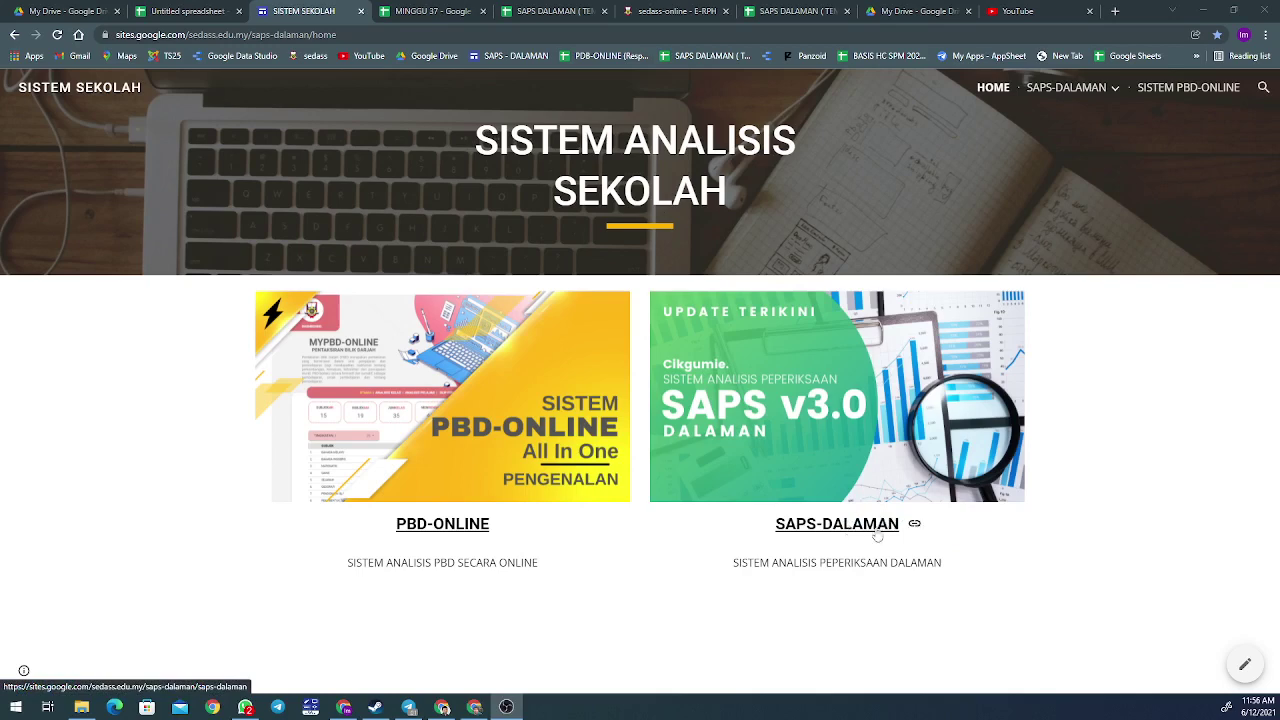
# Open the SAPS-DALAMAN page and make a copy of its MENENGAH ATAS spreadsheet.
pyautogui.click(876, 530)
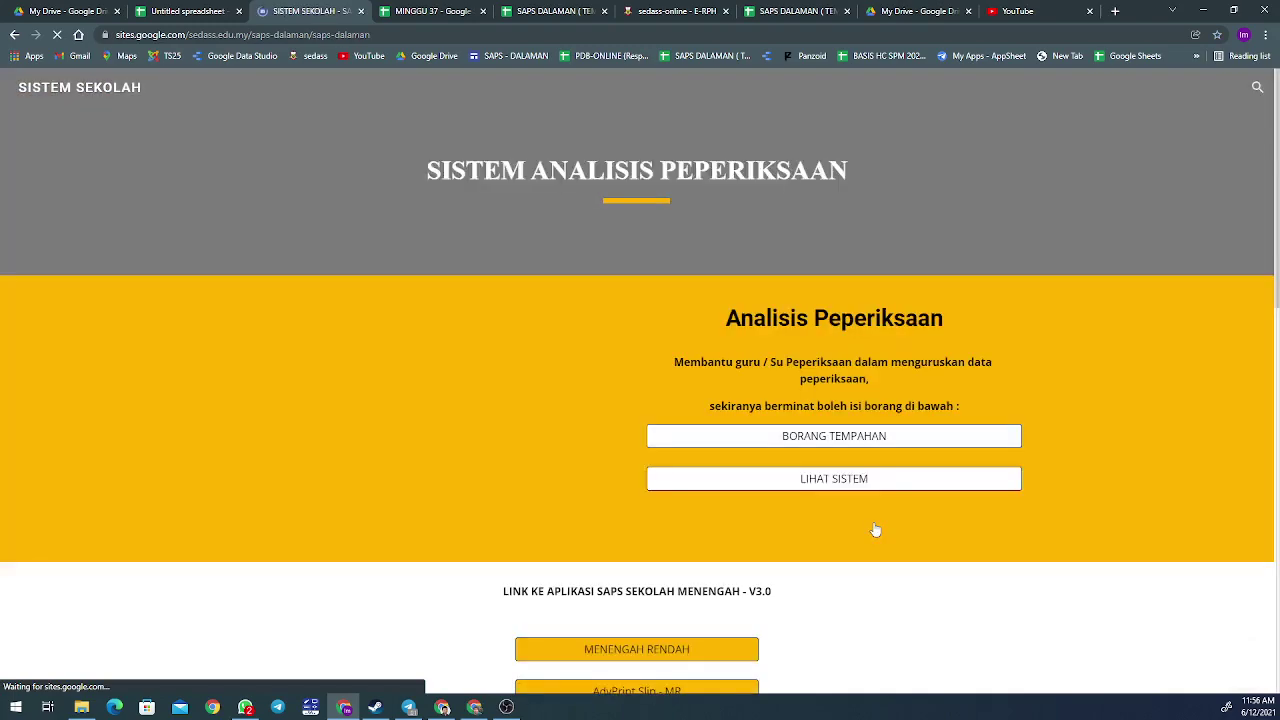
pyautogui.scroll(-3, 875, 530)
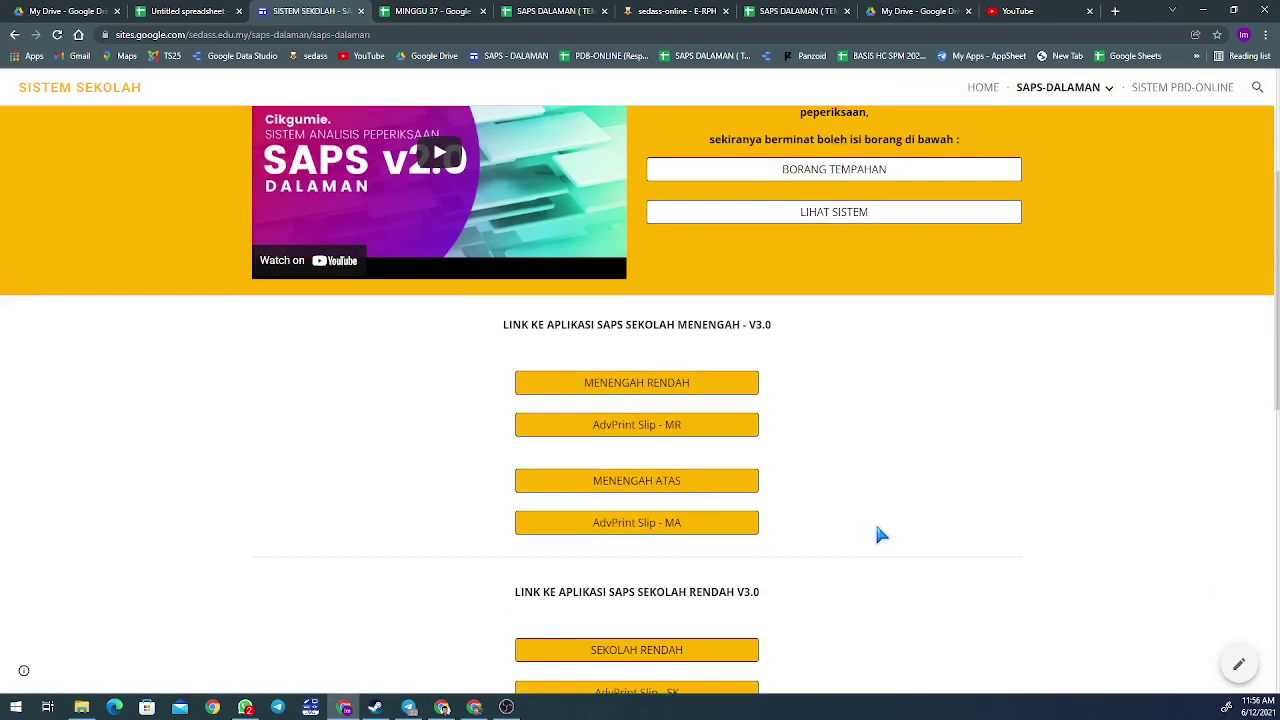
pyautogui.scroll(2, 877, 533)
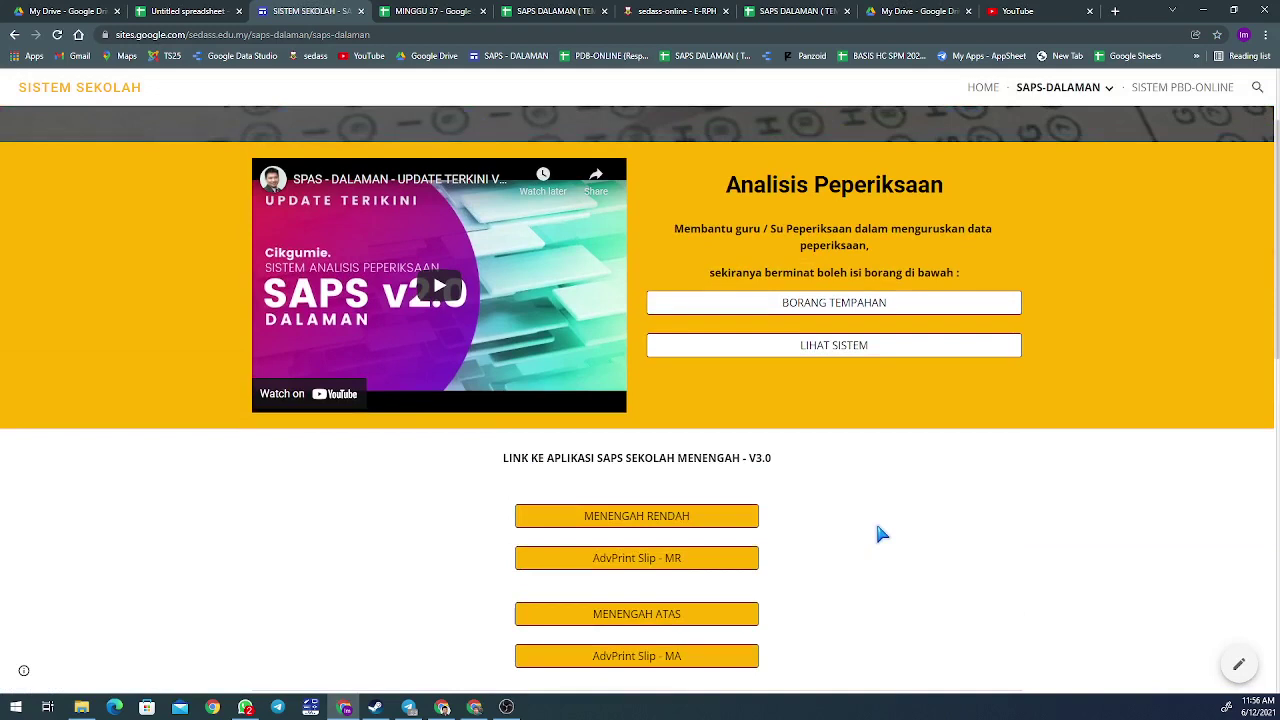
pyautogui.scroll(-2, 878, 533)
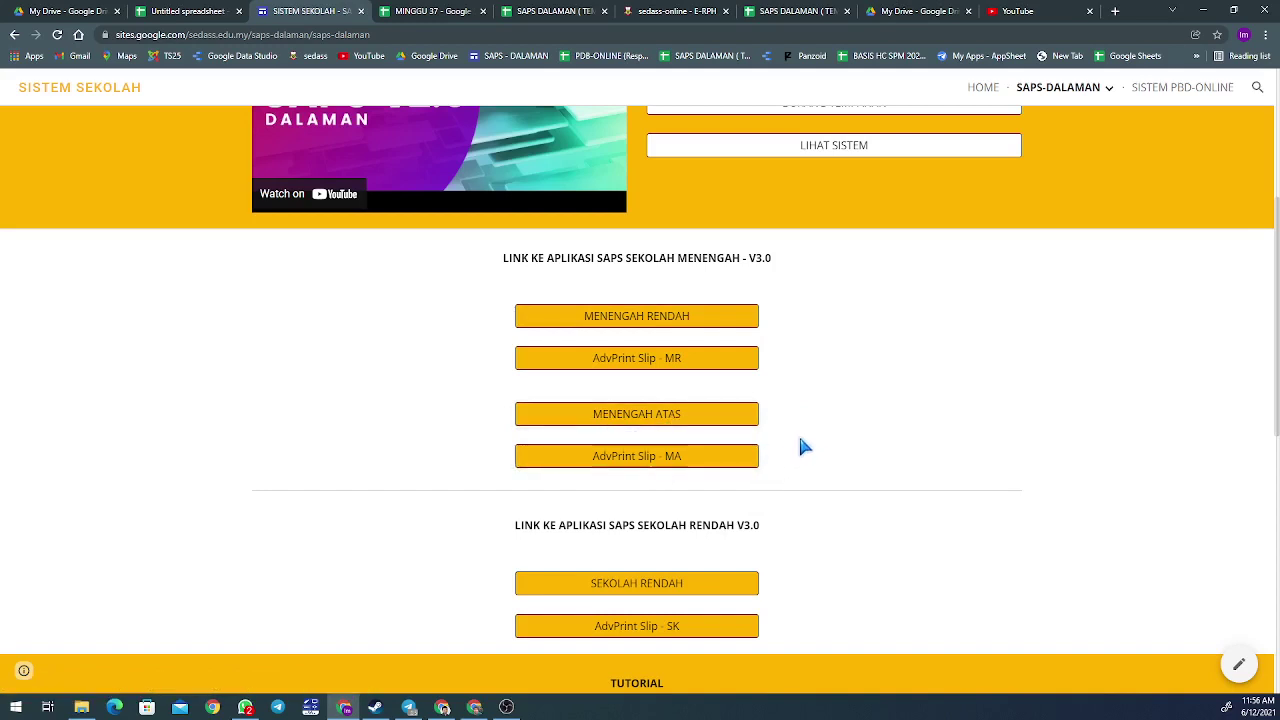
pyautogui.click(656, 418)
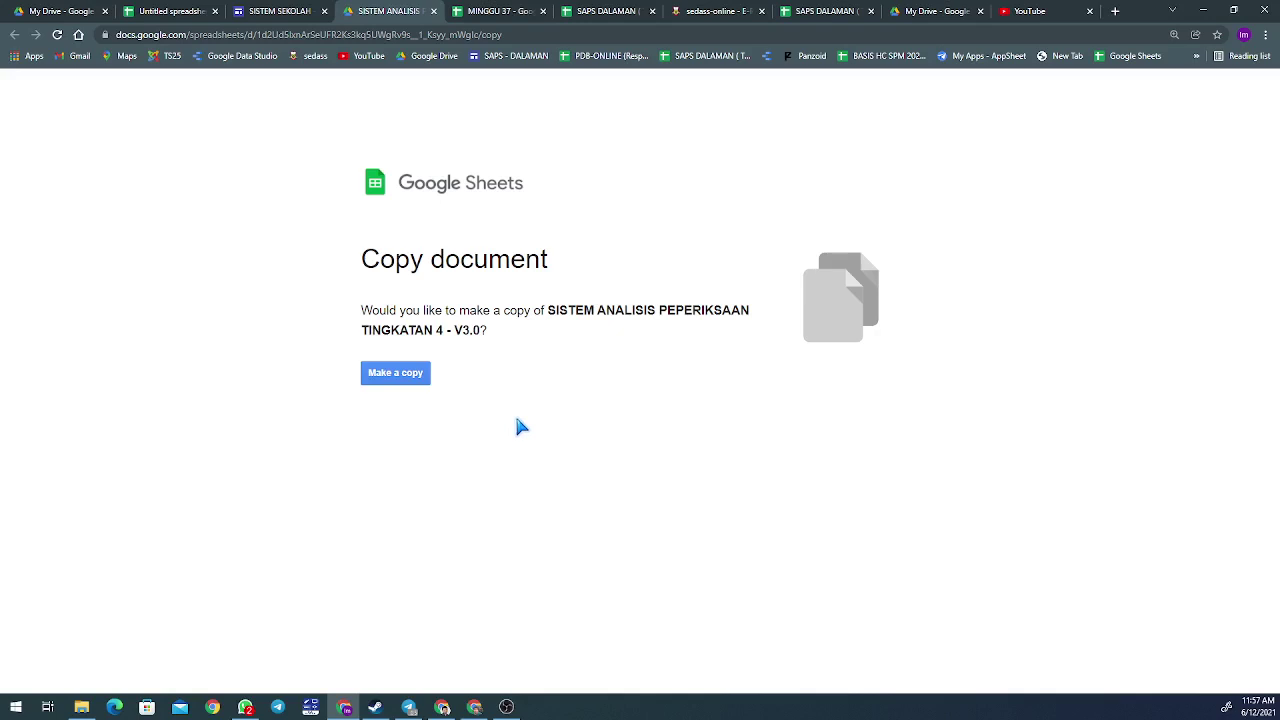
pyautogui.click(419, 380)
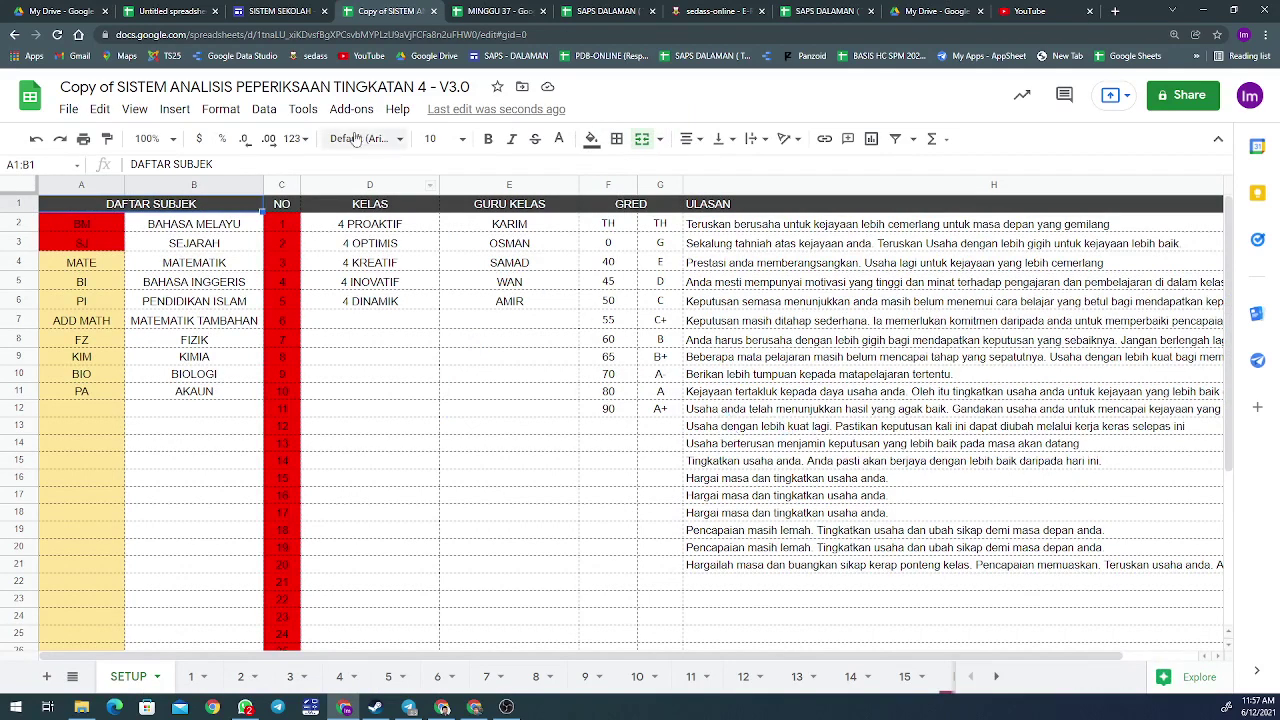
# Locate the copied SISTEM ANALISIS PEPERIKSAAN TINGKATAN 4 - V3.0 spreadsheet in My Drive.
pyautogui.click(62, 10)
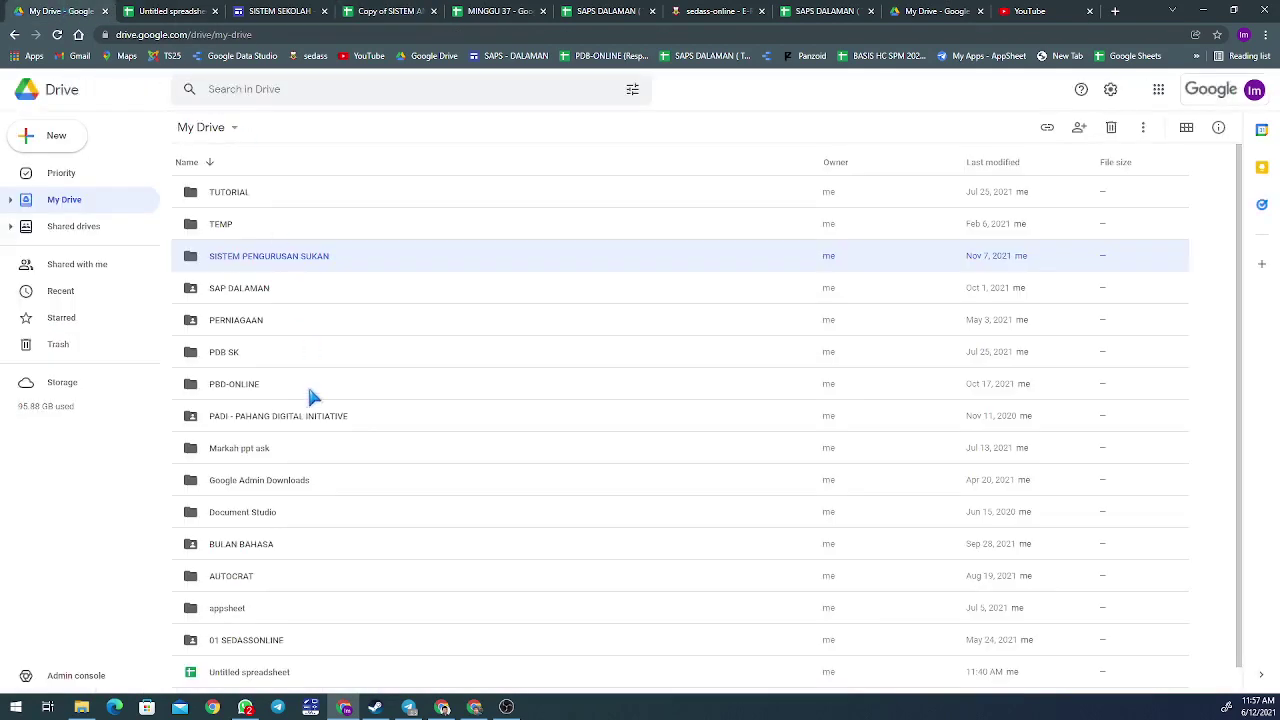
pyautogui.scroll(-1, 265, 245)
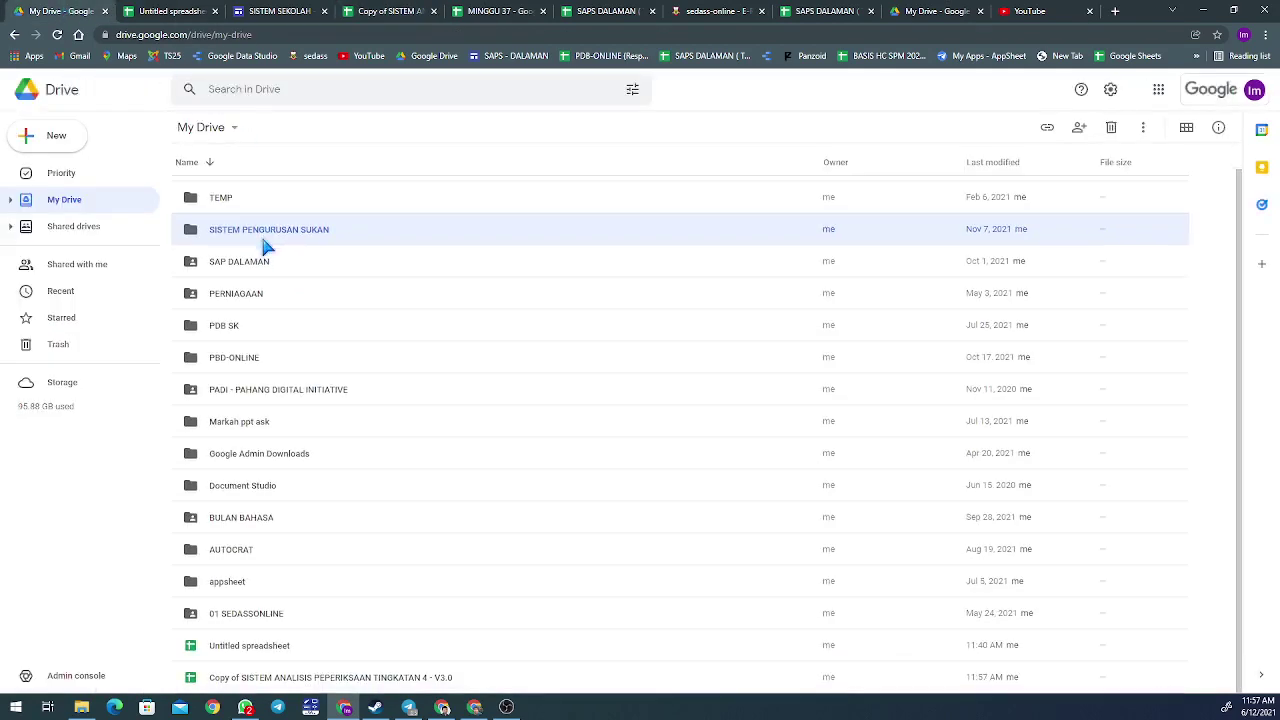
pyautogui.click(350, 678)
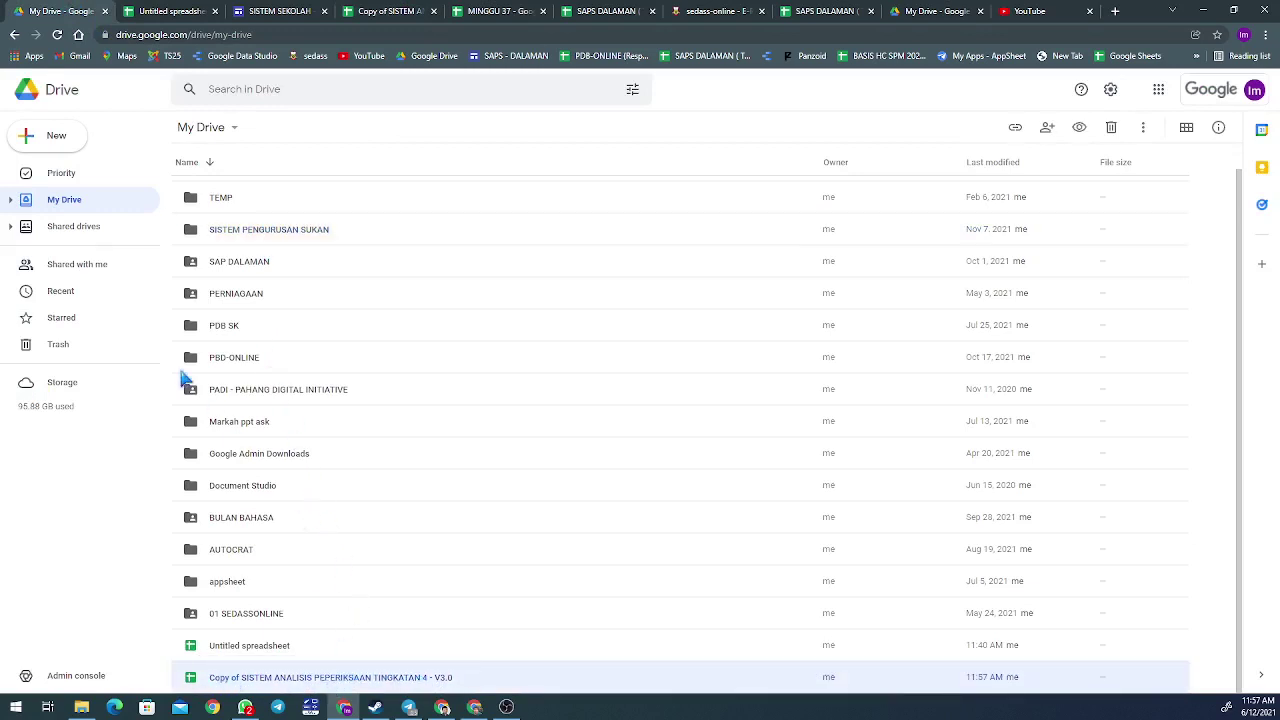
pyautogui.click(66, 208)
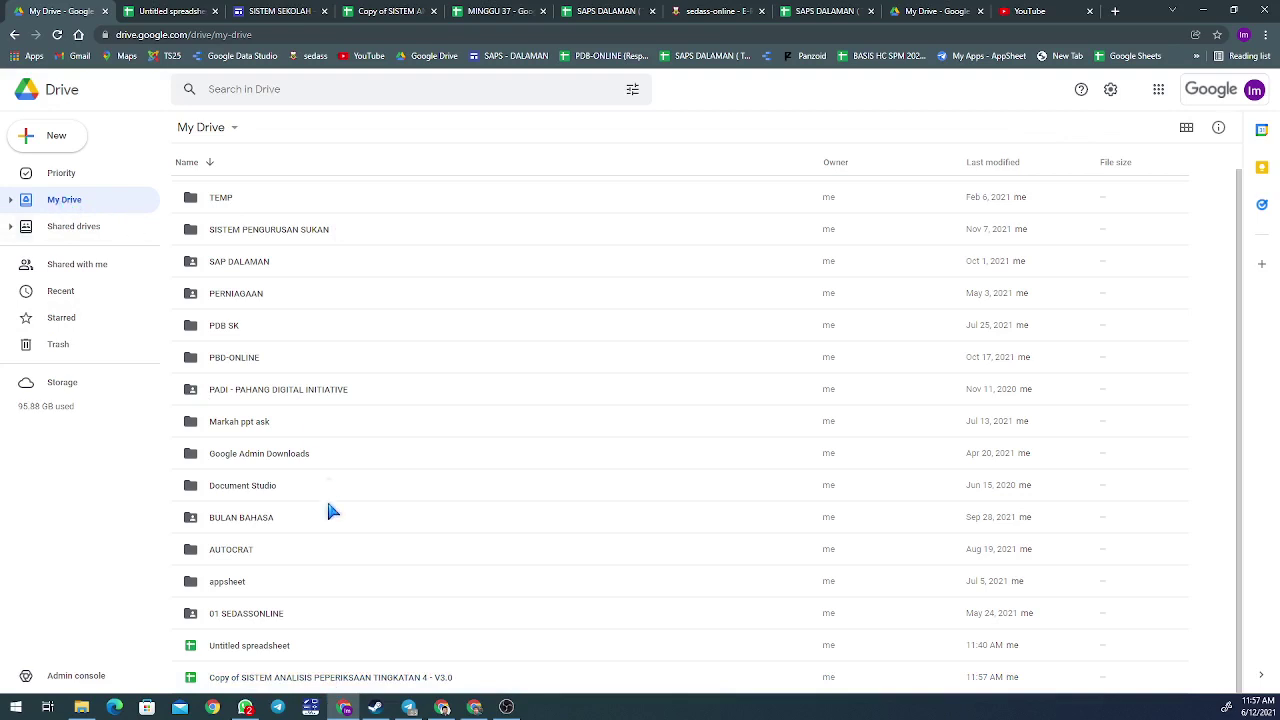
pyautogui.click(296, 684)
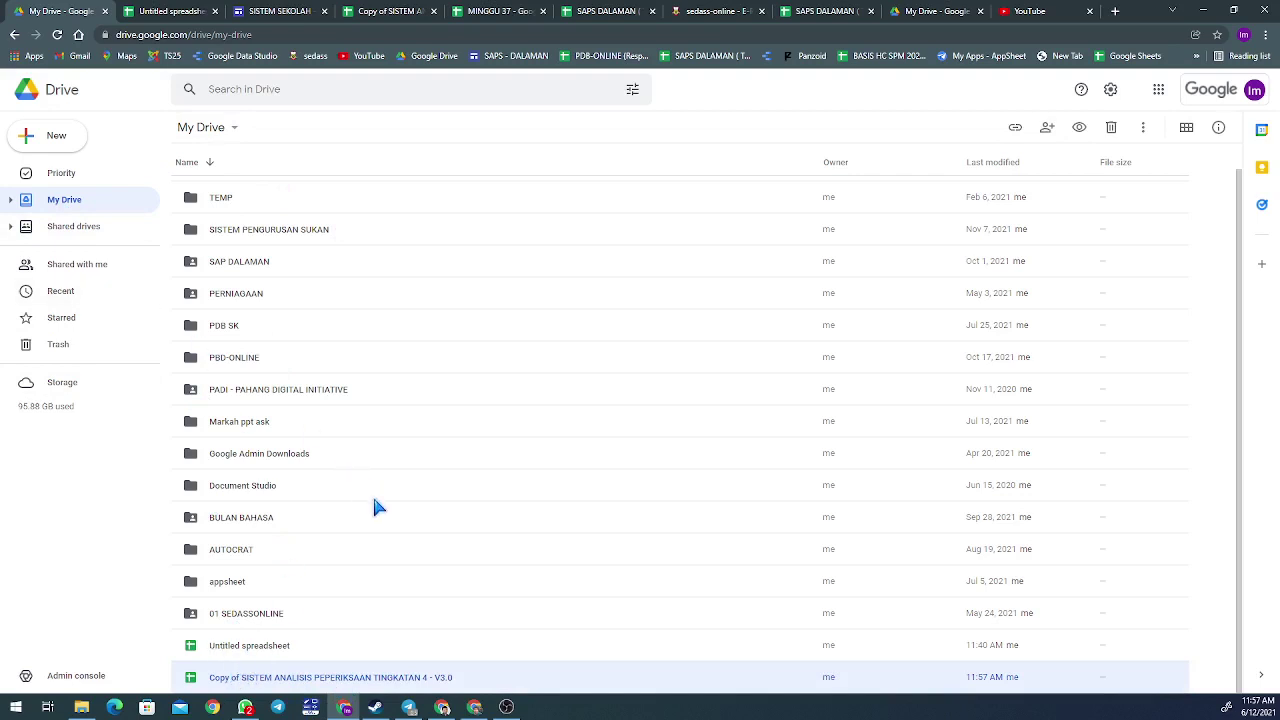
# Create a new folder named SISTEM PEPERIKSAAN in My Drive.
pyautogui.click(35, 148)
pyautogui.click(80, 150)
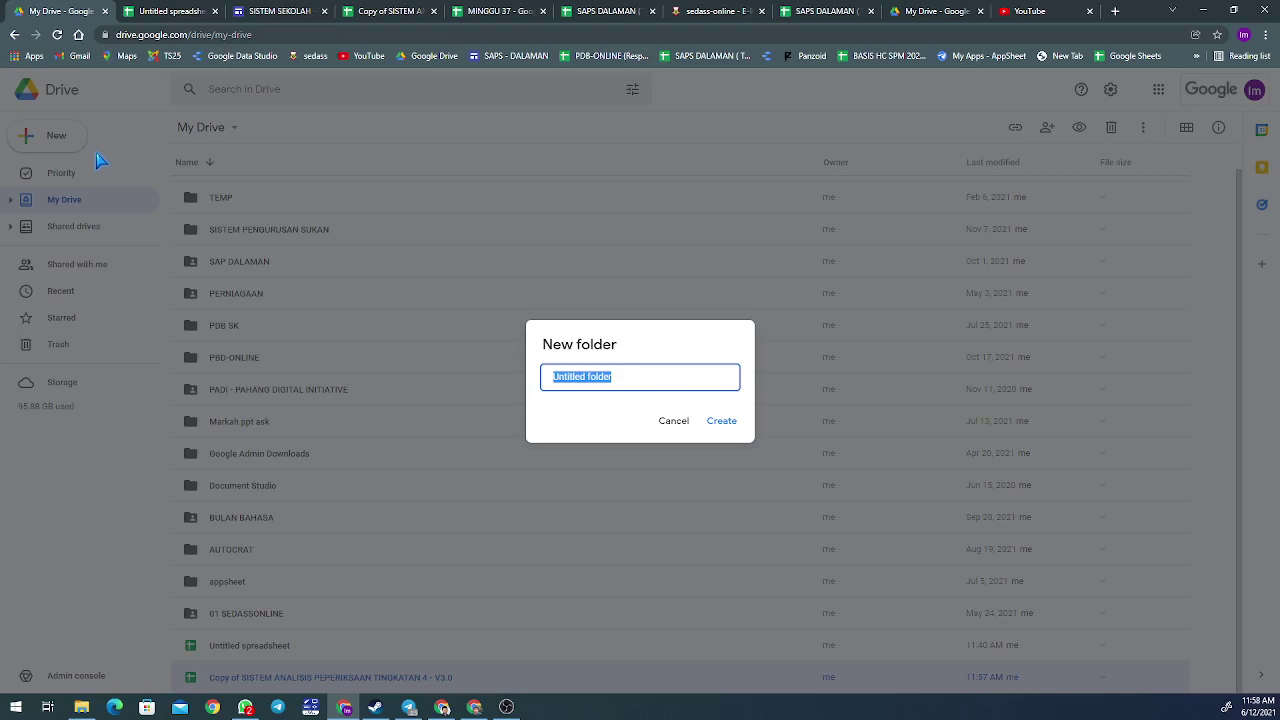
pyautogui.write('si')
pyautogui.press('BackSpace')
pyautogui.press('BackSpace')
pyautogui.write('SI')
pyautogui.press('BackSpace')
pyautogui.write('ISTEM PEPERISKAA')
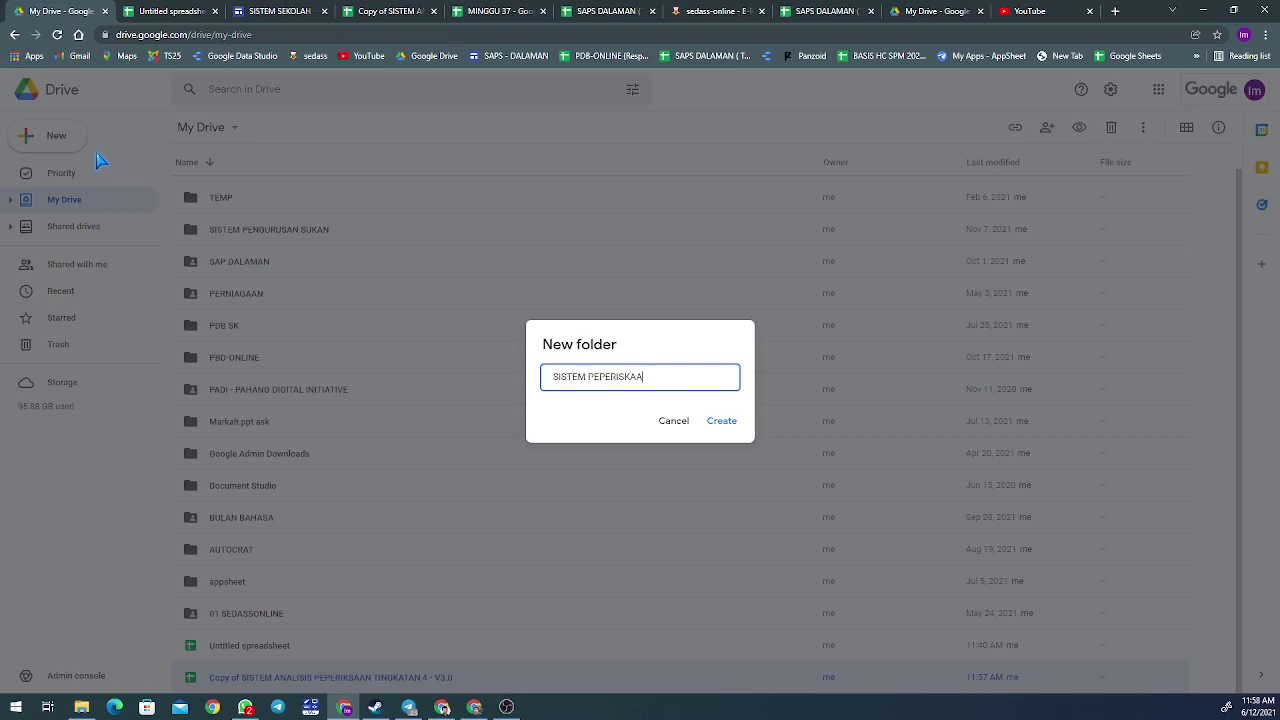
pyautogui.write('N')
pyautogui.press('BackSpace')
pyautogui.press('BackSpace')
pyautogui.press('BackSpace')
pyautogui.press('BackSpace')
pyautogui.write('AAN')
pyautogui.press('BackSpace')
pyautogui.press('BackSpace')
pyautogui.press('BackSpace')
pyautogui.press('BackSpace')
pyautogui.write('KSAAN')
pyautogui.click(719, 421)
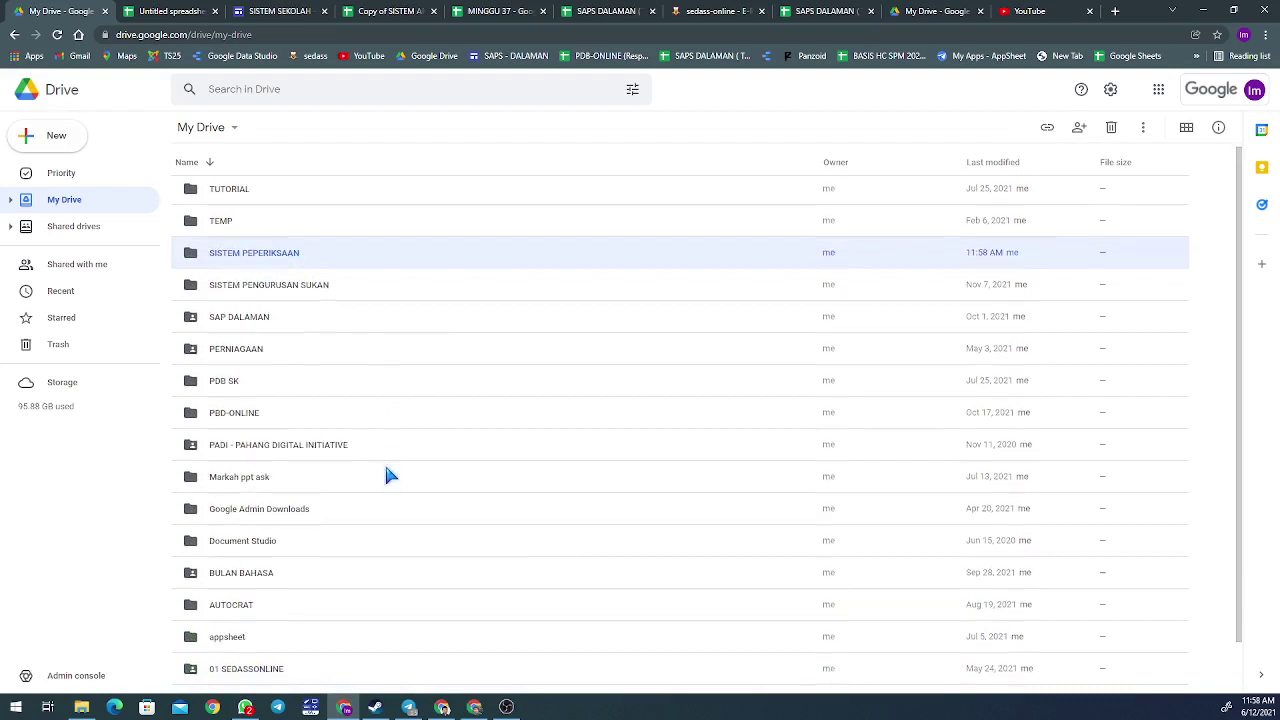
# Move the copied TINGKATAN 4 - V3.0 spreadsheet into the SISTEM PEPERIKSAAN folder.
pyautogui.scroll(-1, 375, 520)
pyautogui.click(276, 677)
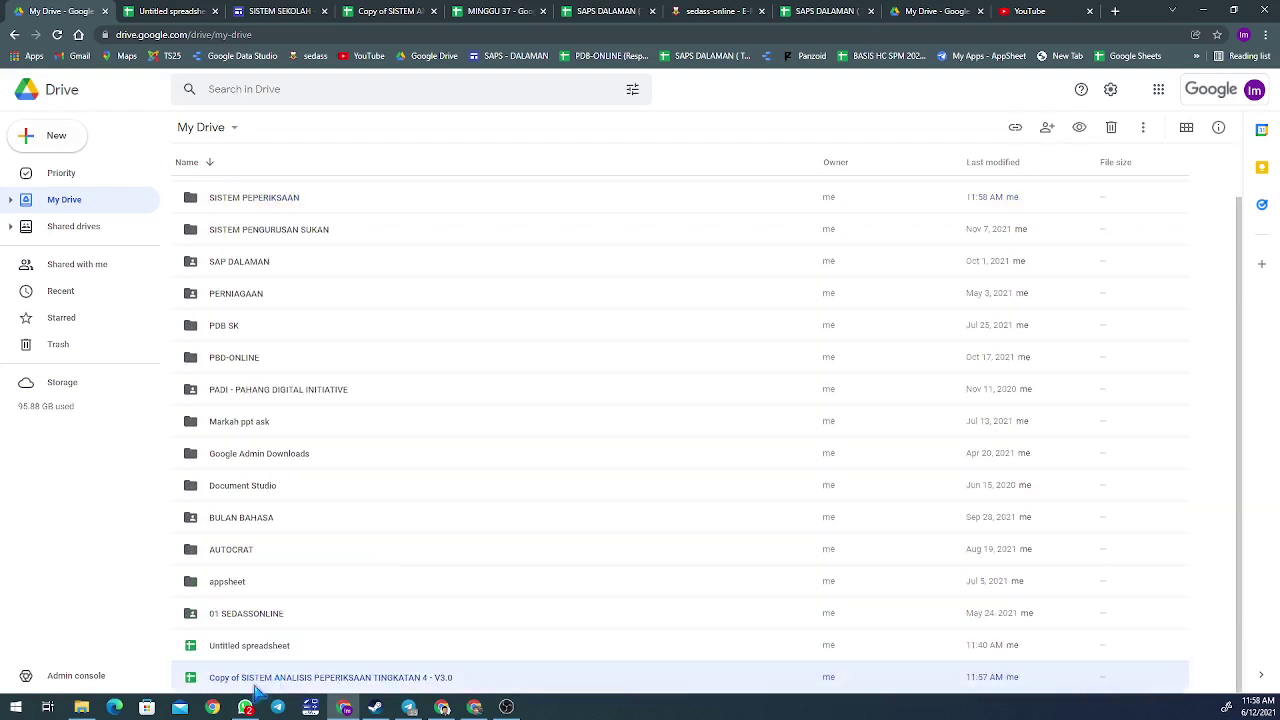
pyautogui.moveTo(257, 689); pyautogui.dragTo(262, 245)
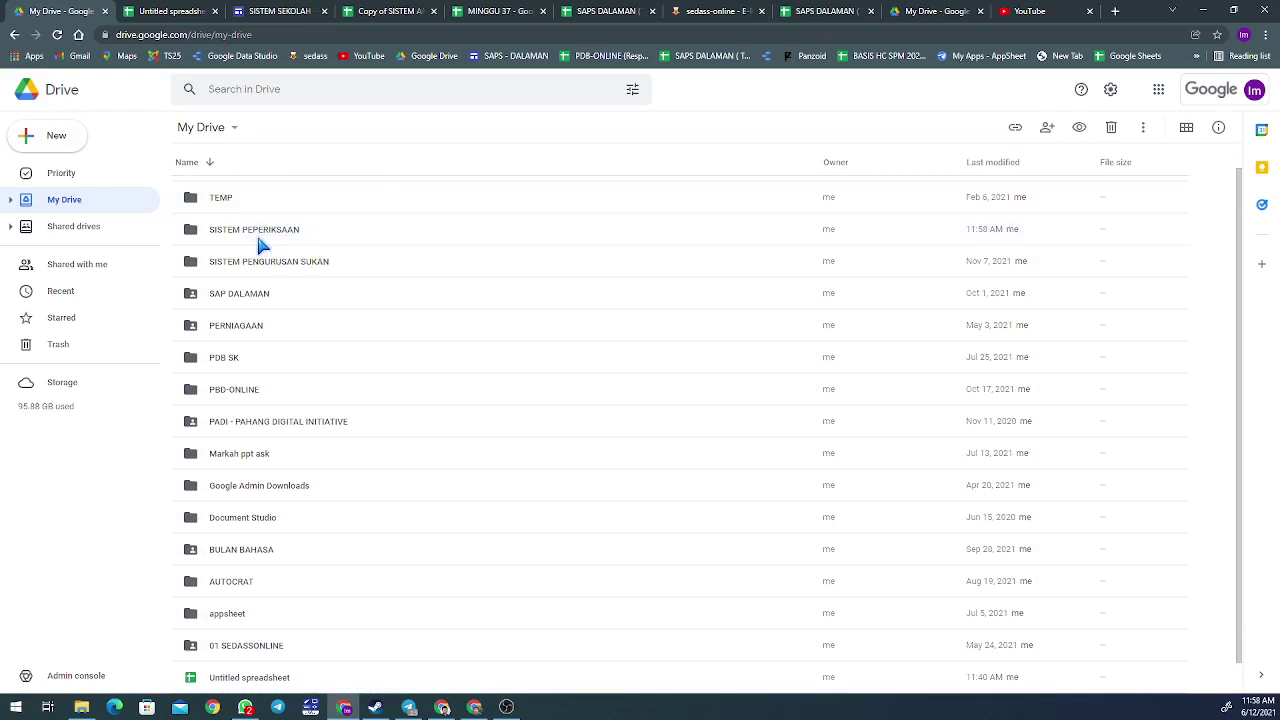
# Change the SISTEM PEPERIKSAAN folder's color to red and open the folder.
pyautogui.rightClick(262, 245)
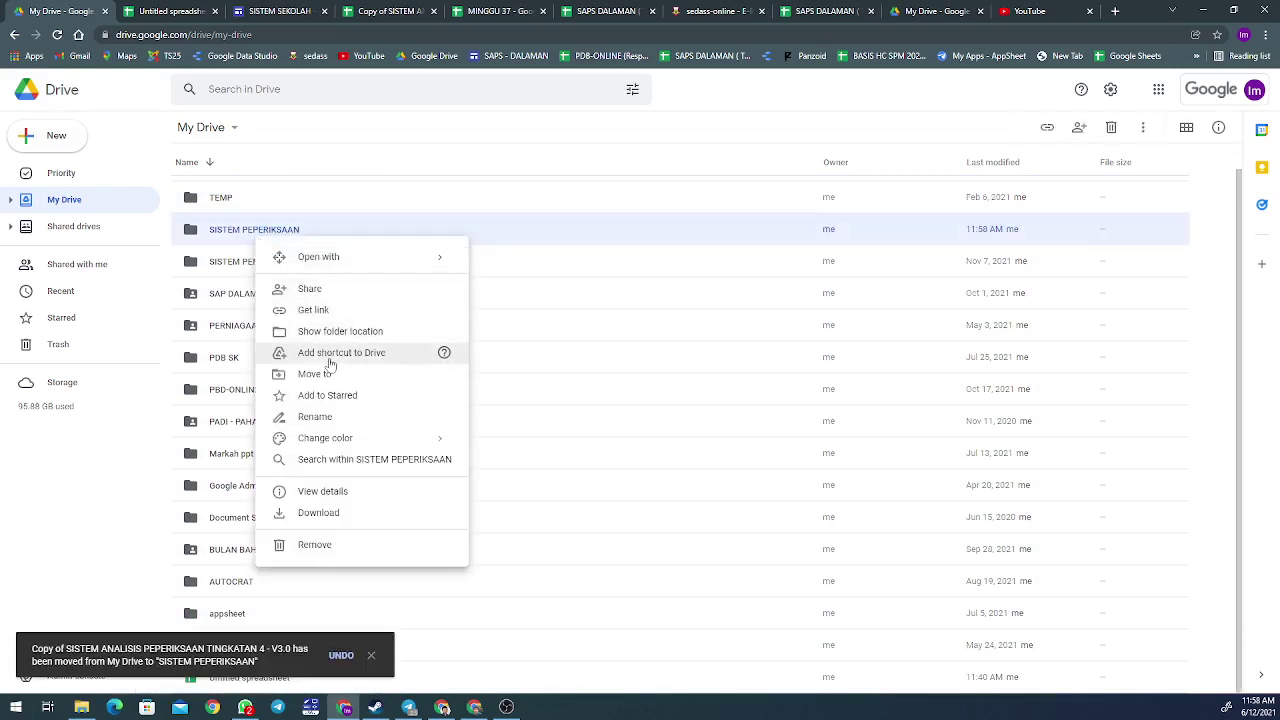
pyautogui.moveTo(400, 438)
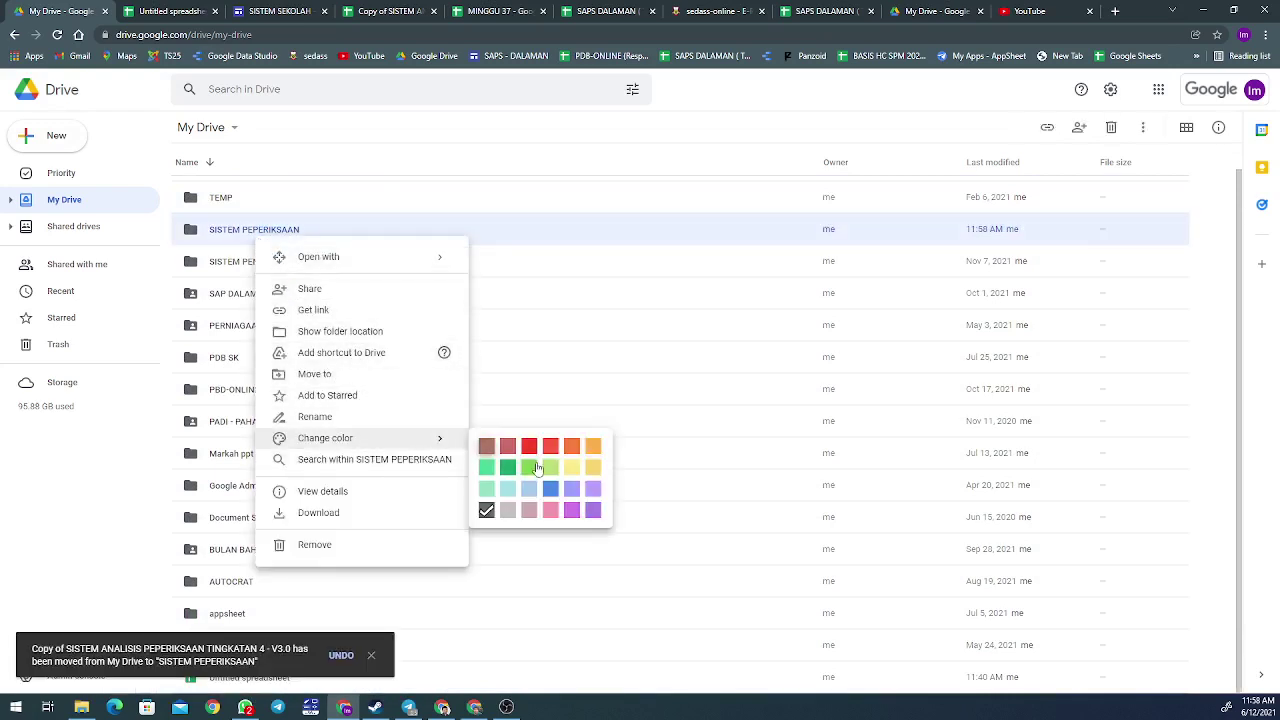
pyautogui.click(536, 450)
pyautogui.click(478, 416)
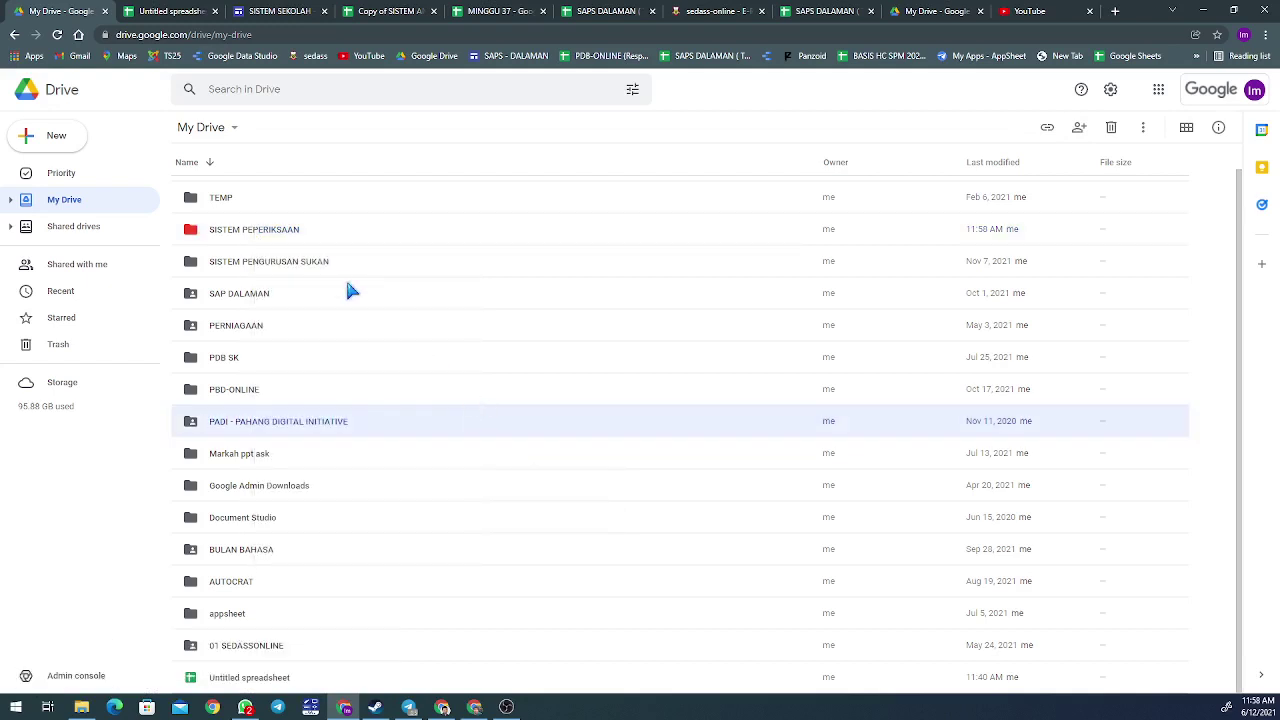
pyautogui.click(308, 240)
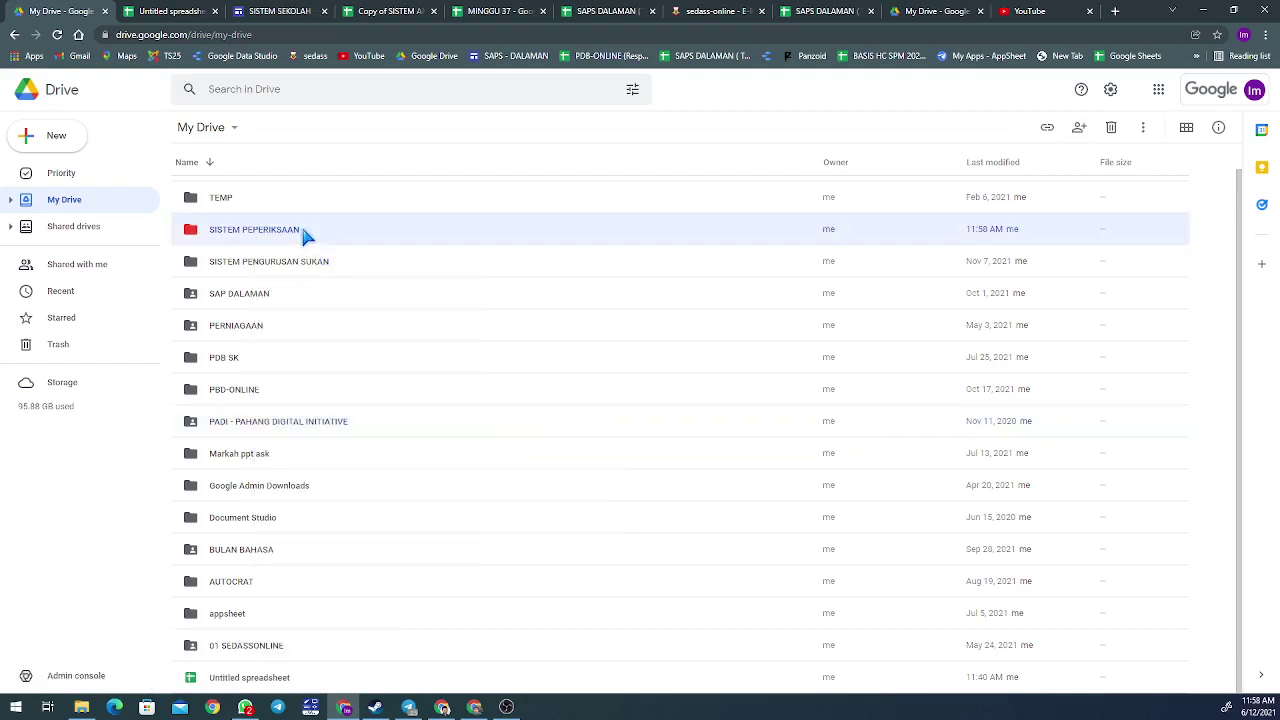
pyautogui.doubleClick(303, 232)
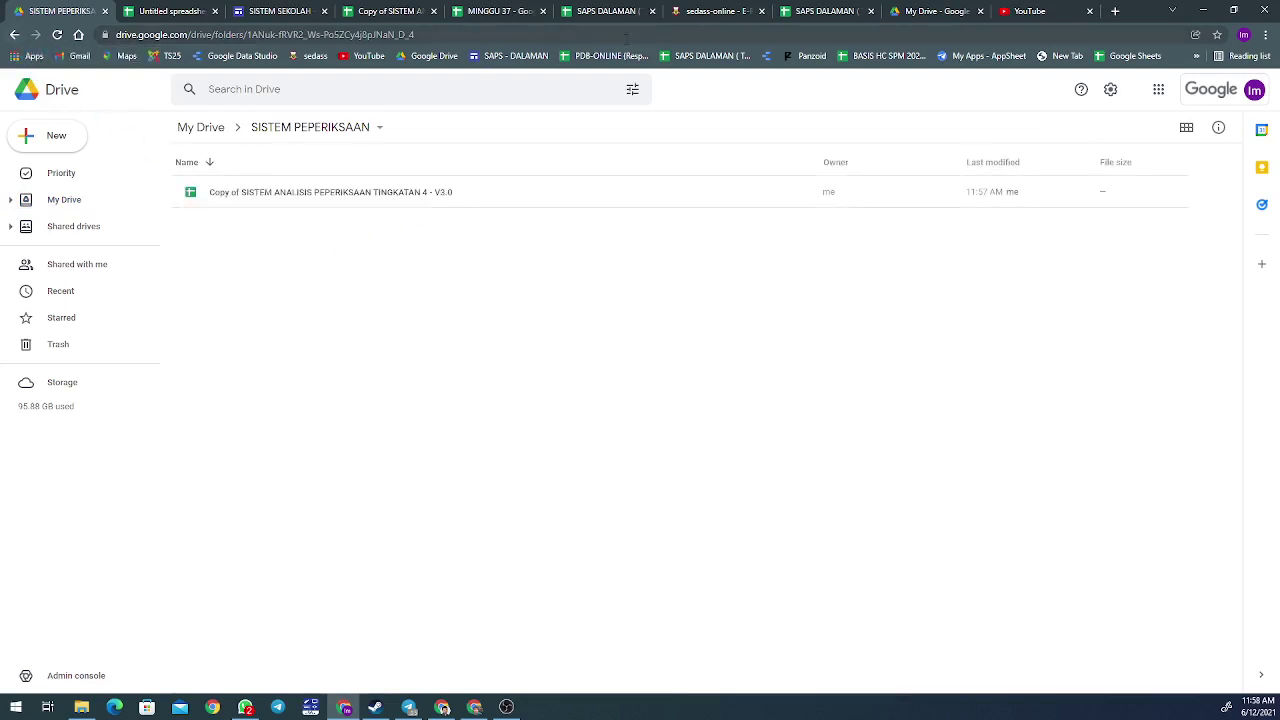
# Make a copy of the MENENGAH RENDAH spreadsheet from the SAPS-DALAMAN page and move that TINGKATAN 1 copy into the SISTEM PEPERIKSAAN folder.
pyautogui.click(280, 12)
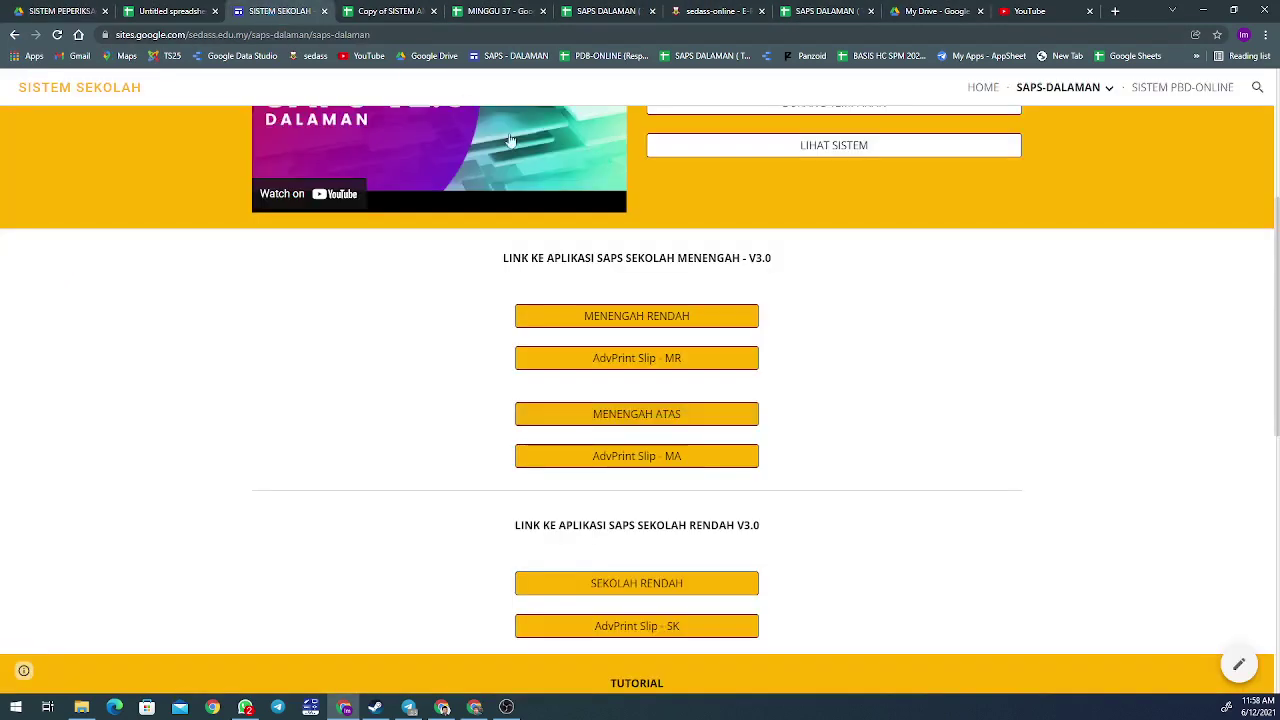
pyautogui.click(626, 322)
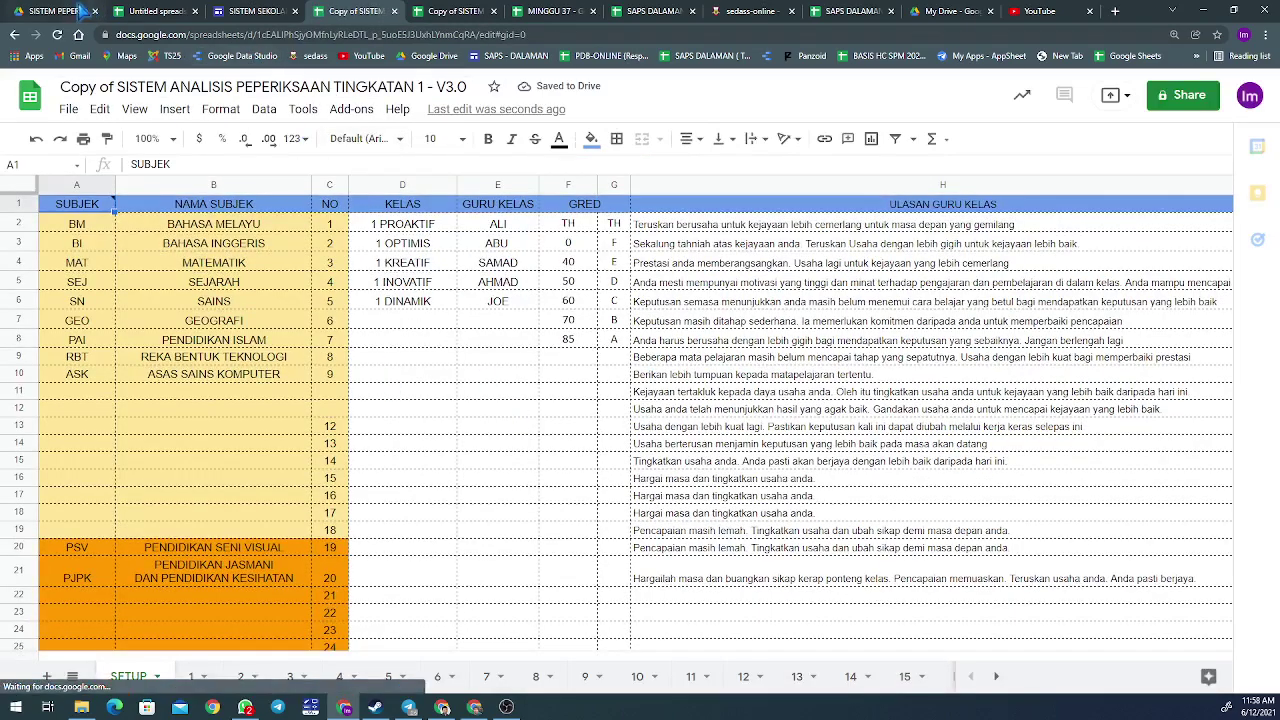
pyautogui.click(80, 11)
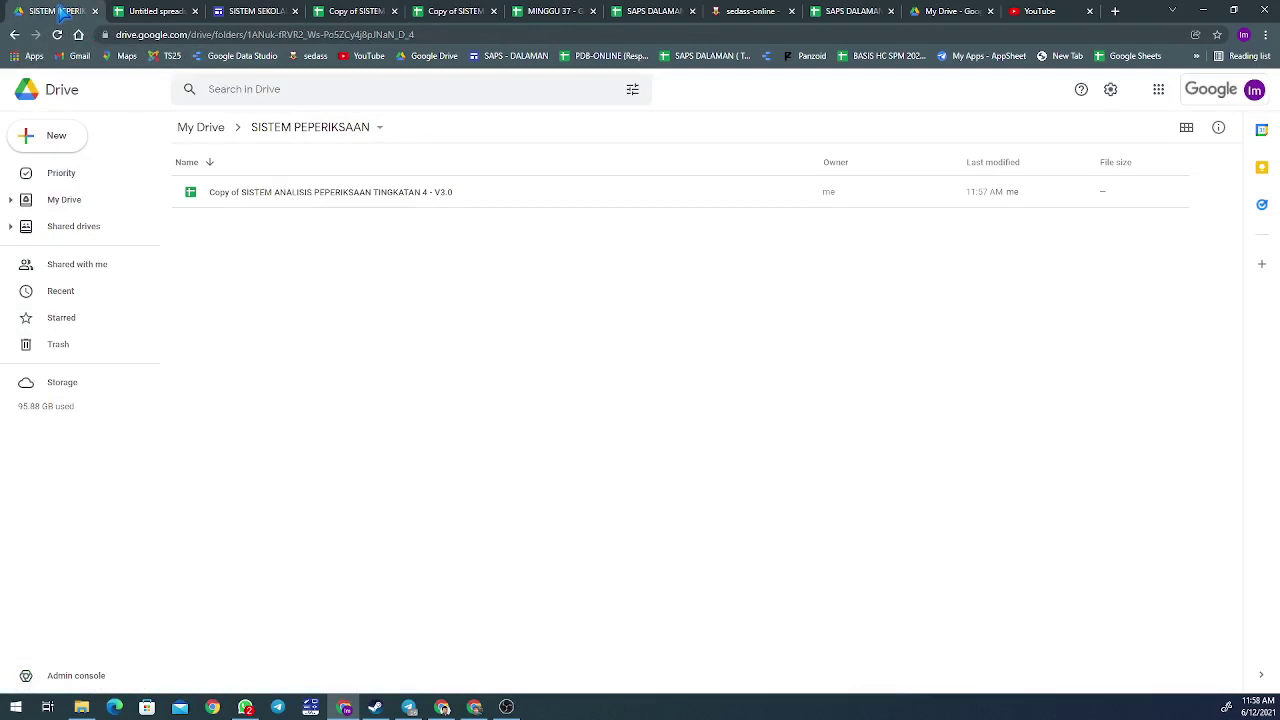
pyautogui.click(192, 138)
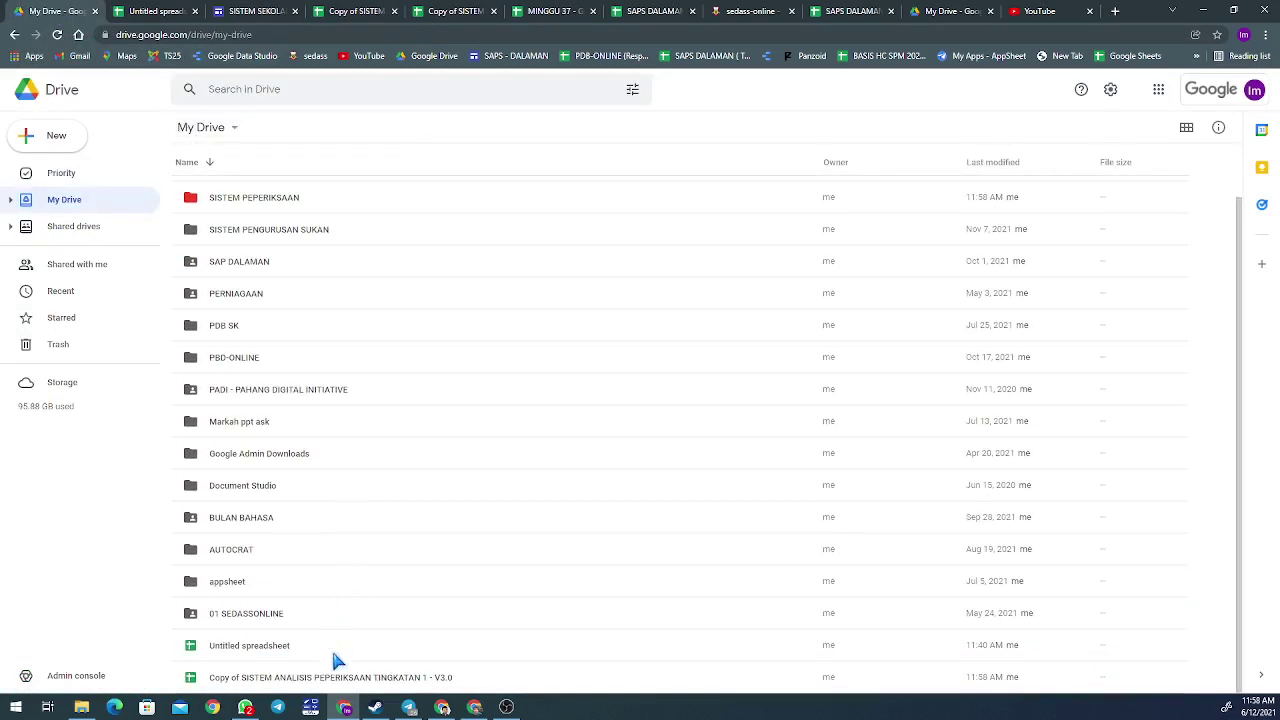
pyautogui.click(334, 672)
pyautogui.moveTo(290, 686); pyautogui.dragTo(258, 223)
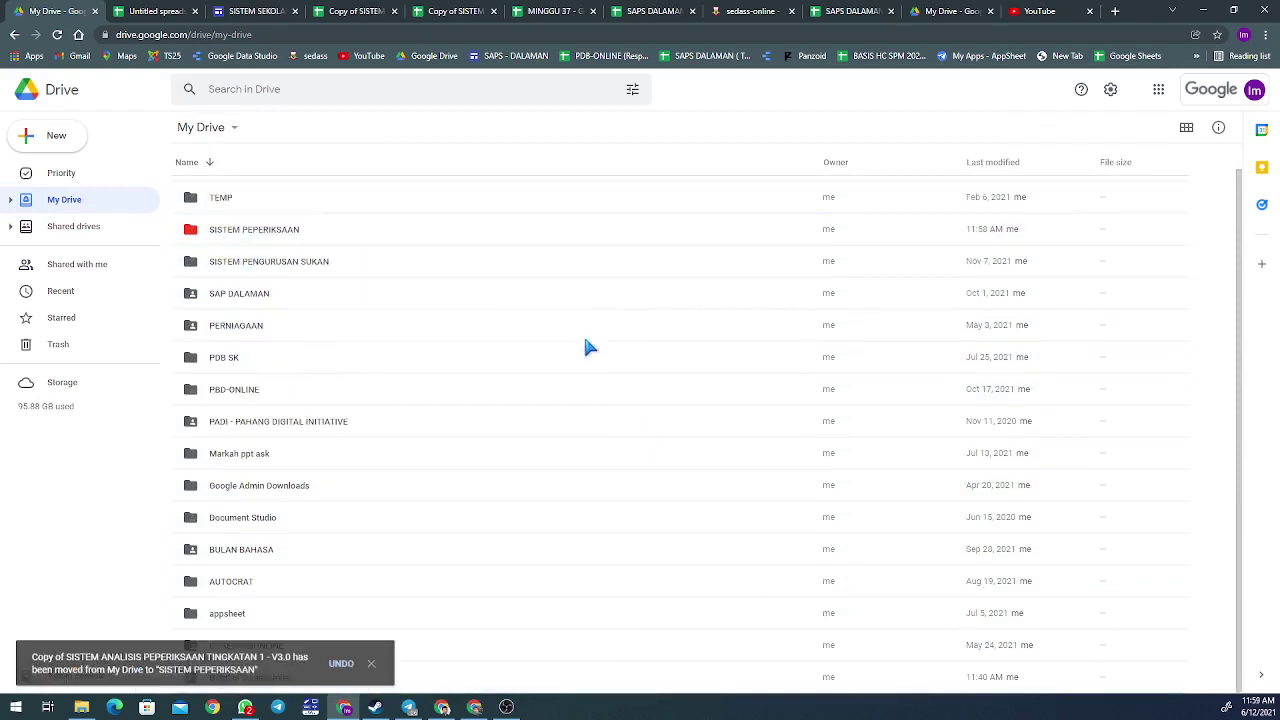
# Open the SISTEM PEPERIKSAAN folder and open the TINGKATAN 4 - V3.0 copy stored in it.
pyautogui.doubleClick(240, 229)
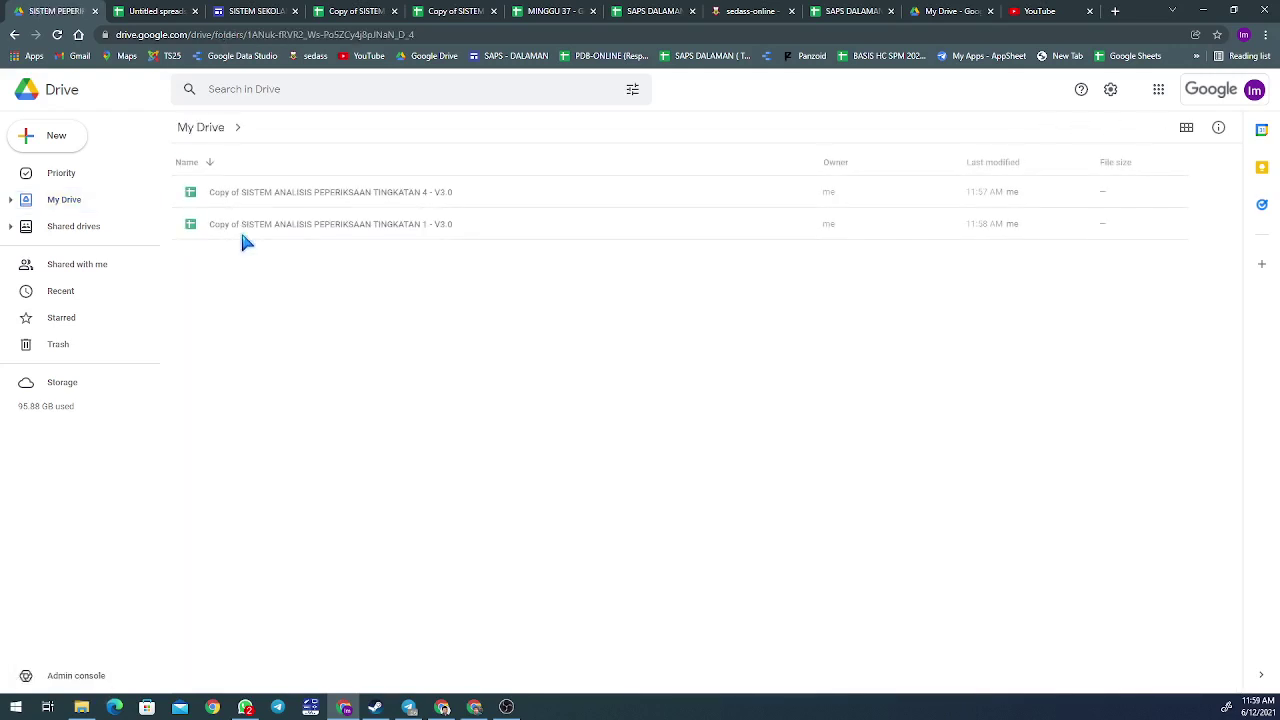
pyautogui.click(415, 235)
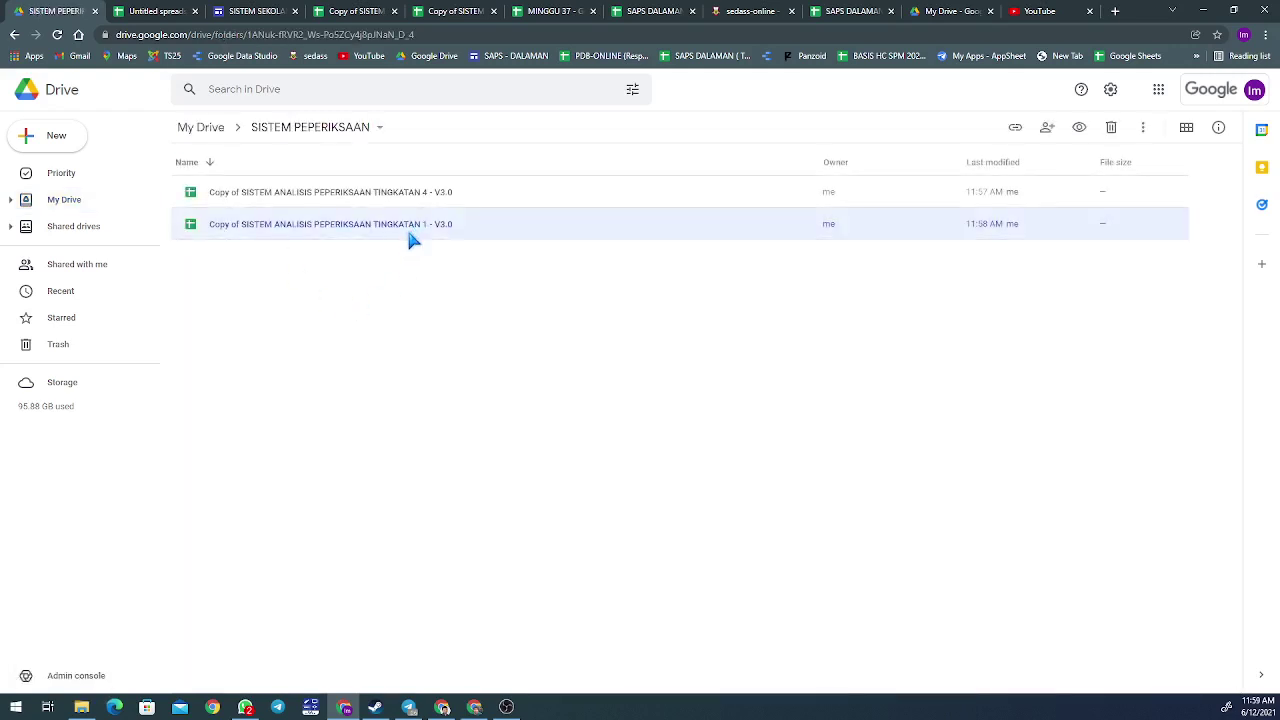
pyautogui.click(432, 204)
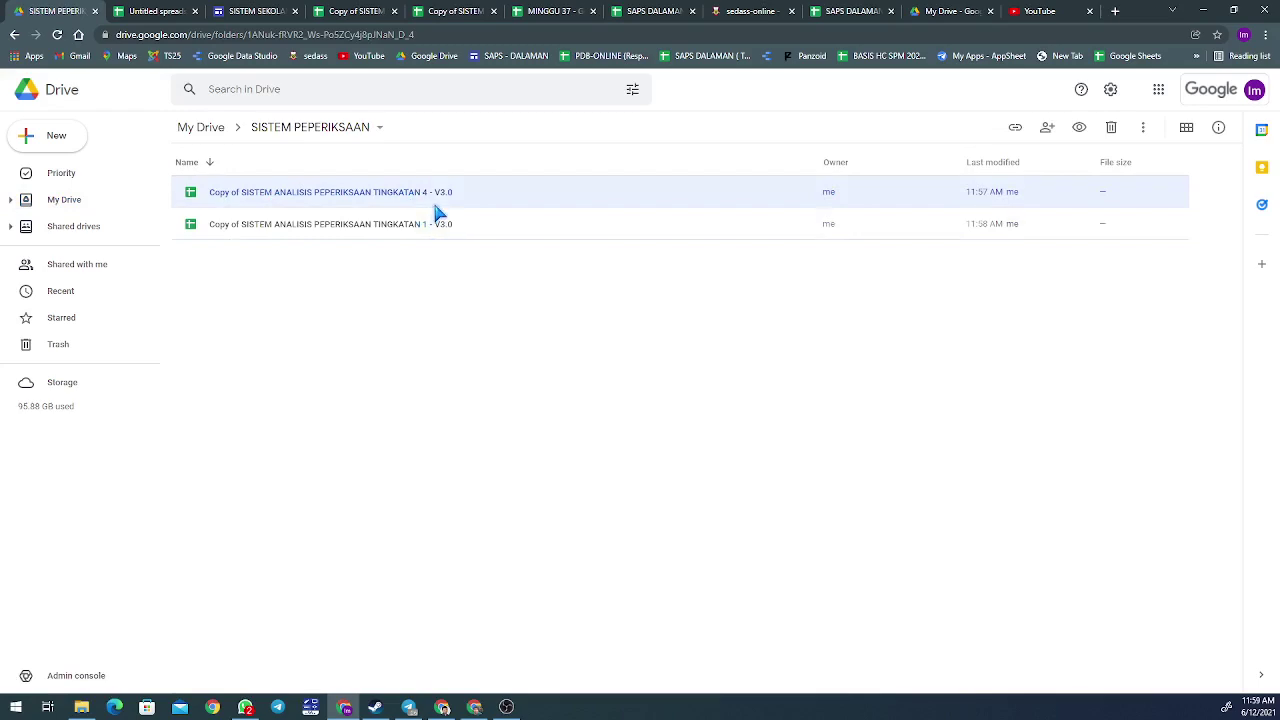
pyautogui.doubleClick(432, 208)
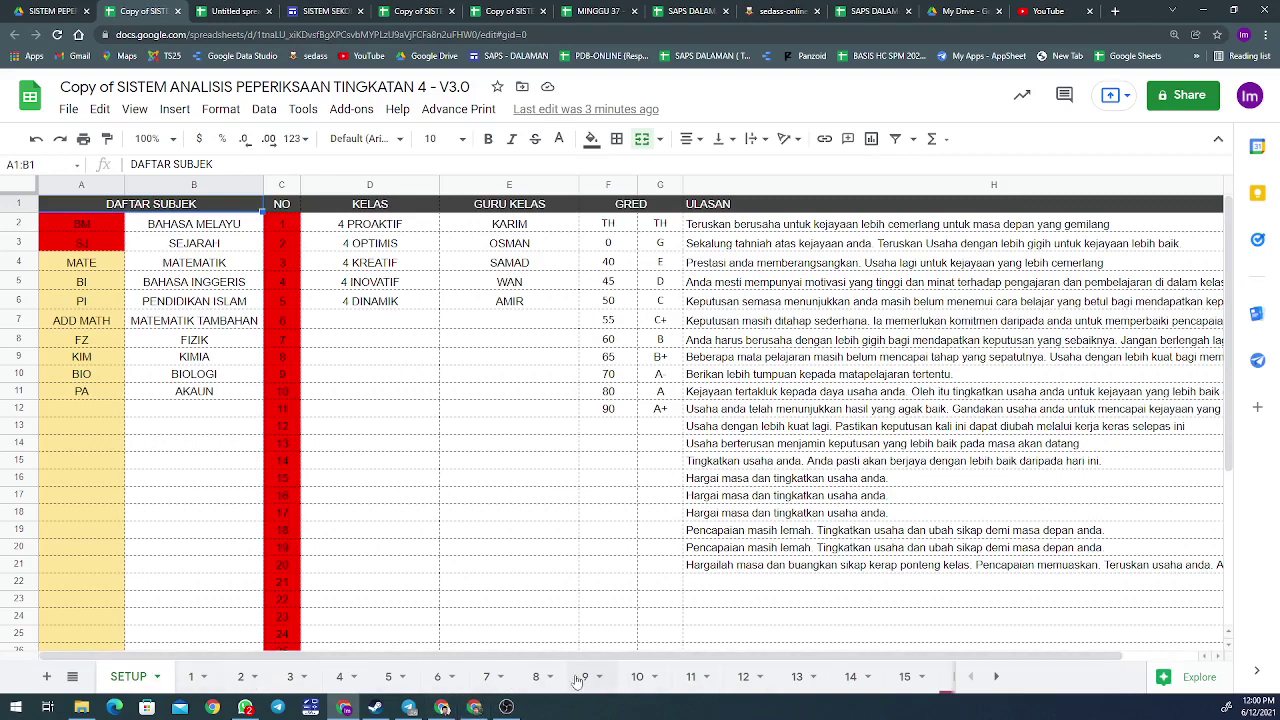
# Hide the class sheets 6, 7, 8, 9, 10 and 11 in the TINGKATAN 4 spreadsheet.
pyautogui.rightClick(438, 682)
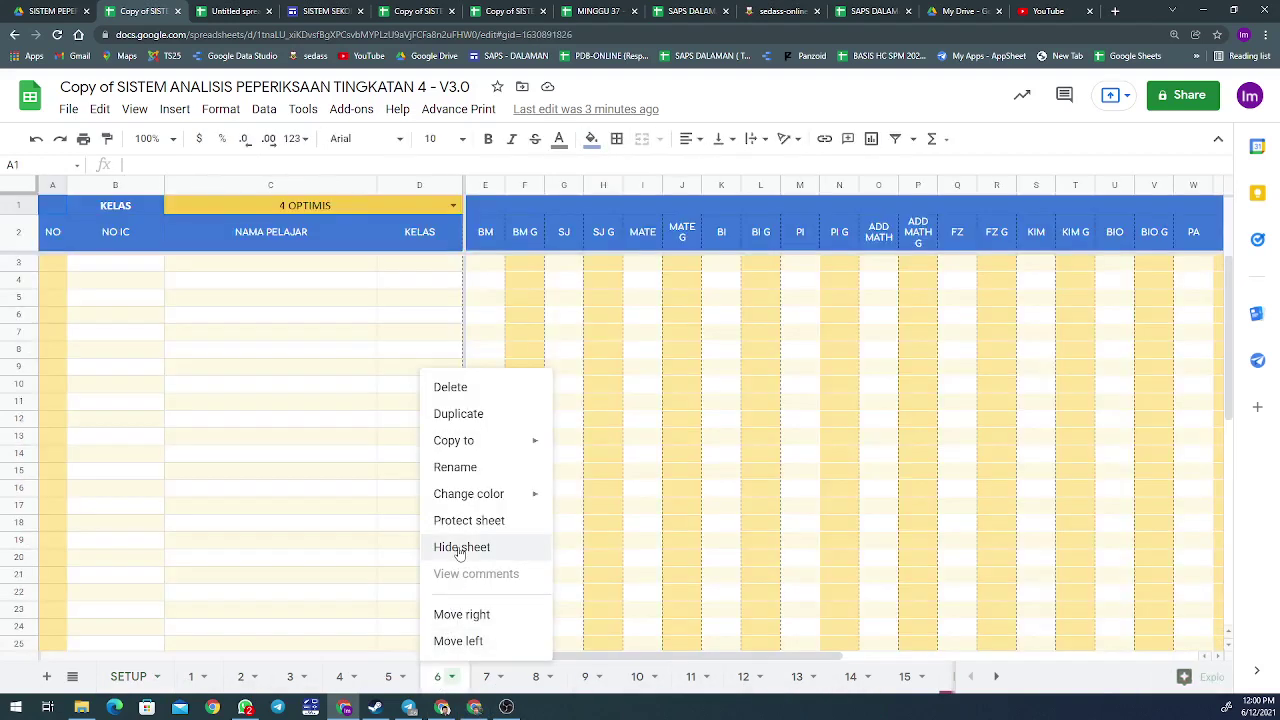
pyautogui.click(461, 548)
pyautogui.rightClick(487, 678)
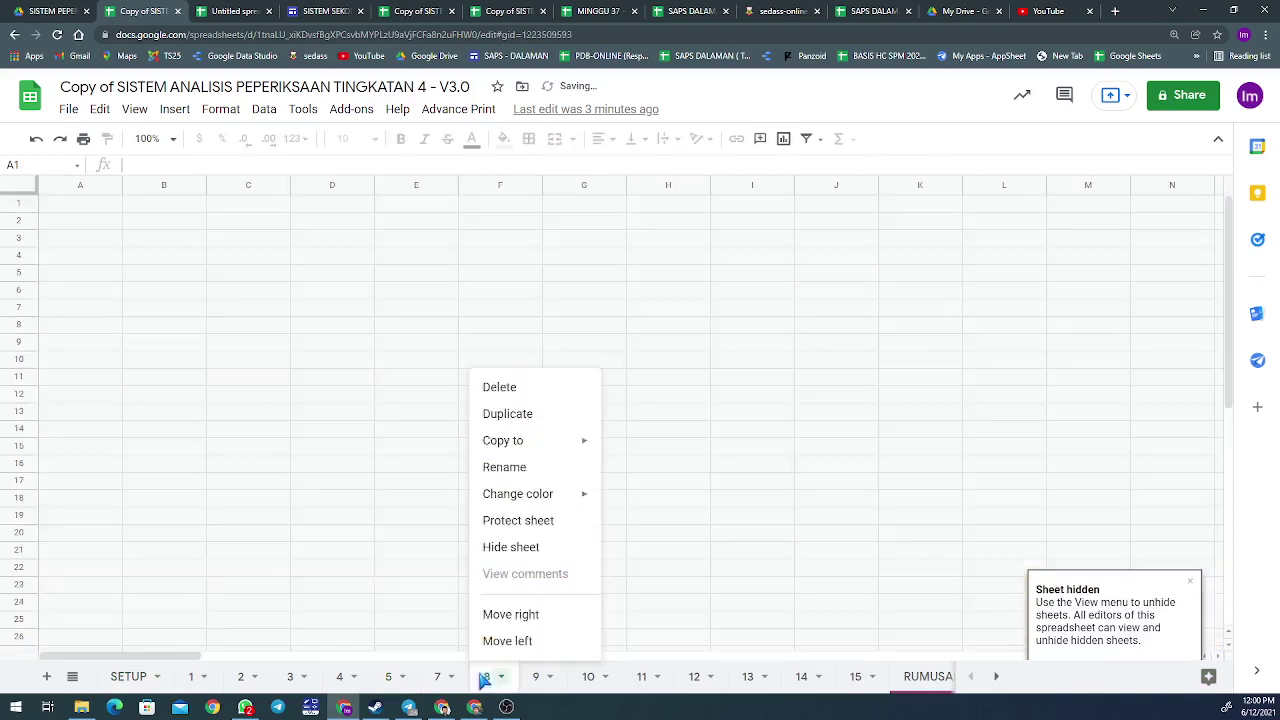
pyautogui.click(513, 556)
pyautogui.rightClick(440, 677)
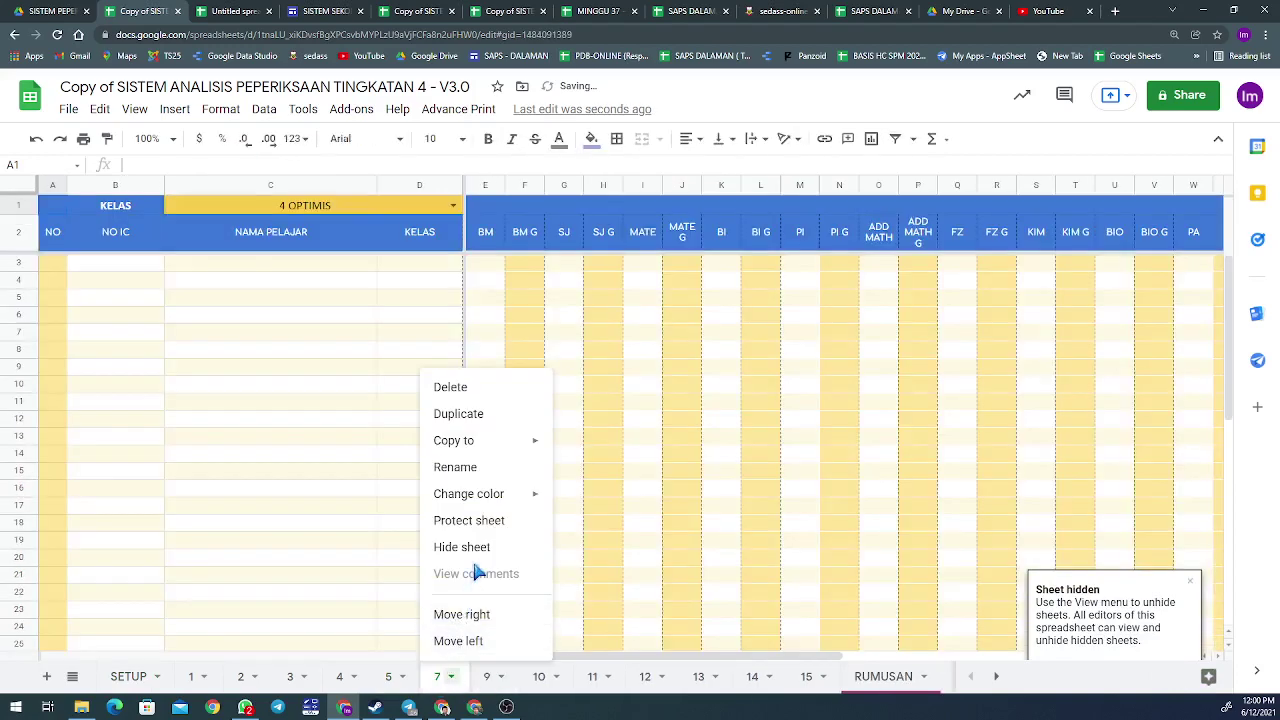
pyautogui.click(461, 547)
pyautogui.rightClick(440, 678)
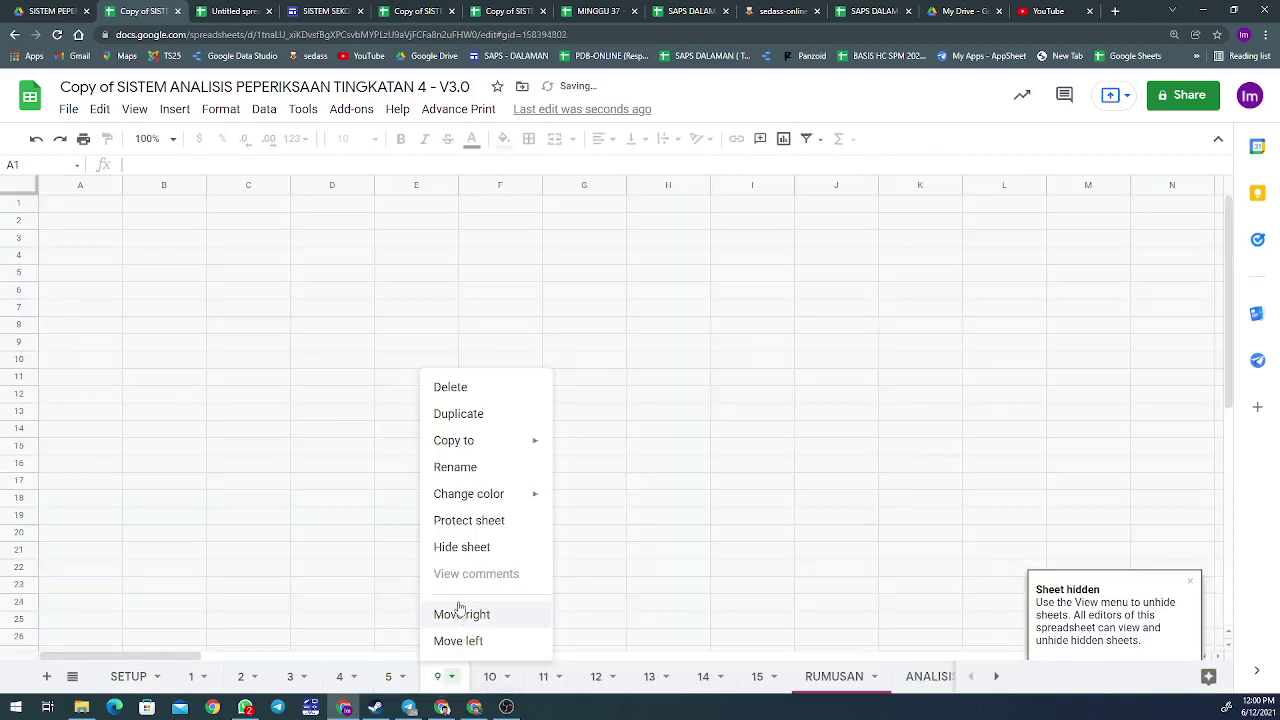
pyautogui.click(462, 548)
pyautogui.rightClick(452, 679)
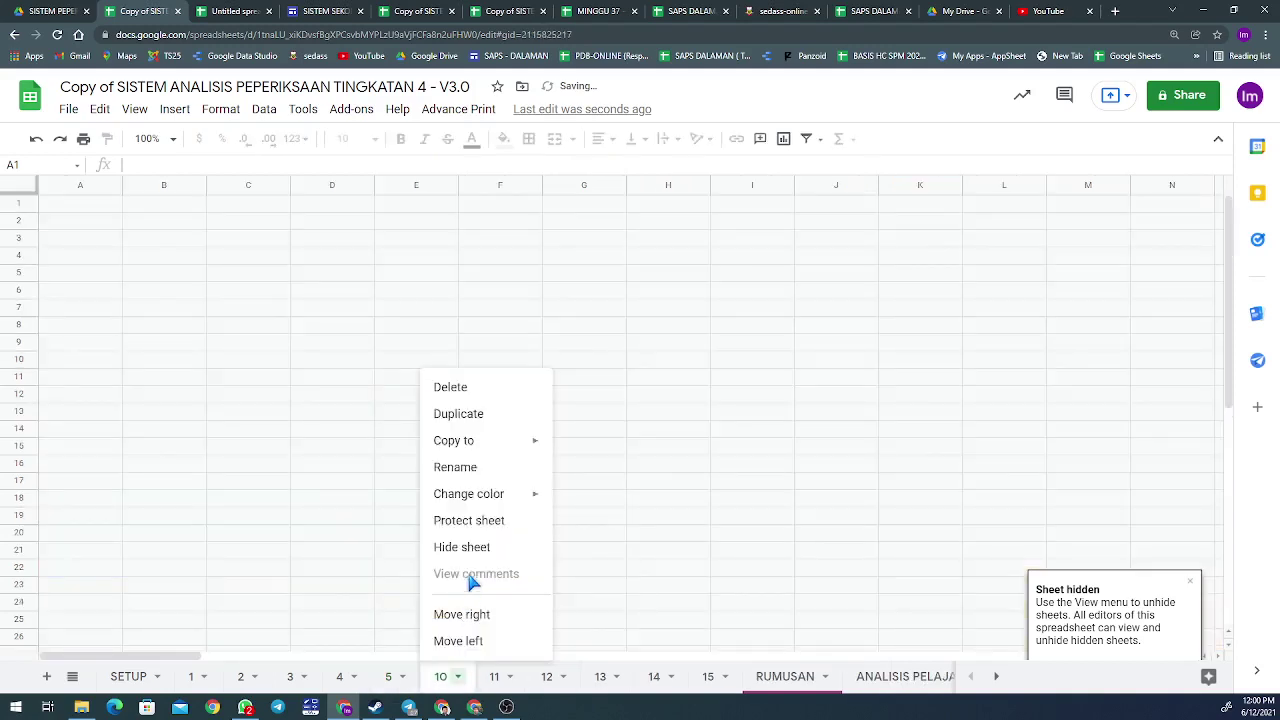
pyautogui.click(469, 555)
pyautogui.rightClick(445, 677)
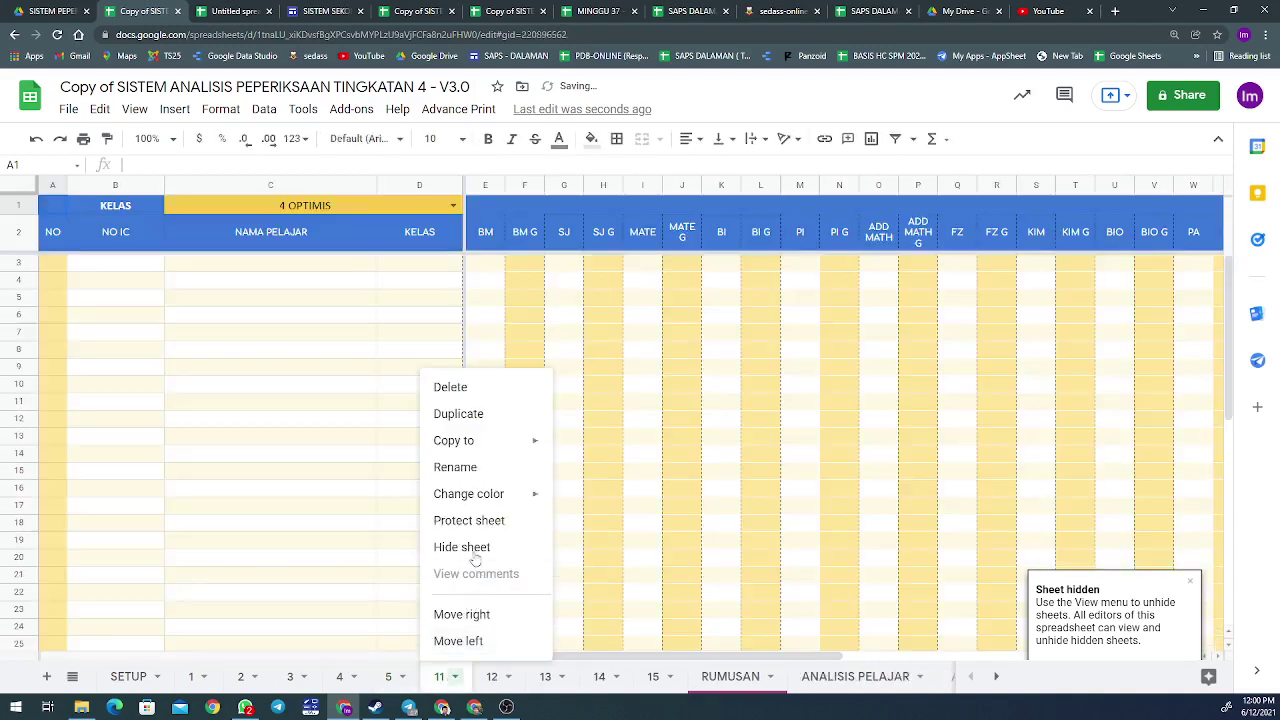
pyautogui.click(462, 547)
# Hide the remaining unused class sheets 12, 13, 14 and 15.
pyautogui.click(442, 677)
pyautogui.rightClick(442, 677)
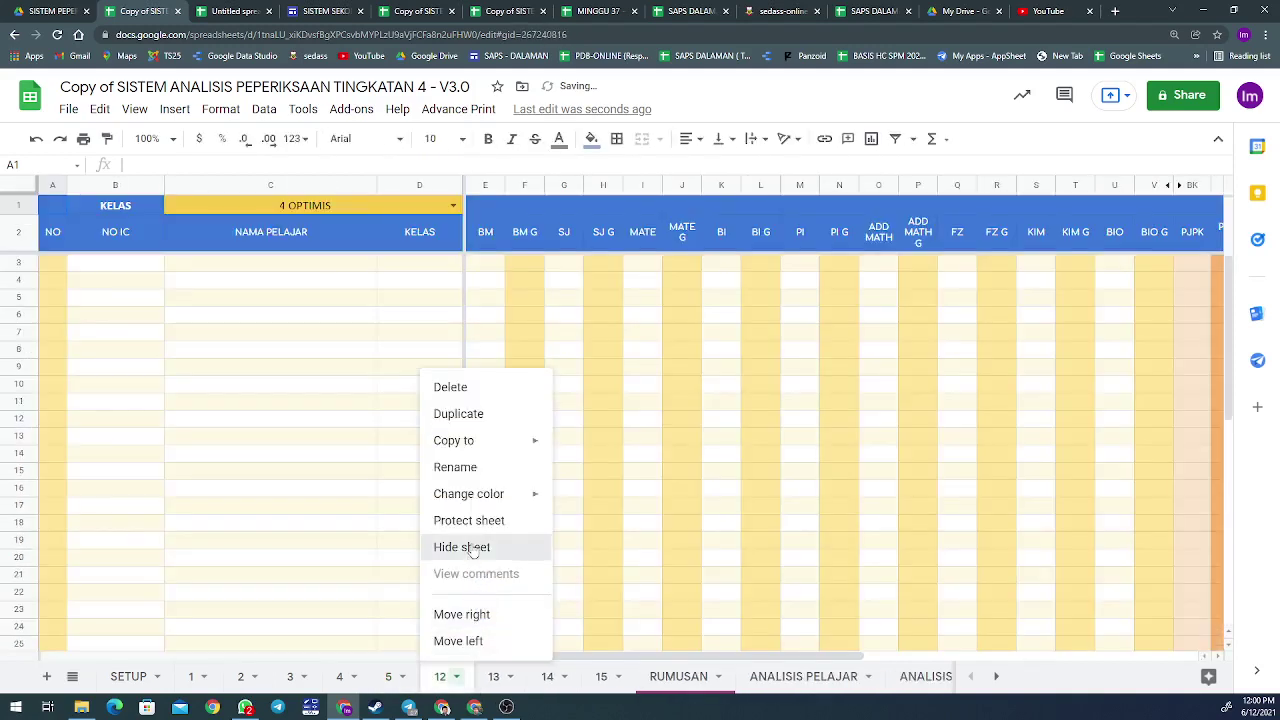
pyautogui.click(470, 547)
pyautogui.click(442, 677)
pyautogui.rightClick(445, 677)
pyautogui.click(482, 547)
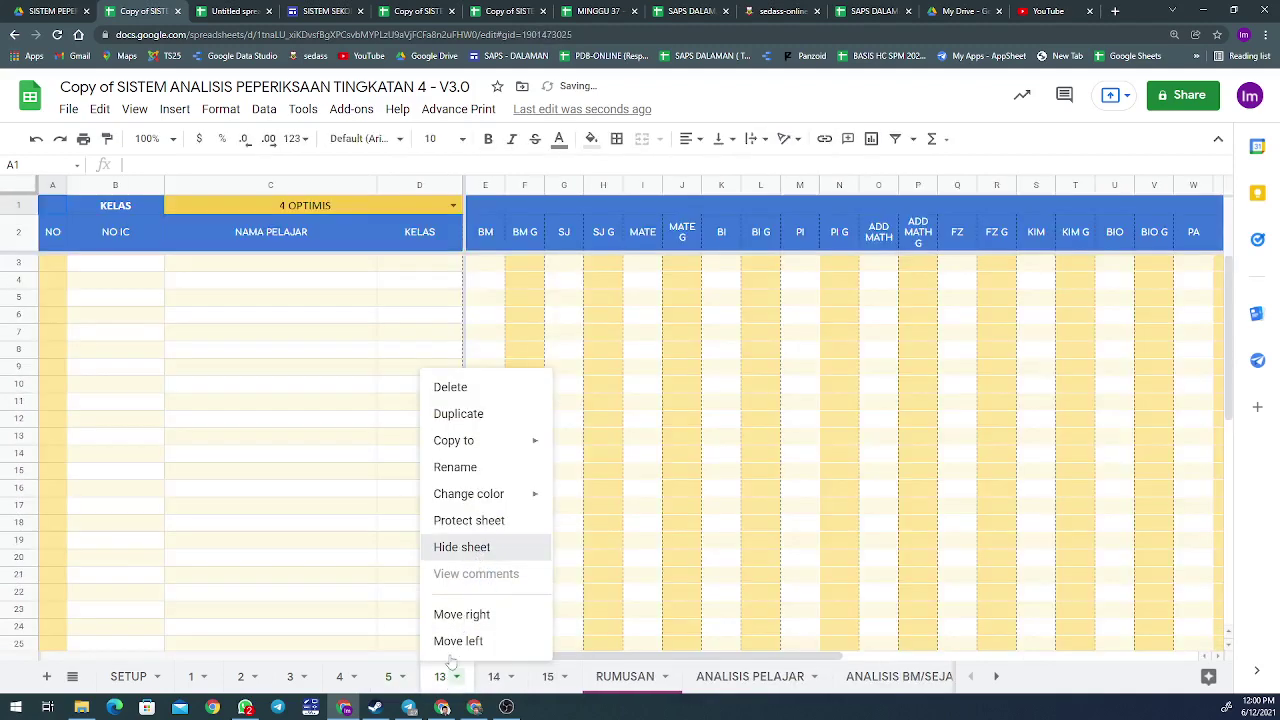
pyautogui.click(442, 677)
pyautogui.rightClick(445, 677)
pyautogui.click(475, 547)
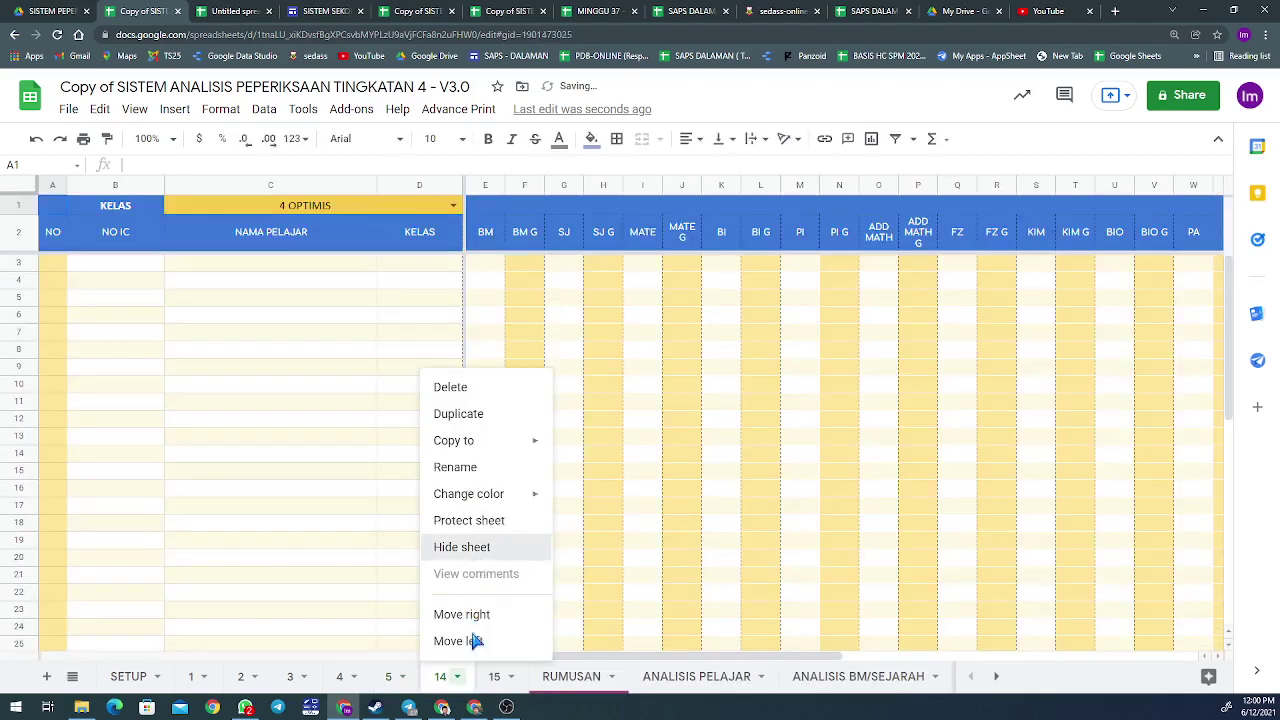
pyautogui.click(457, 677)
pyautogui.click(485, 547)
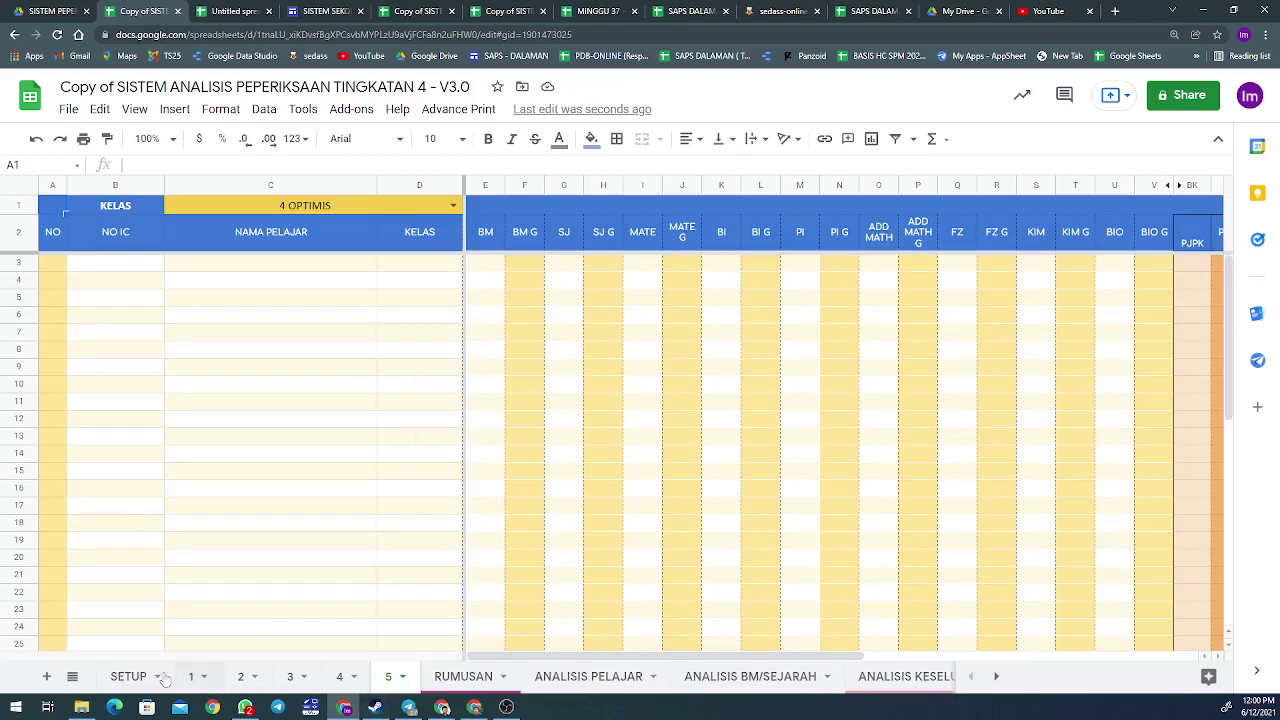
# Open the SETUP sheet and examine the DAFTAR SUBJEK list, covering the red BM and SJ rows and the yellow subject rows.
pyautogui.click(113, 679)
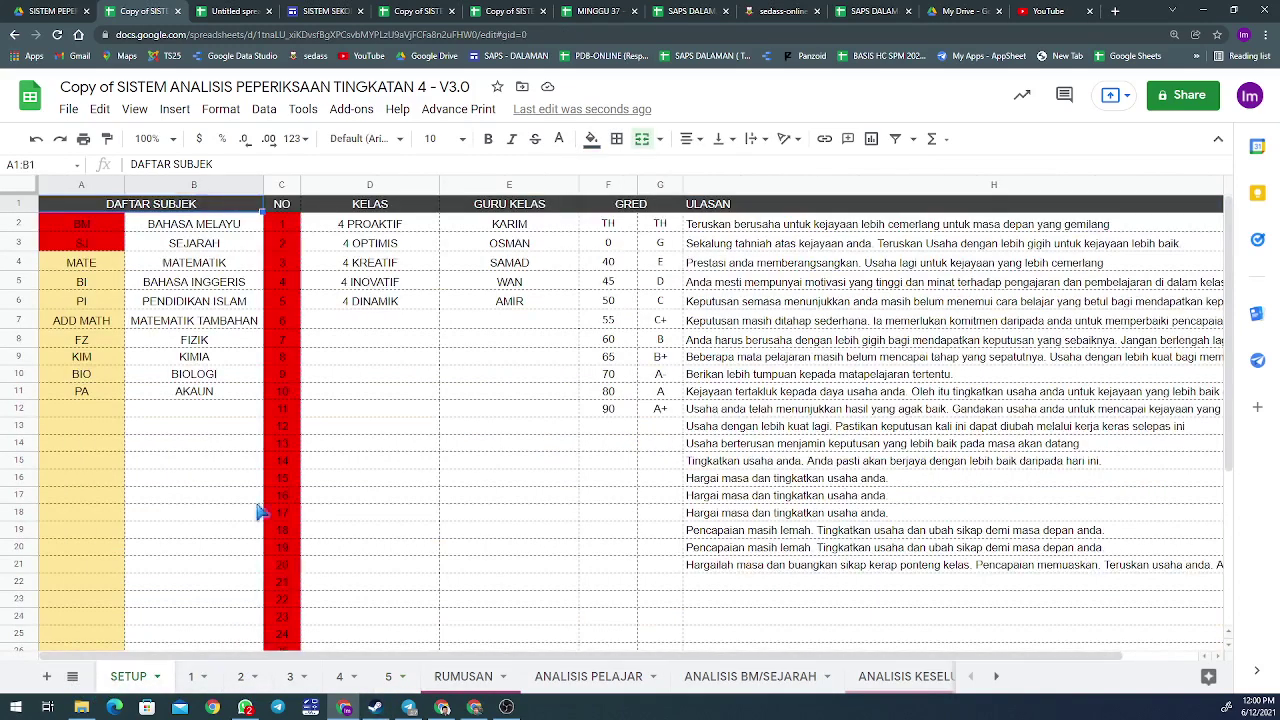
pyautogui.moveTo(80, 188); pyautogui.dragTo(190, 188)
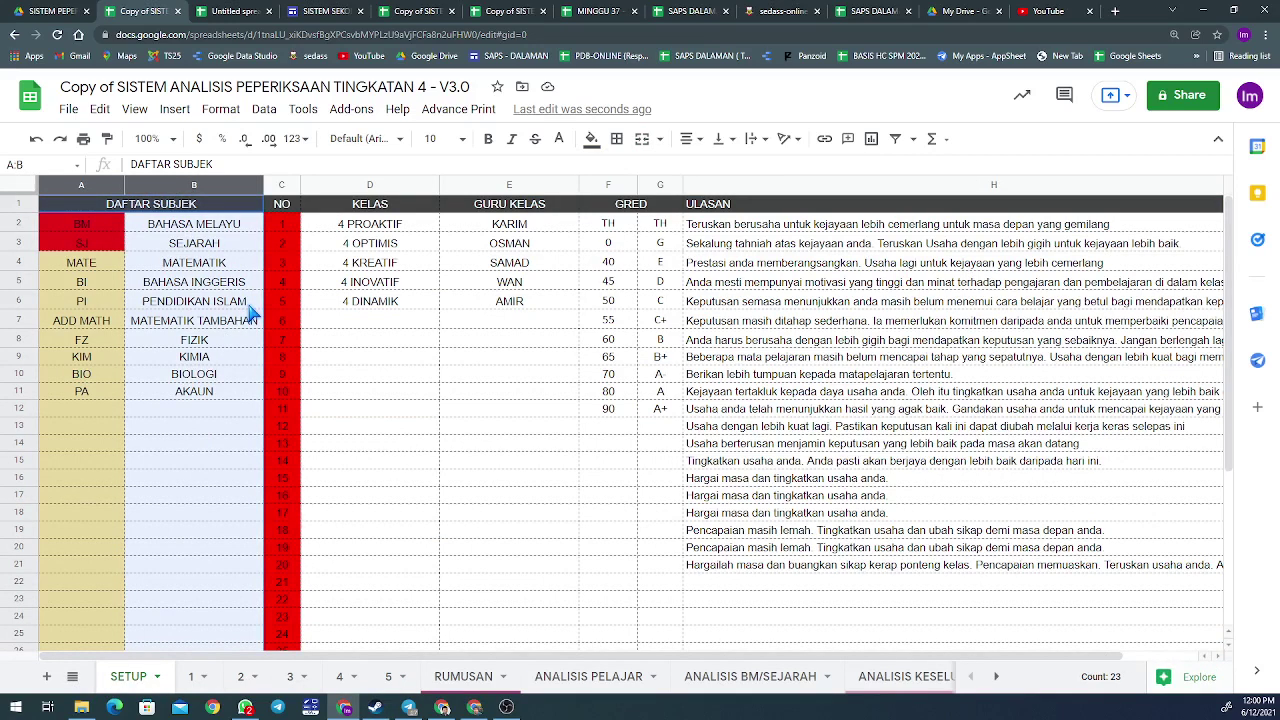
pyautogui.click(132, 320)
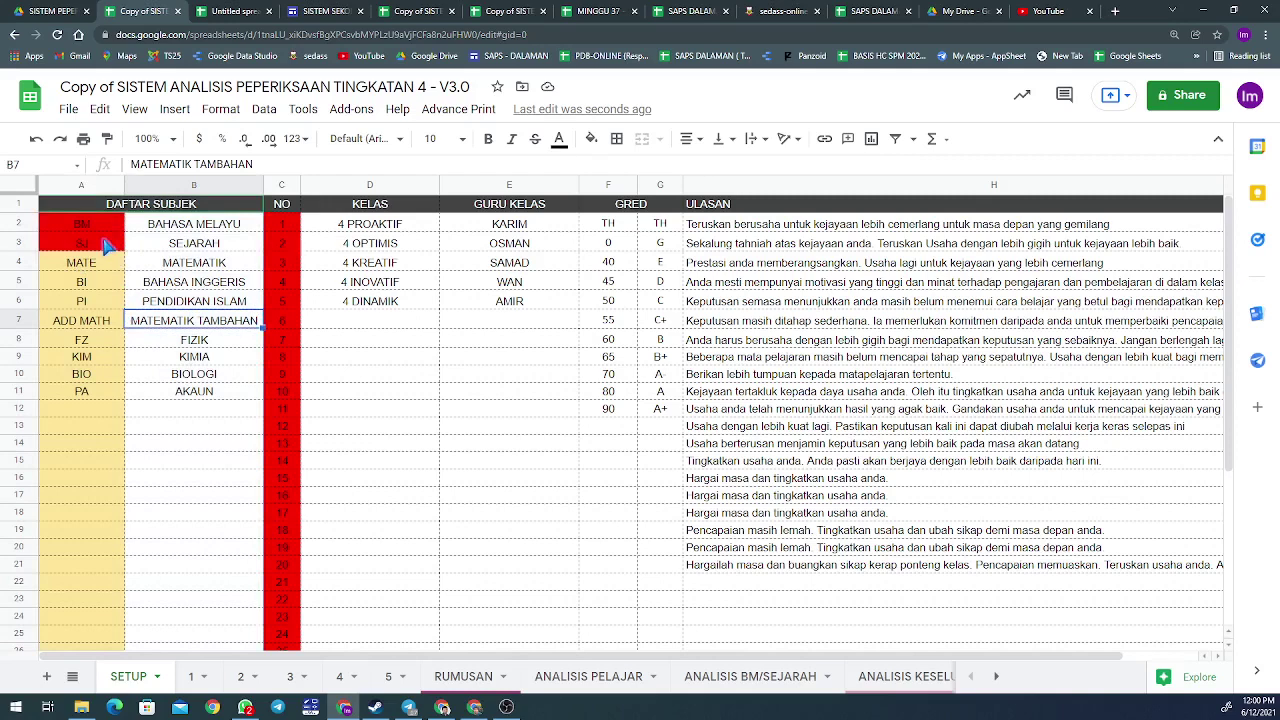
pyautogui.moveTo(108, 226); pyautogui.dragTo(140, 245)
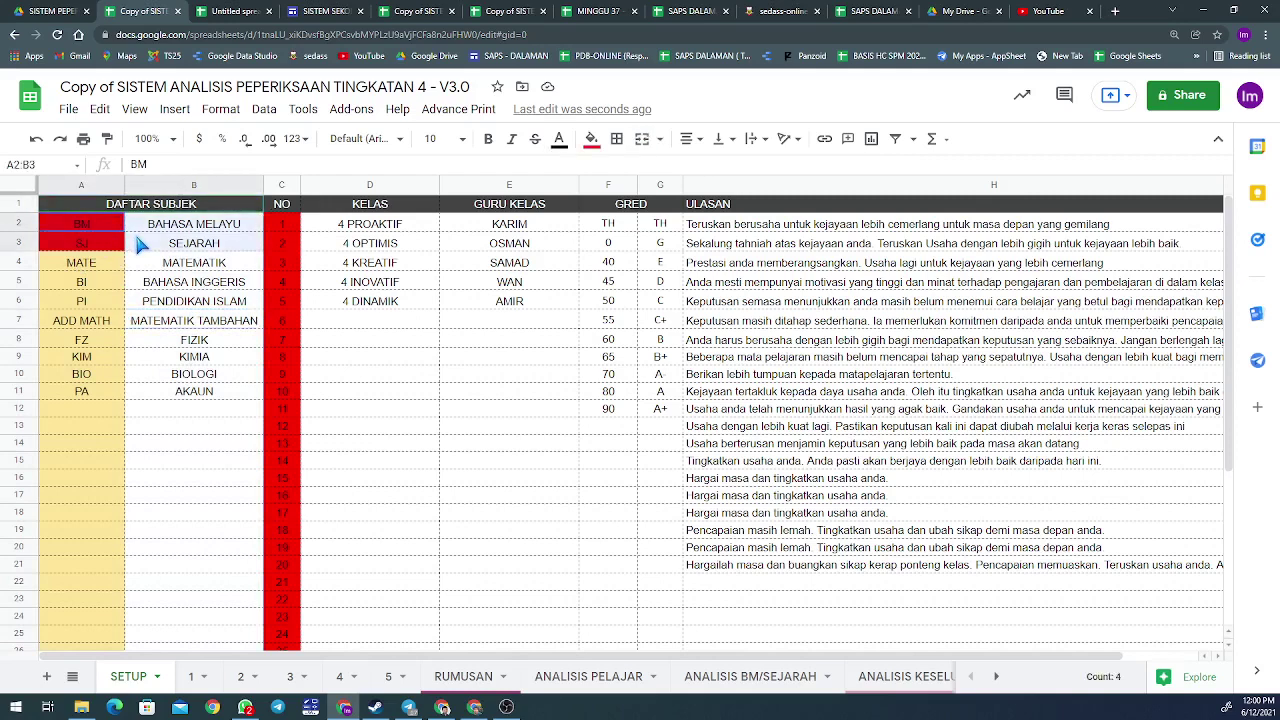
pyautogui.click(104, 303)
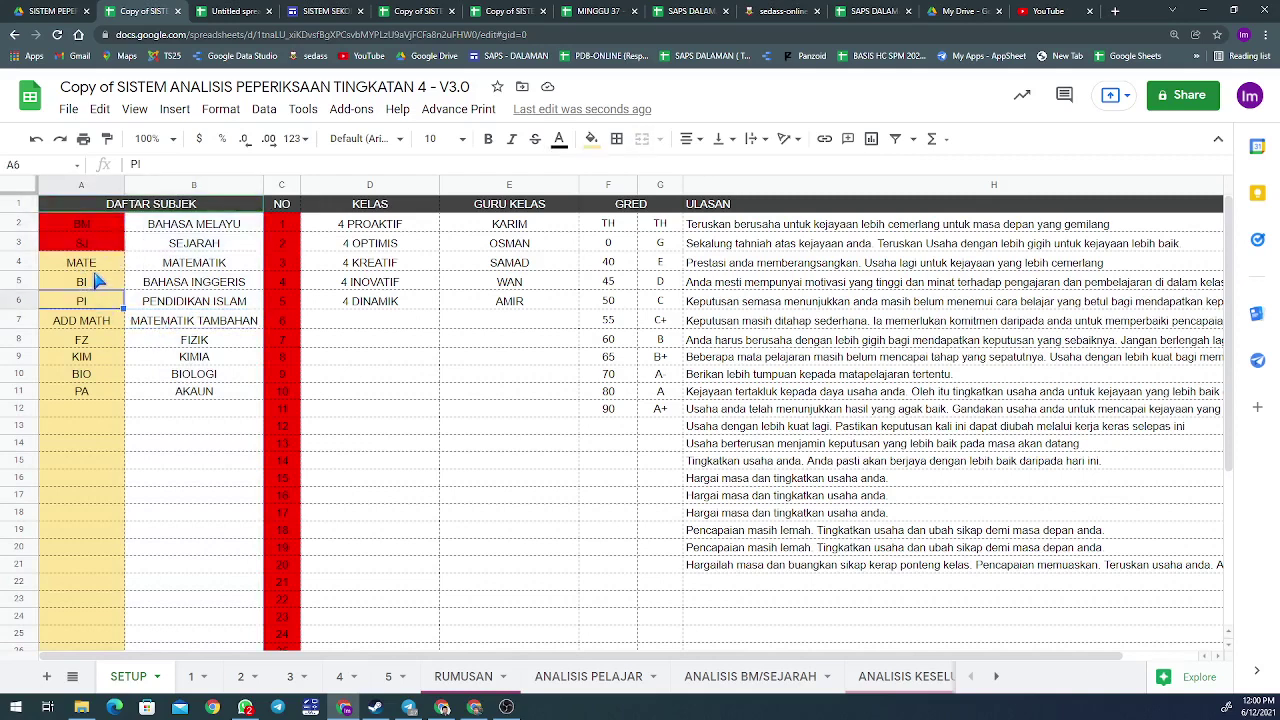
pyautogui.moveTo(97, 270); pyautogui.dragTo(160, 531)
pyautogui.scroll(-4, 151, 523)
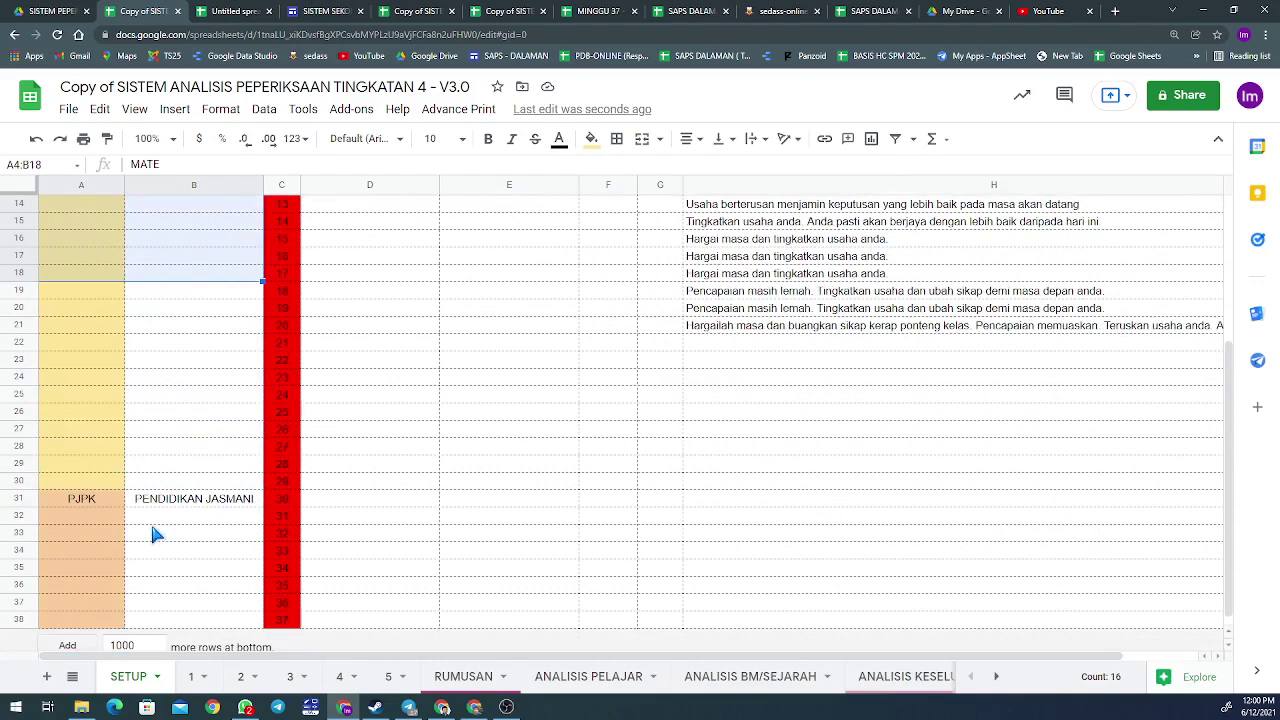
pyautogui.scroll(4, 150, 521)
pyautogui.click(155, 515)
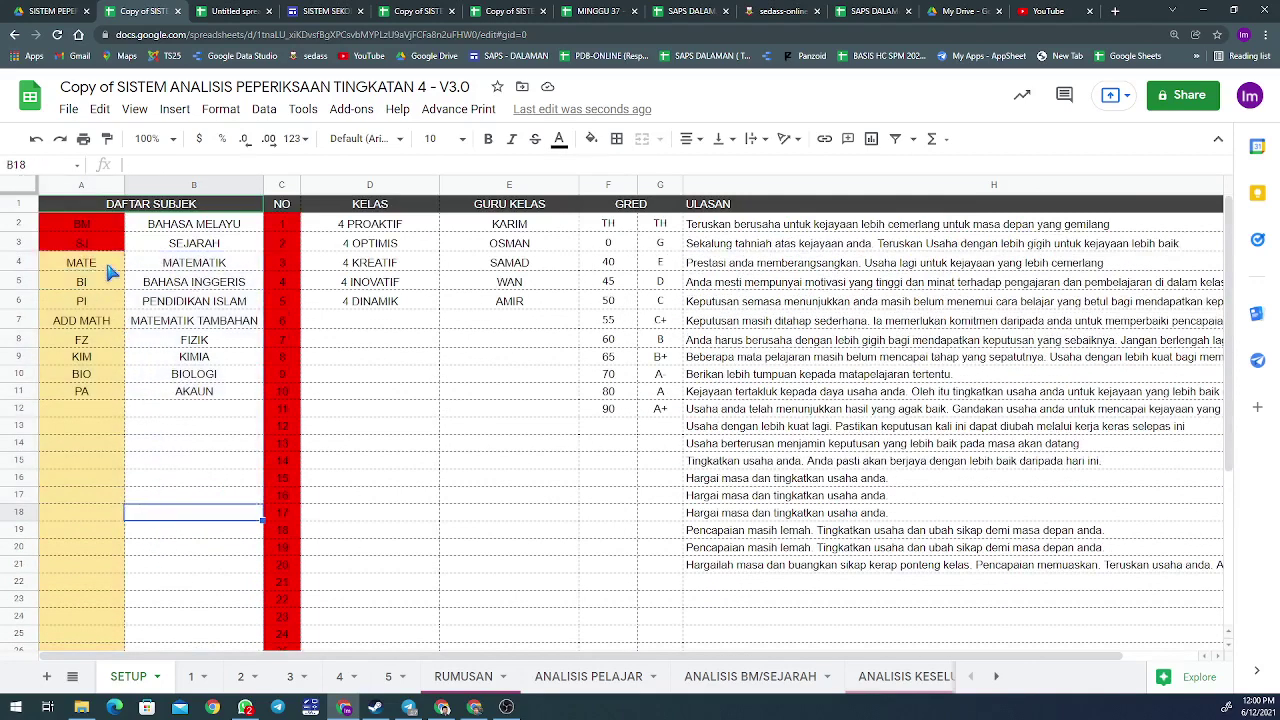
pyautogui.scroll(-5, 115, 255)
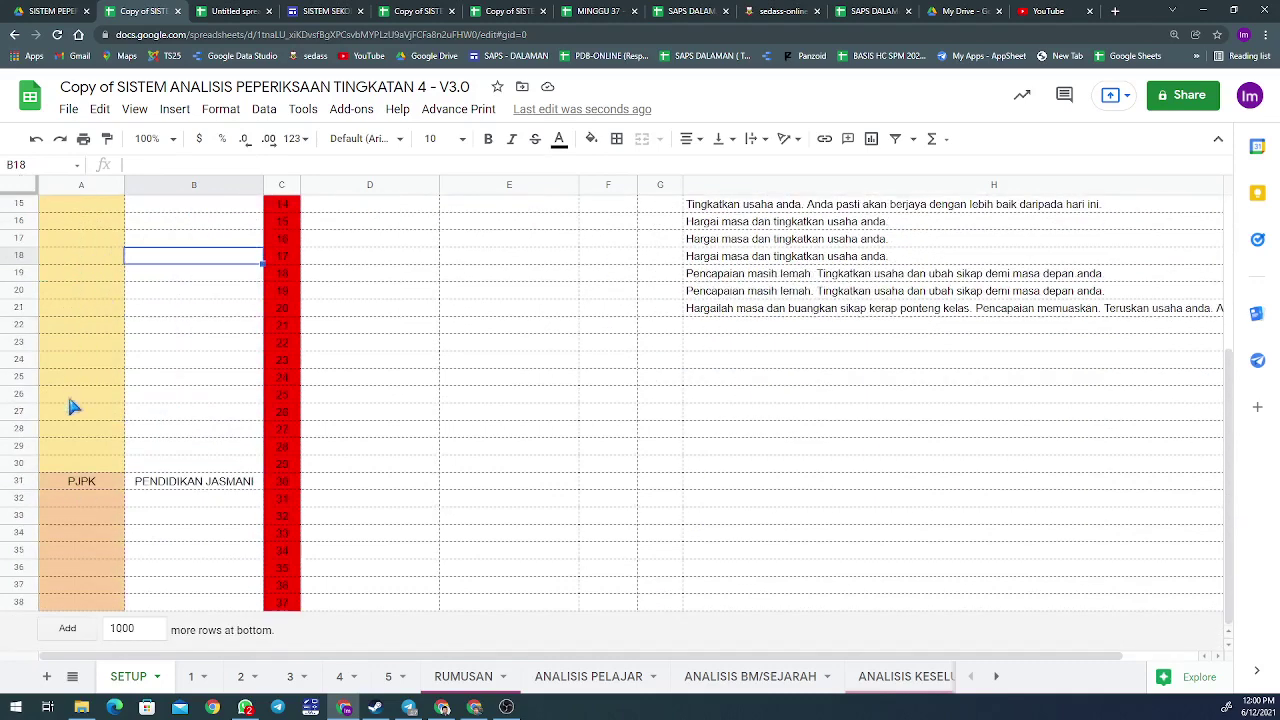
pyautogui.scroll(2, 70, 465)
pyautogui.scroll(2, 70, 458)
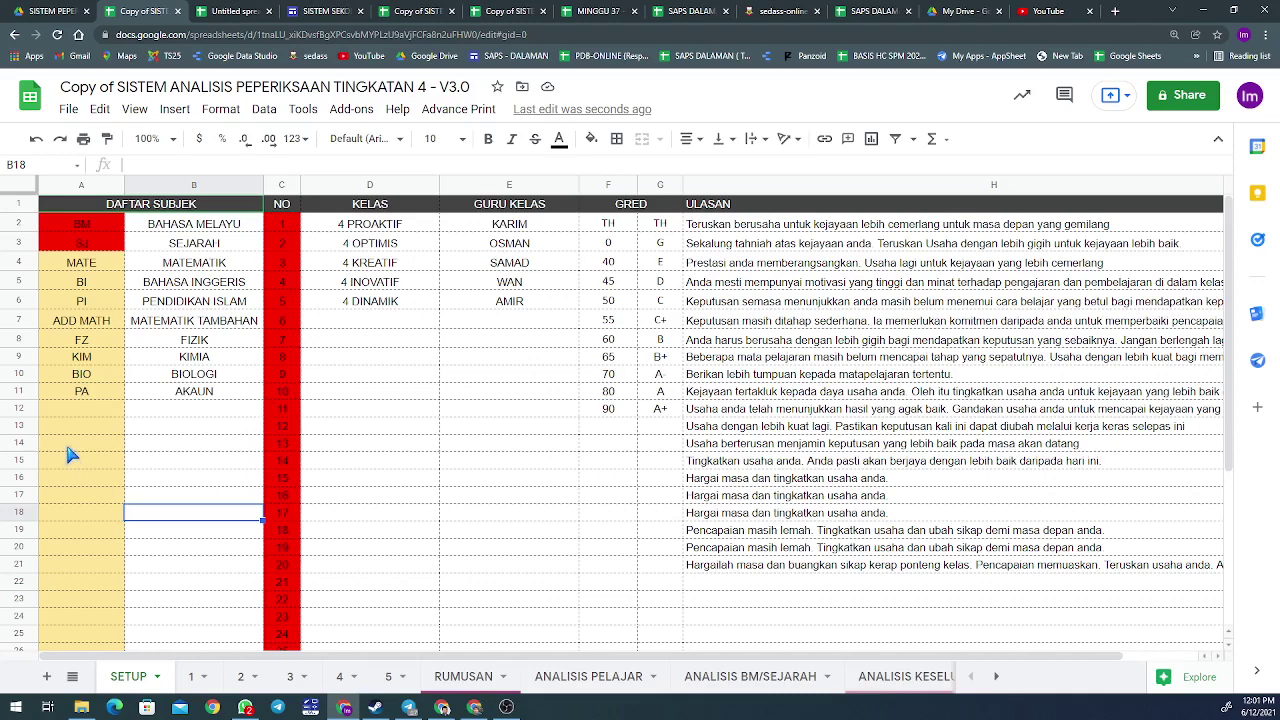
# Examine the orange subject rows 31 to 38, starting at PJPK, and compare them with the yellow rows above.
pyautogui.scroll(-5, 72, 458)
pyautogui.moveTo(92, 481); pyautogui.dragTo(88, 622)
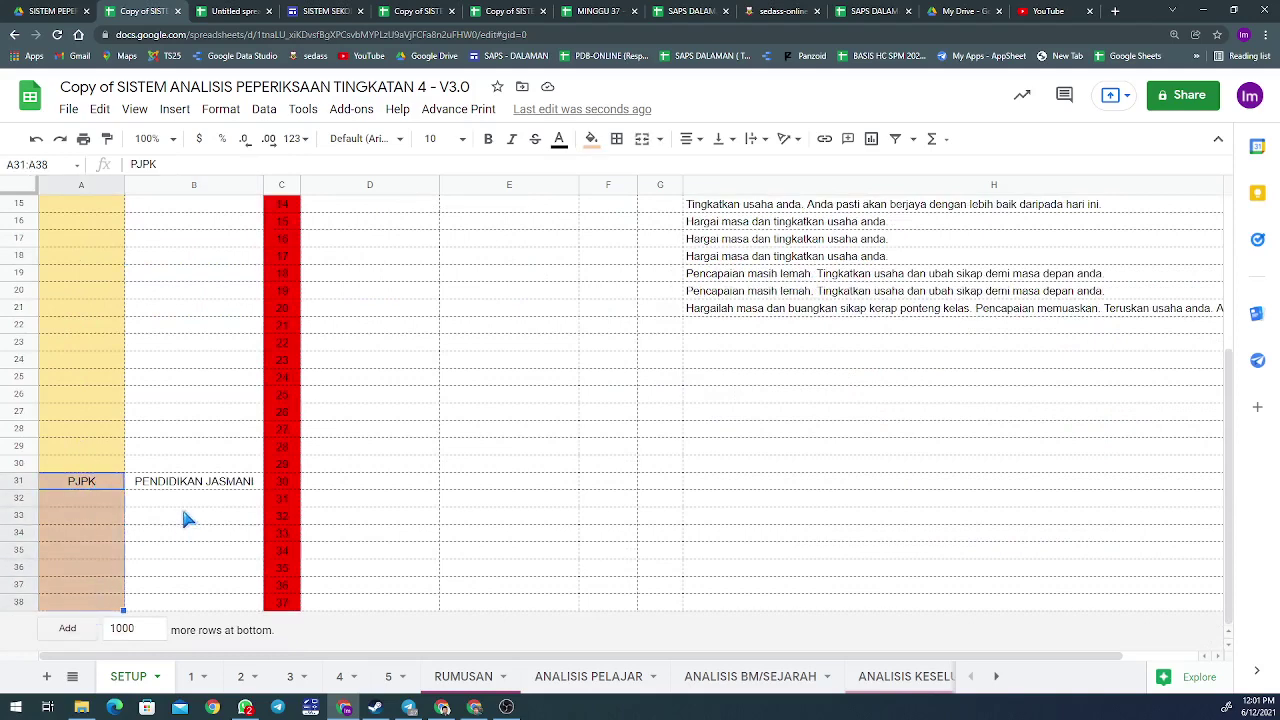
pyautogui.click(85, 504)
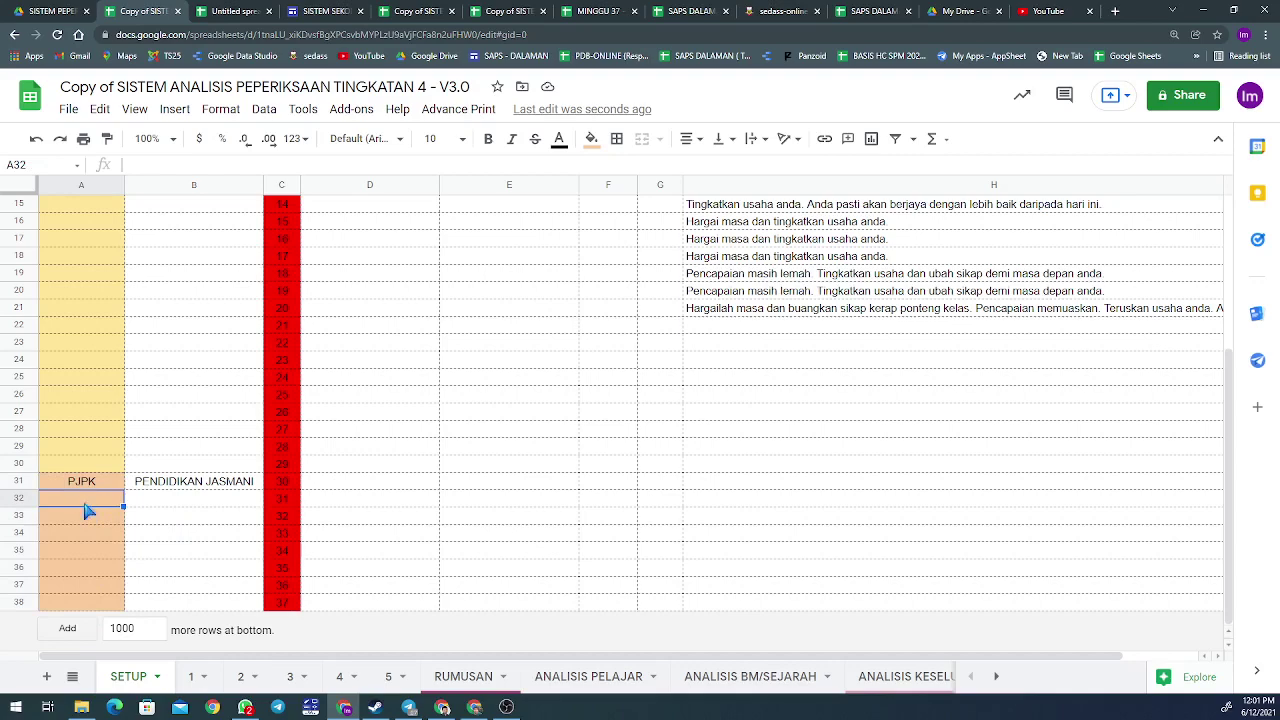
pyautogui.scroll(5, 86, 510)
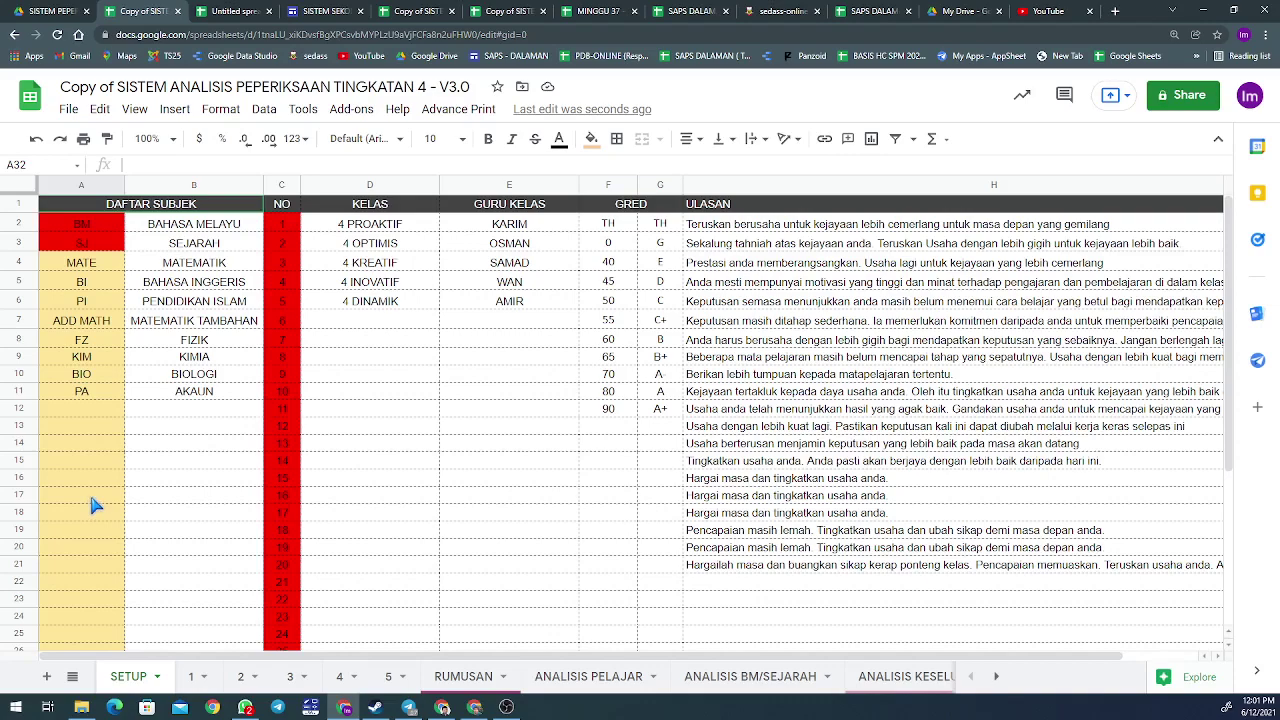
pyautogui.scroll(-5, 92, 500)
pyautogui.click(88, 423)
pyautogui.scroll(5, 90, 438)
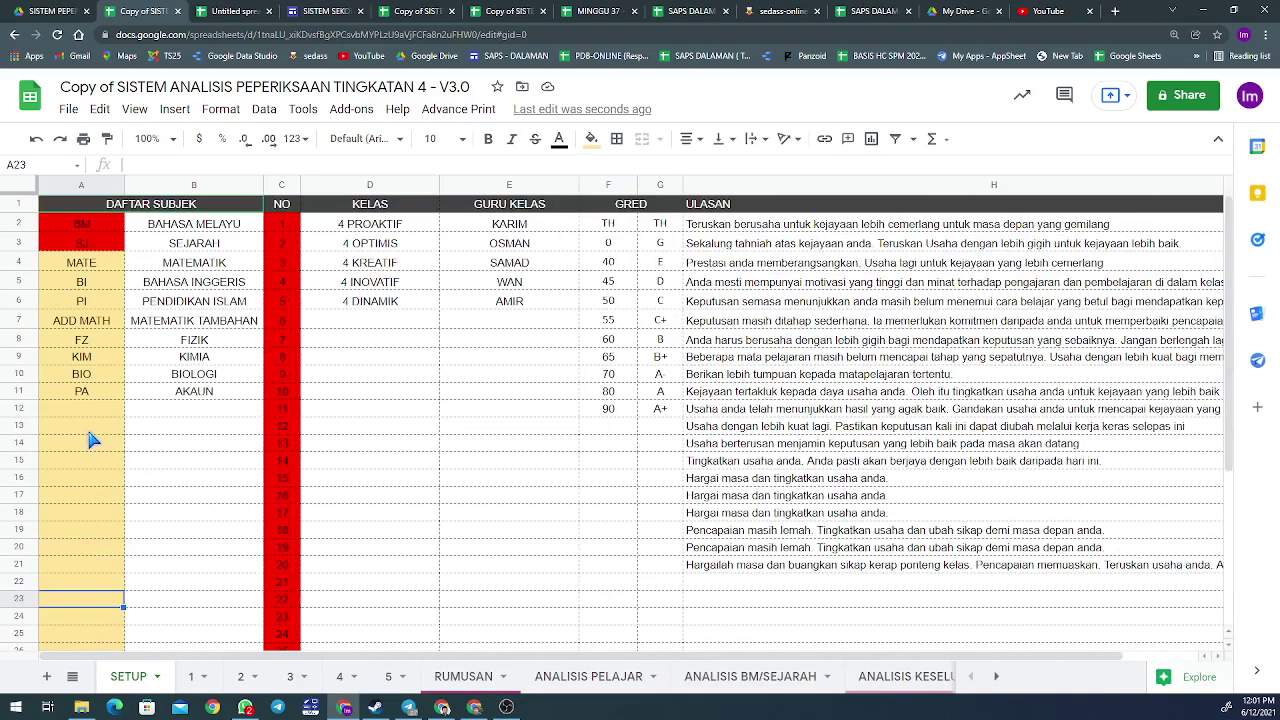
# Review the subject codes in A2:A30 and the matching full subject names in column B.
pyautogui.moveTo(80, 224); pyautogui.dragTo(86, 623)
pyautogui.scroll(3, 195, 523)
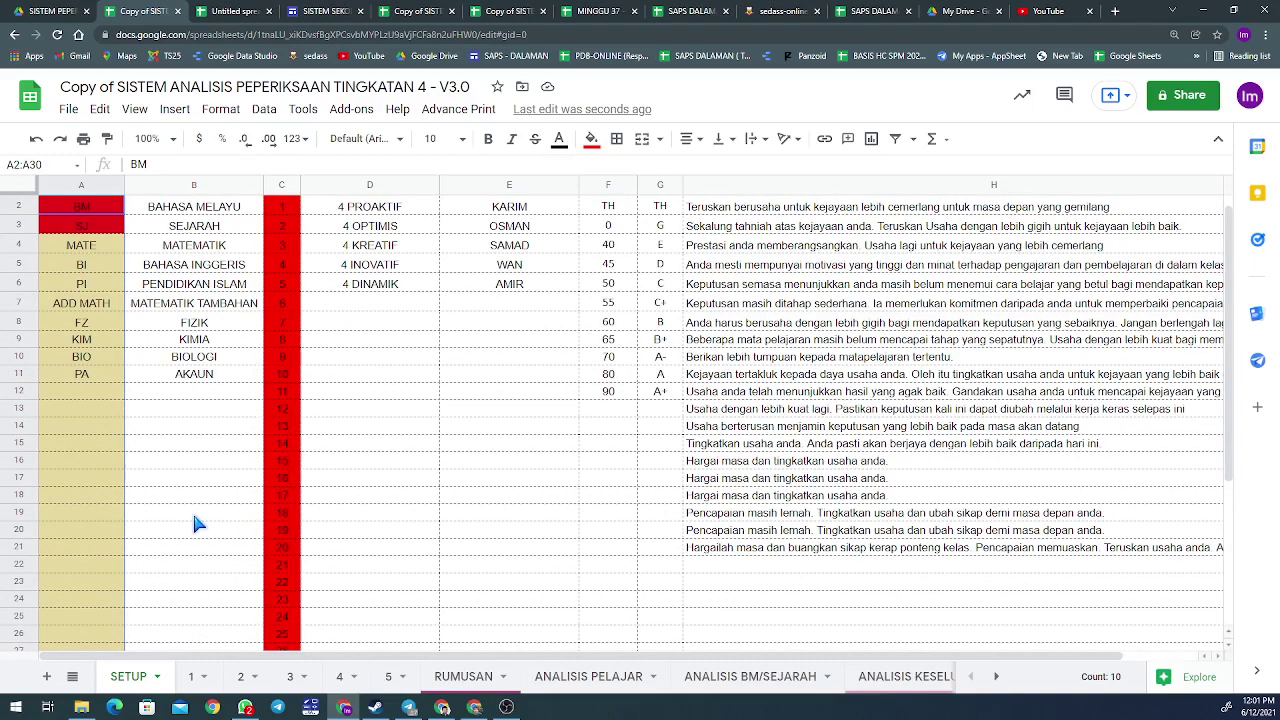
pyautogui.scroll(1, 197, 523)
pyautogui.scroll(-5, 195, 523)
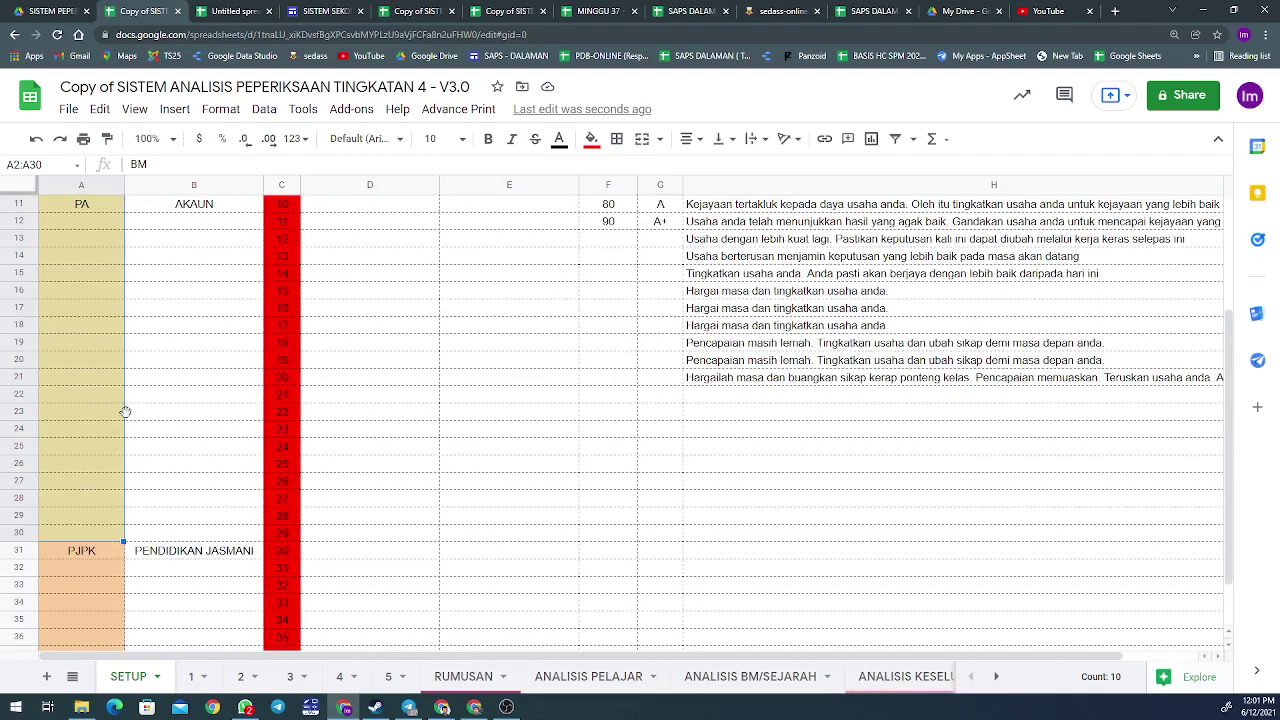
pyautogui.scroll(5, 125, 411)
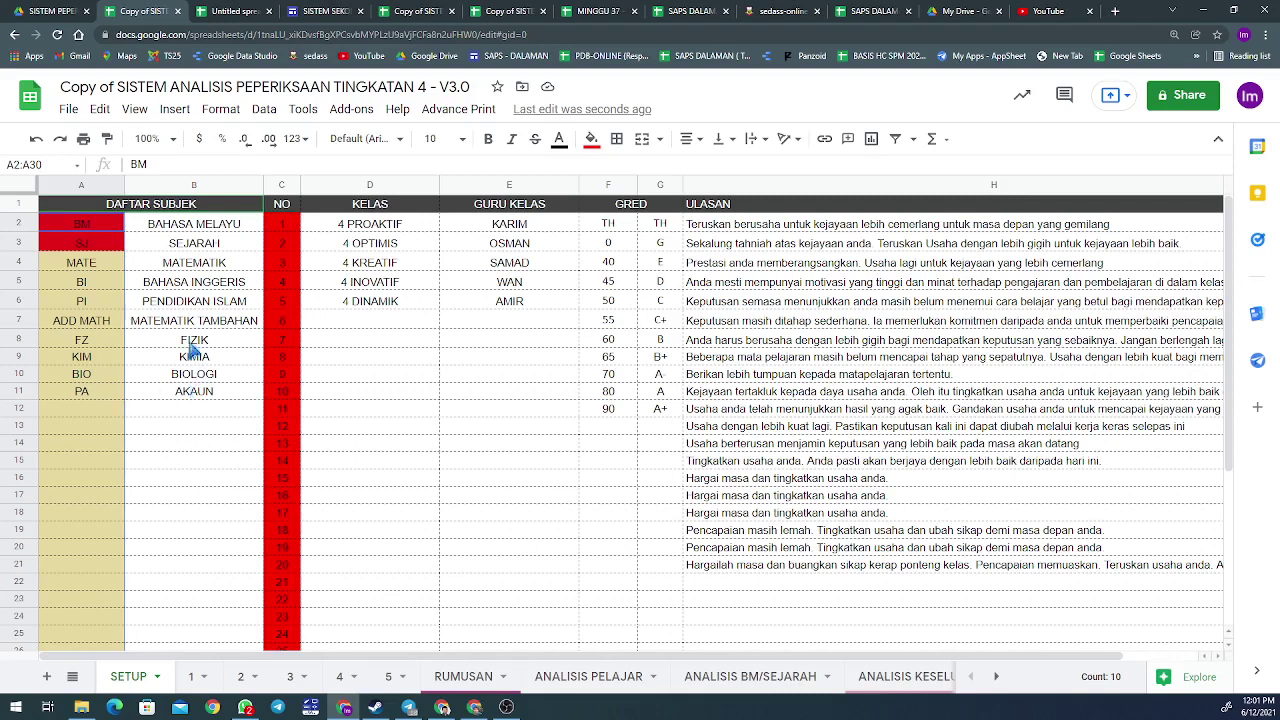
pyautogui.click(95, 407)
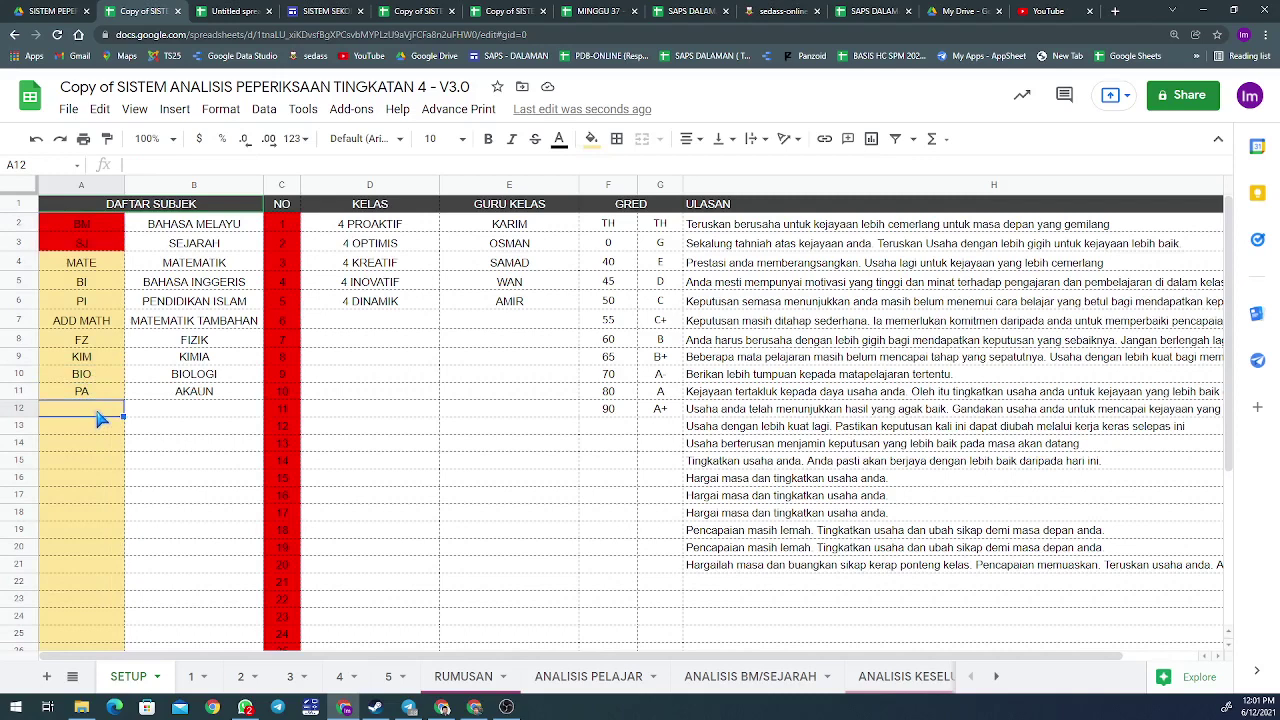
pyautogui.moveTo(216, 228); pyautogui.dragTo(216, 546)
pyautogui.click(405, 427)
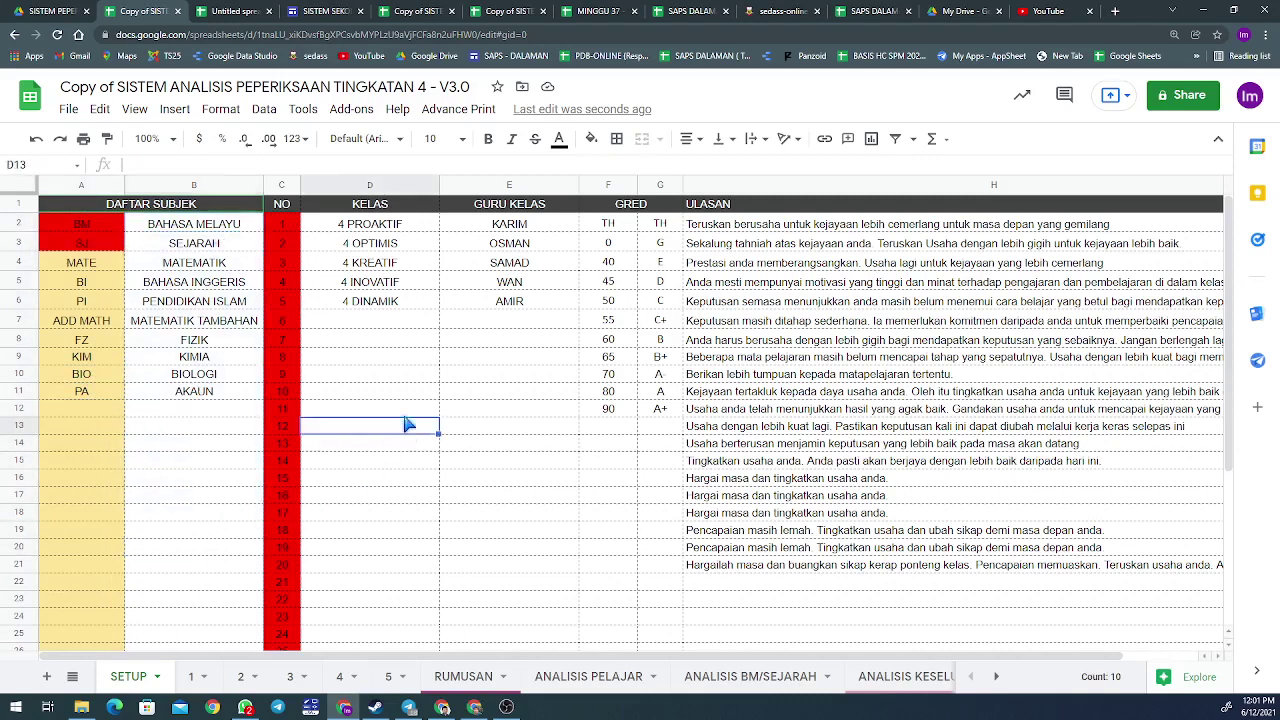
# Examine the class list on the SETUP sheet across the NO, KELAS and GURU KELAS columns.
pyautogui.moveTo(295, 226); pyautogui.dragTo(277, 577)
pyautogui.scroll(5, 280, 540)
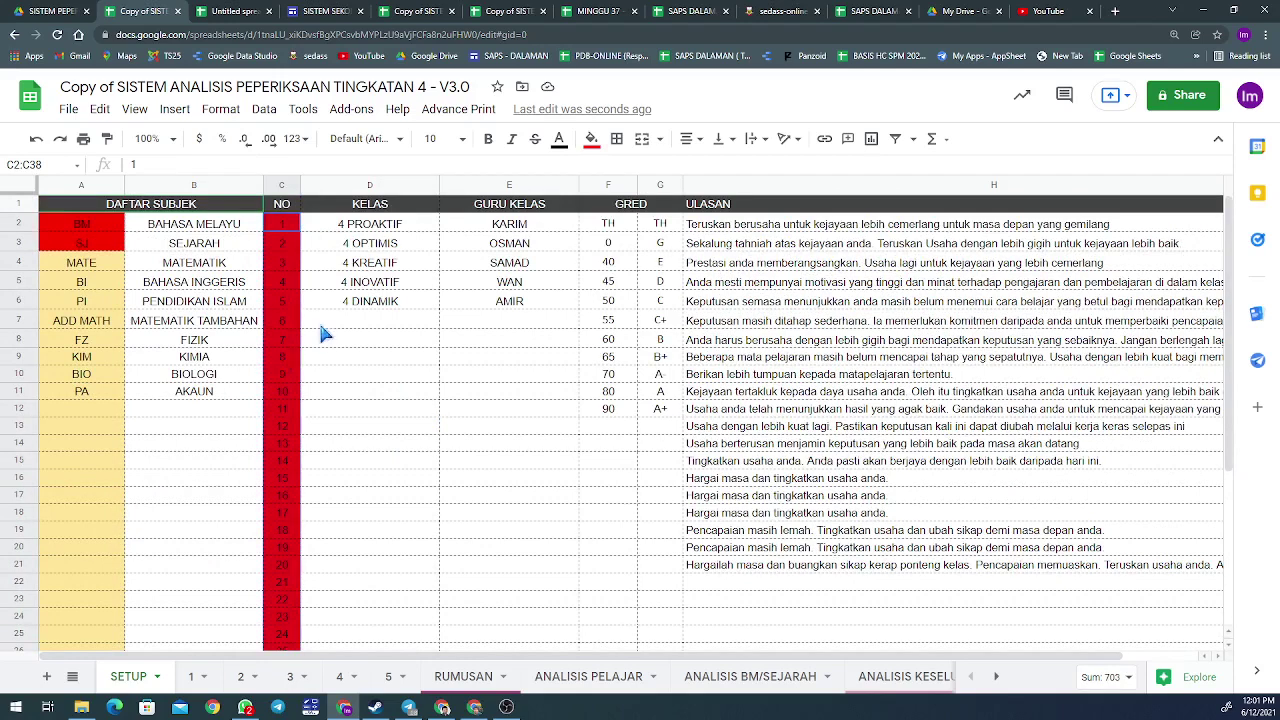
pyautogui.click(280, 185)
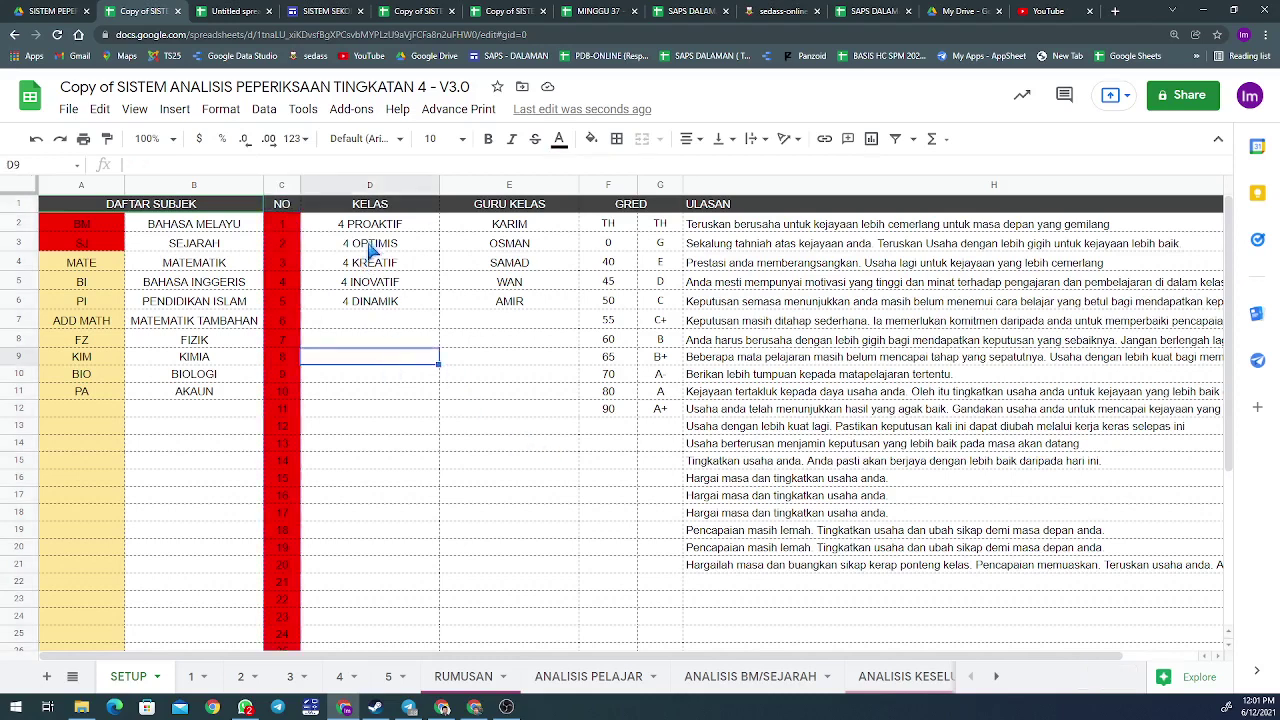
pyautogui.moveTo(376, 228); pyautogui.dragTo(505, 320)
pyautogui.click(462, 352)
pyautogui.moveTo(396, 230); pyautogui.dragTo(388, 462)
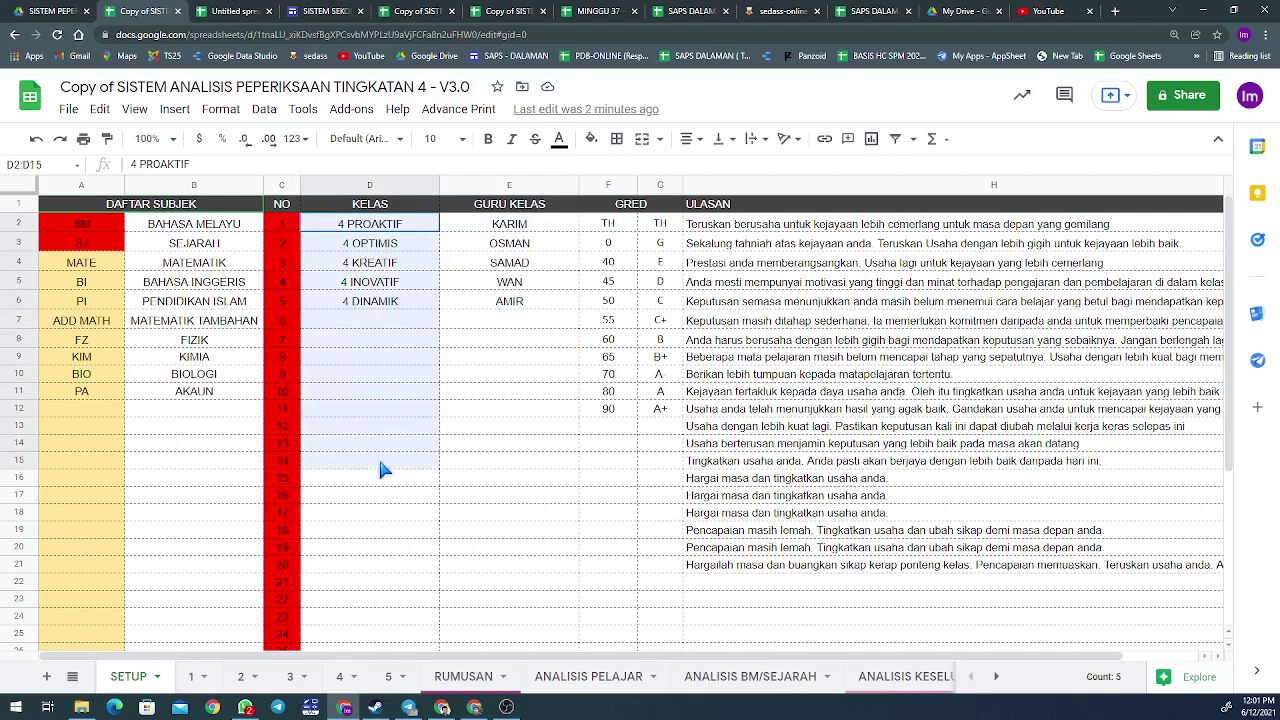
pyautogui.click(345, 237)
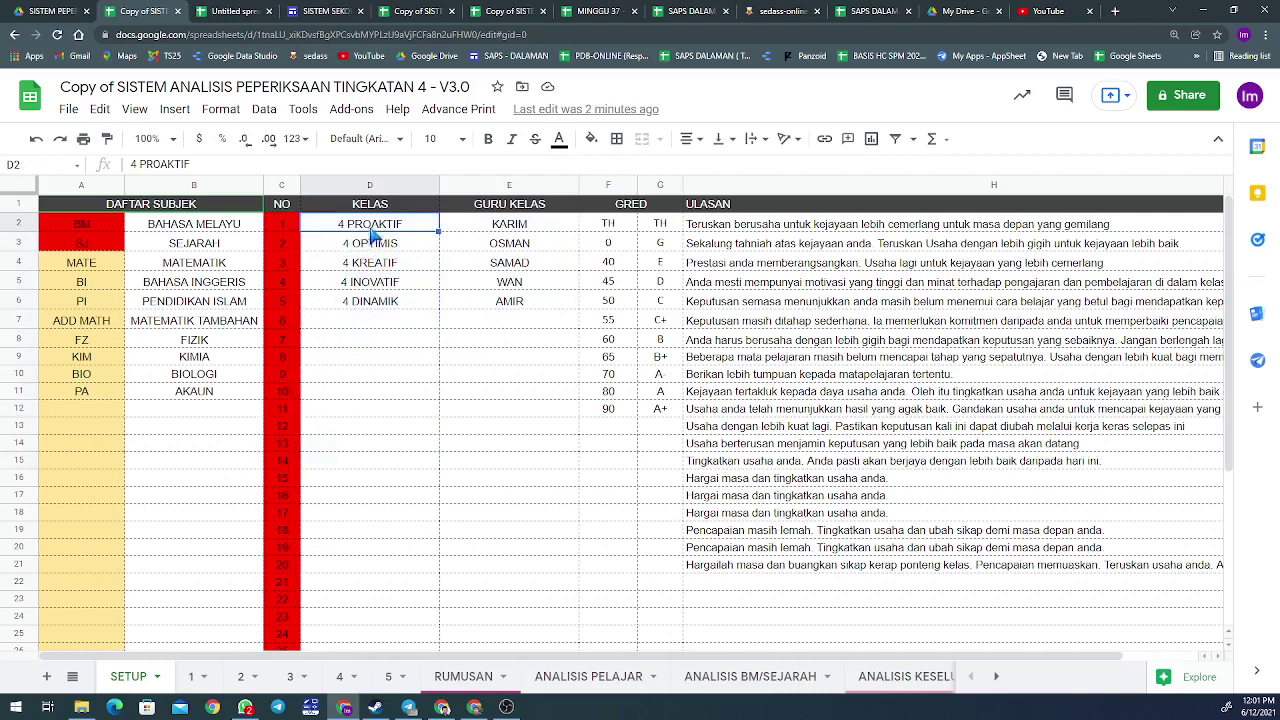
pyautogui.moveTo(375, 272); pyautogui.dragTo(372, 476)
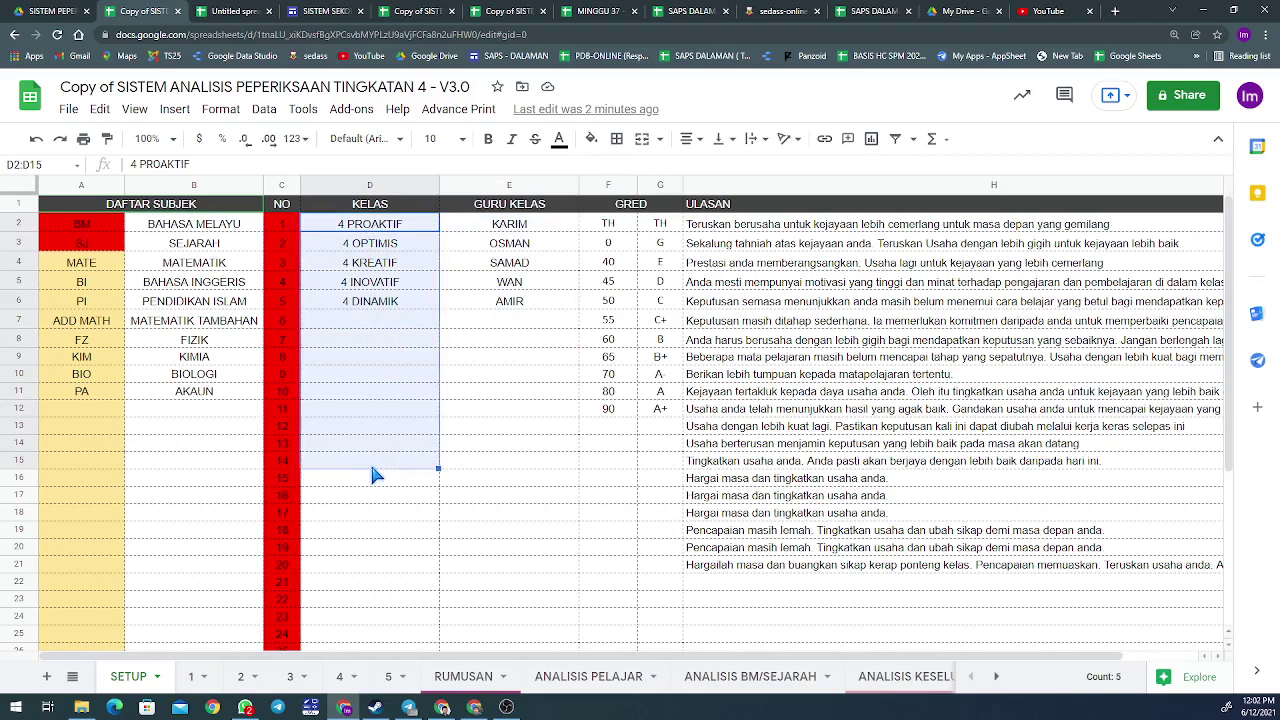
pyautogui.click(384, 322)
pyautogui.moveTo(388, 232); pyautogui.dragTo(370, 568)
pyautogui.click(496, 508)
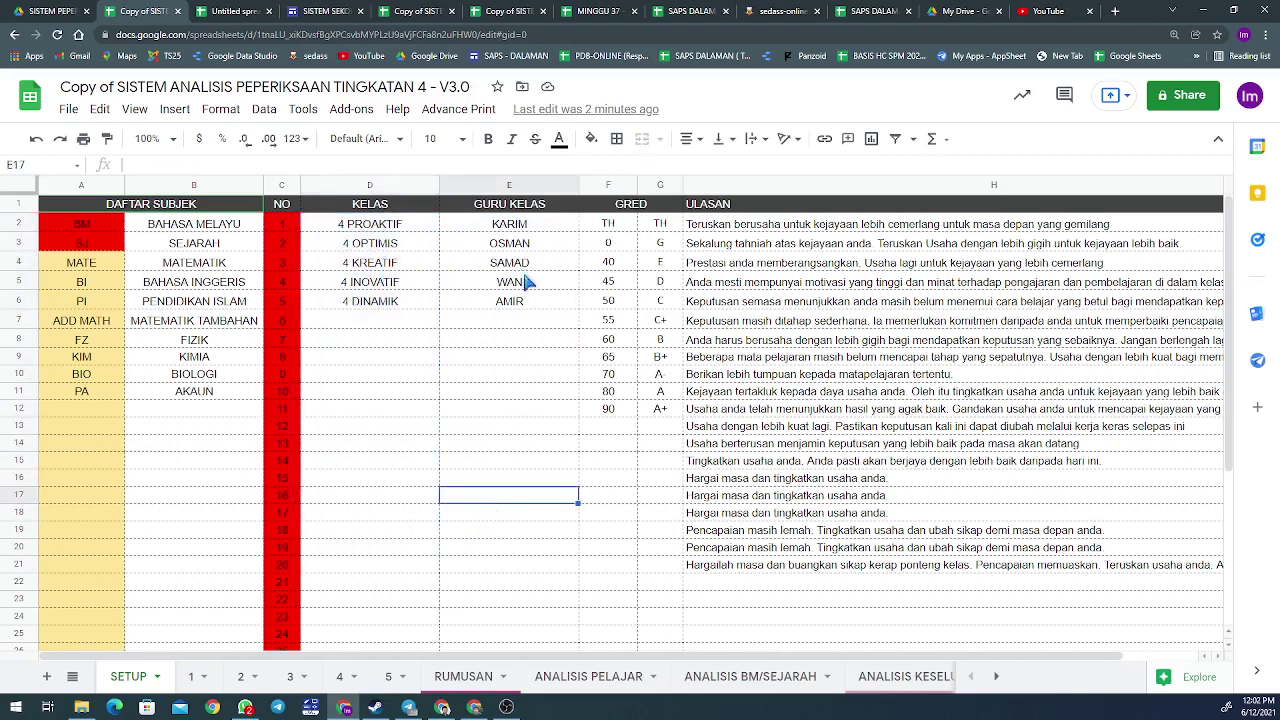
pyautogui.moveTo(522, 228); pyautogui.dragTo(520, 304)
pyautogui.click(505, 230)
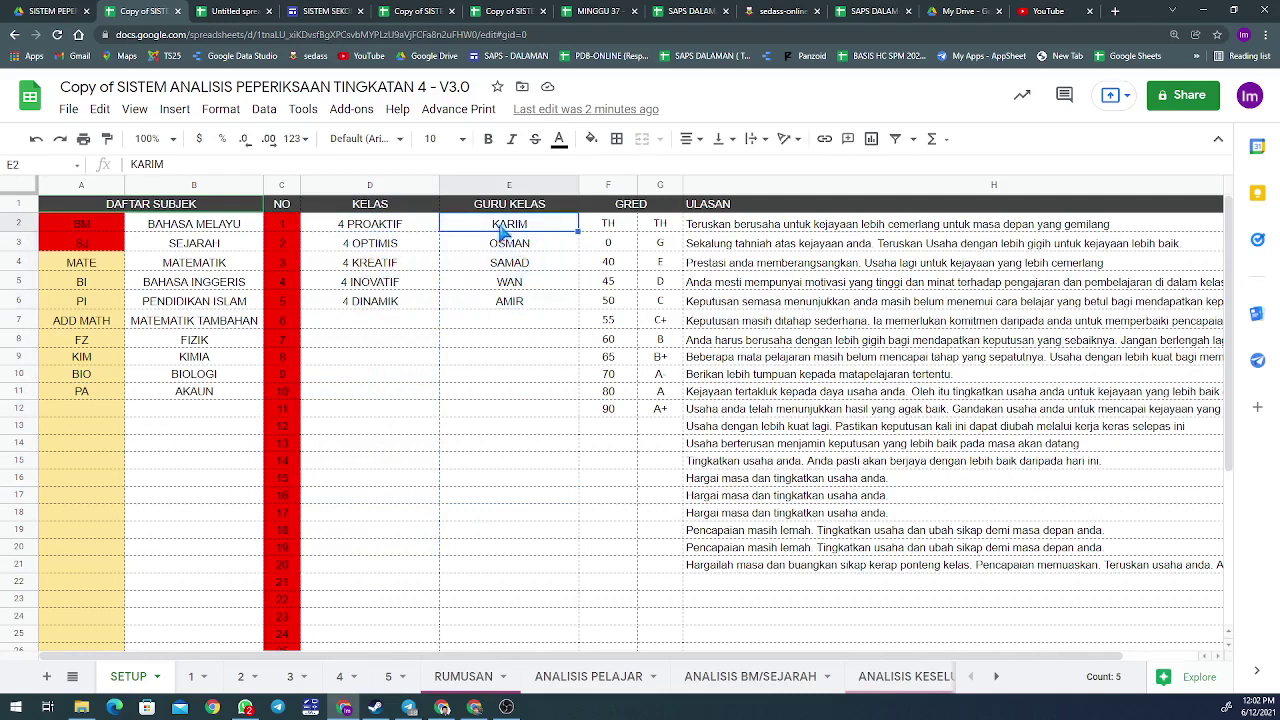
# Examine the KELAS and GURU KELAS entries and the grade boundaries in F2:G12 on the SETUP sheet.
pyautogui.click(421, 232)
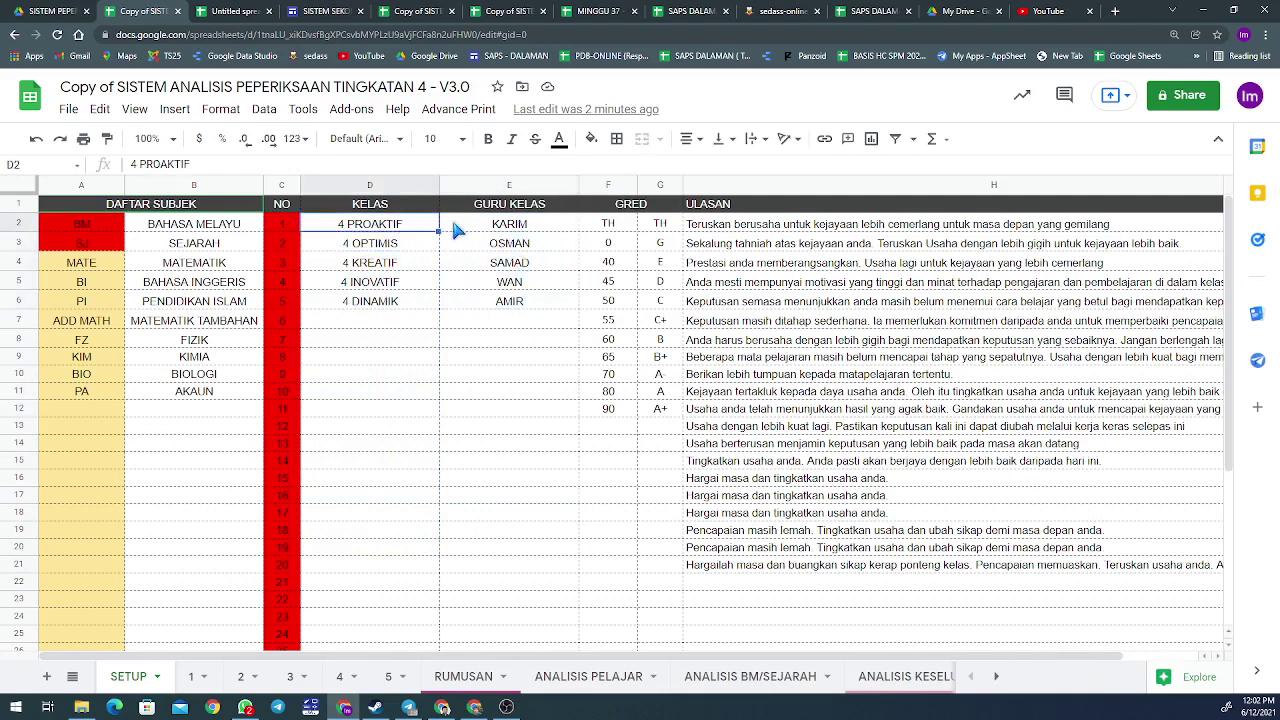
pyautogui.click(458, 230)
pyautogui.click(414, 234)
pyautogui.click(454, 232)
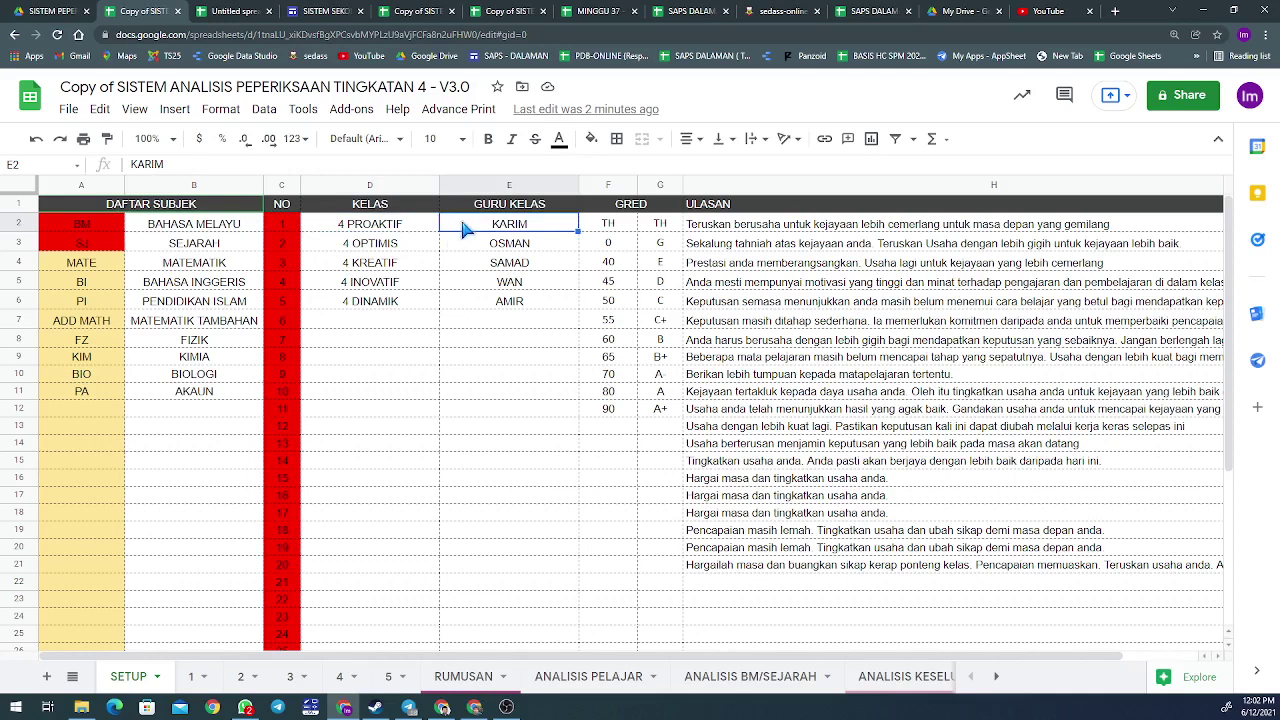
pyautogui.moveTo(596, 226); pyautogui.dragTo(665, 410)
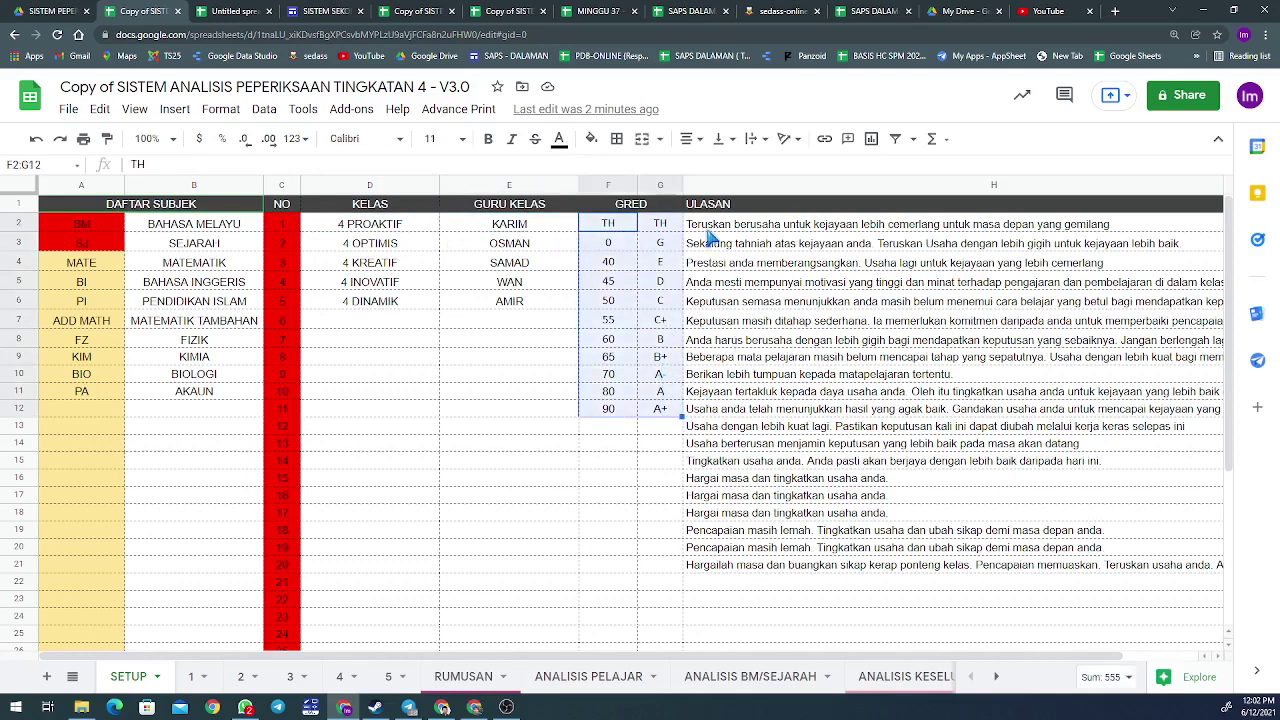
# Review the ULASAN comments in H2:H21 and the empty rows below them on the SETUP sheet.
pyautogui.moveTo(705, 228); pyautogui.dragTo(718, 575)
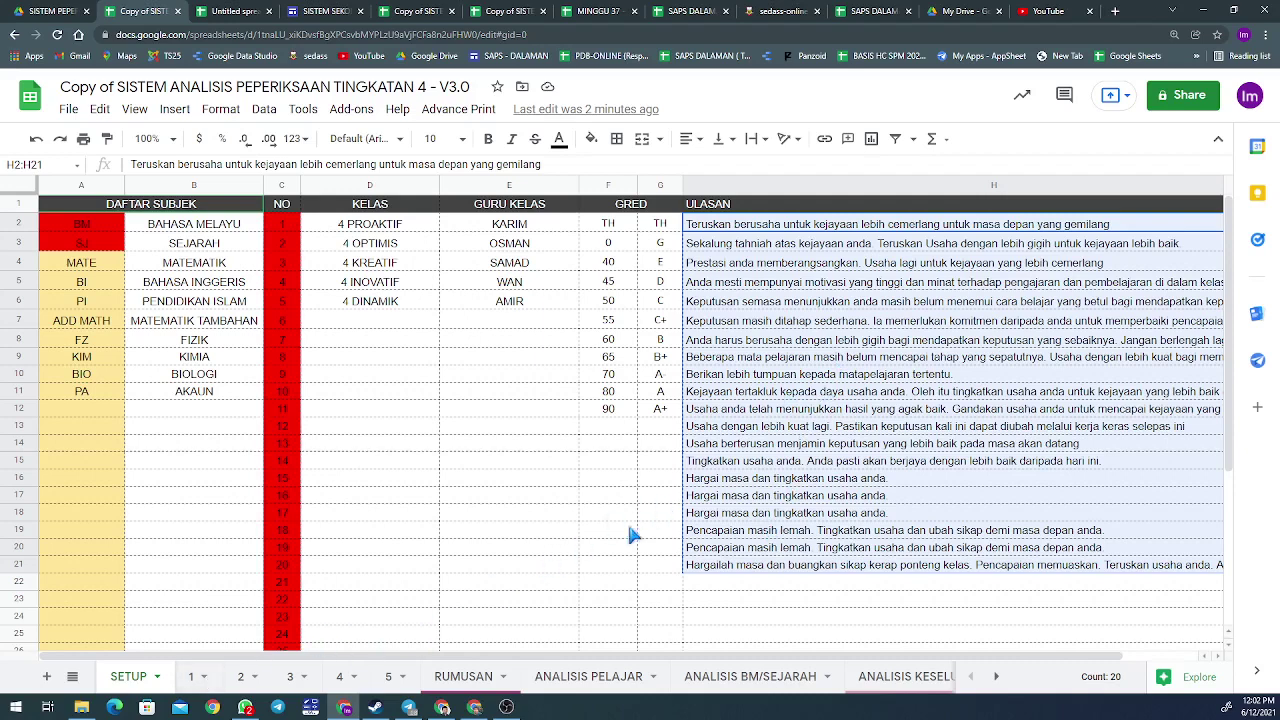
pyautogui.click(822, 304)
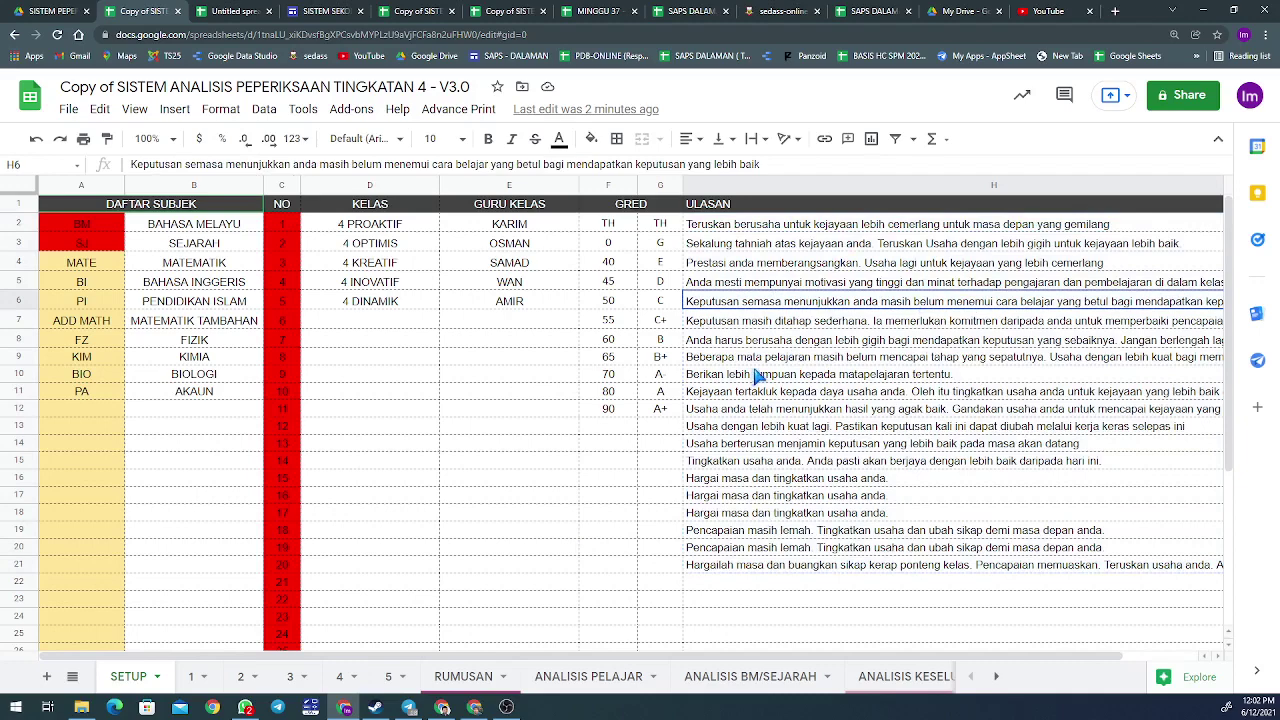
pyautogui.click(745, 582)
pyautogui.scroll(-4, 742, 595)
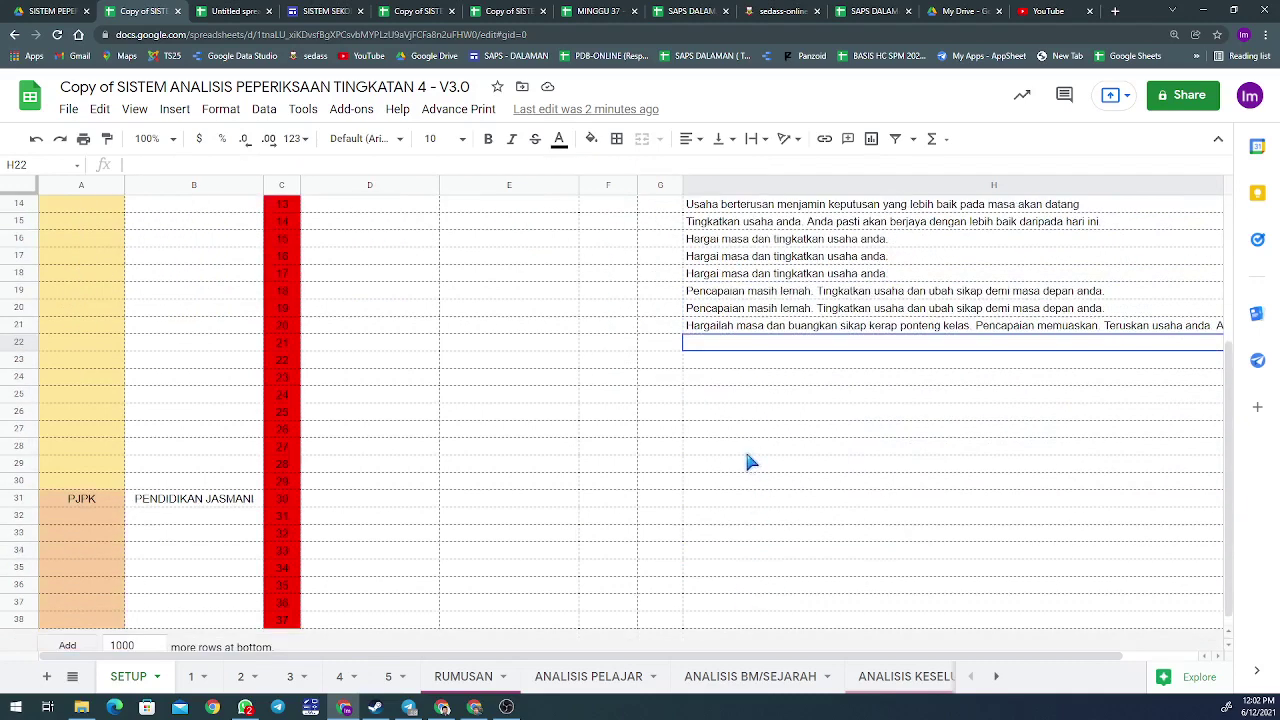
pyautogui.scroll(-1, 758, 455)
pyautogui.scroll(5, 714, 557)
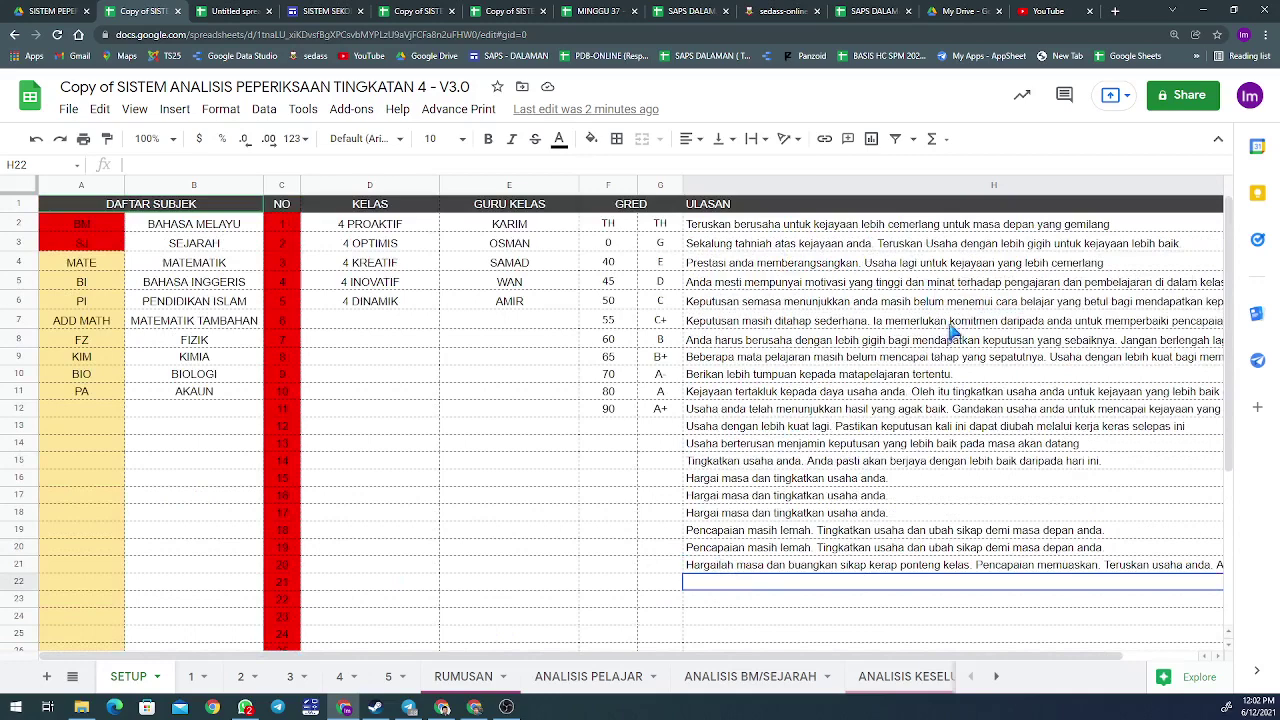
# Examine the student lists and marks on class sheets 1 and 2, and open class sheet 3.
pyautogui.click(189, 677)
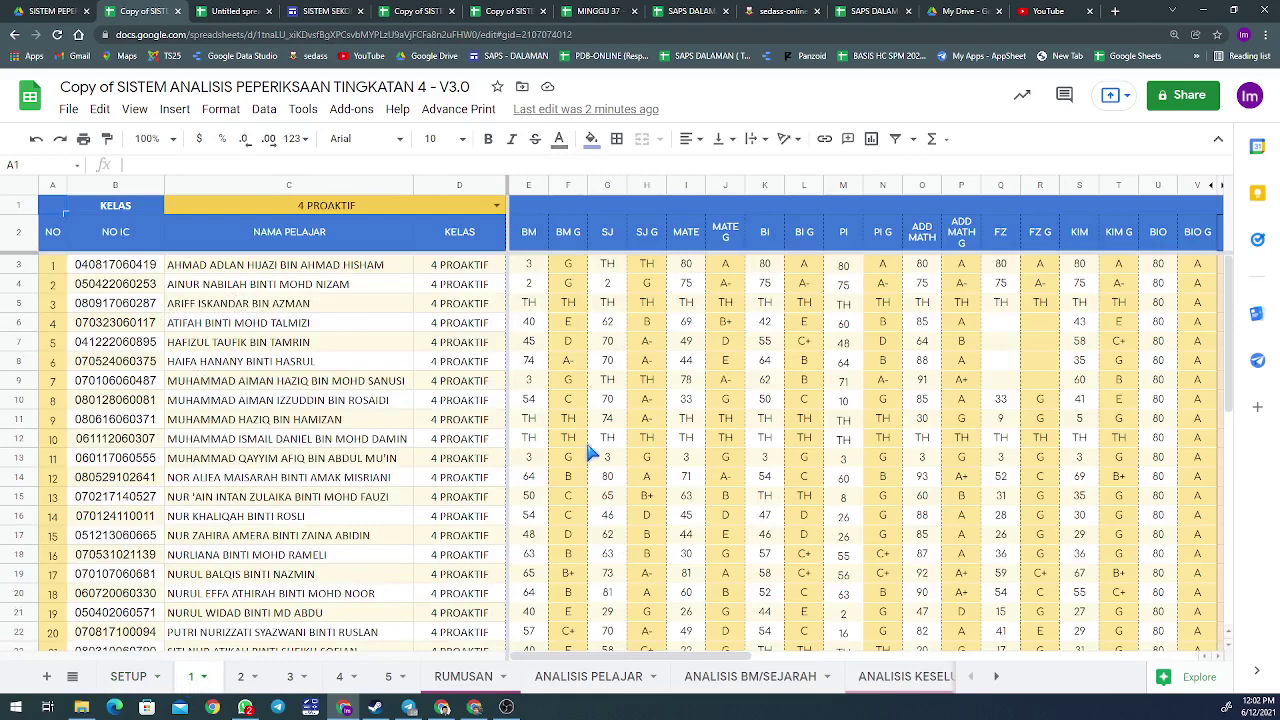
pyautogui.click(249, 677)
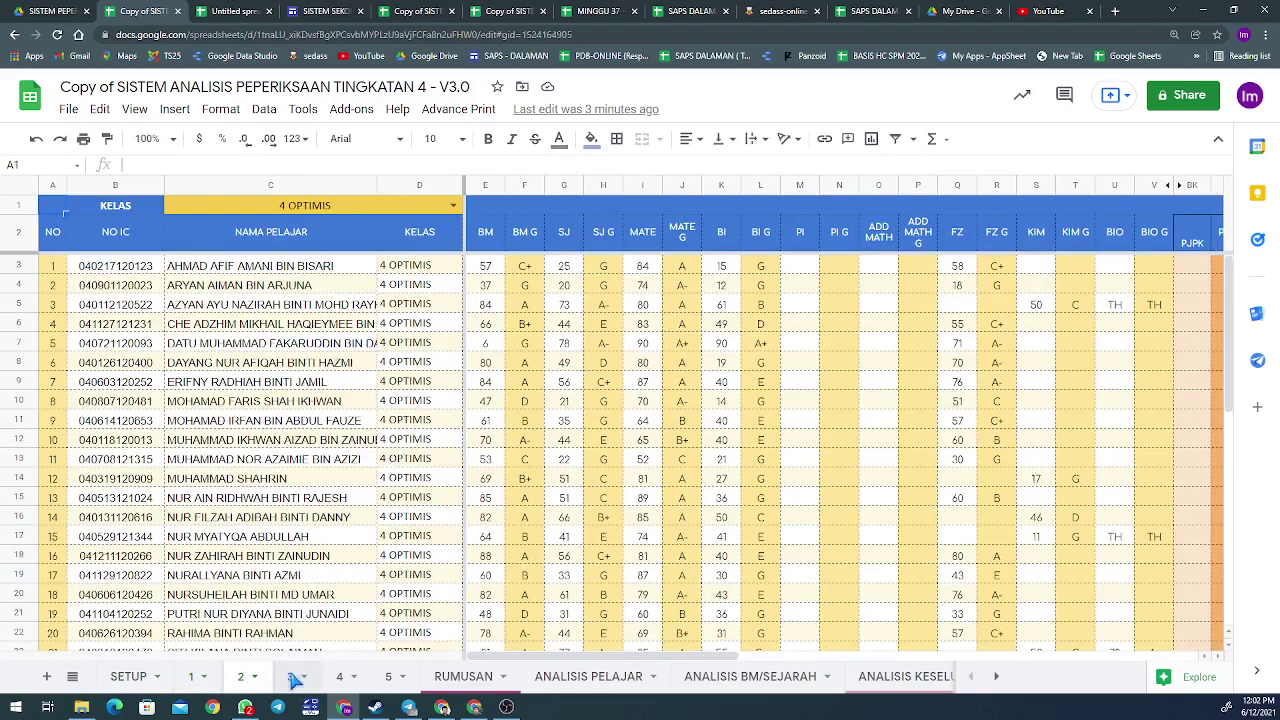
pyautogui.click(290, 677)
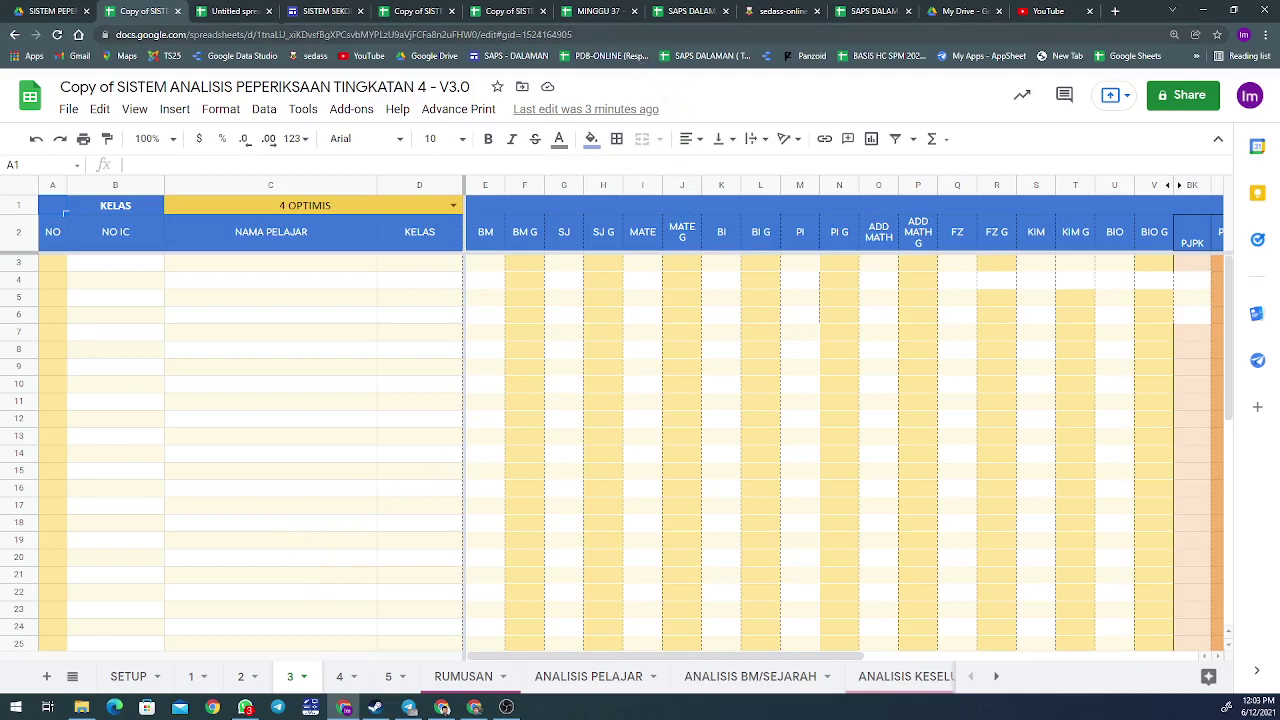
# Switch to the Untitled spreadsheet and copy the student IC numbers and names in A1:B23.
pyautogui.click(228, 20)
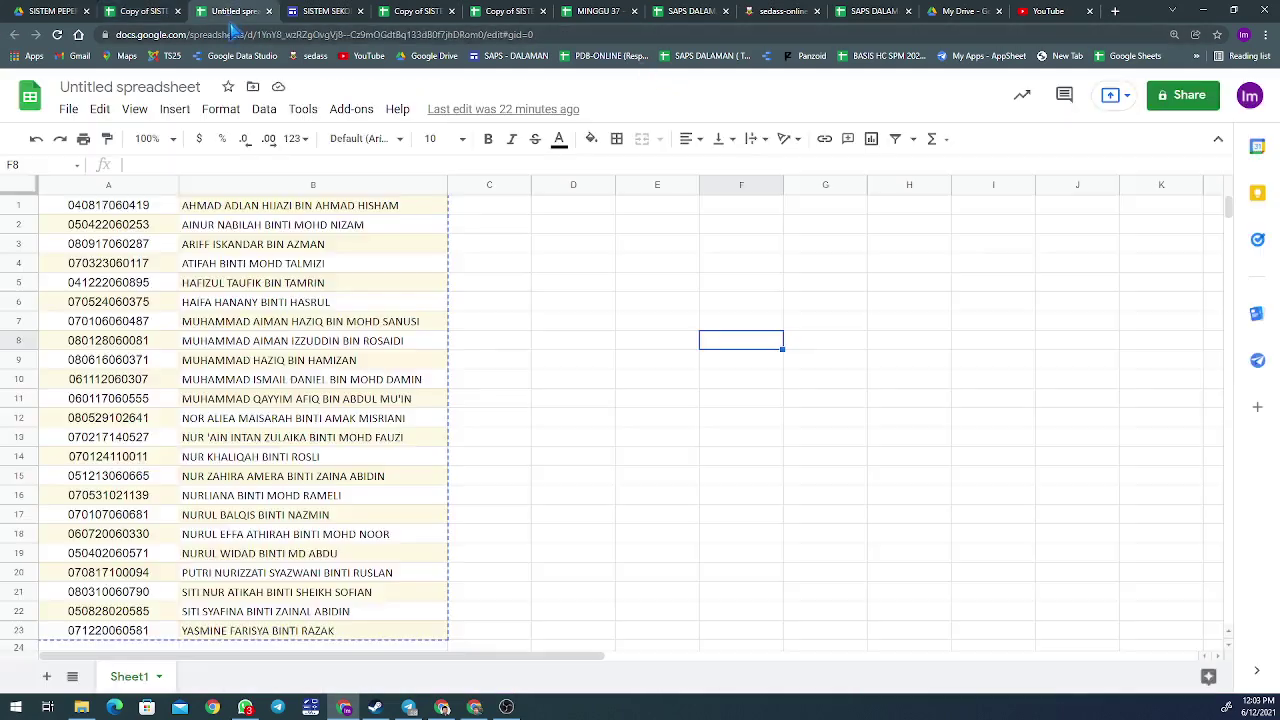
pyautogui.click(158, 208)
pyautogui.moveTo(173, 220); pyautogui.dragTo(243, 635)
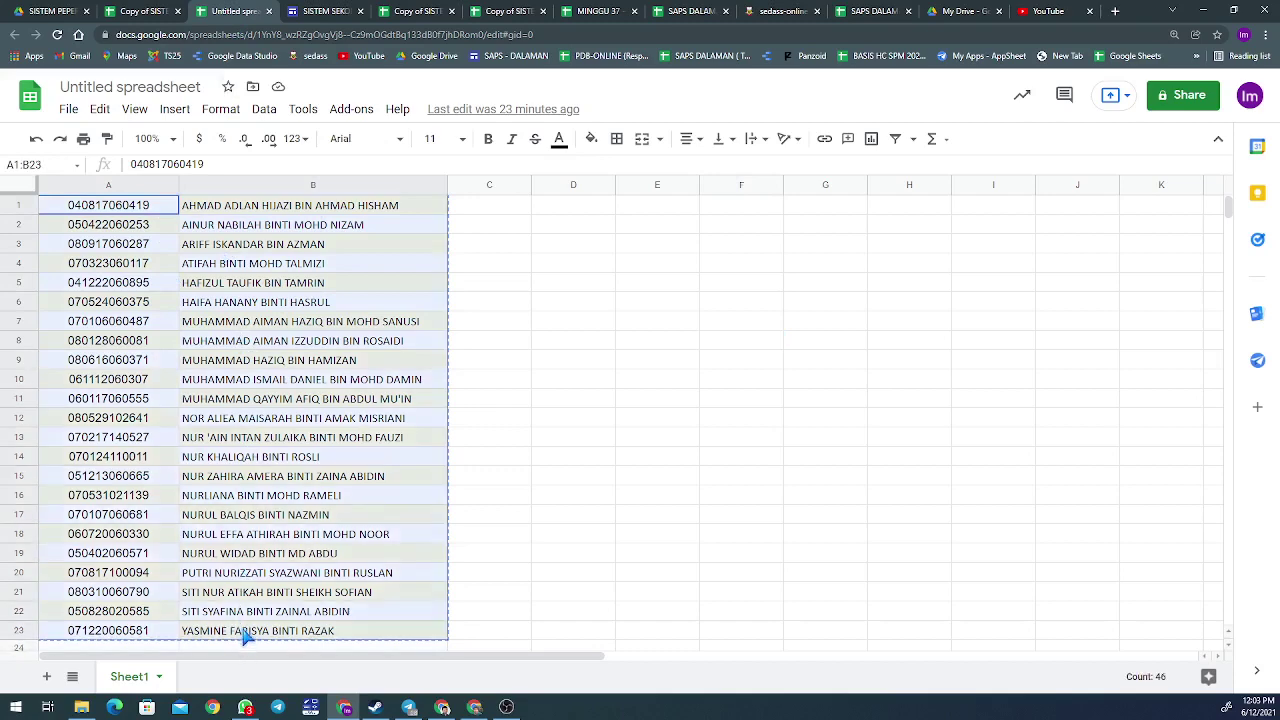
pyautogui.rightClick(243, 635)
pyautogui.click(285, 161)
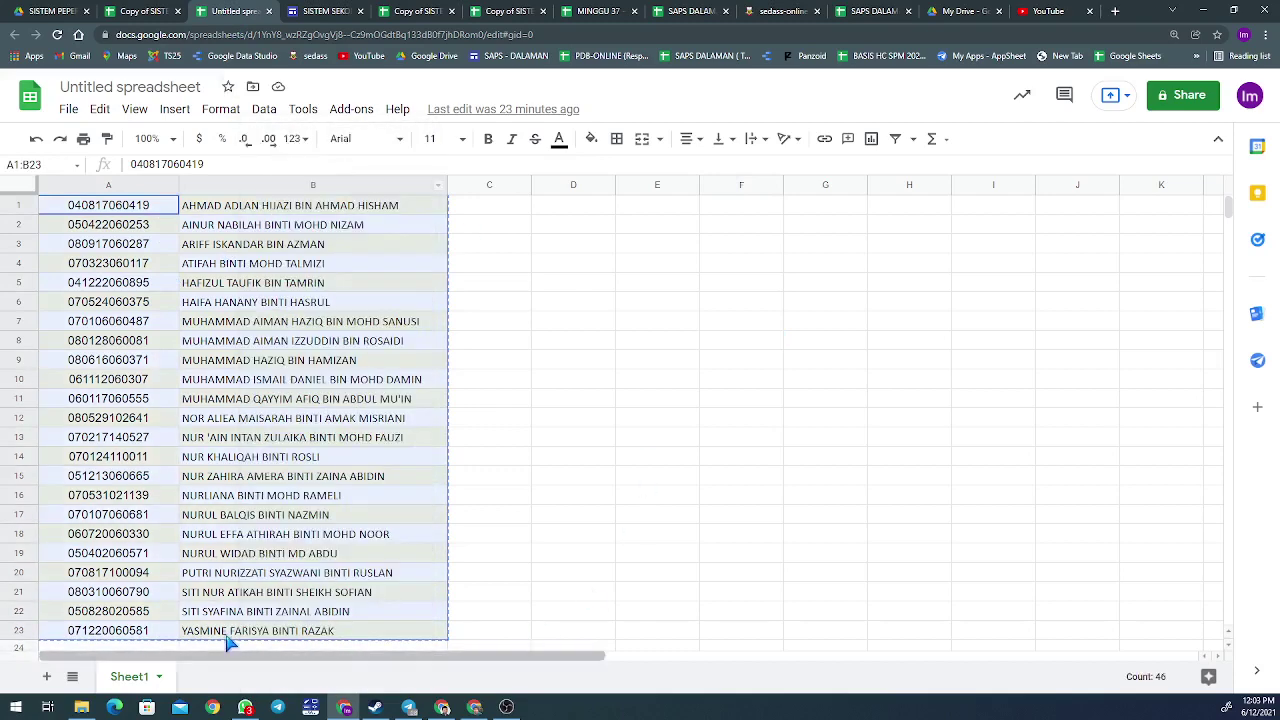
# Return to the TINGKATAN 4 copy and paste the student list as values only on sheet 3, starting at B3.
pyautogui.click(142, 11)
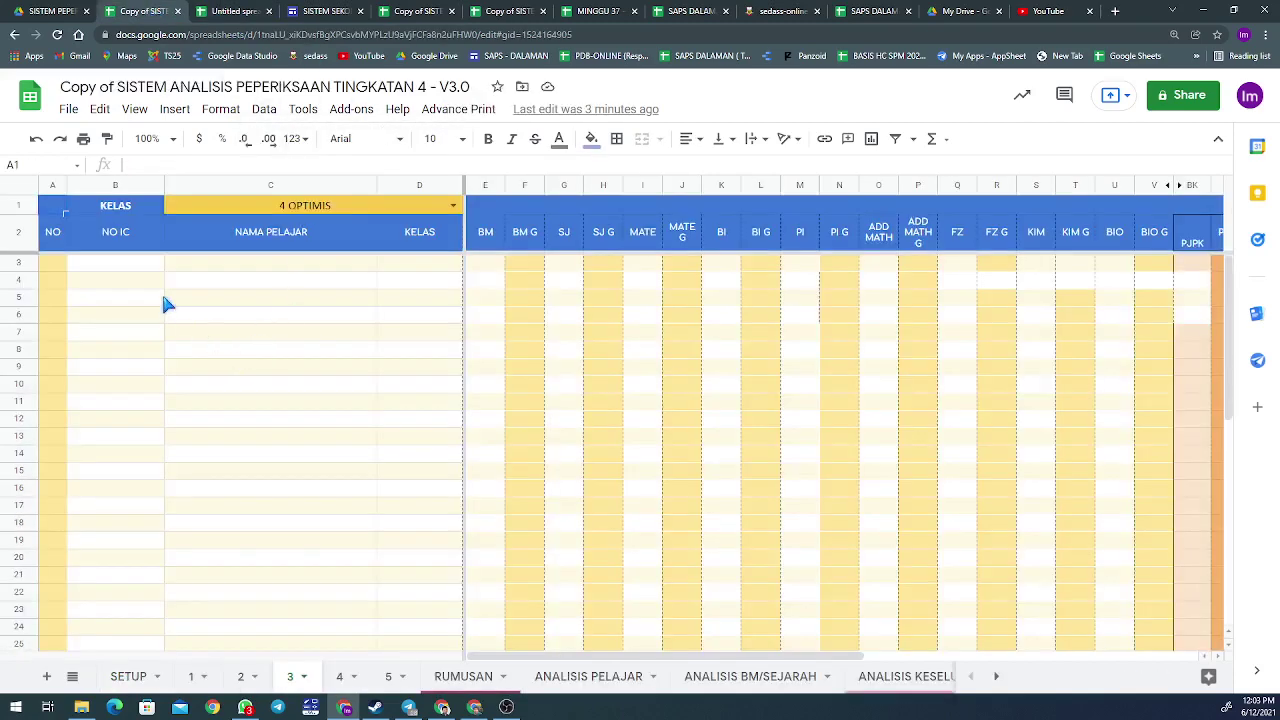
pyautogui.click(143, 265)
pyautogui.rightClick(141, 272)
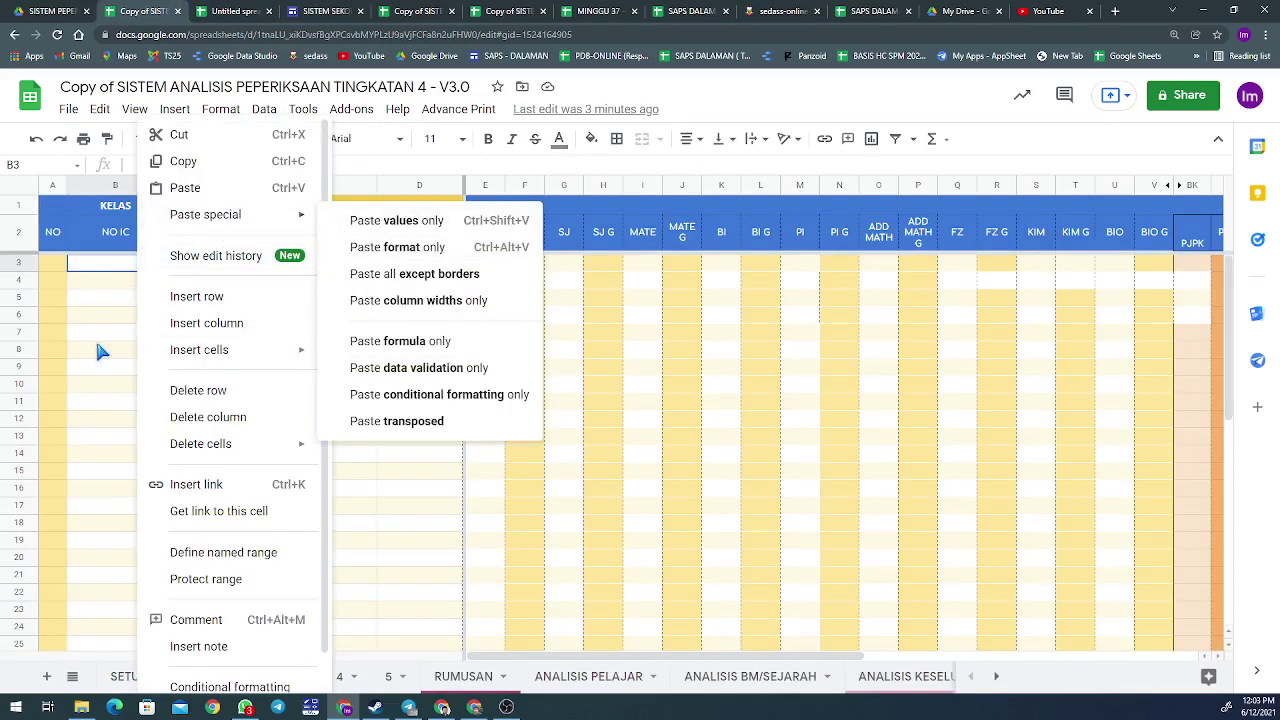
pyautogui.click(105, 334)
pyautogui.click(110, 264)
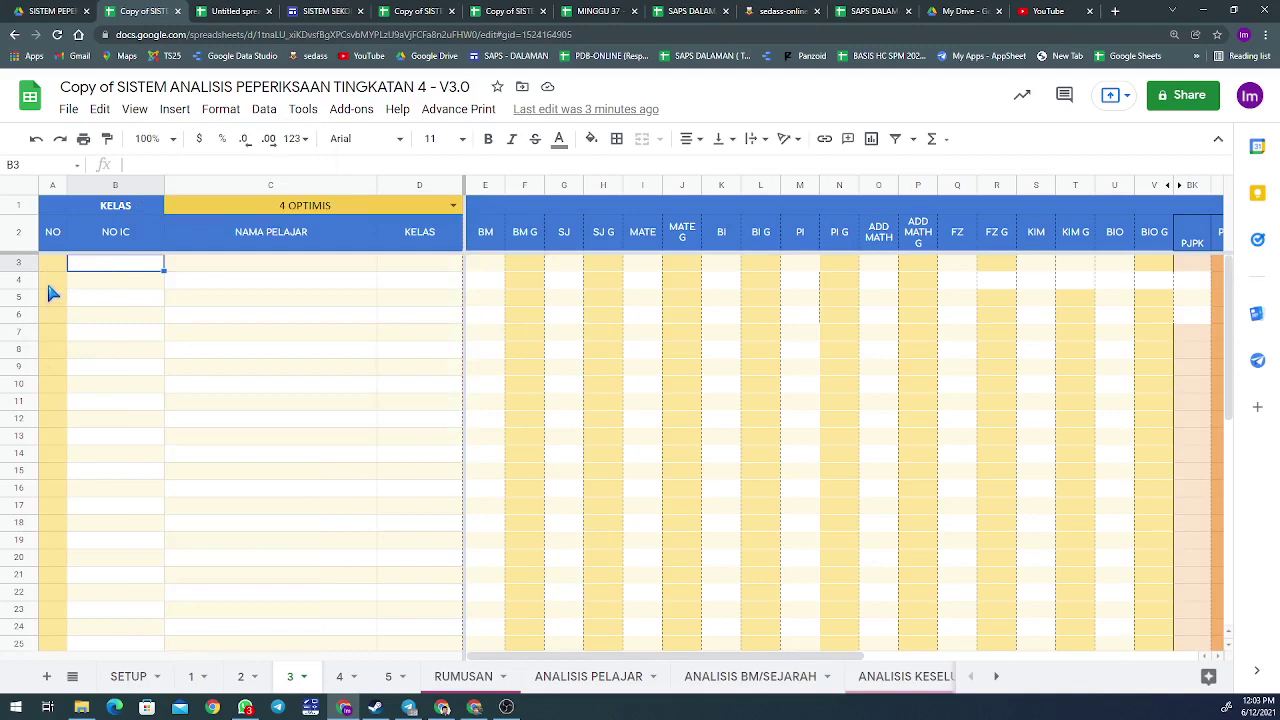
pyautogui.rightClick(115, 264)
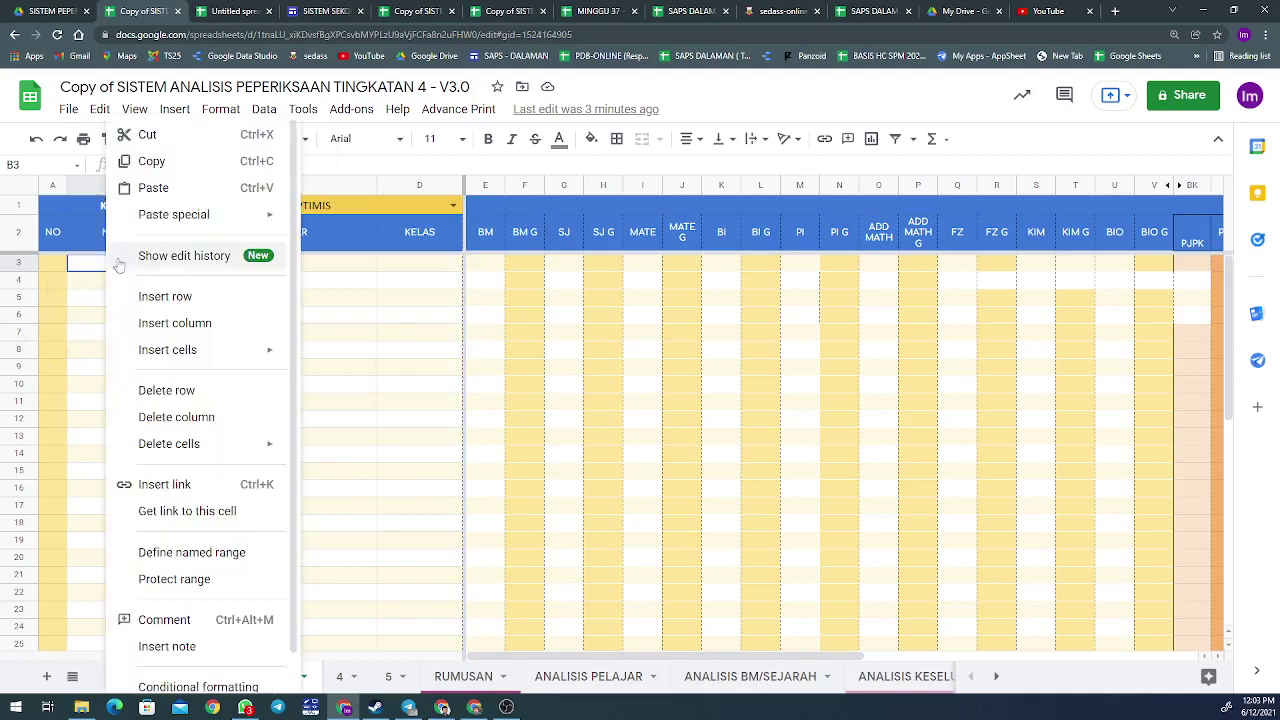
pyautogui.moveTo(198, 216)
pyautogui.click(320, 218)
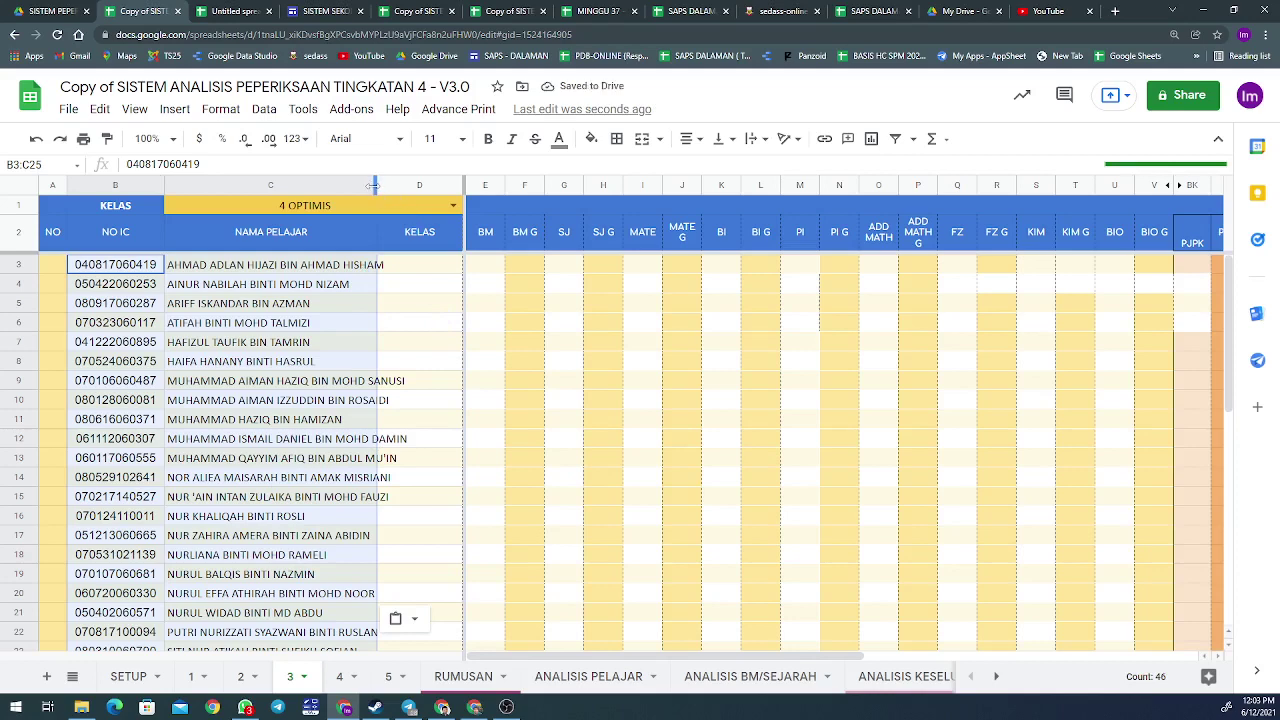
# Widen the NAMA PELAJAR column to fit the full names and set sheet 3's KELAS to 4 KREATIF.
pyautogui.moveTo(377, 185); pyautogui.dragTo(415, 186)
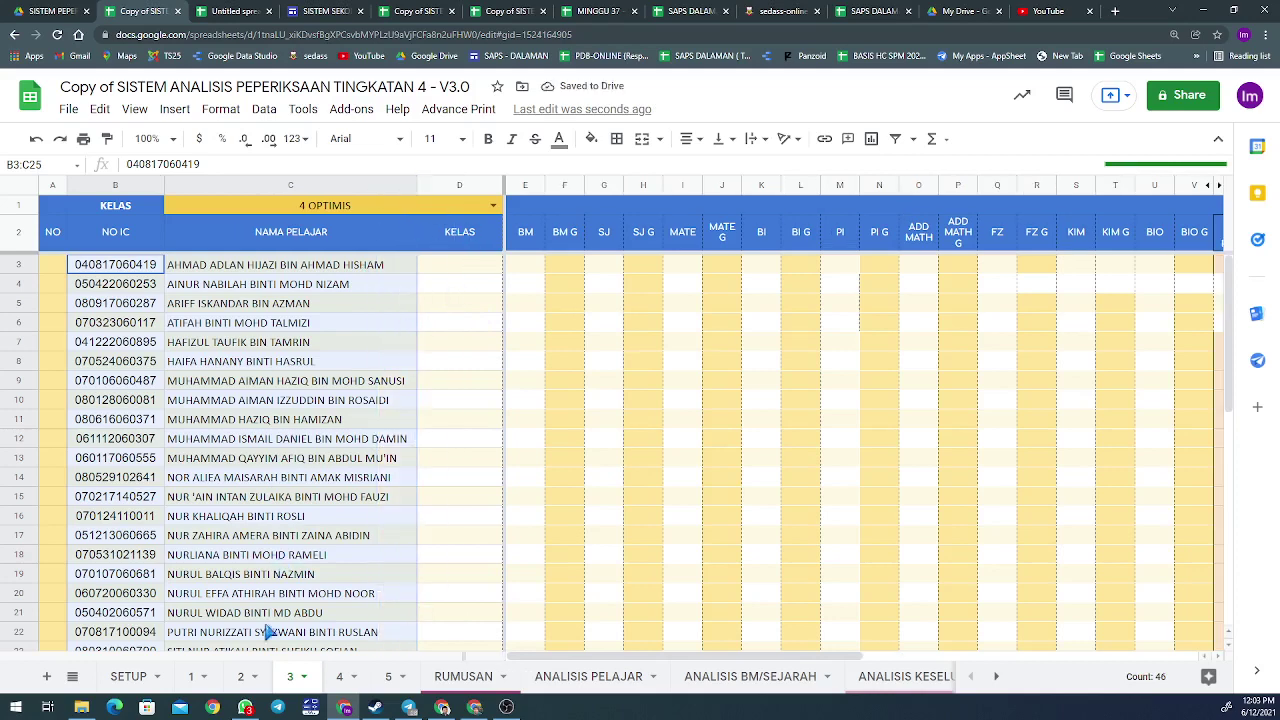
pyautogui.click(495, 205)
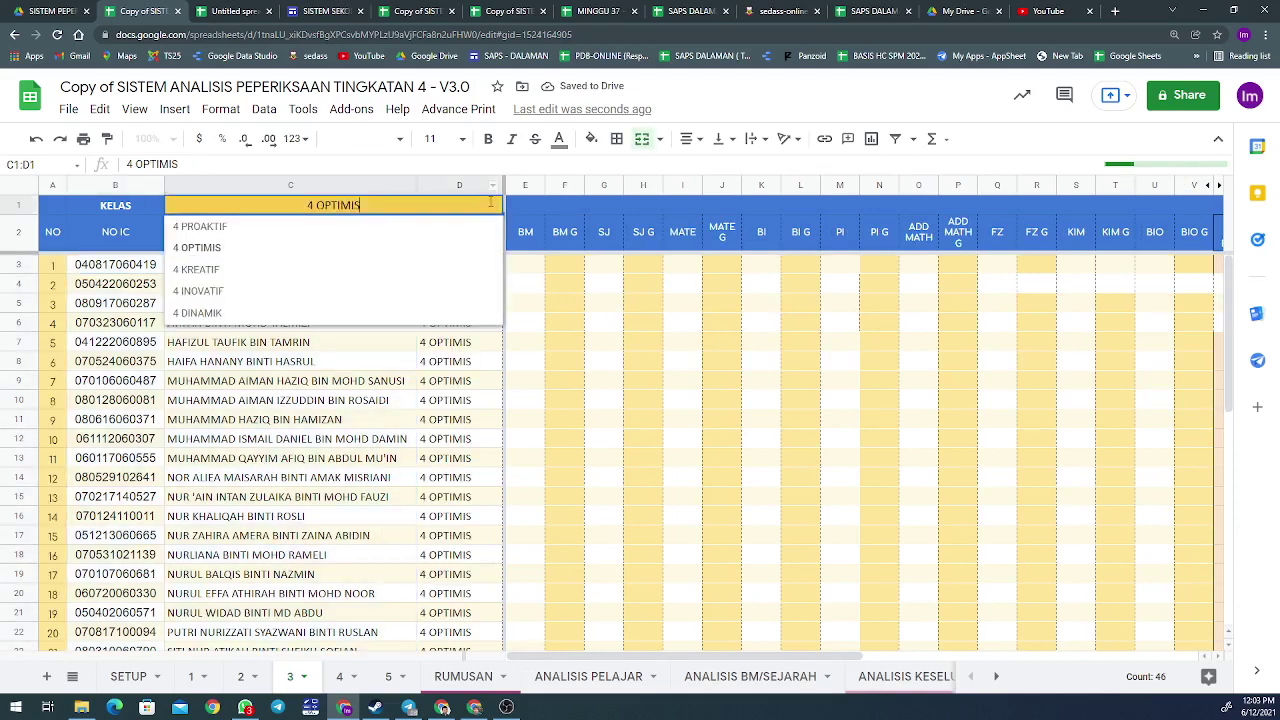
pyautogui.click(328, 270)
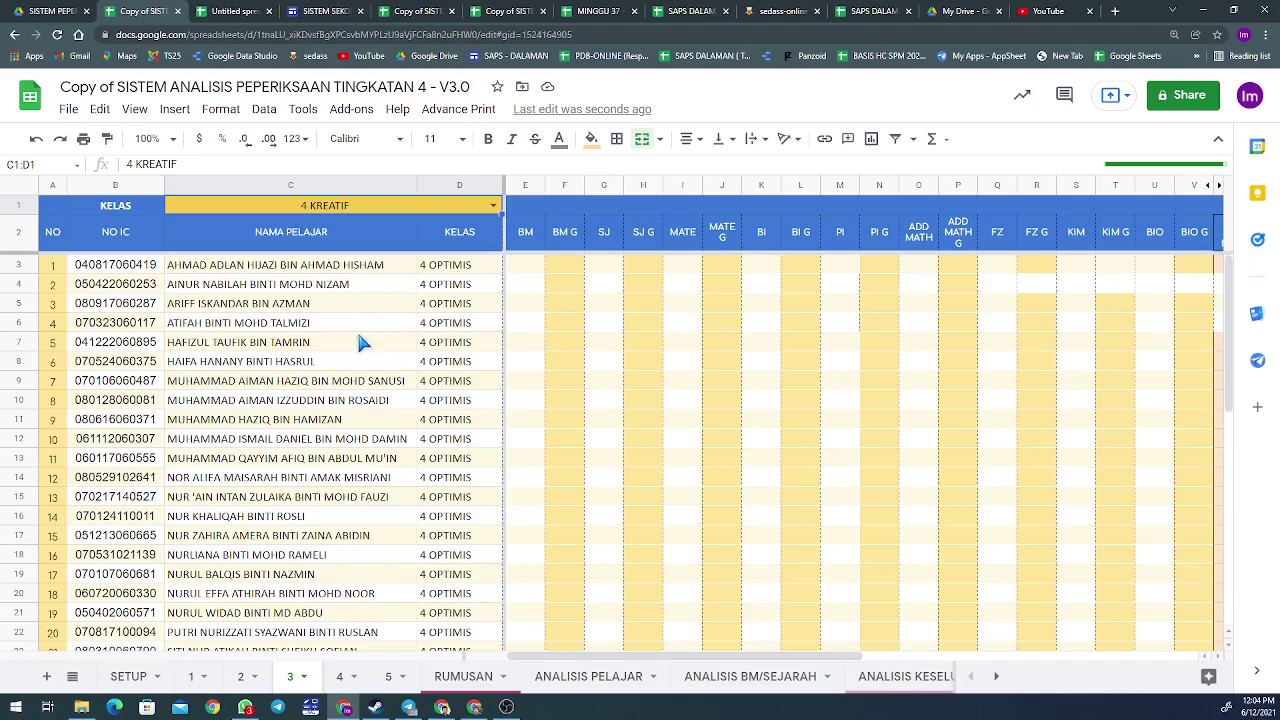
pyautogui.scroll(-4, 357, 330)
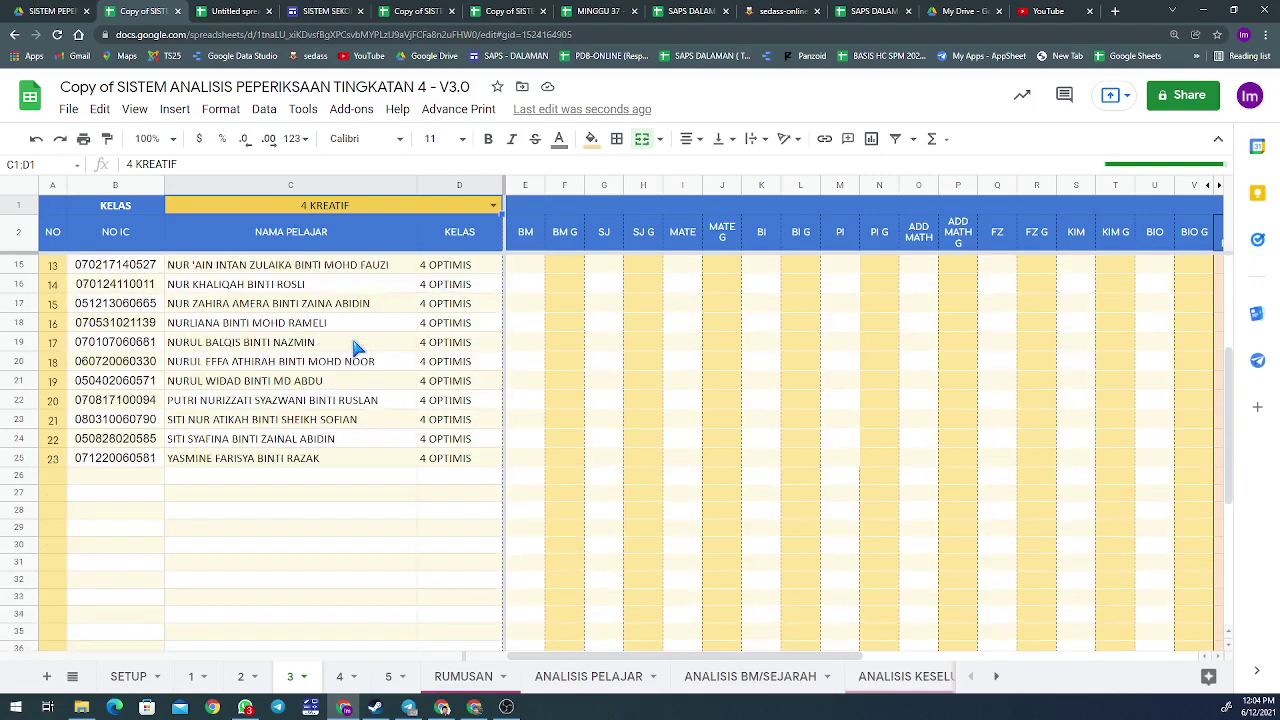
pyautogui.scroll(4, 351, 335)
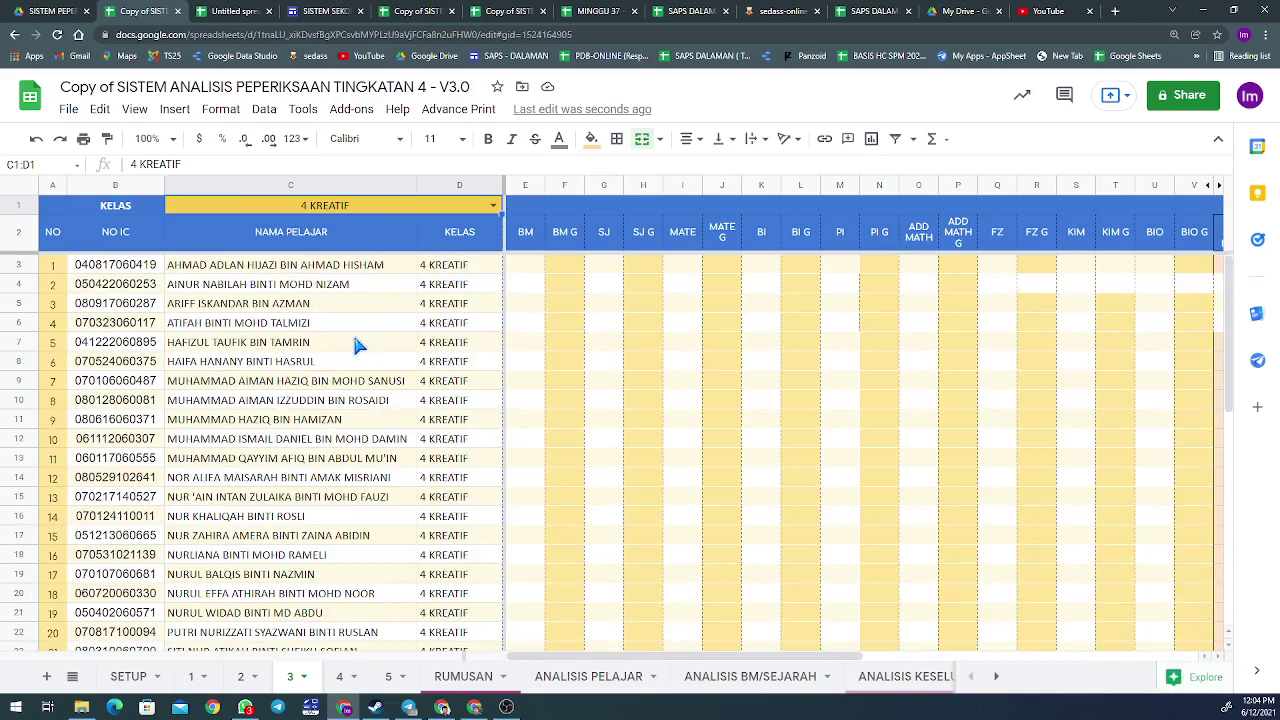
# Centre the contents of the KELAS column D on sheet 3.
pyautogui.click(461, 186)
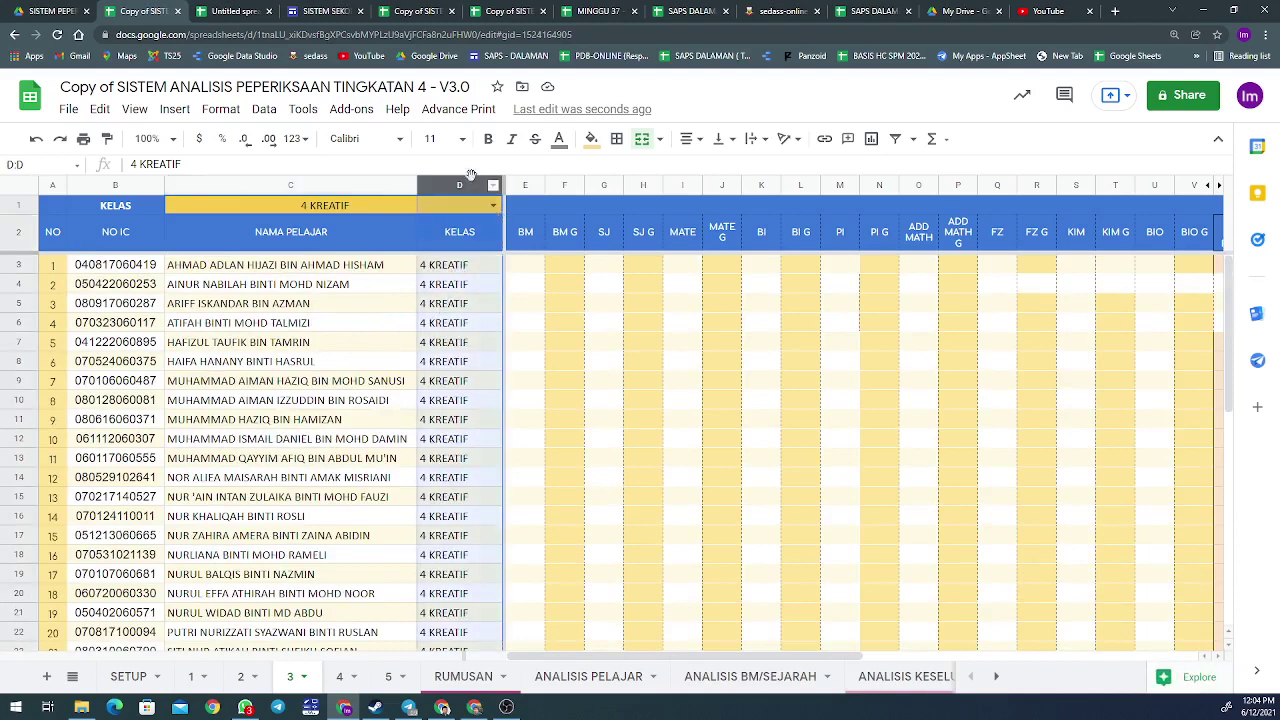
pyautogui.click(689, 138)
pyautogui.click(709, 167)
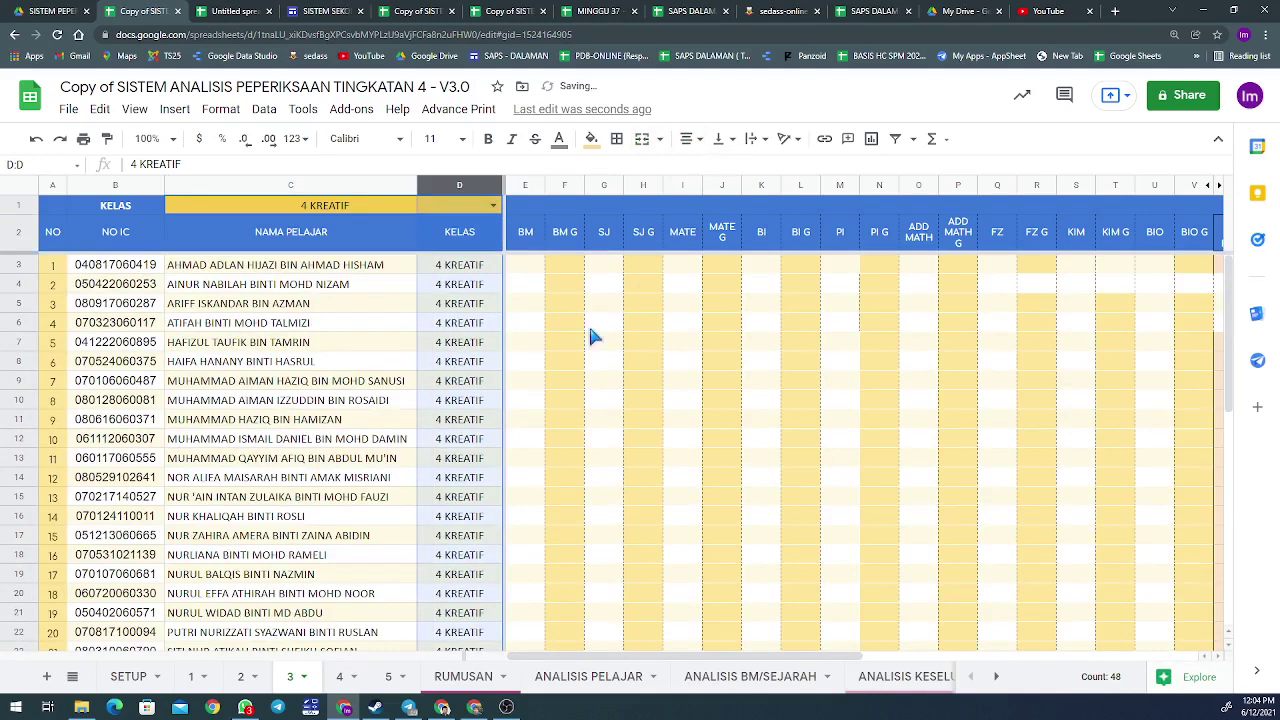
pyautogui.click(525, 361)
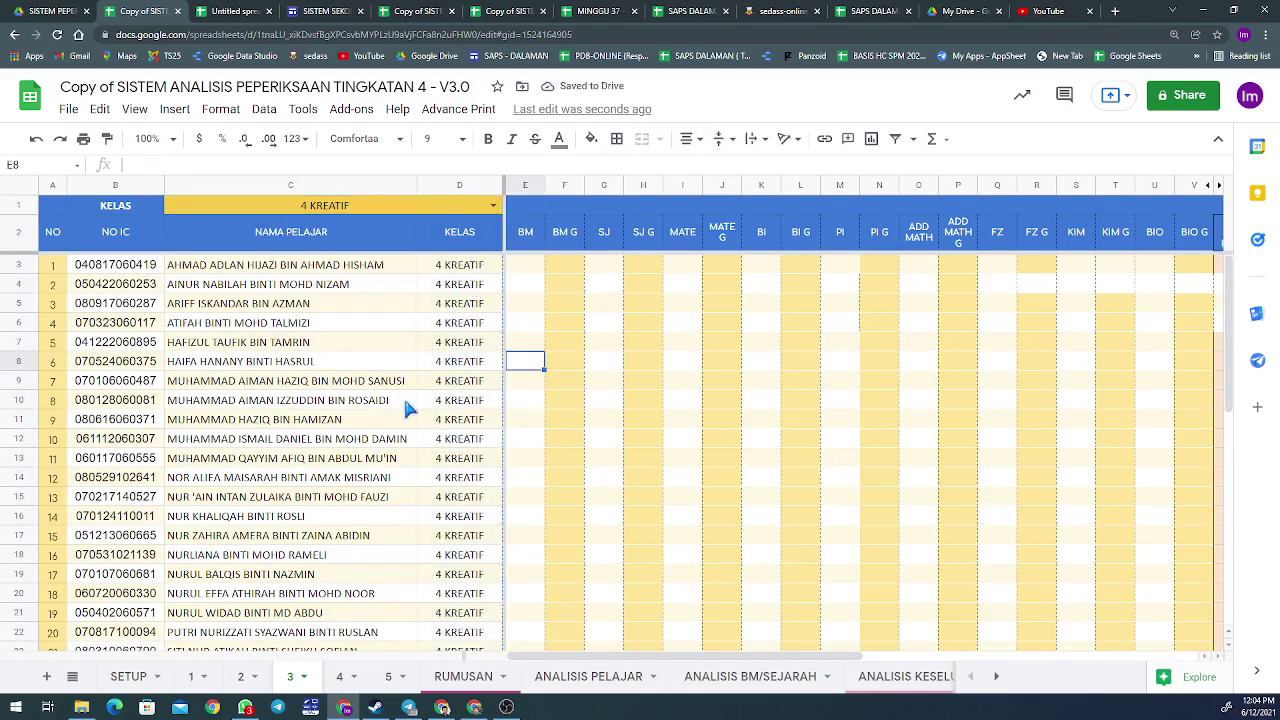
# Rename class sheet 3 as 4 KREATIF.
pyautogui.scroll(-4, 488, 409)
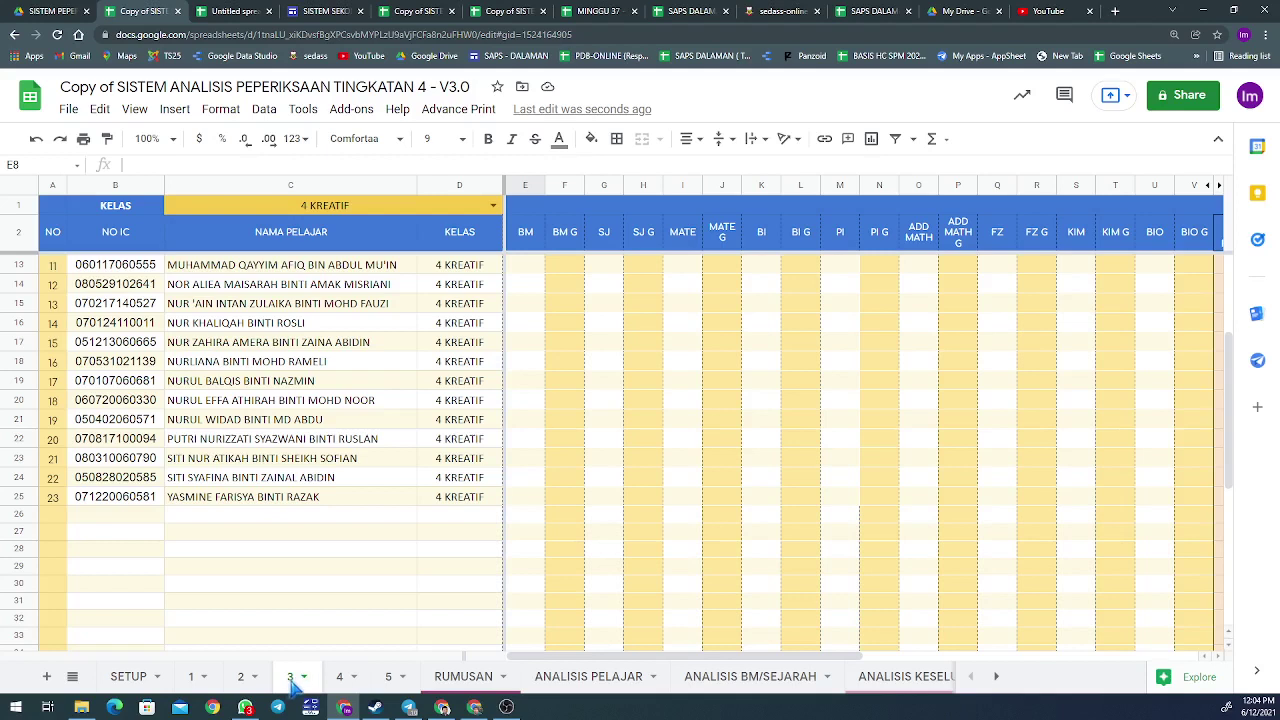
pyautogui.doubleClick(291, 679)
pyautogui.write('4 KREATI')
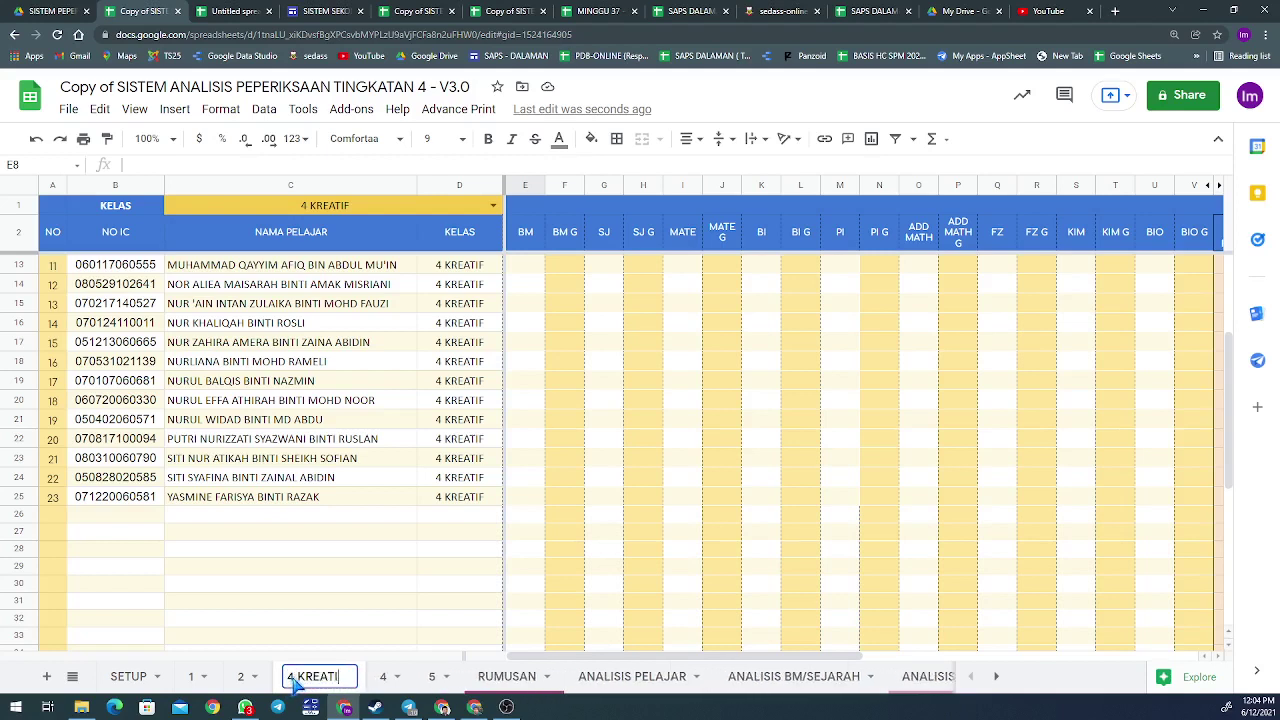
pyautogui.write('F')
pyautogui.press('Return')
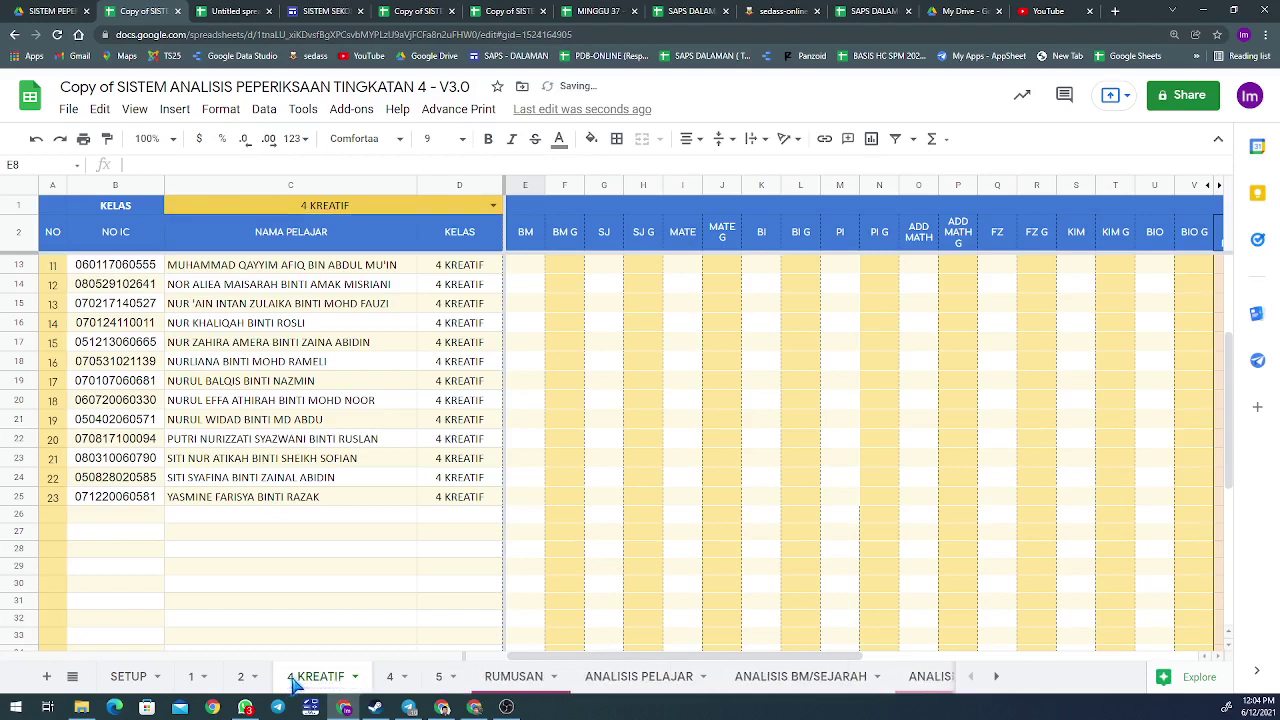
# Rename class sheet 1 as 4 PROAKTIF.
pyautogui.doubleClick(197, 680)
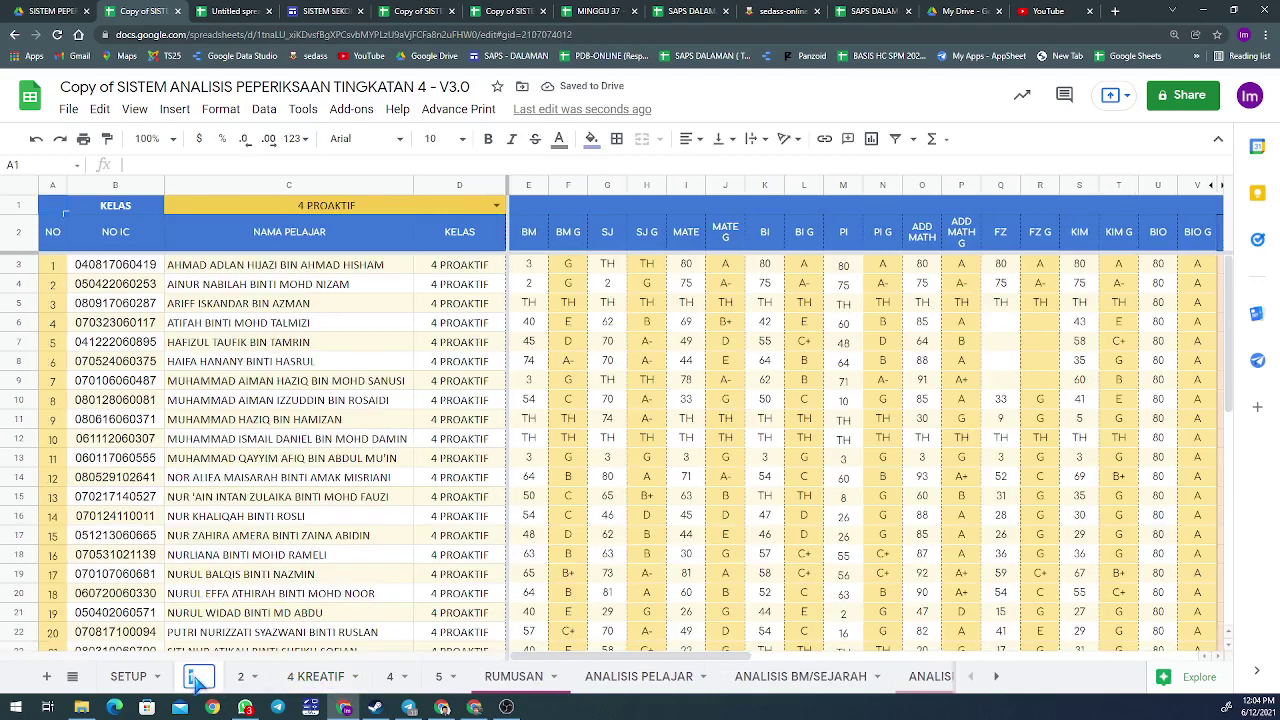
pyautogui.write('4 PROAKTIF')
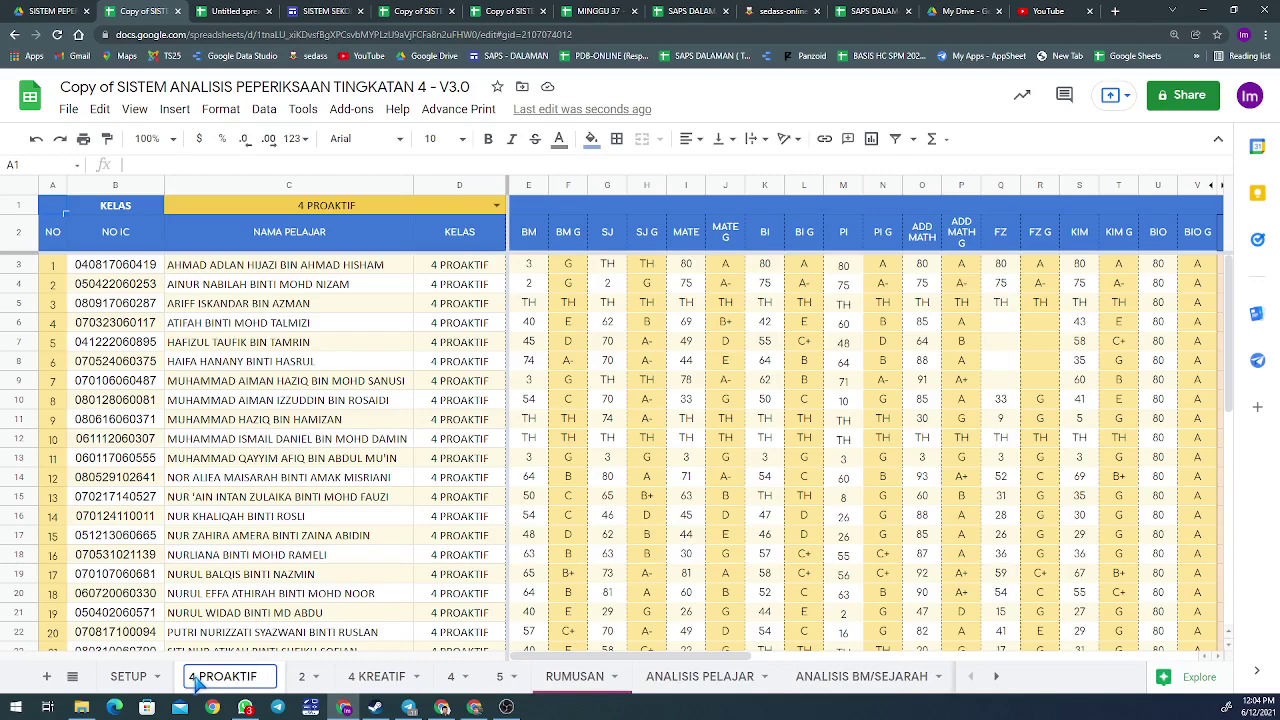
pyautogui.press('Return')
# Rename class sheet 2 as 4 OPTIMIS and return to the 4 KREATIF sheet.
pyautogui.click(301, 677)
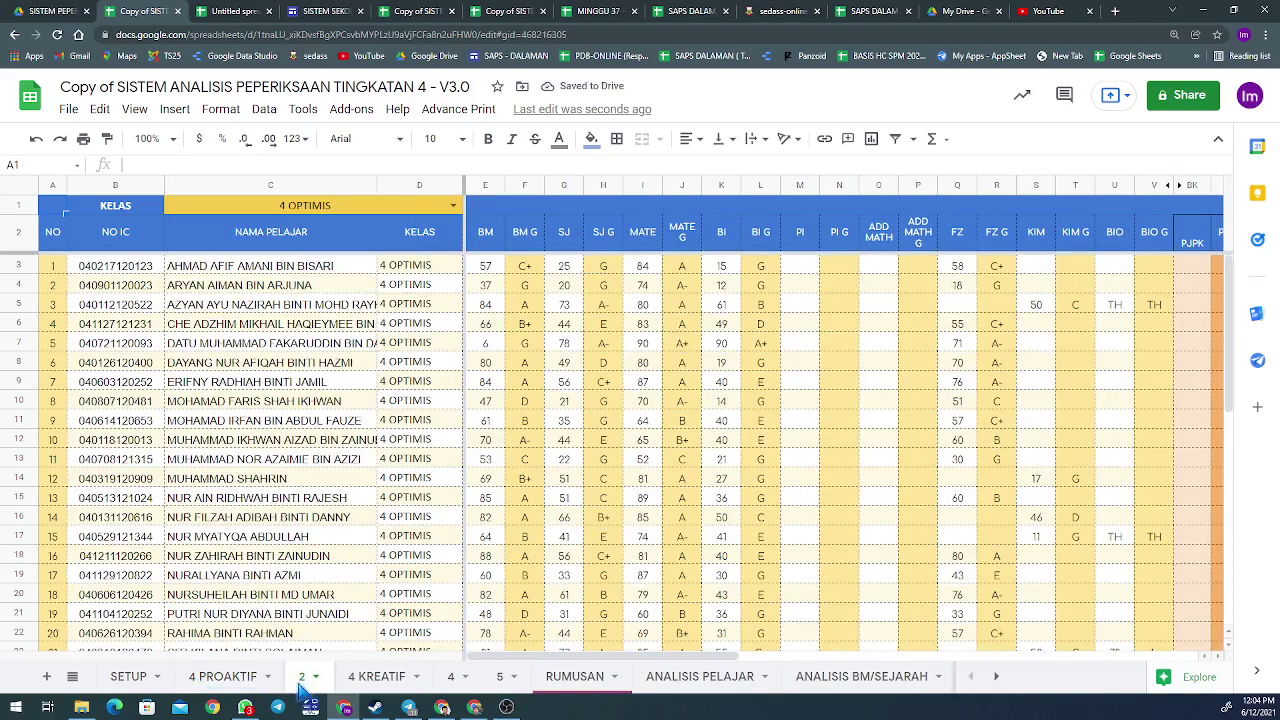
pyautogui.doubleClick(302, 677)
pyautogui.write('4 OPTIMIS')
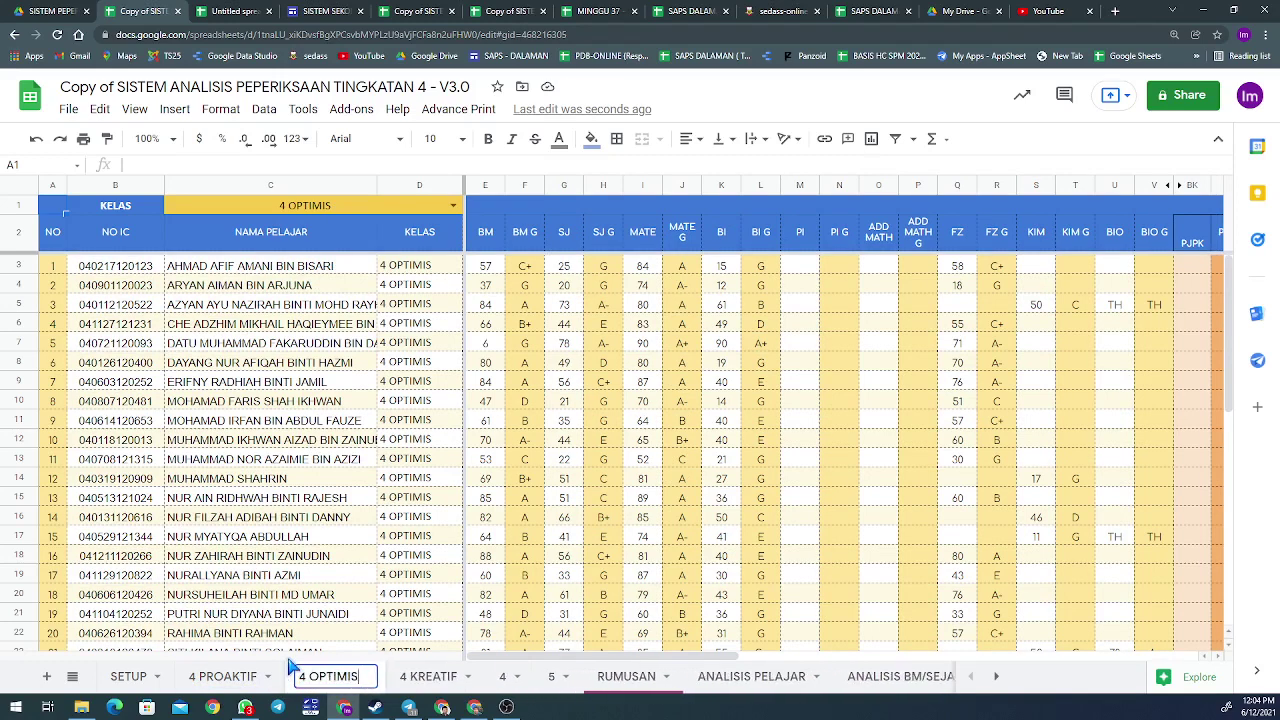
pyautogui.press('Return')
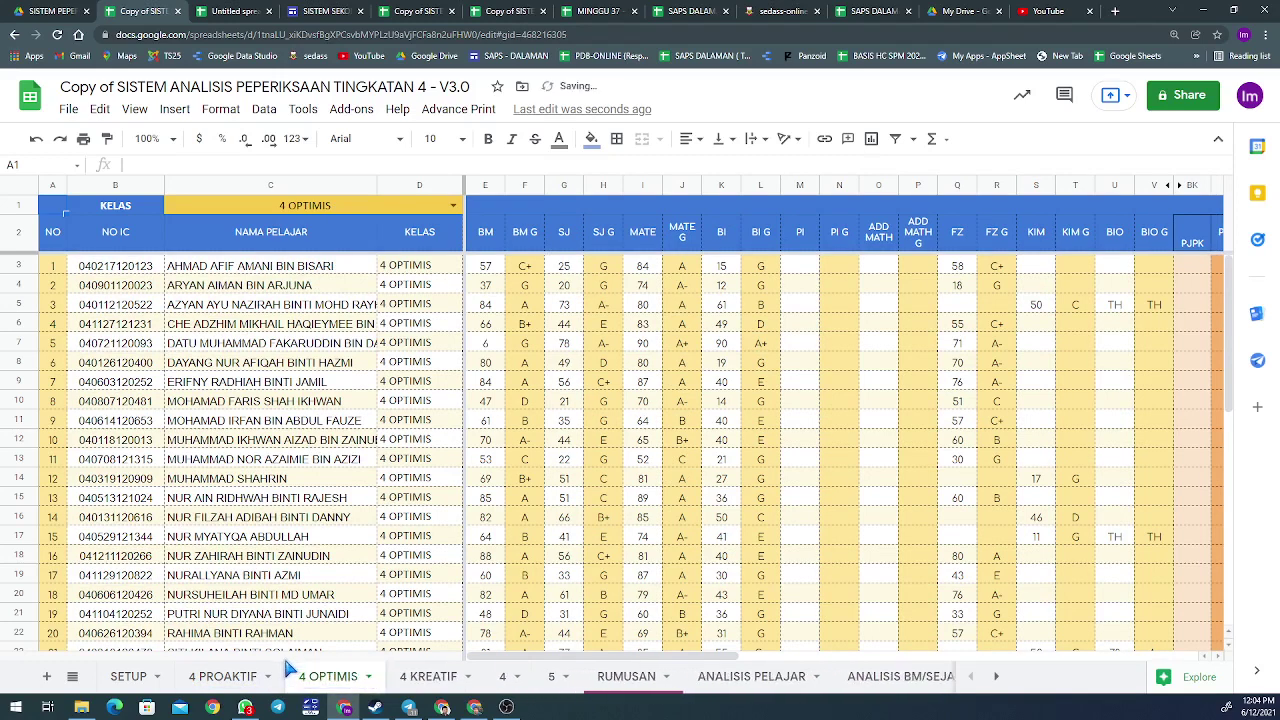
pyautogui.click(422, 680)
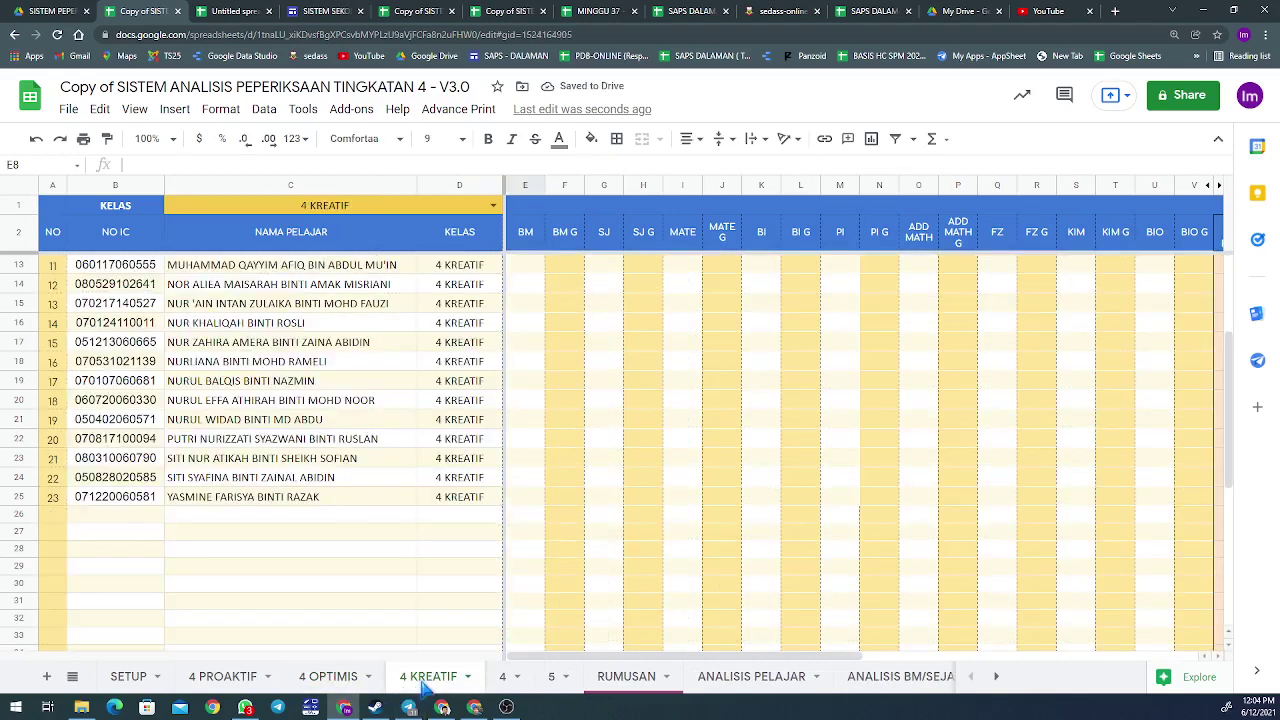
pyautogui.scroll(3, 410, 648)
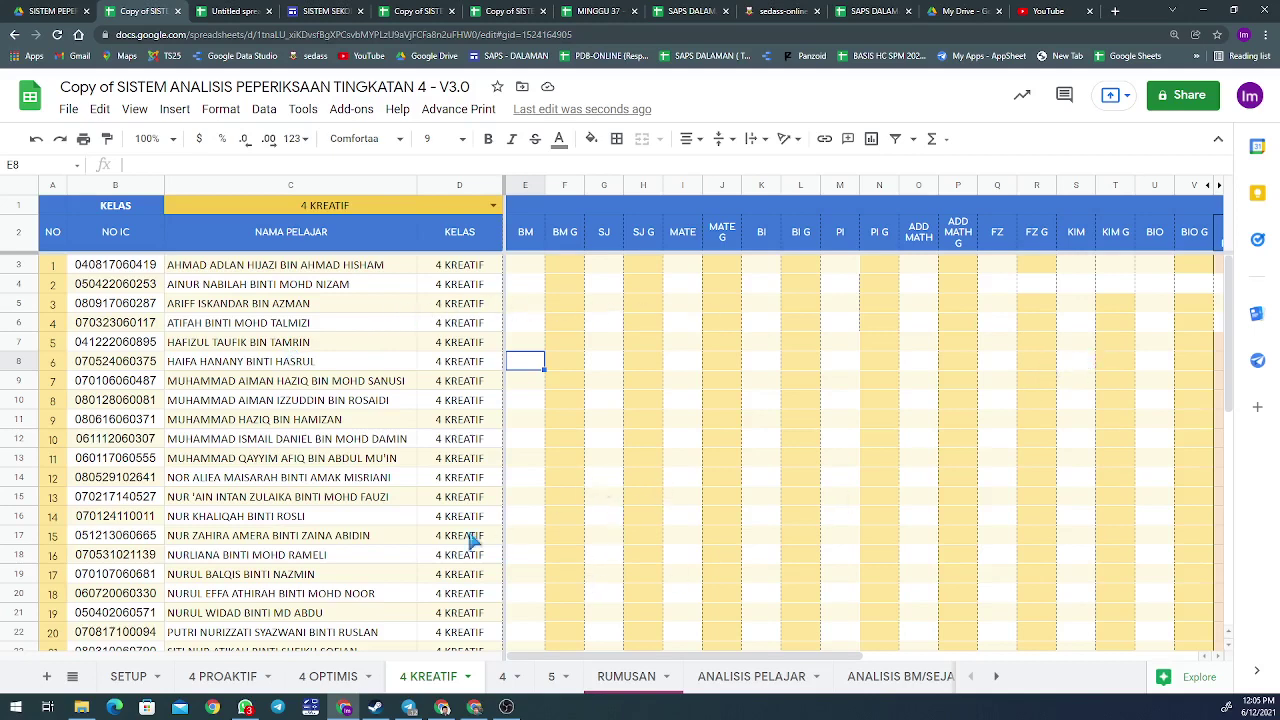
pyautogui.click(118, 678)
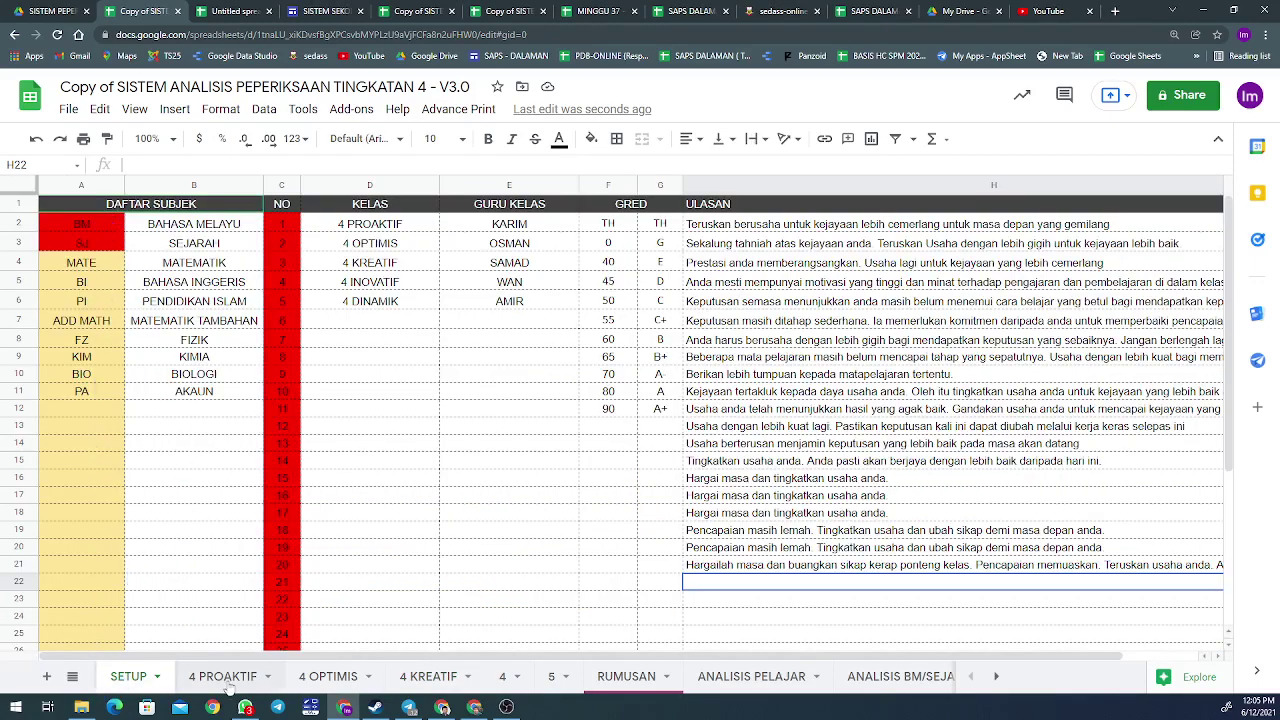
pyautogui.click(322, 686)
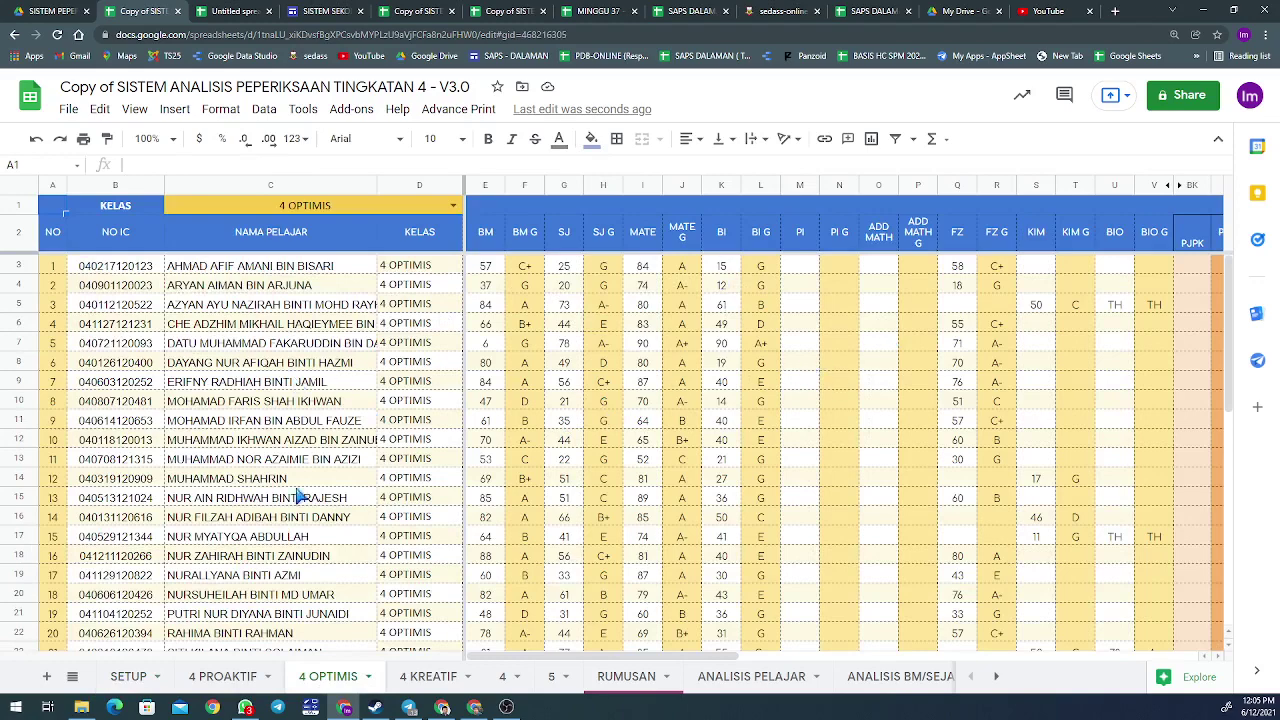
pyautogui.click(223, 677)
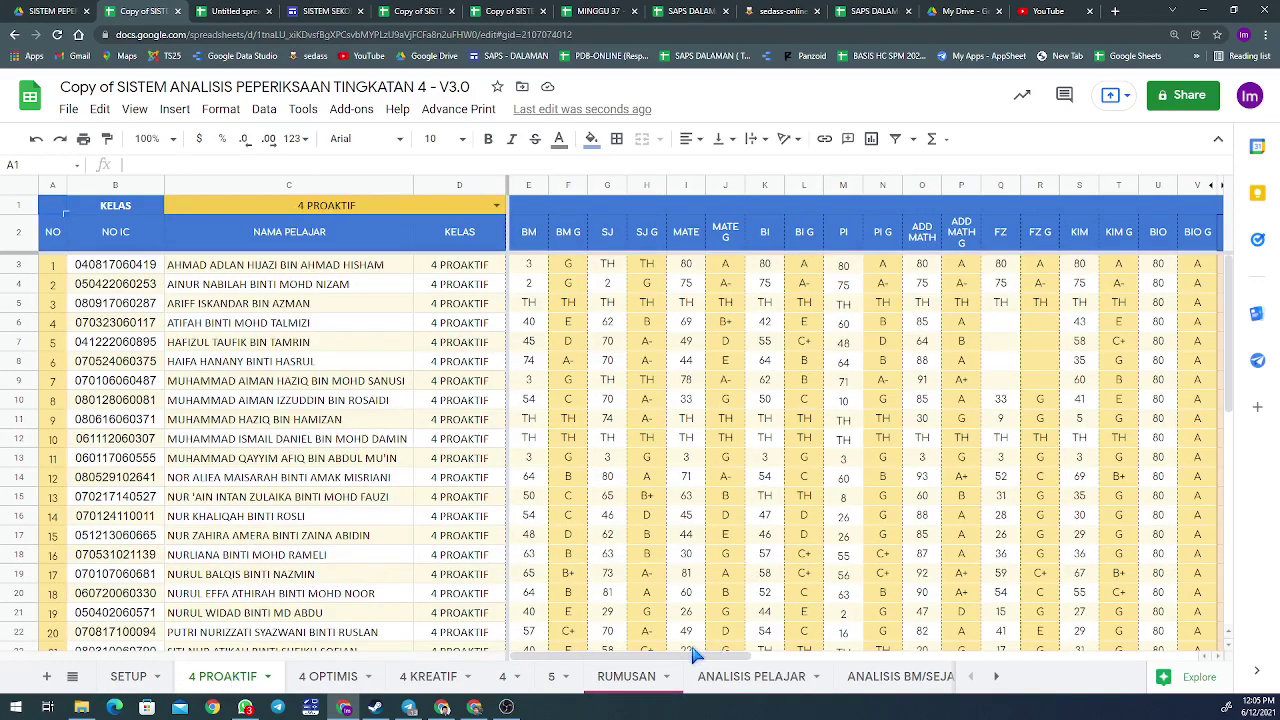
# Hide the ADD MATH and ADD MATH G columns (O to P) on the 4 OPTIMIS sheet.
pyautogui.click(340, 677)
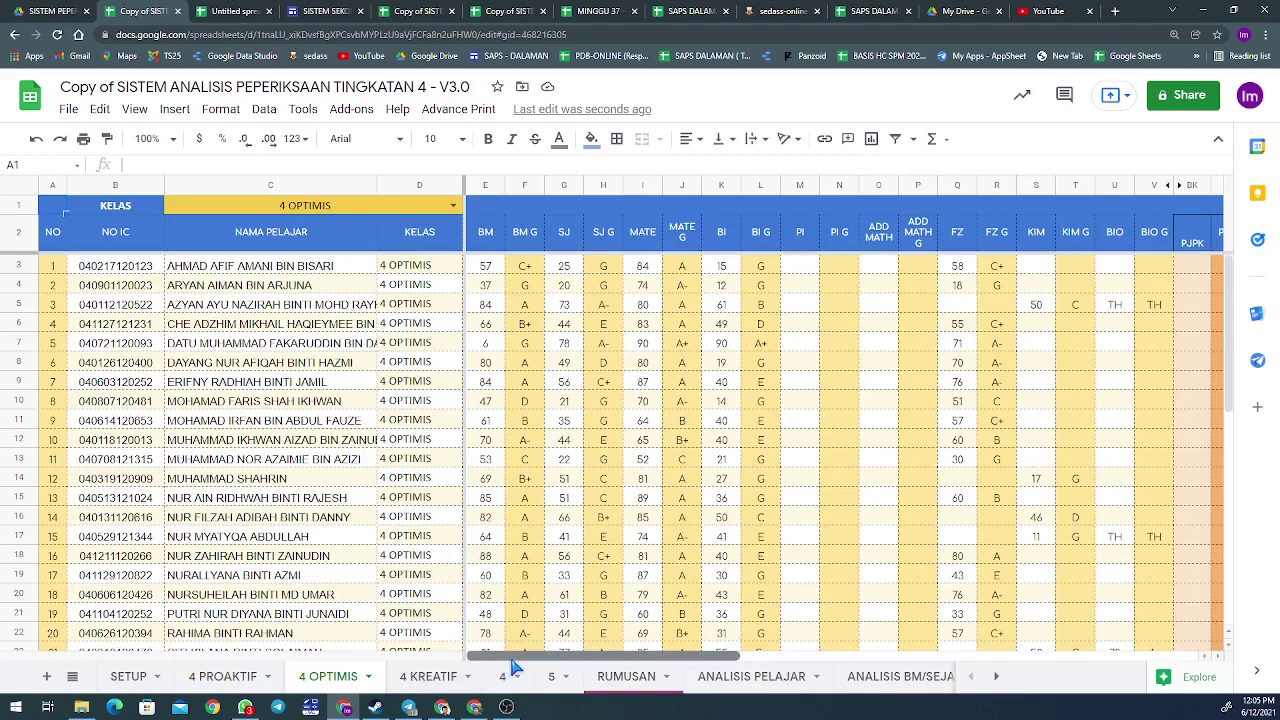
pyautogui.hscroll(2, 528, 665)
pyautogui.click(779, 323)
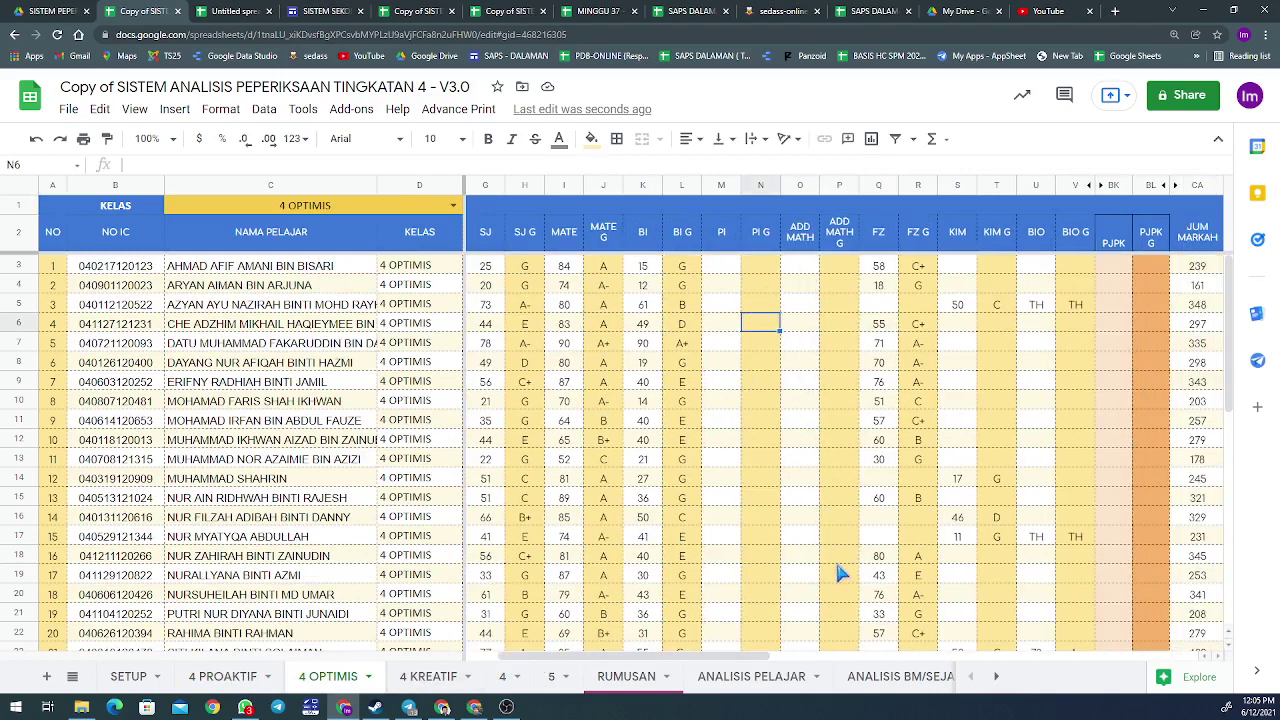
pyautogui.click(799, 185)
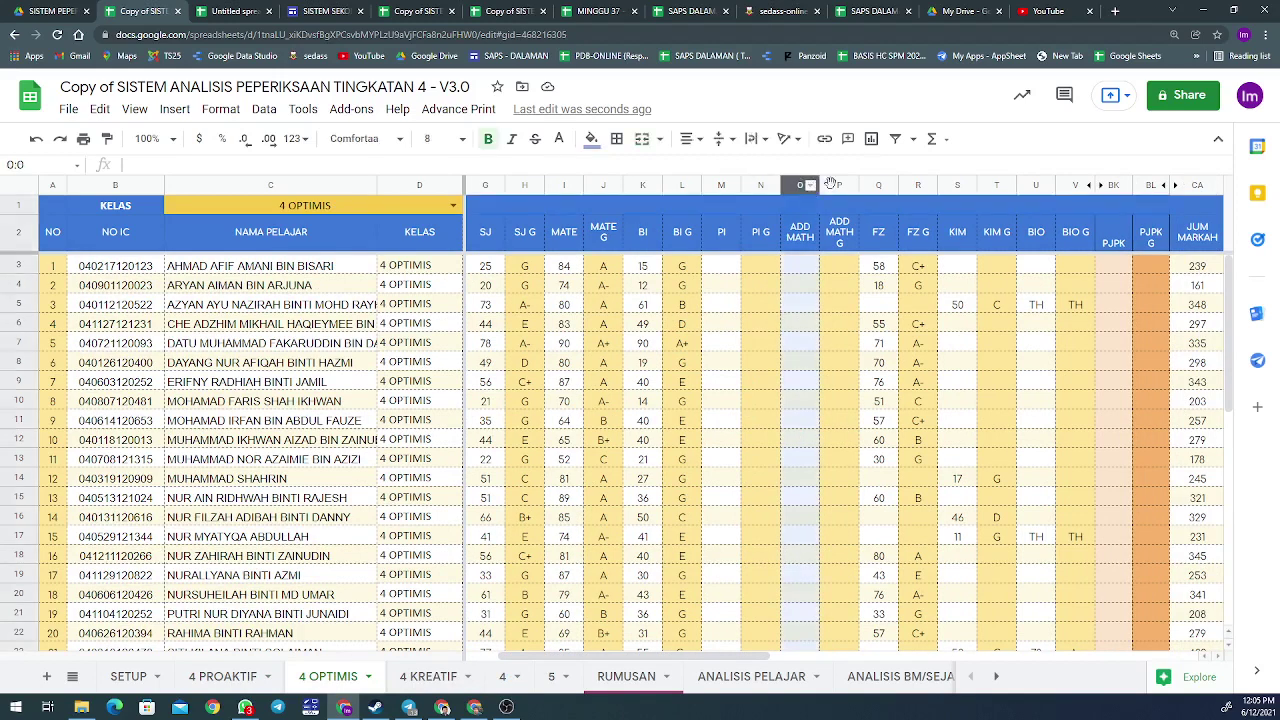
pyautogui.keyDown('shift'); pyautogui.click(839, 185); pyautogui.keyUp('shift')
pyautogui.rightClick(839, 185)
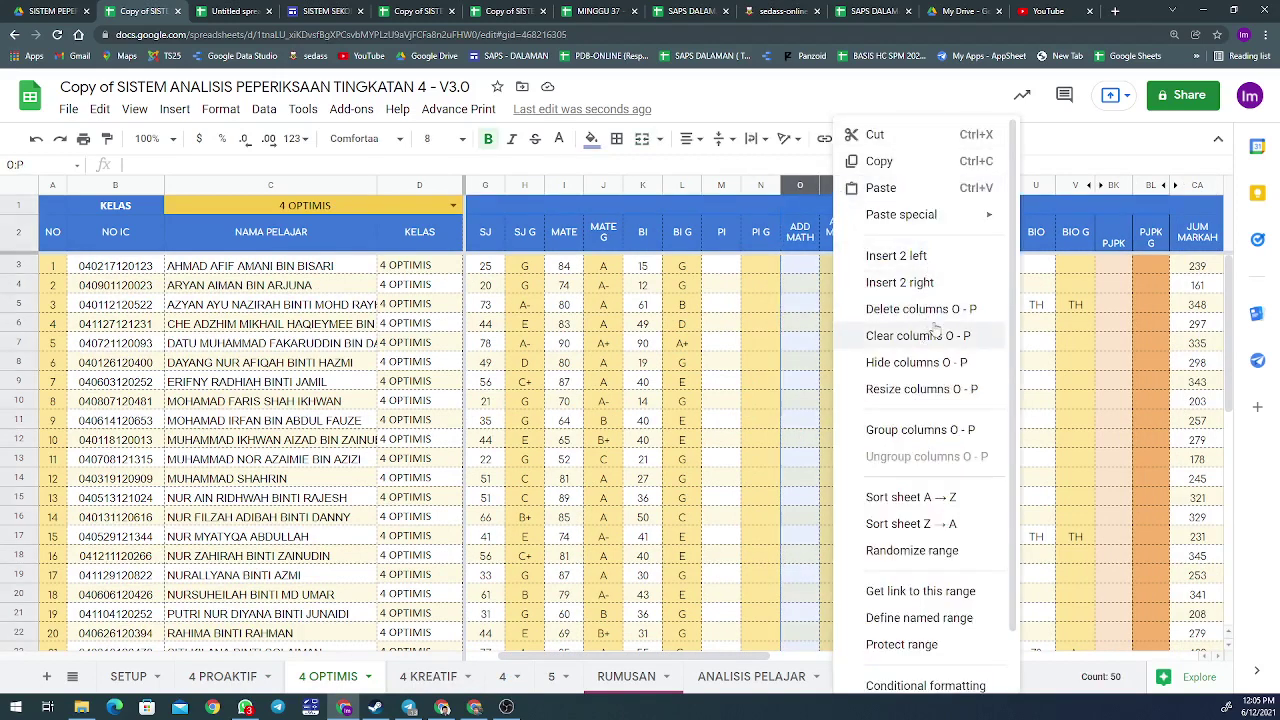
pyautogui.click(940, 366)
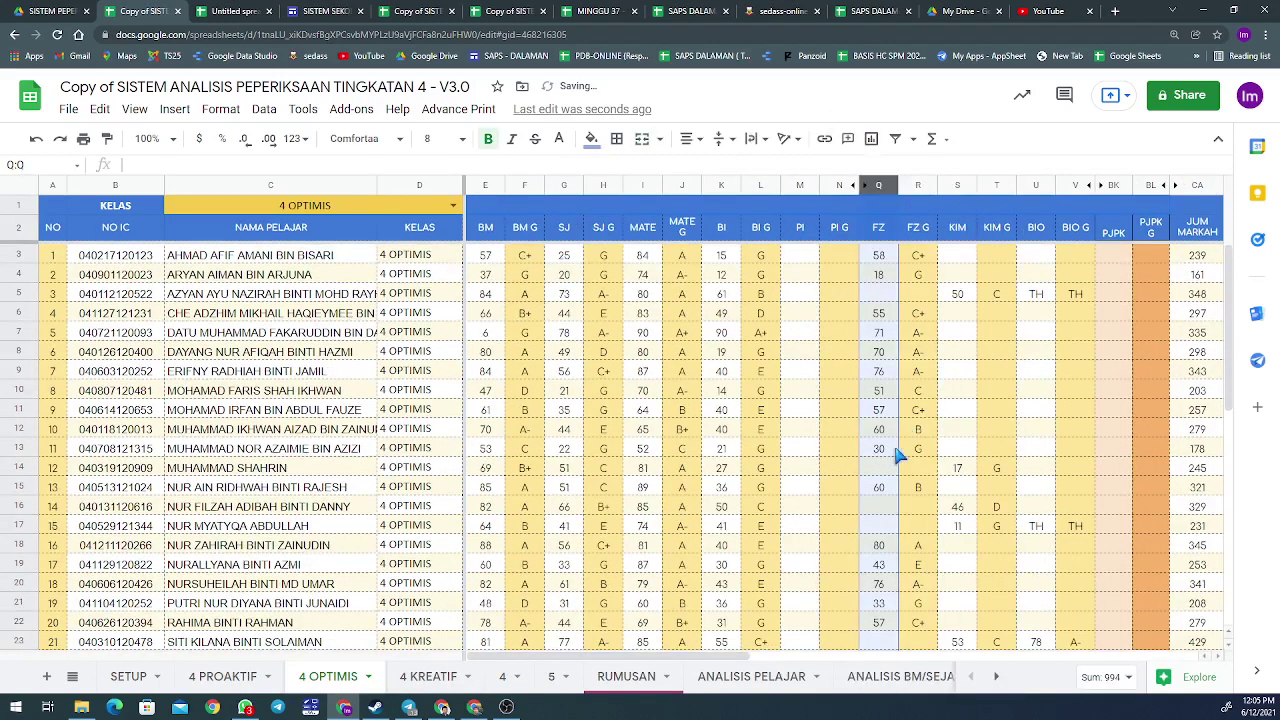
pyautogui.click(806, 472)
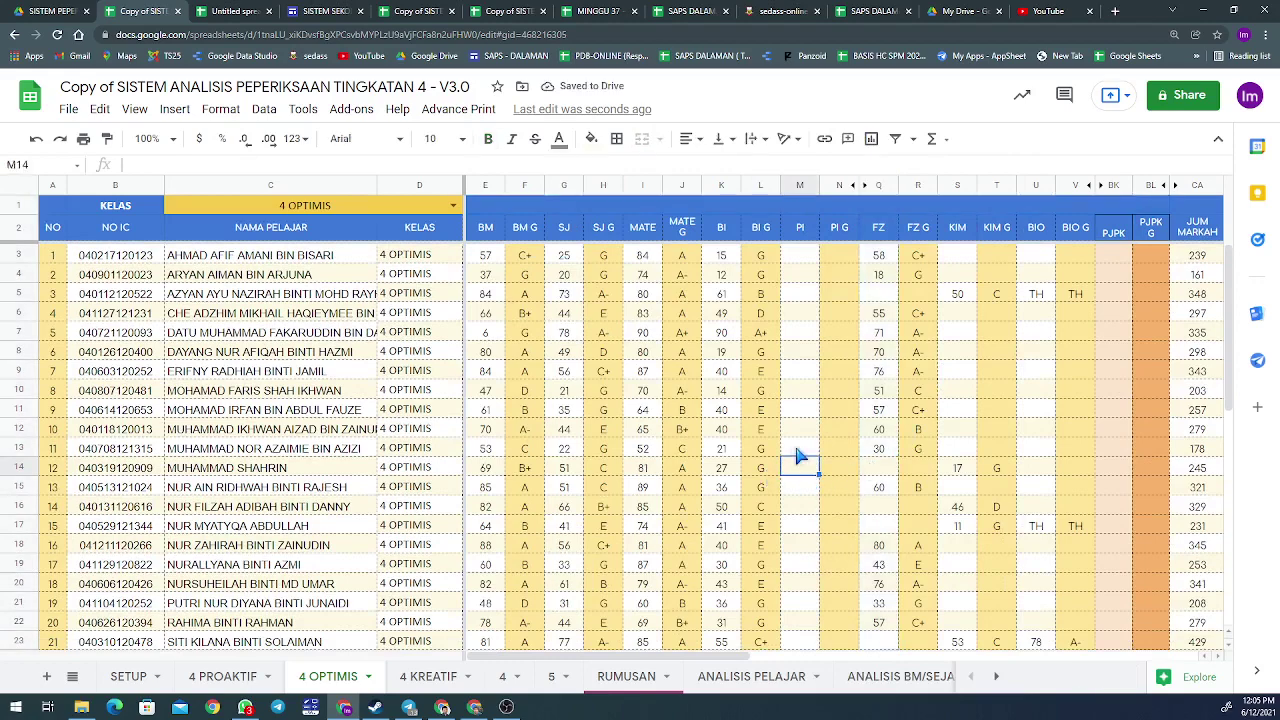
pyautogui.moveTo(775, 665); pyautogui.dragTo(832, 663)
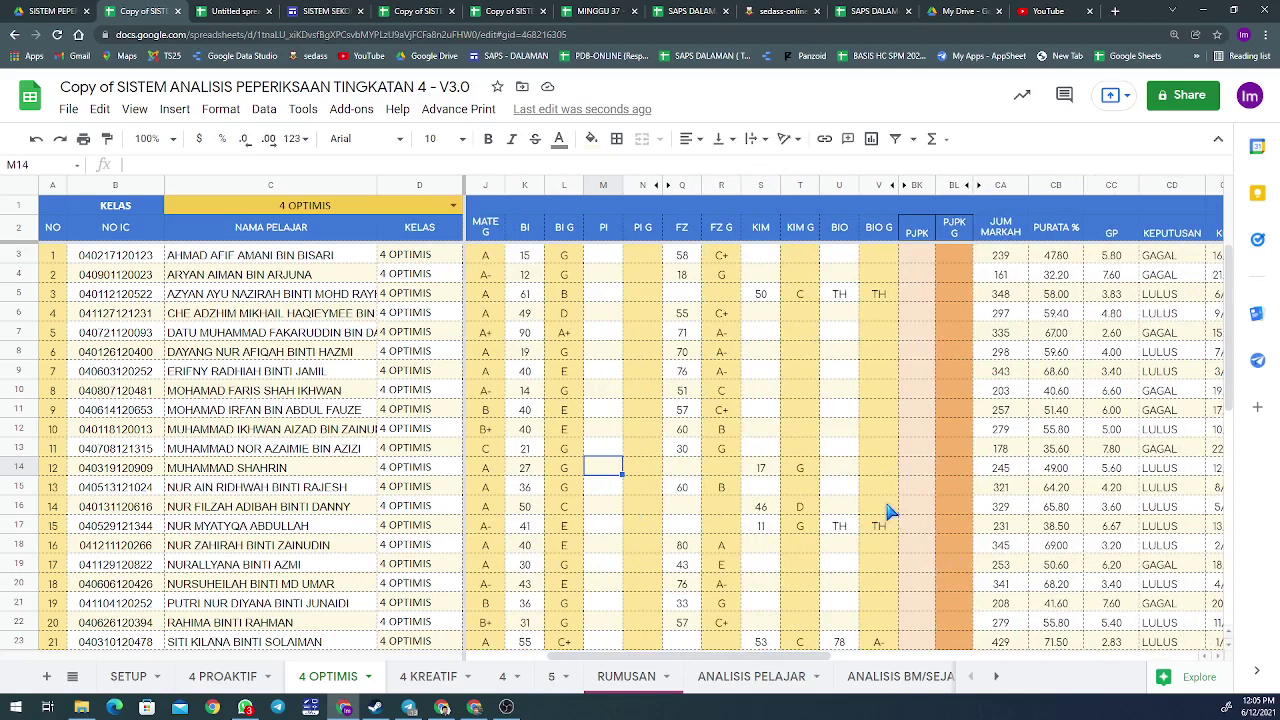
# Protect the whole SETUP sheet, restricting editing to Only you.
pyautogui.click(410, 680)
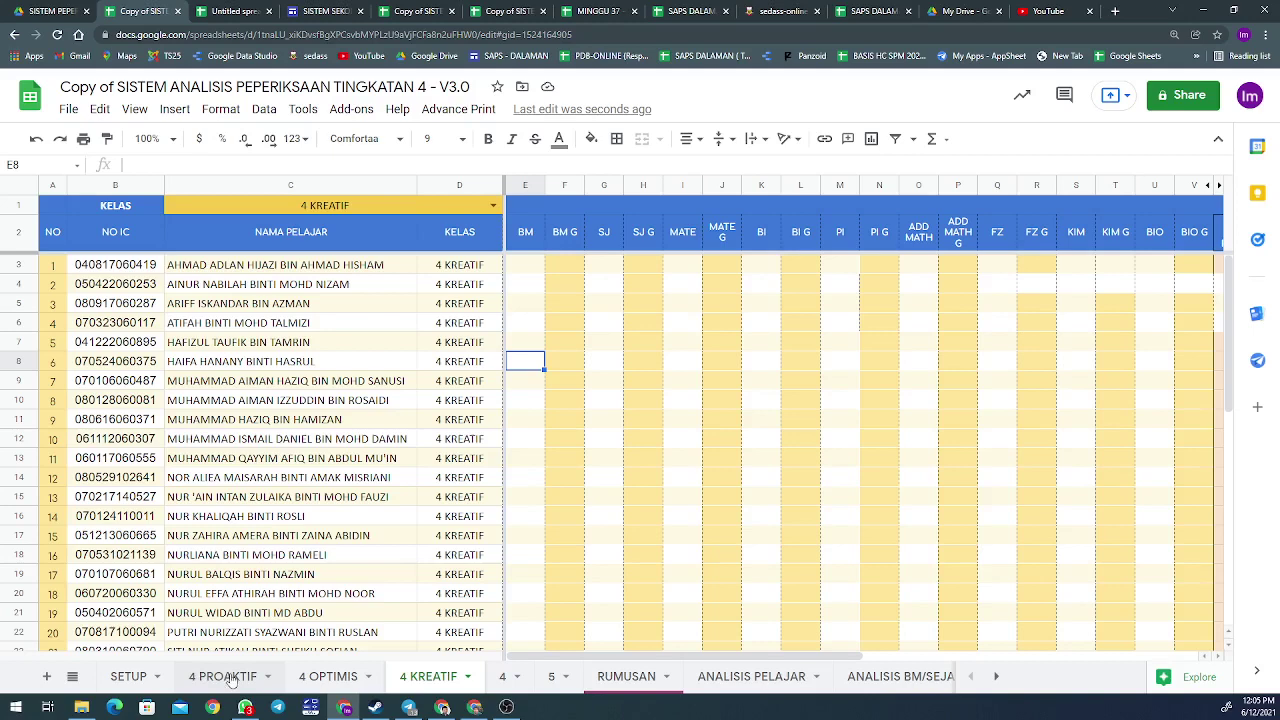
pyautogui.click(120, 682)
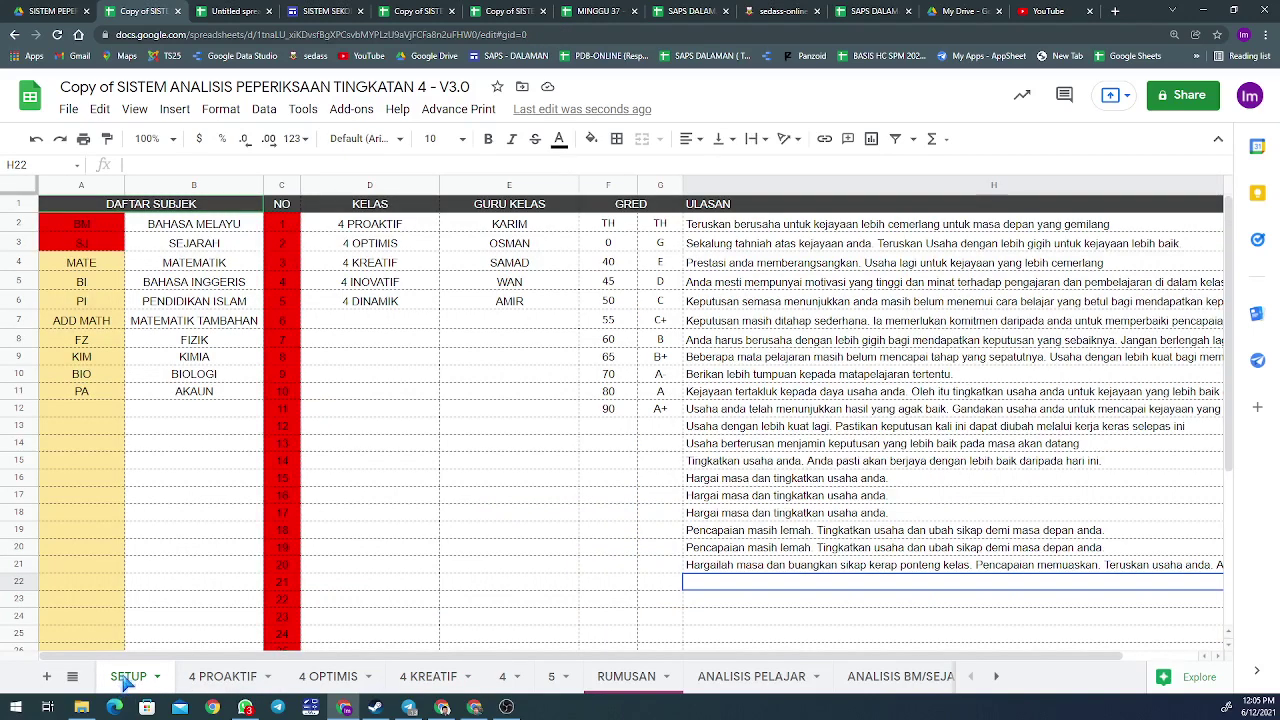
pyautogui.rightClick(127, 680)
pyautogui.click(160, 518)
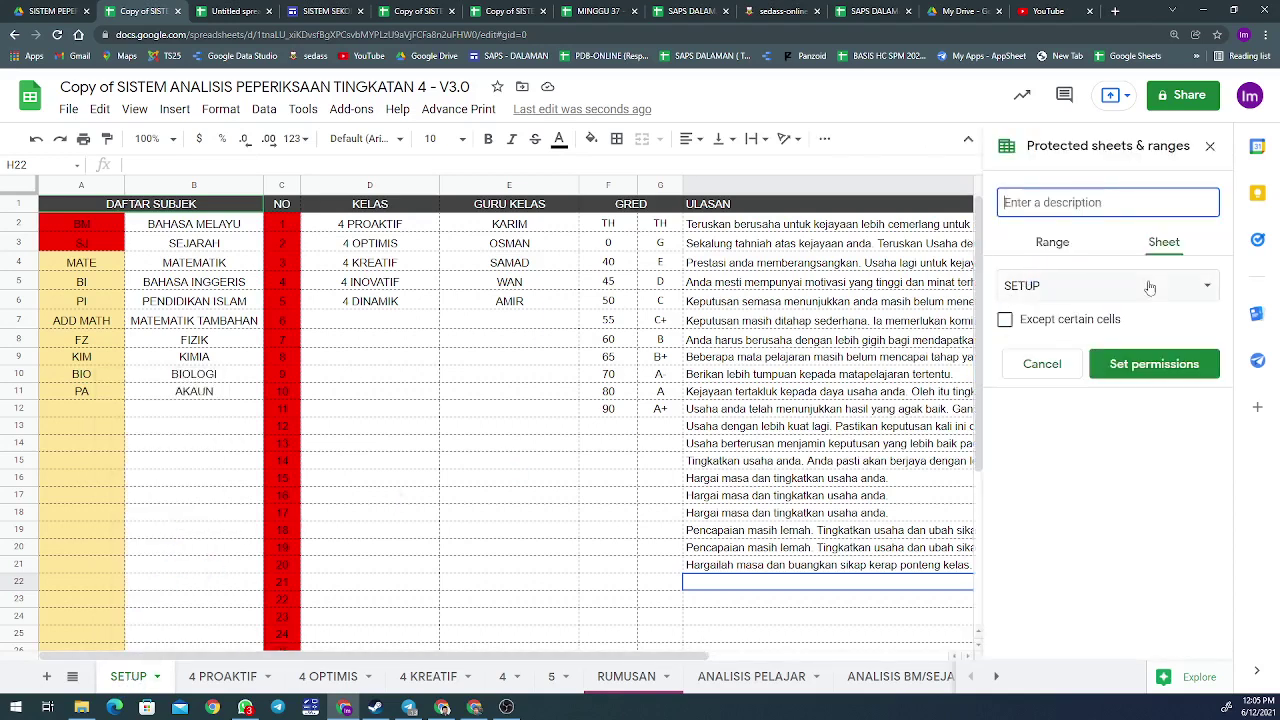
pyautogui.click(1138, 364)
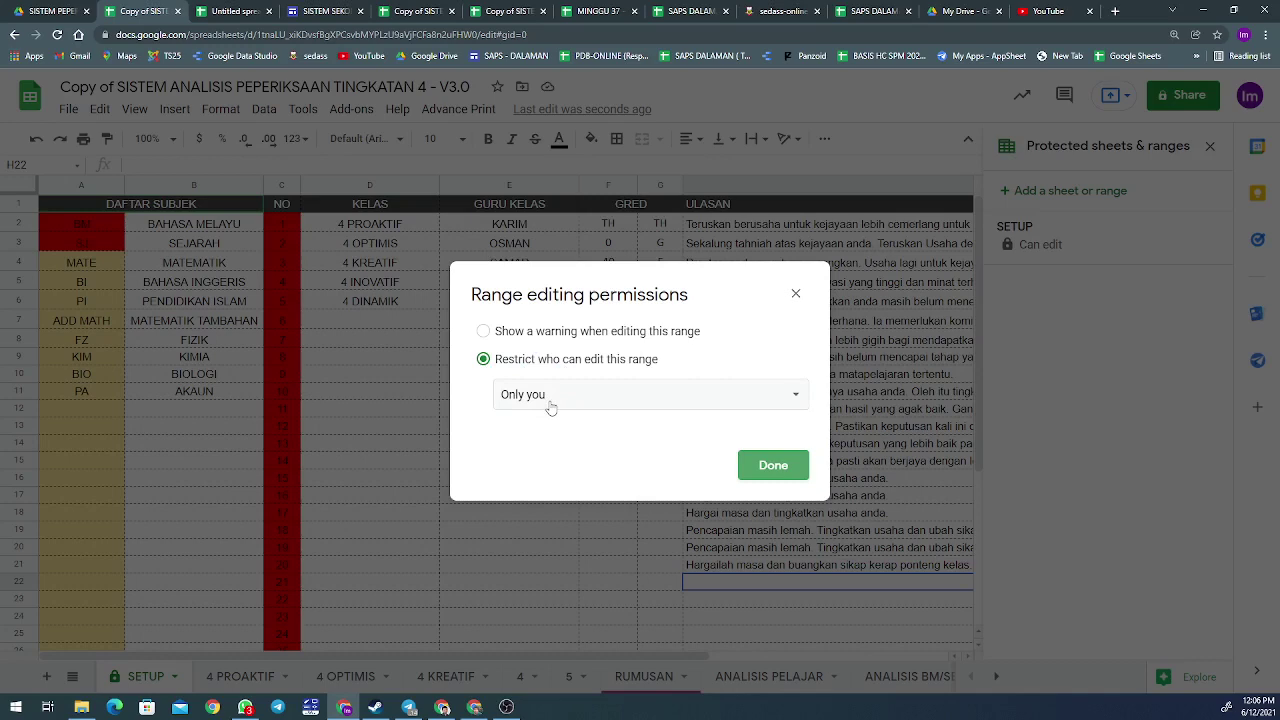
pyautogui.click(778, 474)
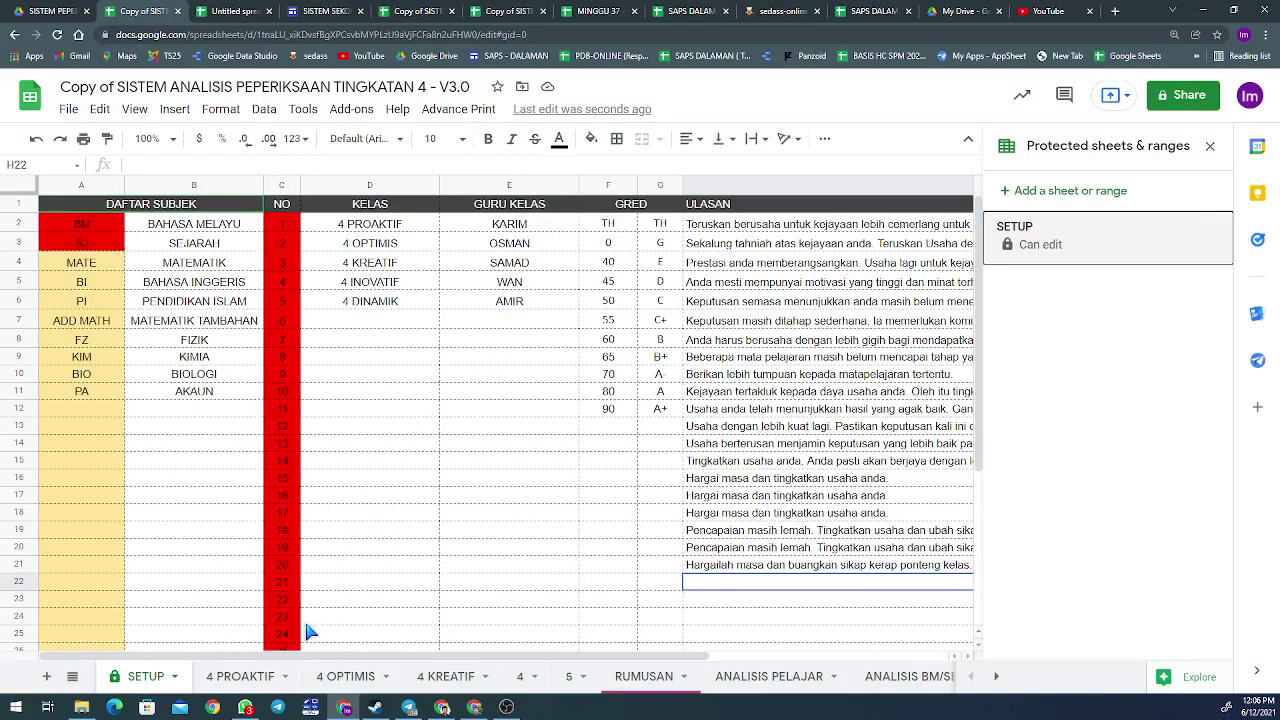
# Protect header rows 1 to 2 of the 4 PROAKTIF sheet, restricting editing to Only you.
pyautogui.click(257, 679)
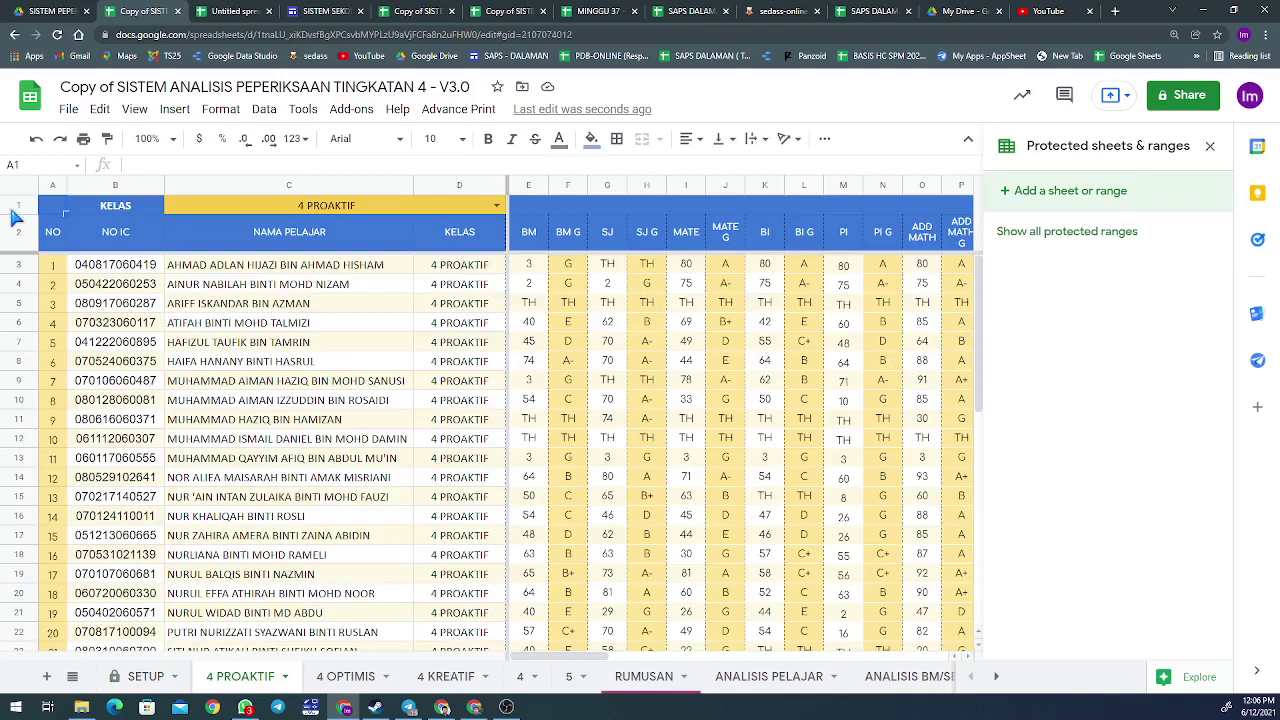
pyautogui.moveTo(16, 205); pyautogui.dragTo(14, 229)
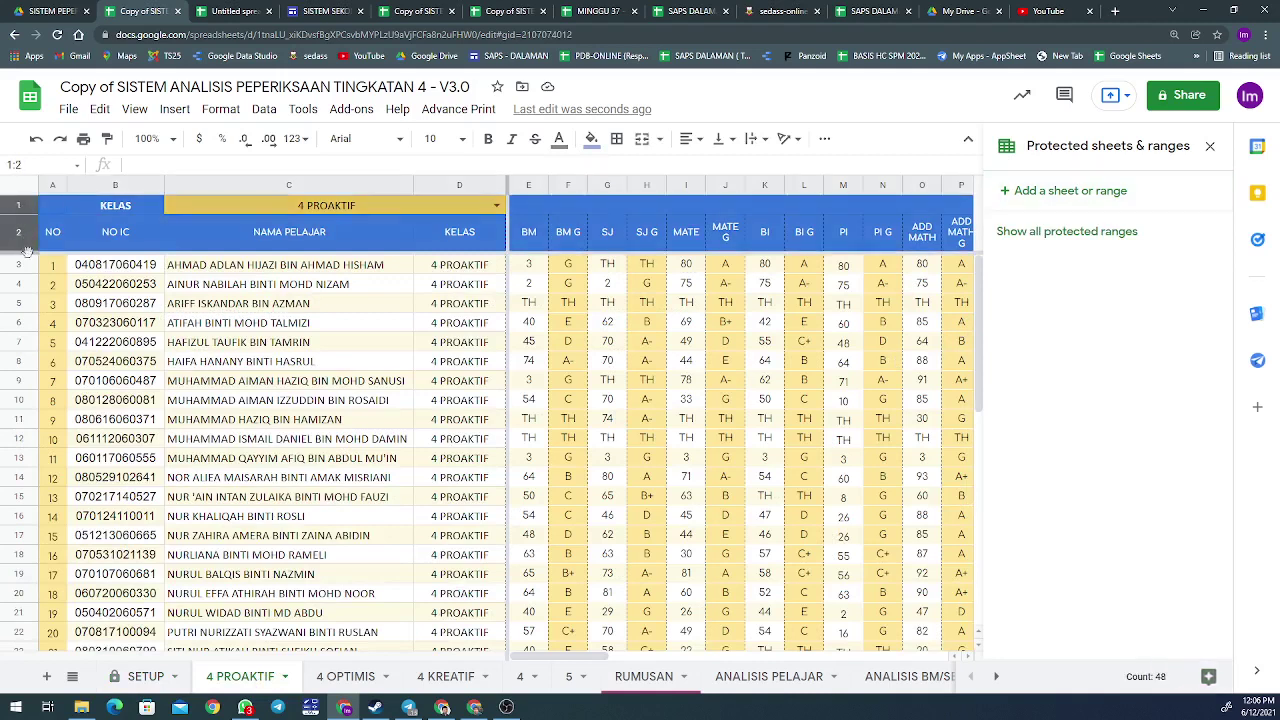
pyautogui.click(29, 283)
pyautogui.moveTo(18, 206); pyautogui.dragTo(20, 232)
pyautogui.rightClick(33, 233)
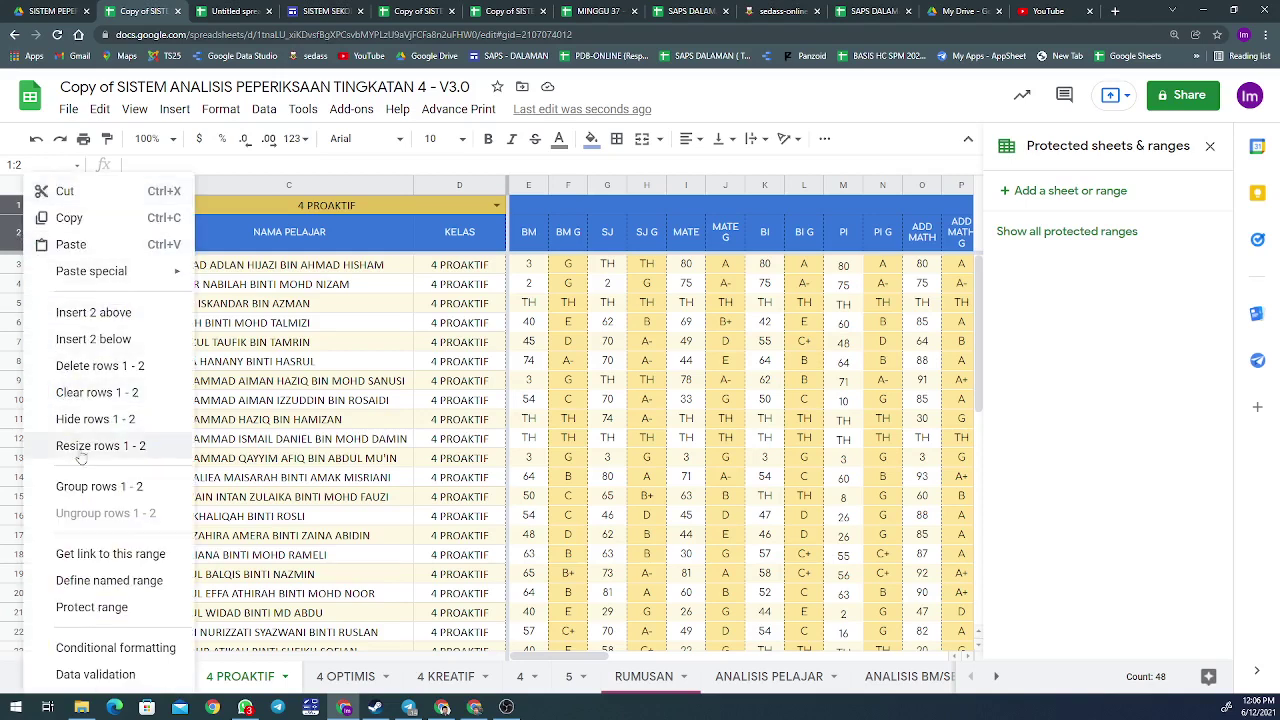
pyautogui.click(101, 610)
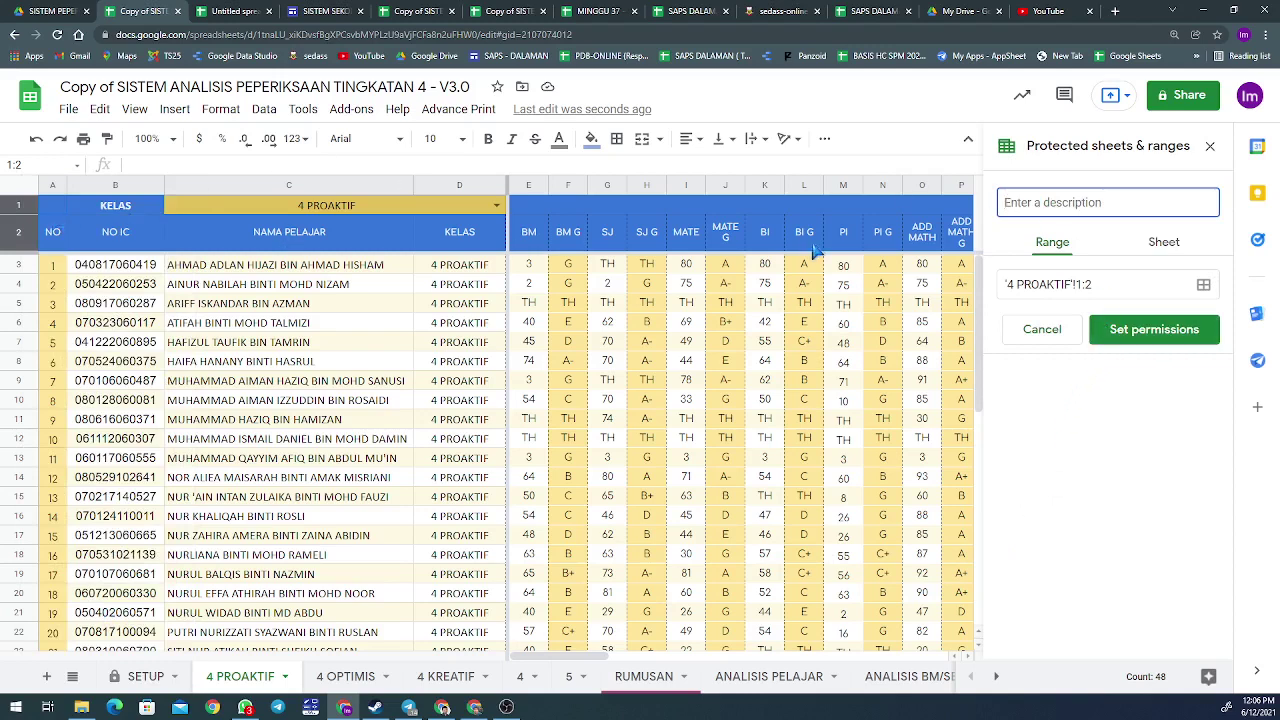
pyautogui.click(1120, 329)
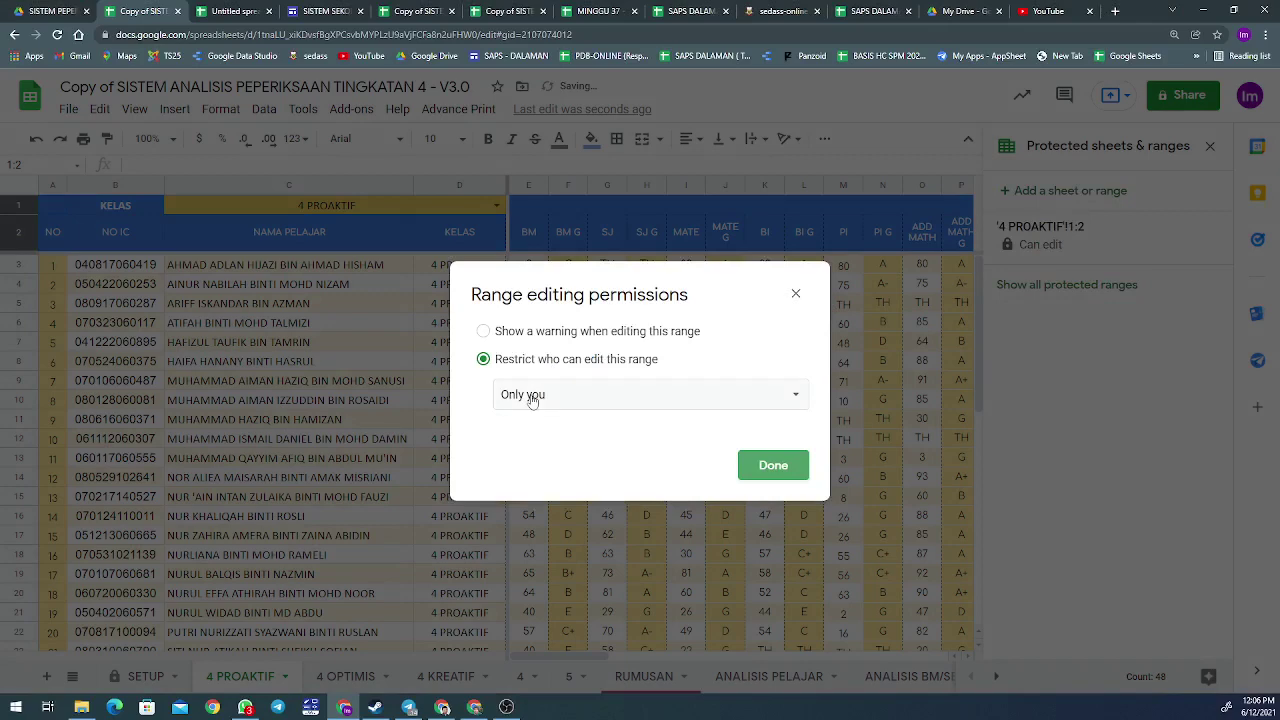
pyautogui.click(760, 468)
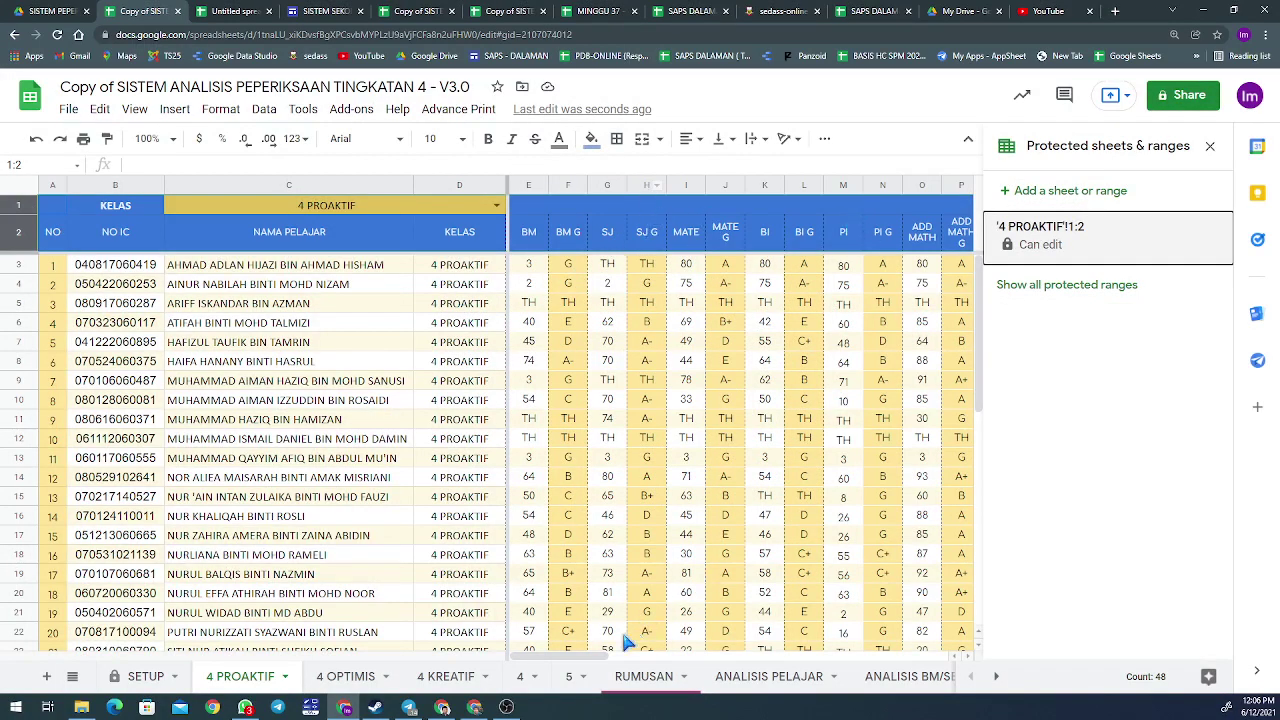
# Overwrite the BM G grade in cell F6 of the 4 PROAKTIF sheet with G.
pyautogui.moveTo(612, 656); pyautogui.dragTo(773, 625)
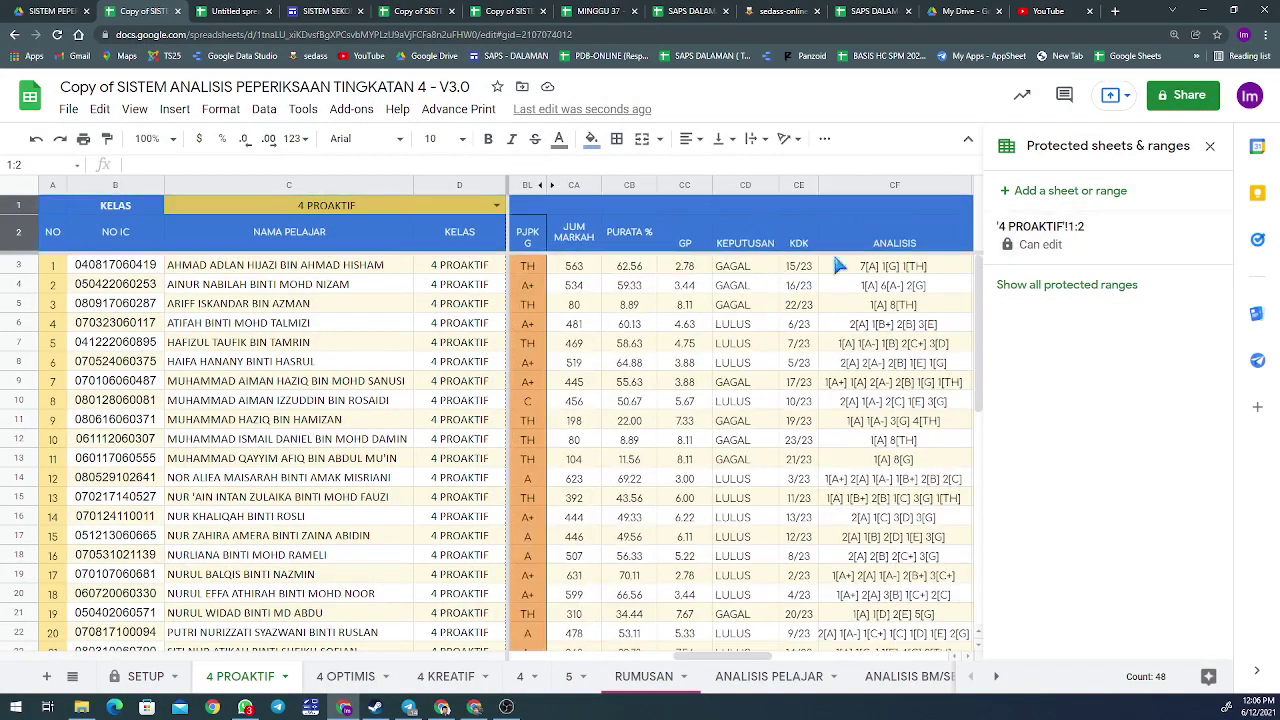
pyautogui.moveTo(716, 654); pyautogui.dragTo(552, 656)
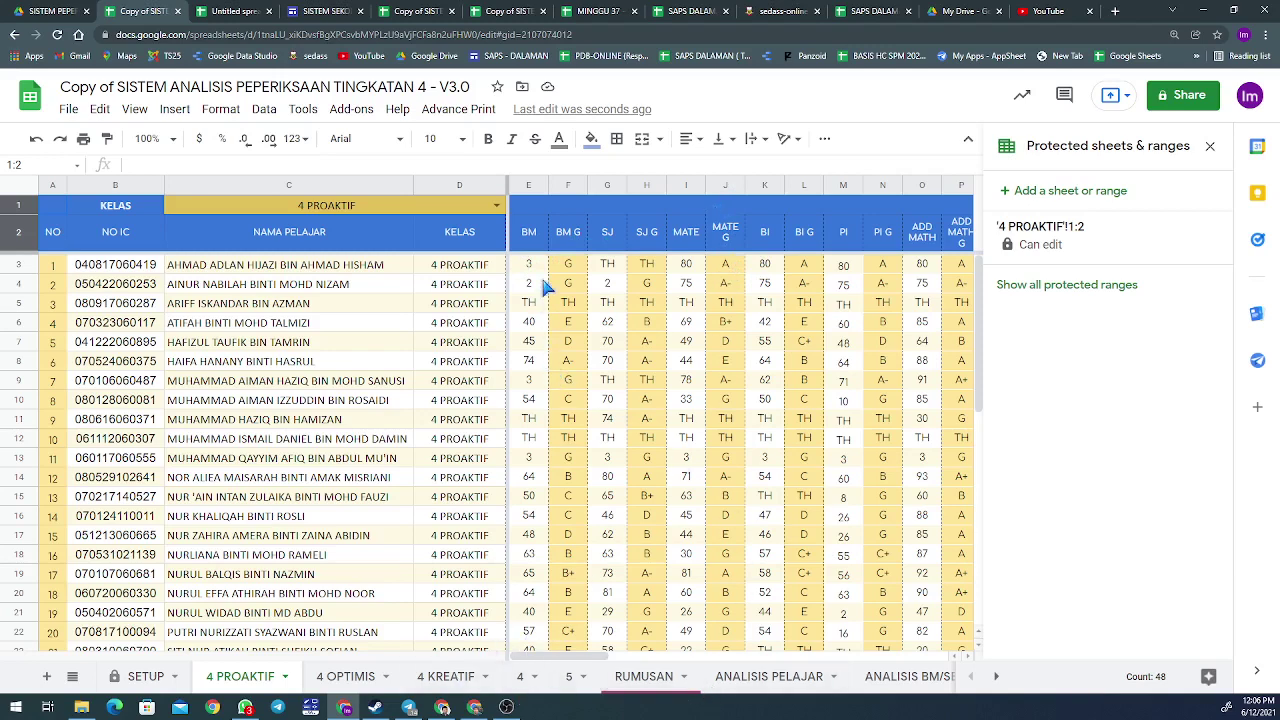
pyautogui.click(567, 324)
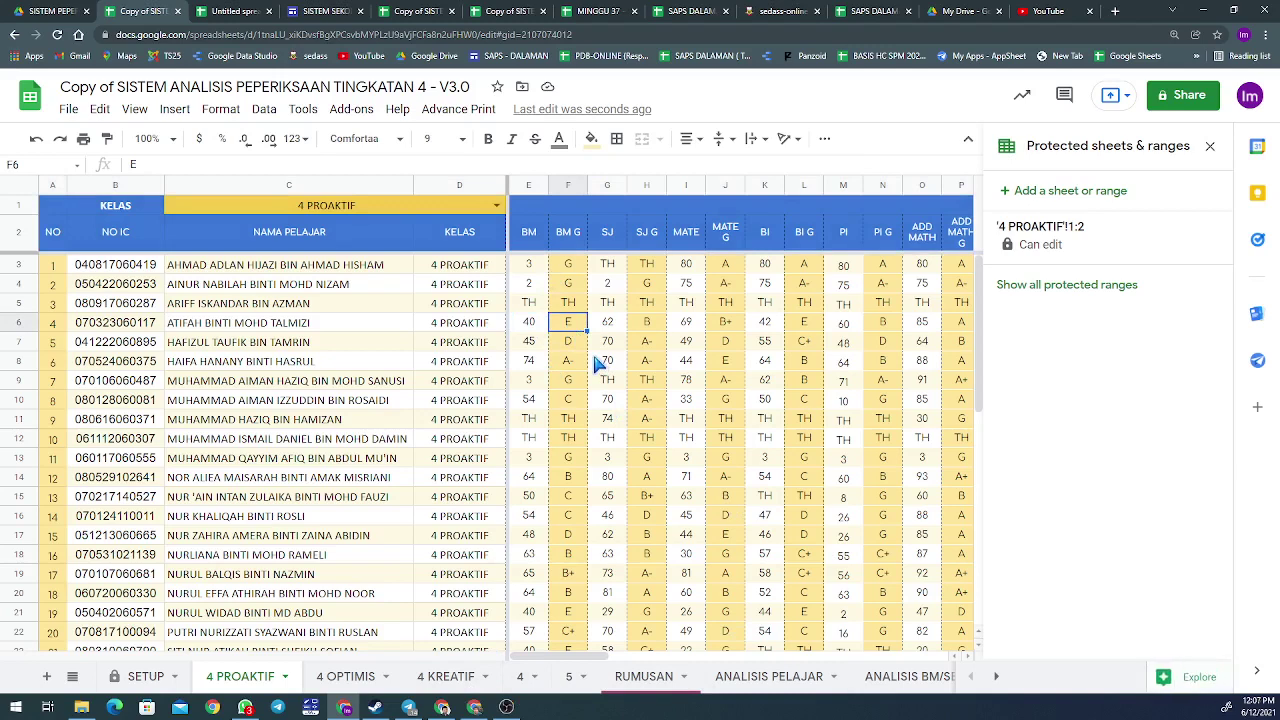
pyautogui.write('9')
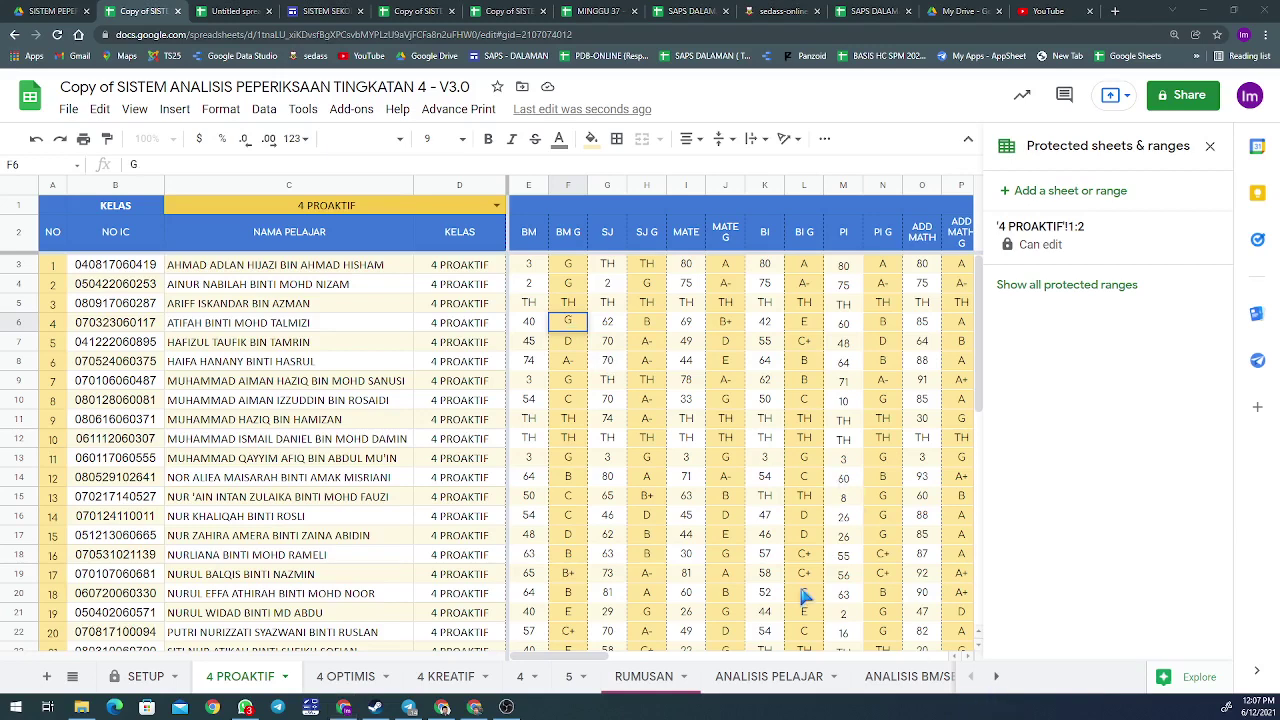
pyautogui.click(740, 517)
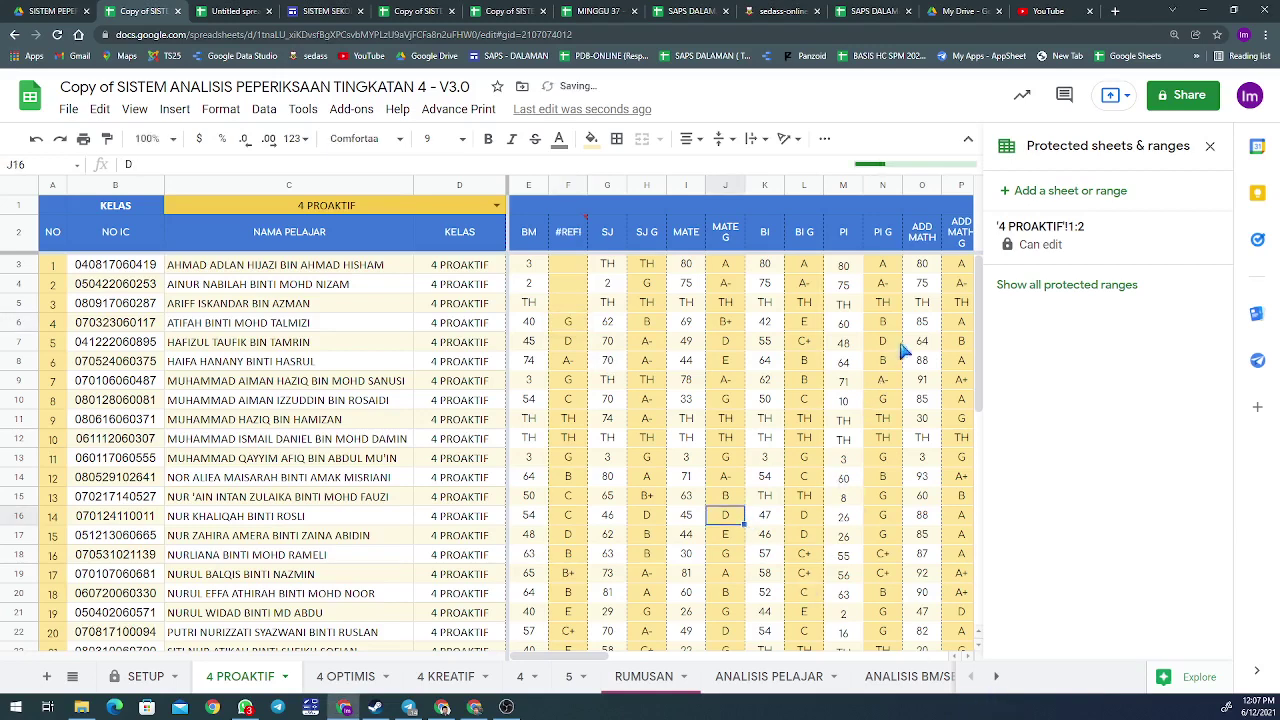
# Close the protected ranges pane and examine the error on the BM G header formula in F2 alongside cell F6.
pyautogui.click(1211, 147)
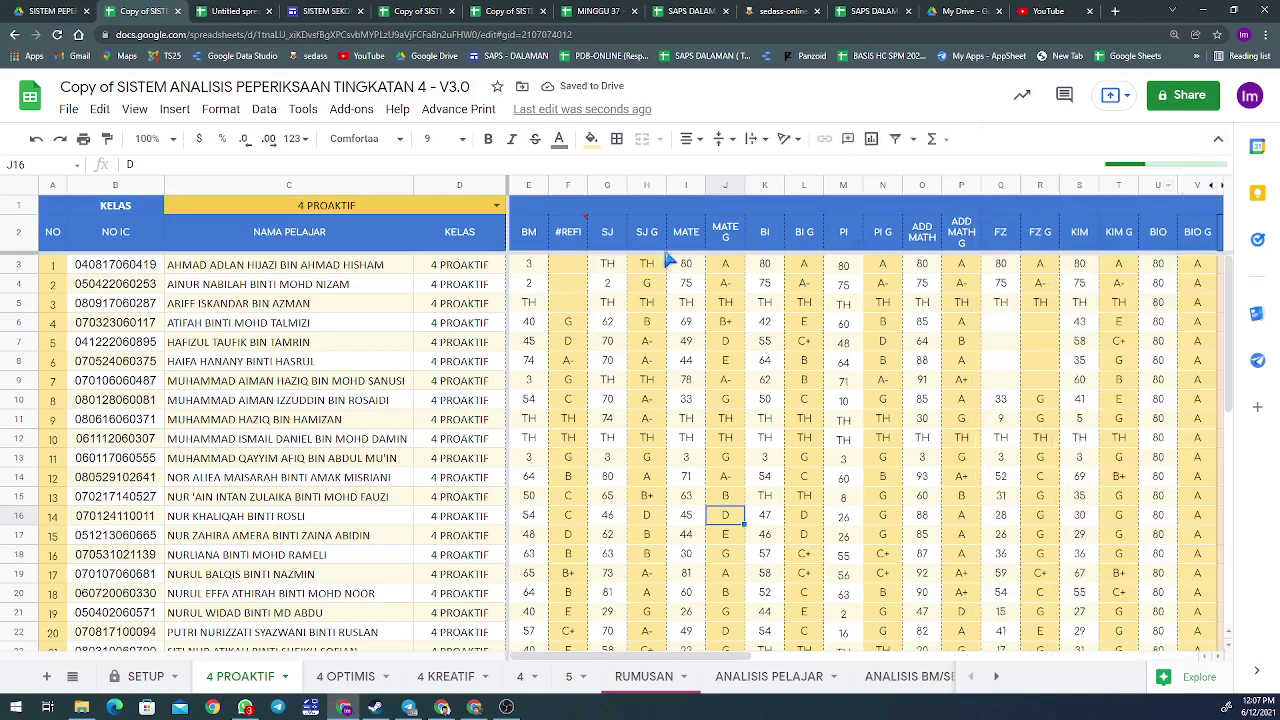
pyautogui.click(567, 242)
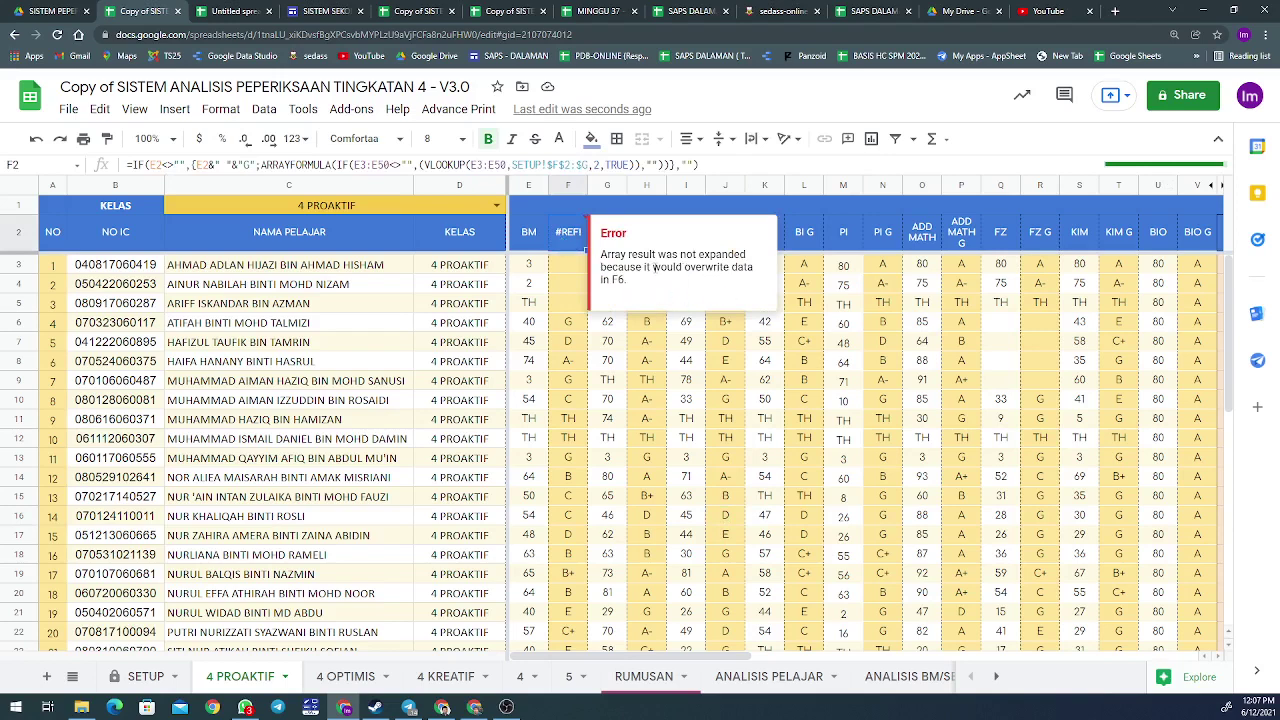
pyautogui.click(568, 323)
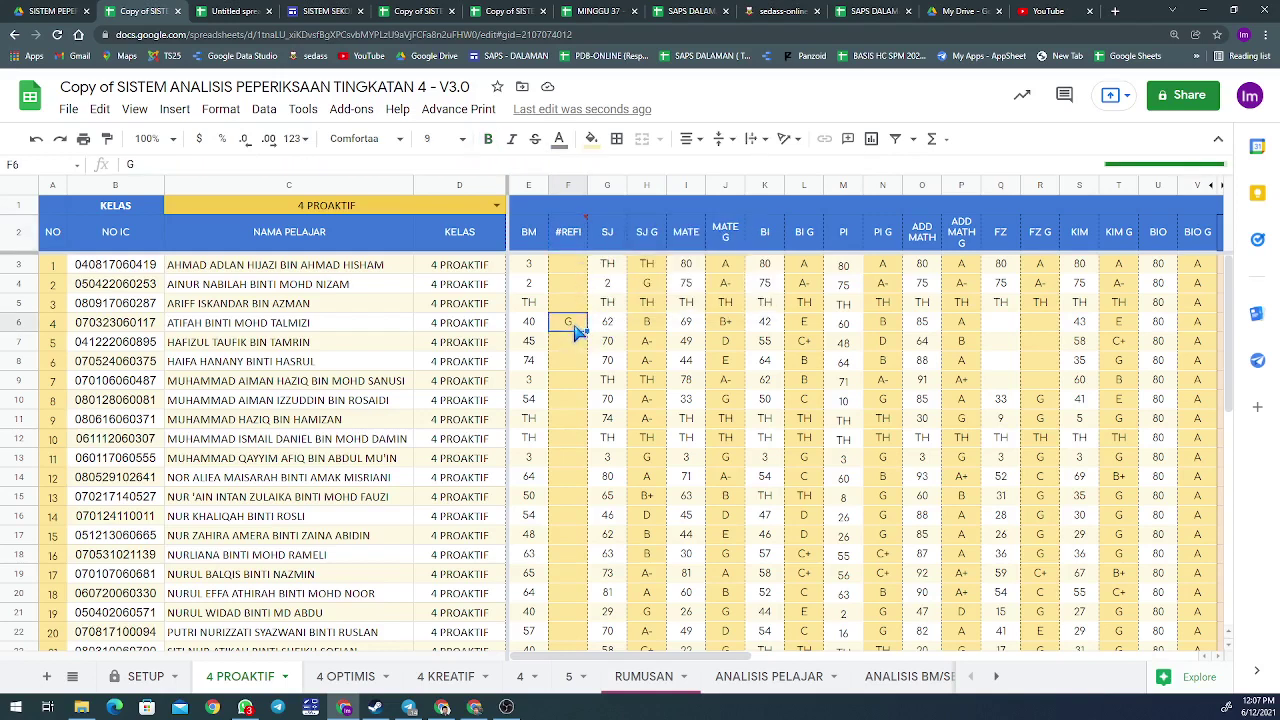
pyautogui.click(570, 237)
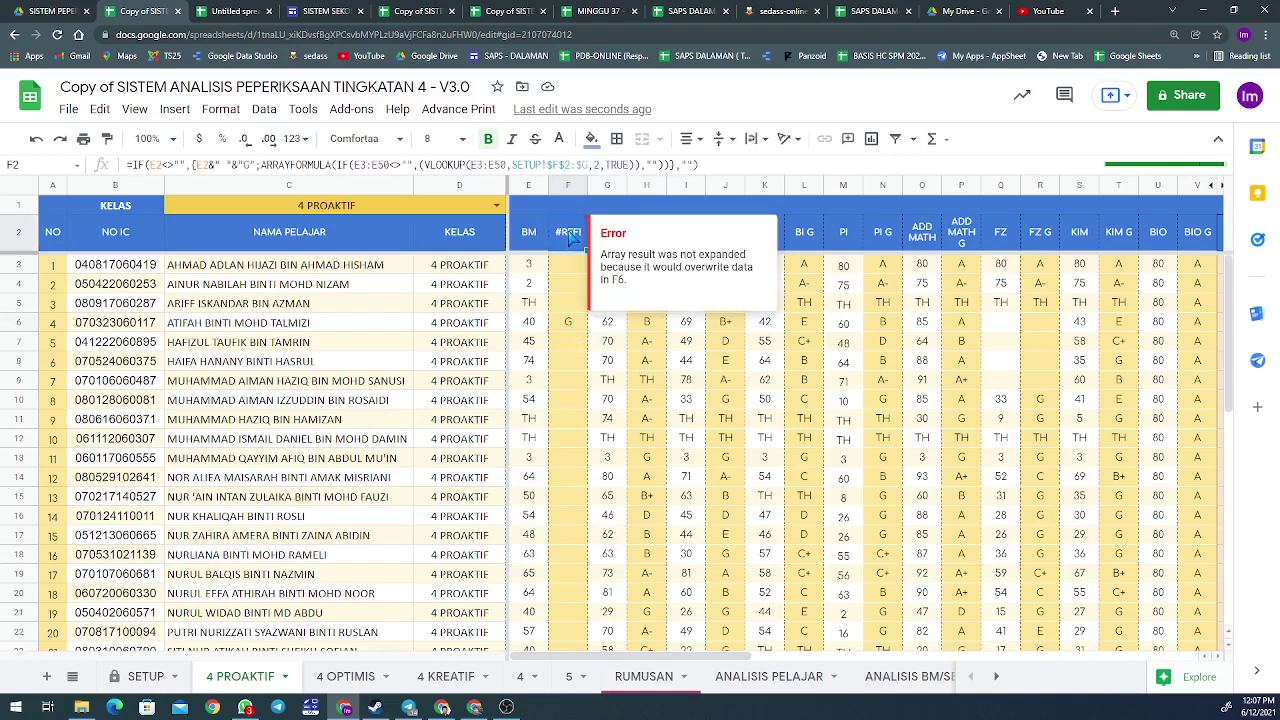
pyautogui.click(566, 185)
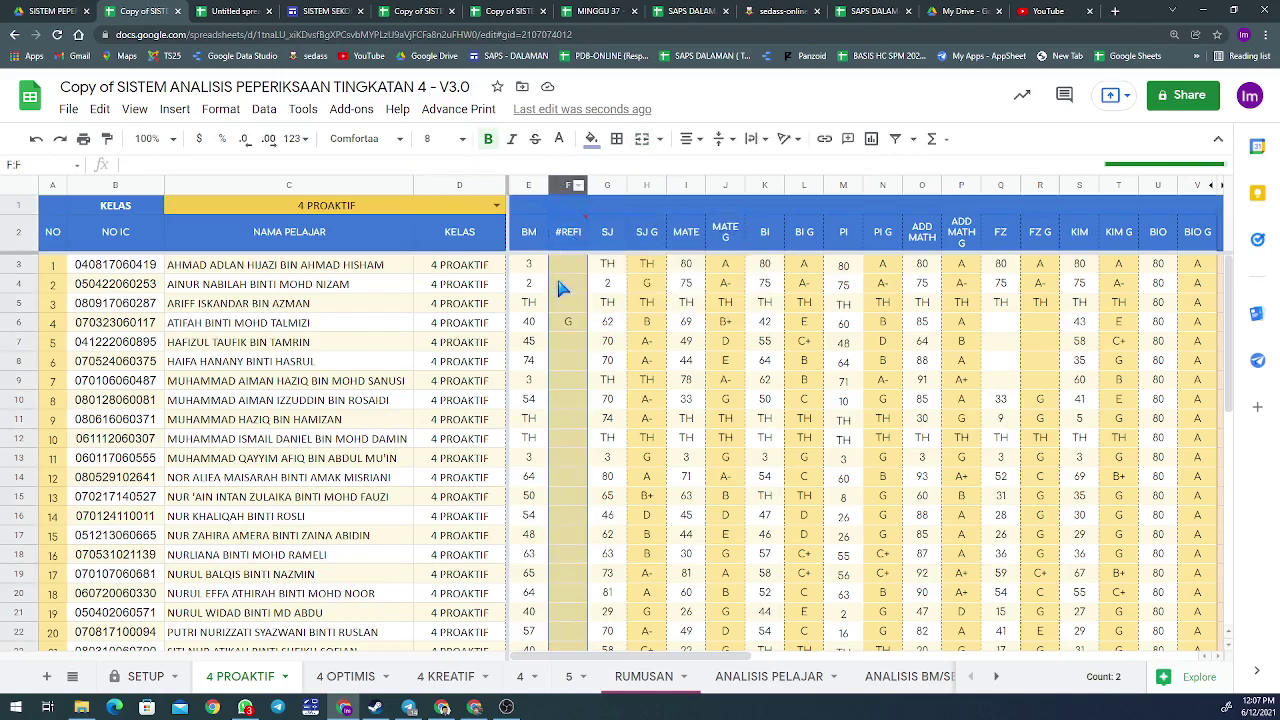
# Clear the manually entered grade from cell F6 in the BM G column.
pyautogui.click(569, 326)
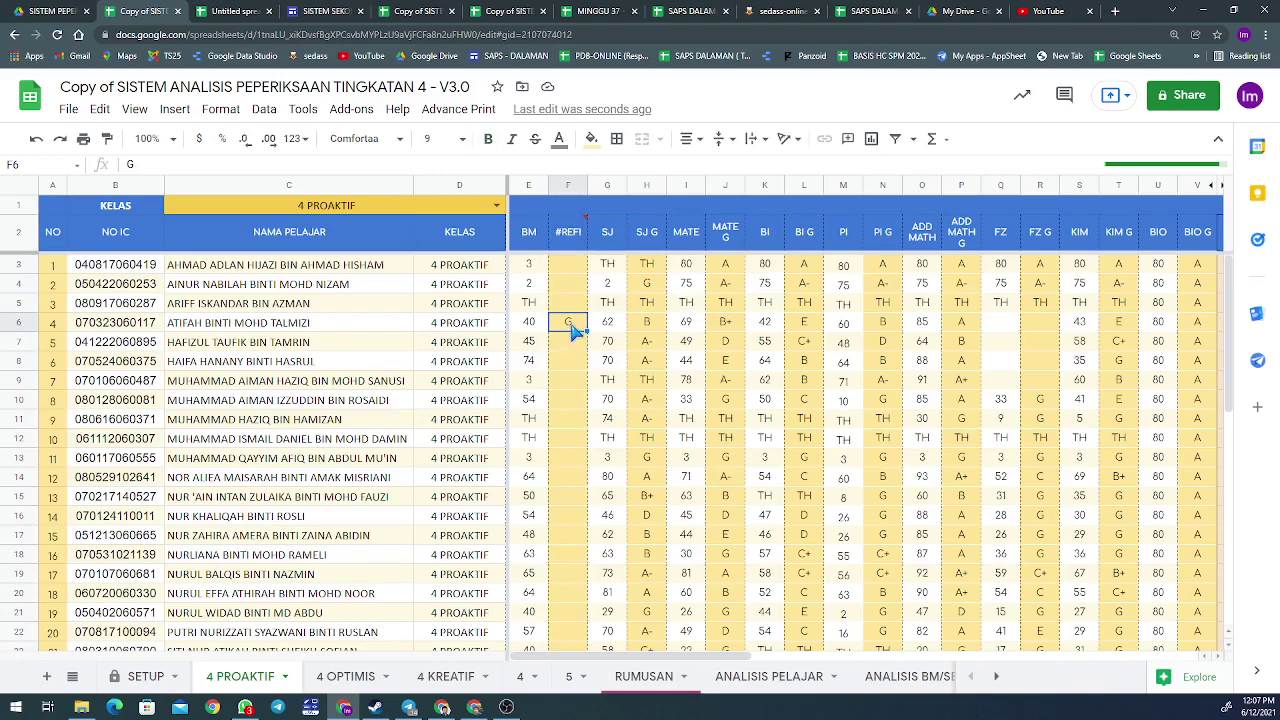
pyautogui.press('Delete')
pyautogui.click(575, 360)
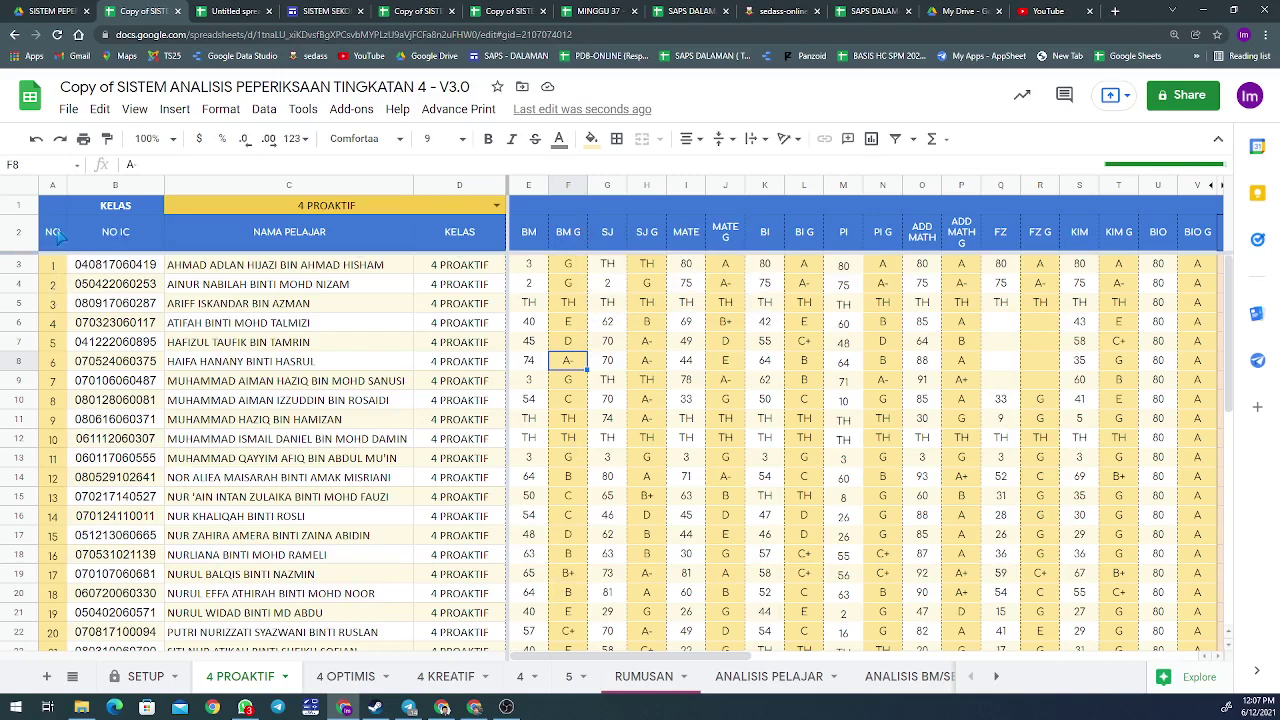
pyautogui.click(58, 288)
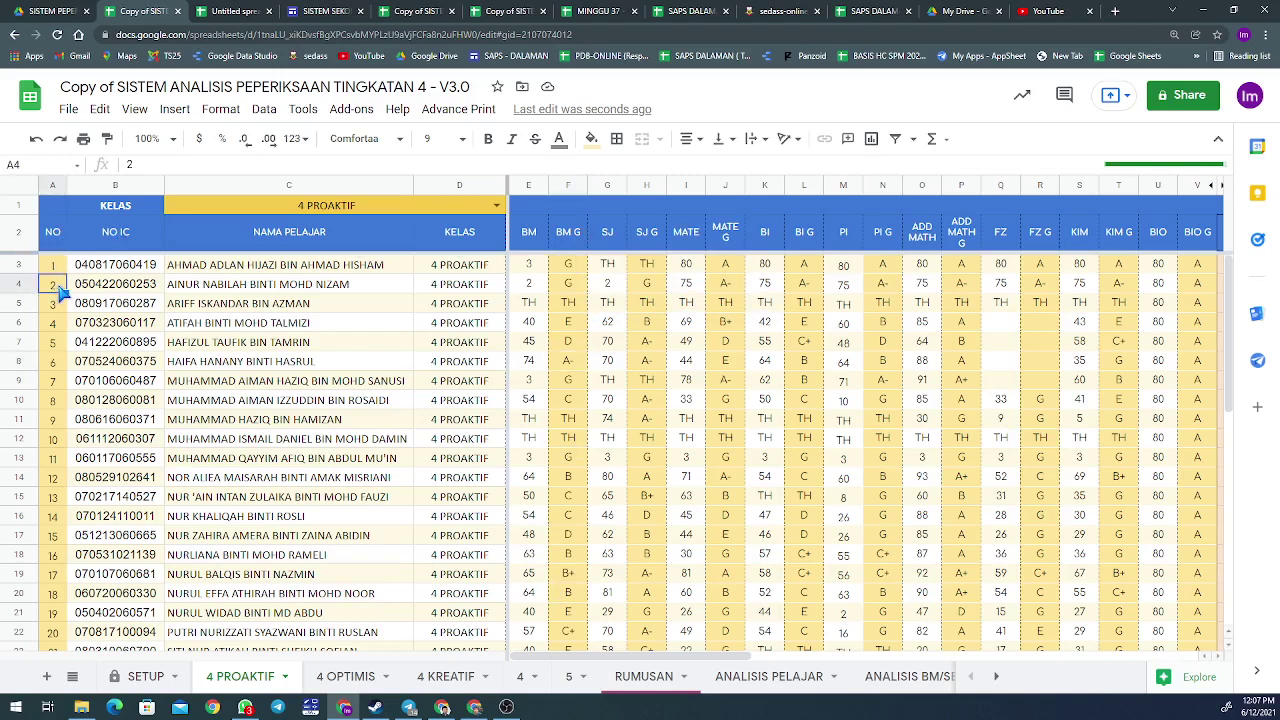
# Overwrite cell A4 in the NO column of the 4 PROAKTIF sheet with 7, examine the header error, and clear the entry.
pyautogui.write('76')
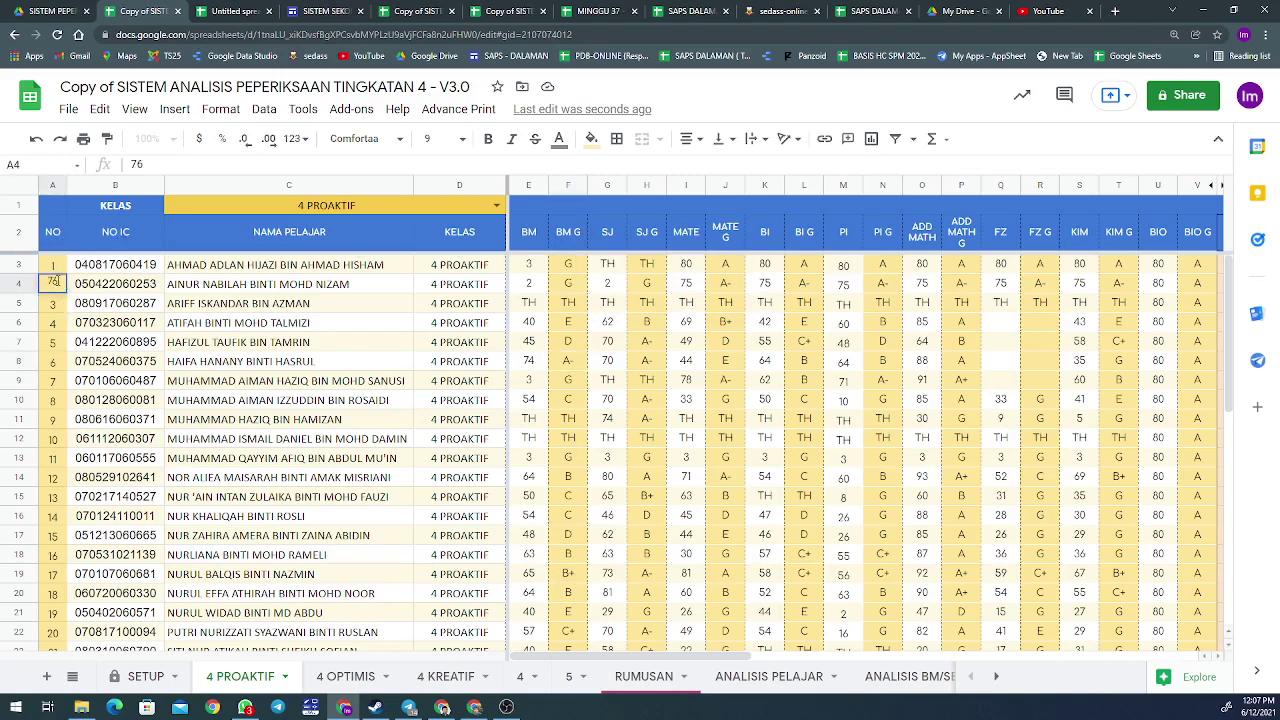
pyautogui.press('Return')
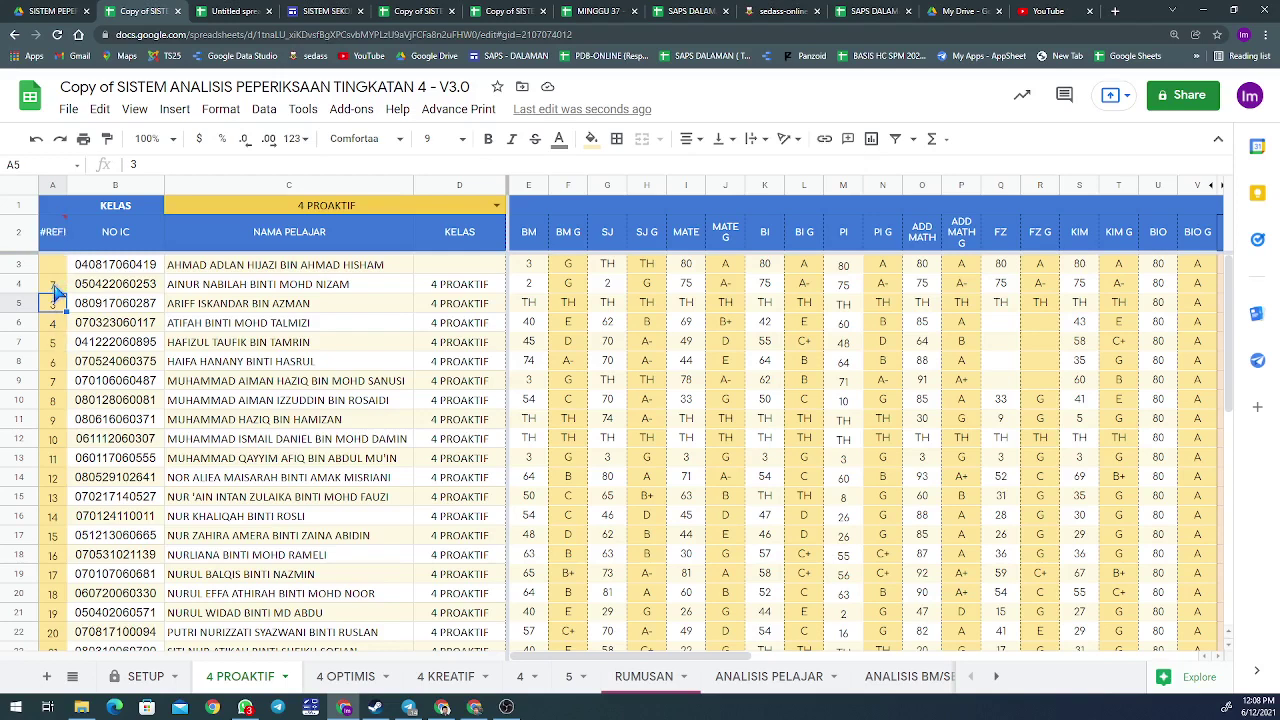
pyautogui.moveTo(62, 246)
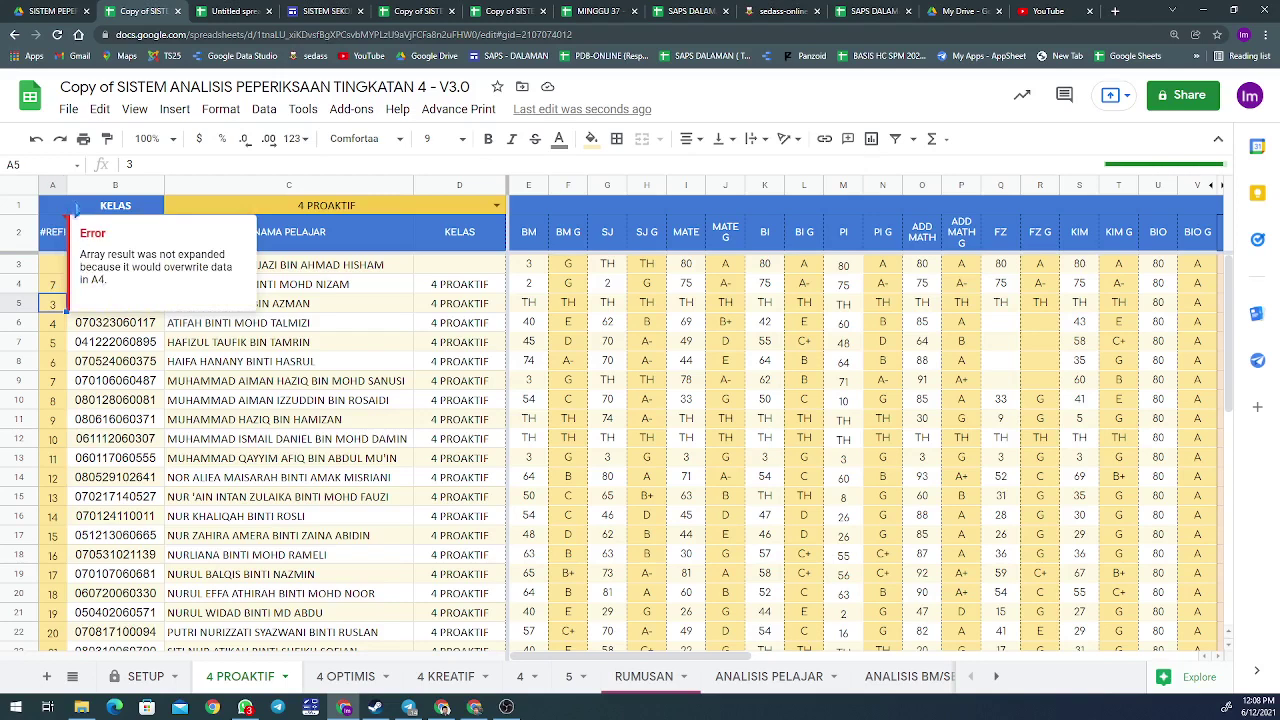
pyautogui.click(56, 289)
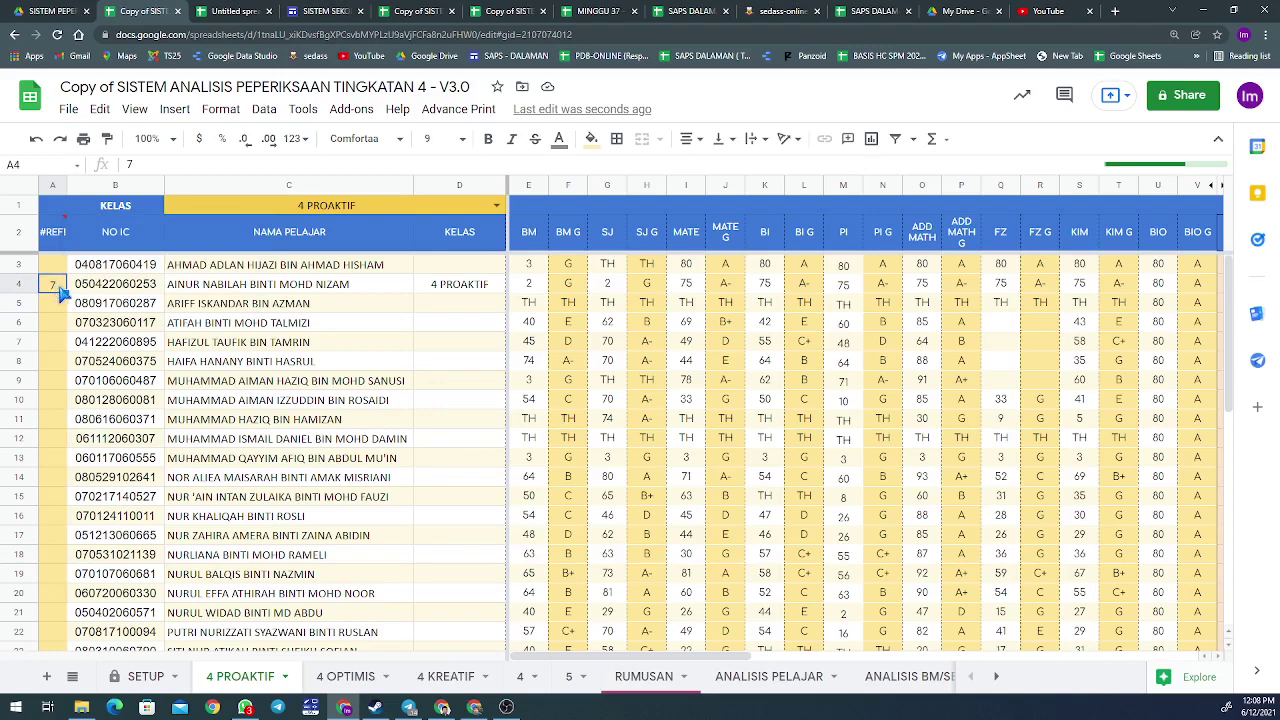
pyautogui.press('Delete')
# Clear the contents of student rows 3 to 31 on the 4 KREATIF sheet.
pyautogui.moveTo(646, 657); pyautogui.dragTo(533, 665)
pyautogui.click(352, 677)
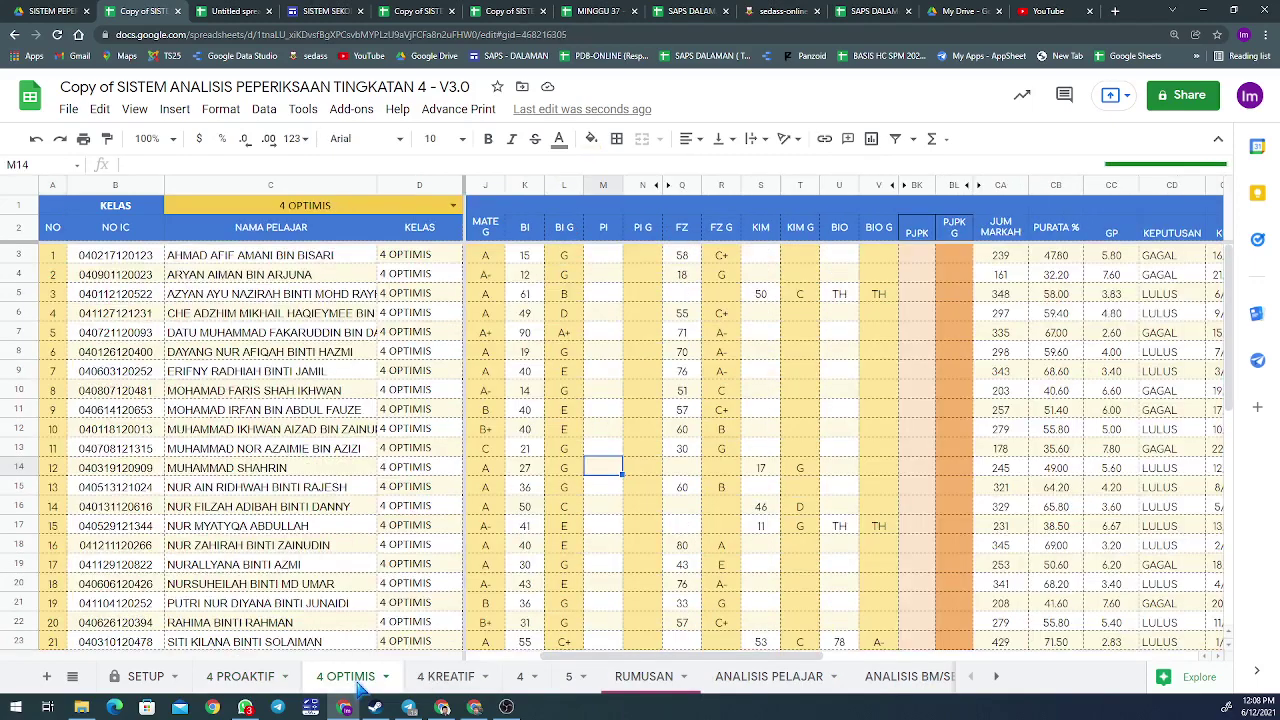
pyautogui.click(446, 678)
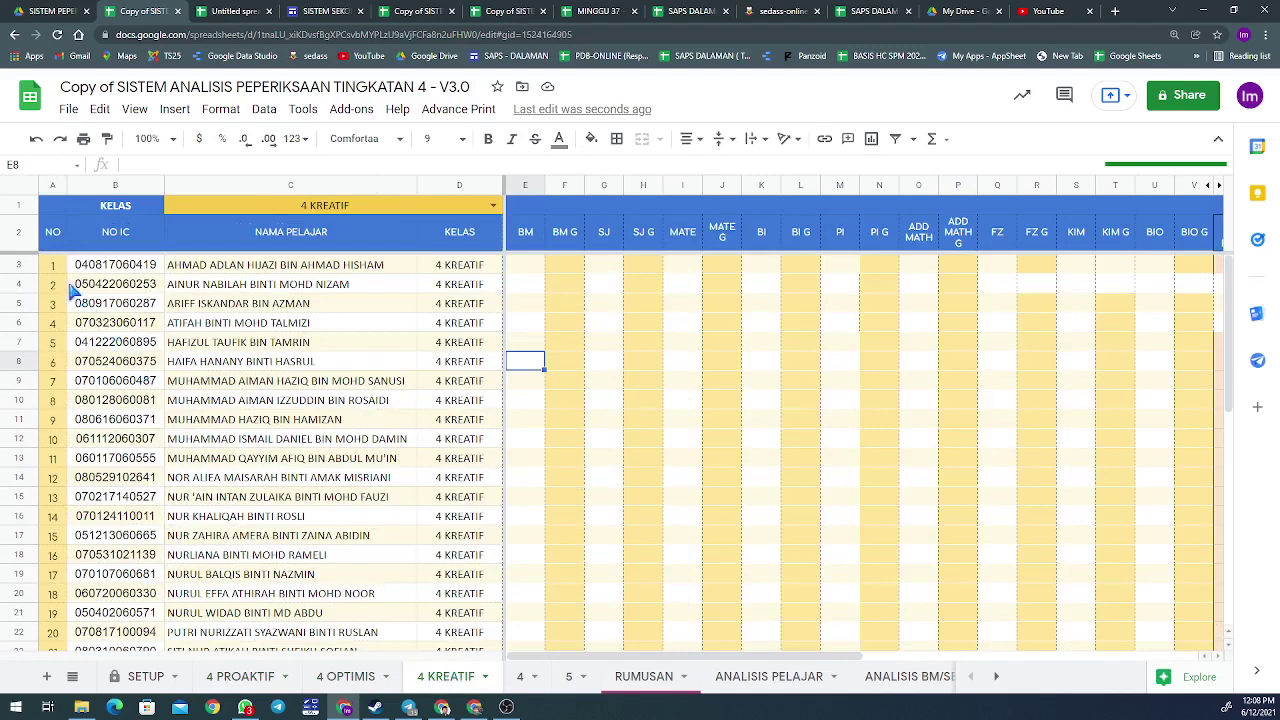
pyautogui.click(18, 265)
pyautogui.moveTo(22, 307); pyautogui.dragTo(22, 438)
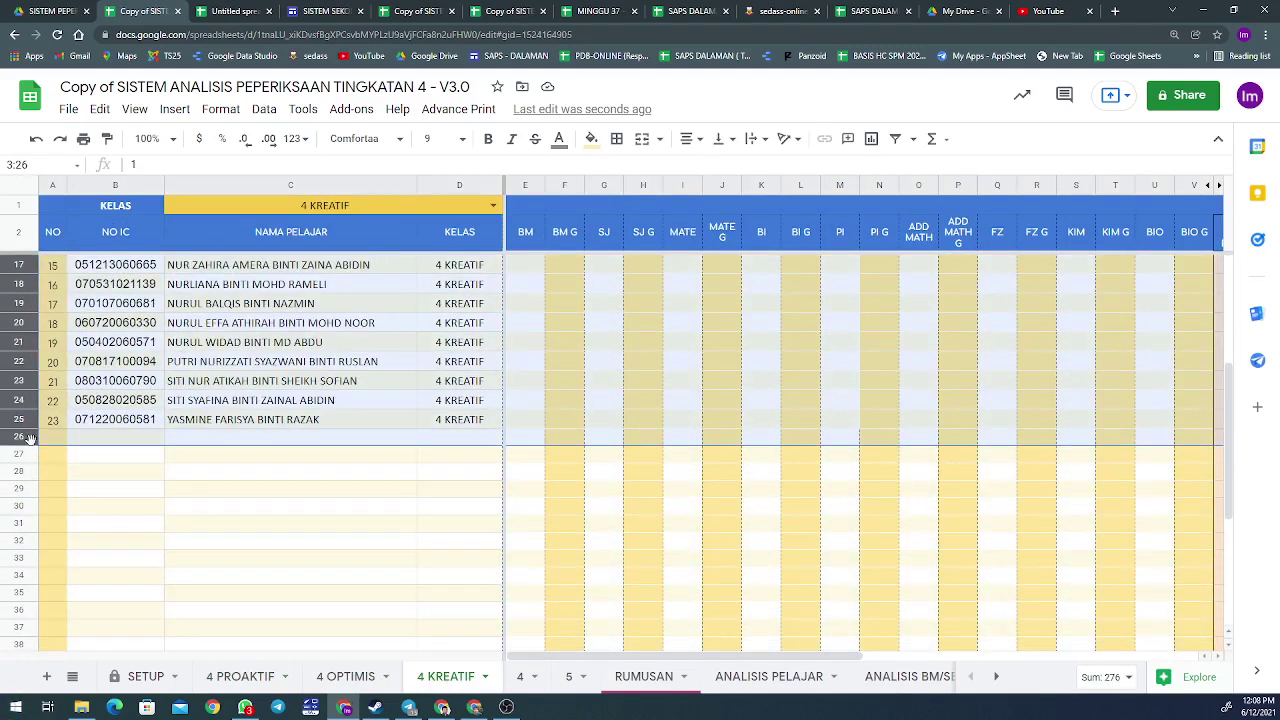
pyautogui.scroll(5, 217, 440)
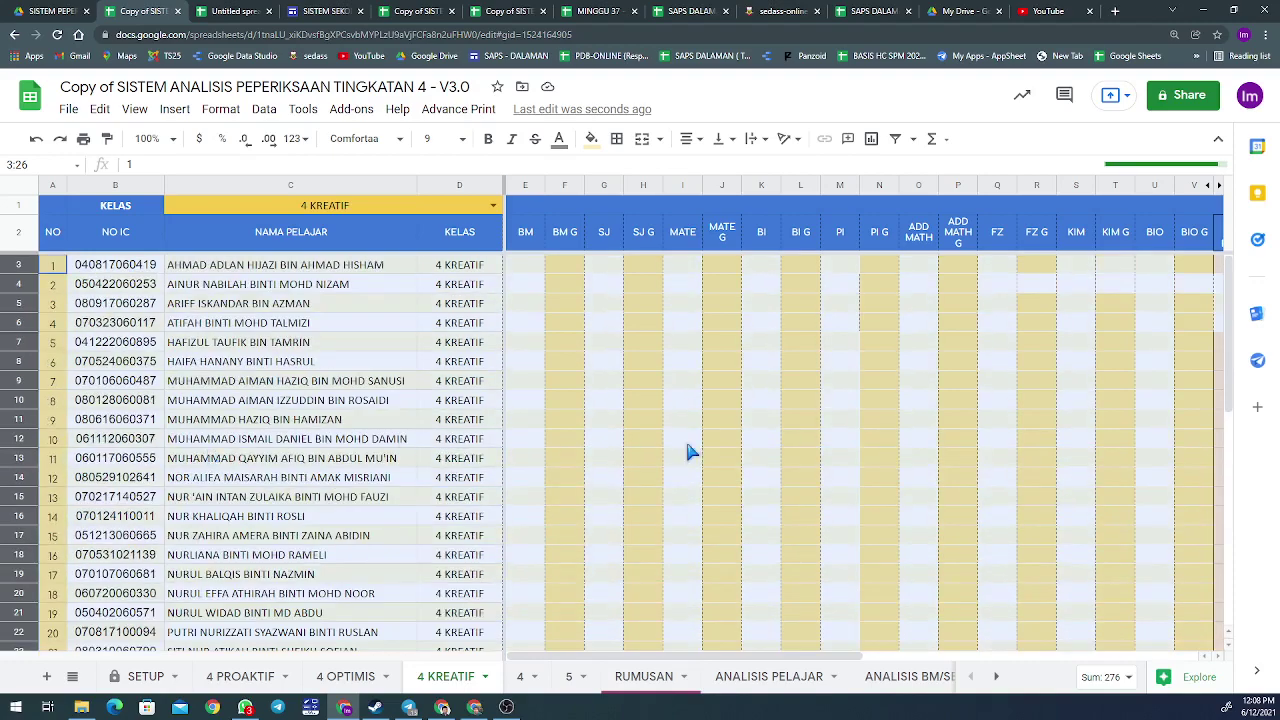
pyautogui.click(688, 452)
pyautogui.moveTo(22, 266); pyautogui.dragTo(58, 582)
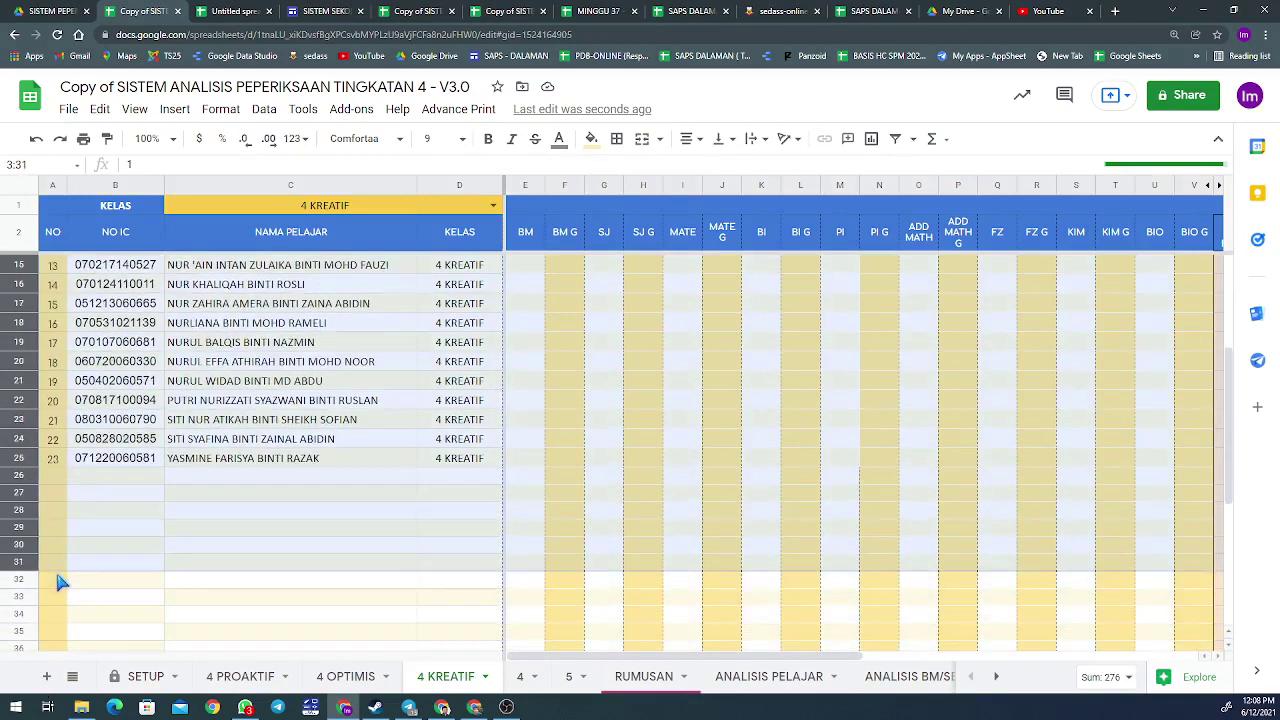
pyautogui.press('Delete')
pyautogui.scroll(3, 351, 514)
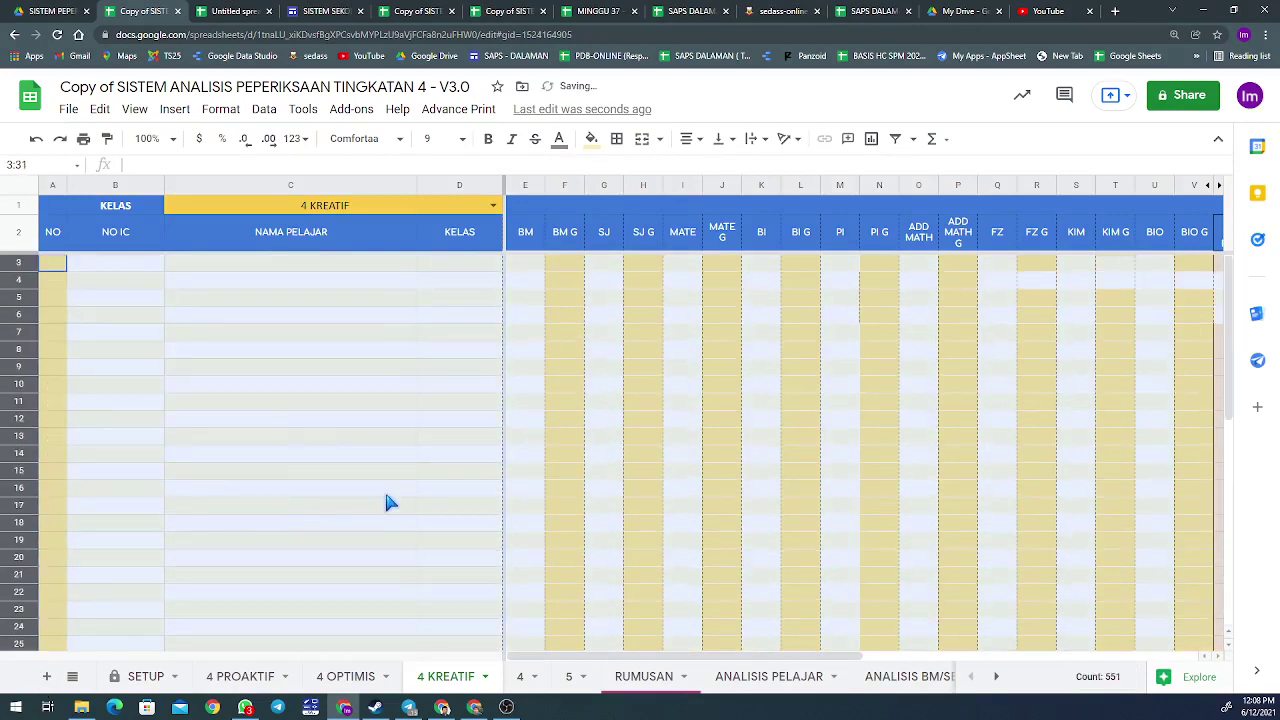
pyautogui.click(677, 440)
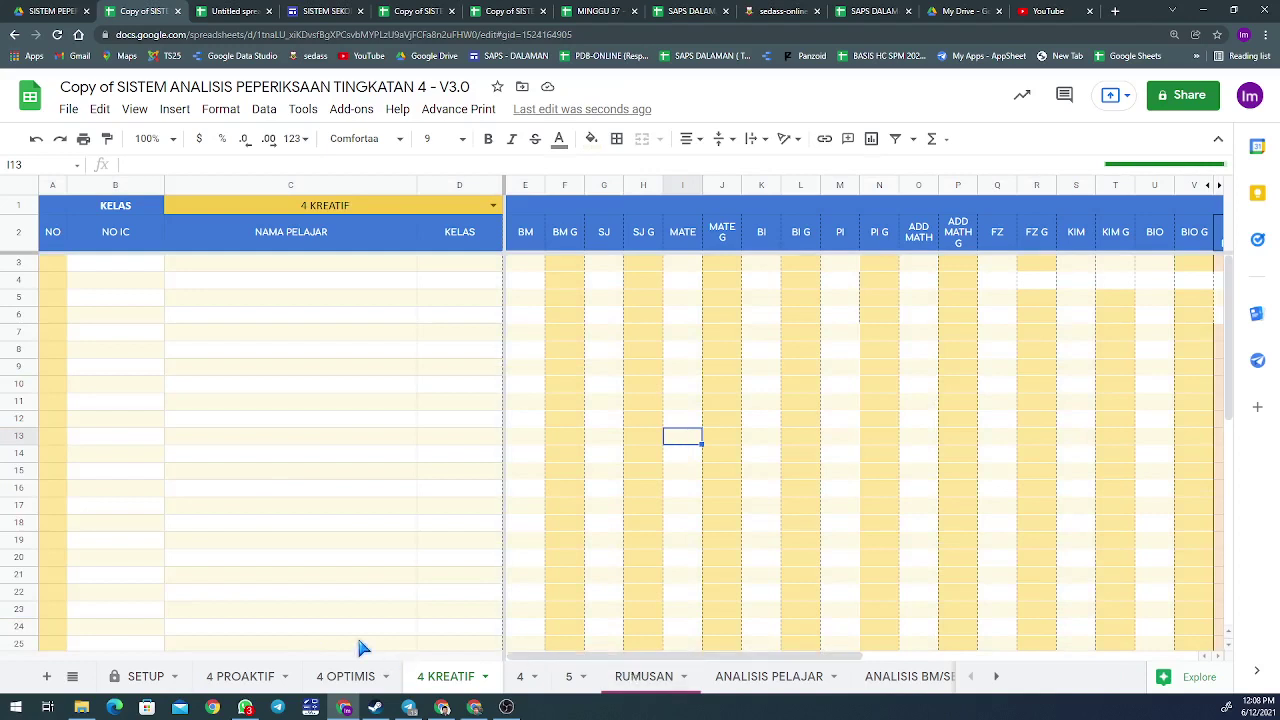
# Review the RUMUSAN sheet's ranked student list, including total marks, average, GP, result, class rank and grade analysis.
pyautogui.click(641, 678)
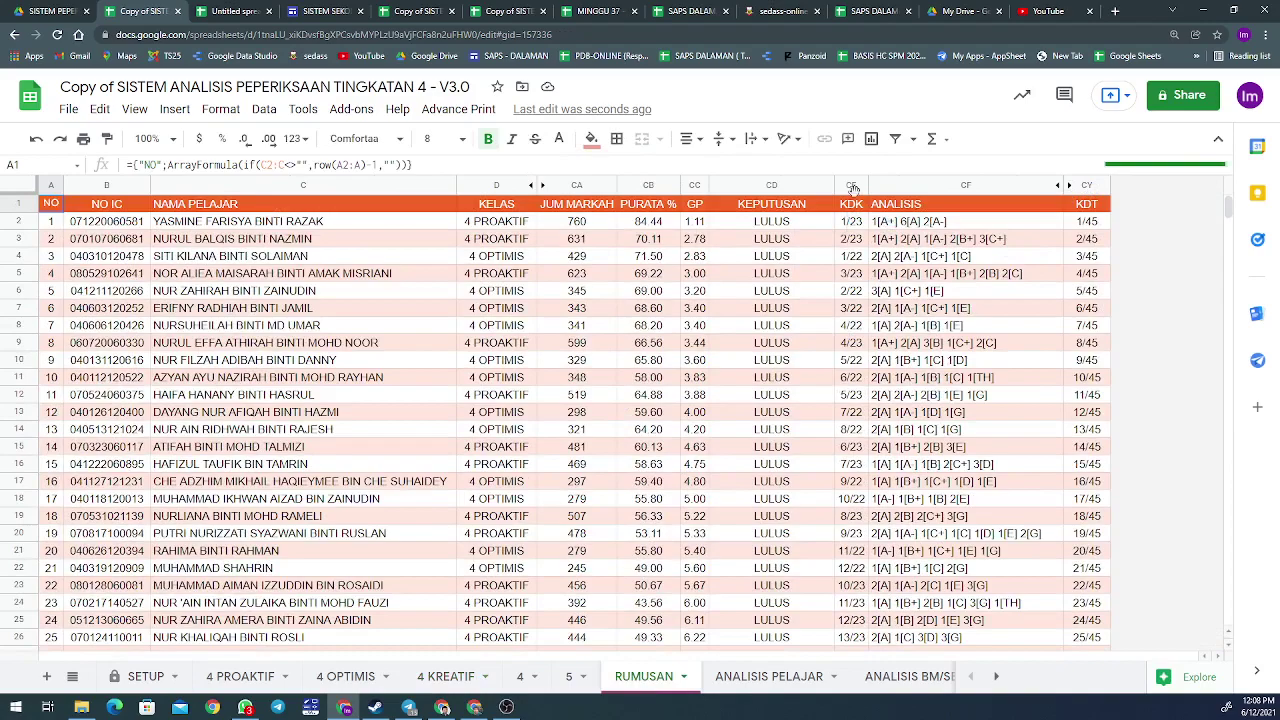
pyautogui.scroll(-1, 760, 310)
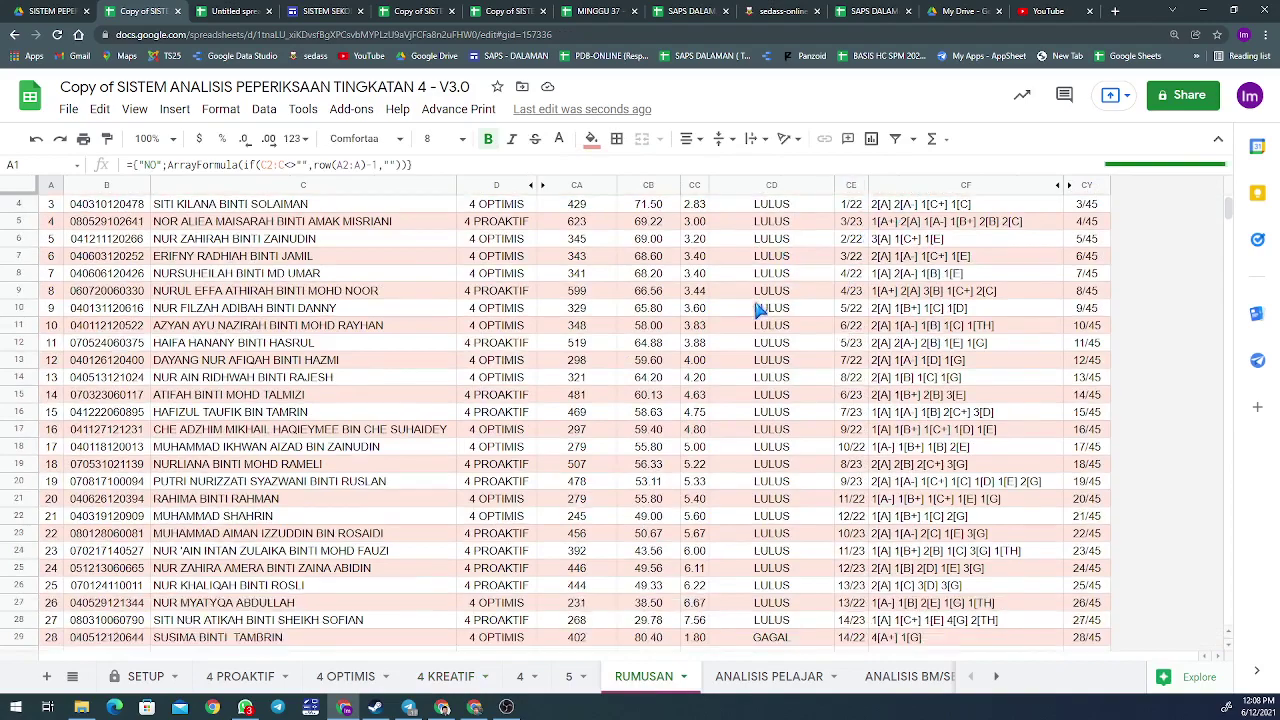
pyautogui.scroll(-5, 757, 308)
pyautogui.scroll(6, 934, 250)
pyautogui.scroll(-2, 910, 400)
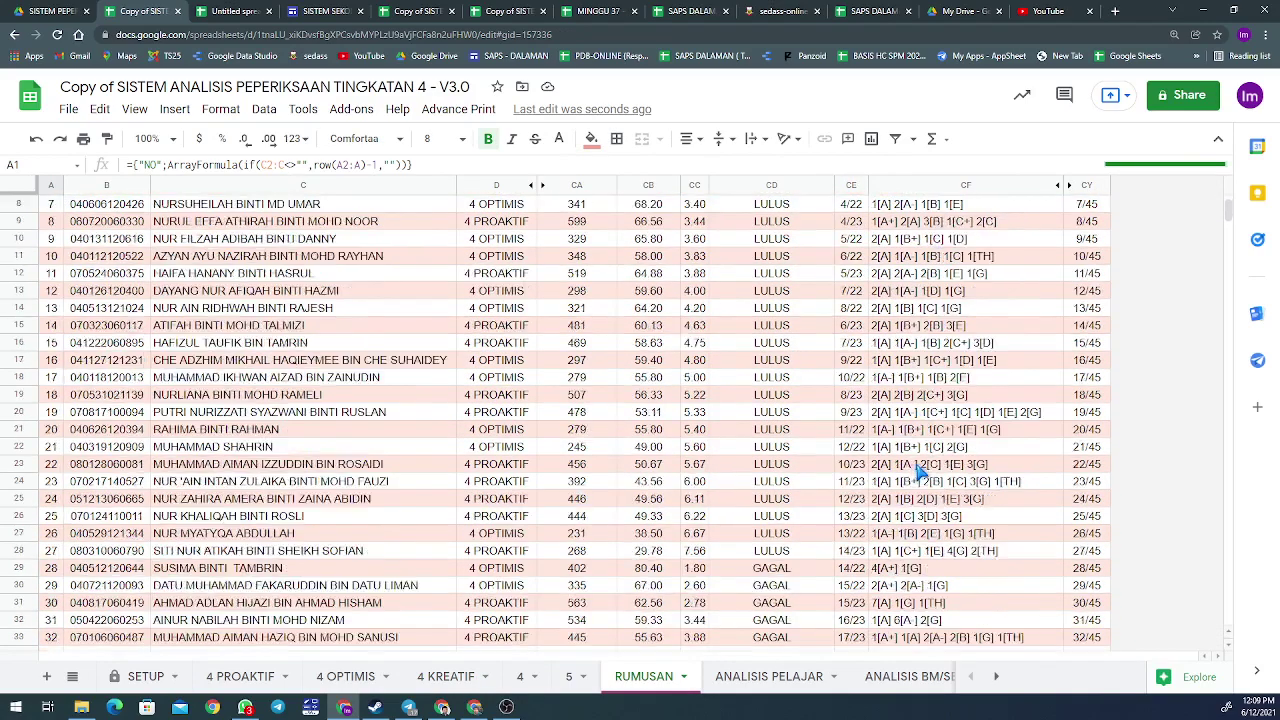
pyautogui.scroll(-3, 918, 470)
pyautogui.scroll(6, 377, 287)
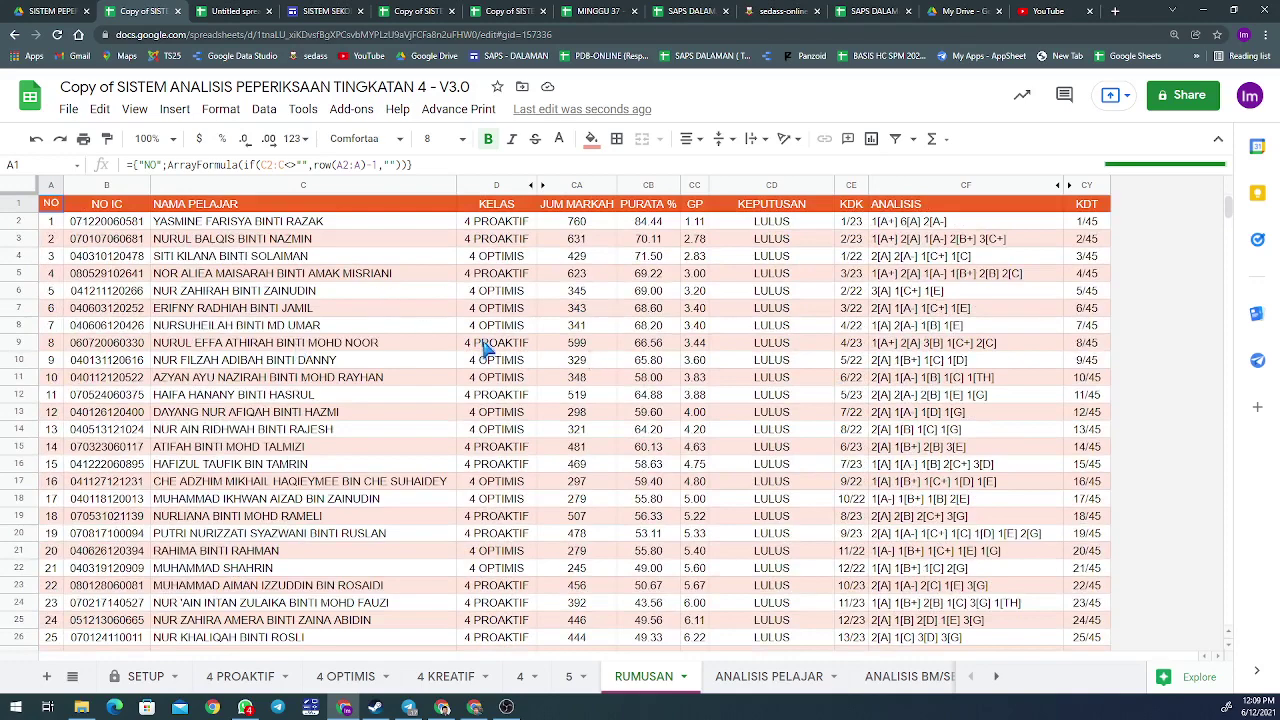
# Examine the PENDIDIKAN ISLAM student ranking on the ANALISIS PELAJAR sheet, including the separate list of absent students.
pyautogui.click(742, 684)
pyautogui.scroll(-1, 677, 506)
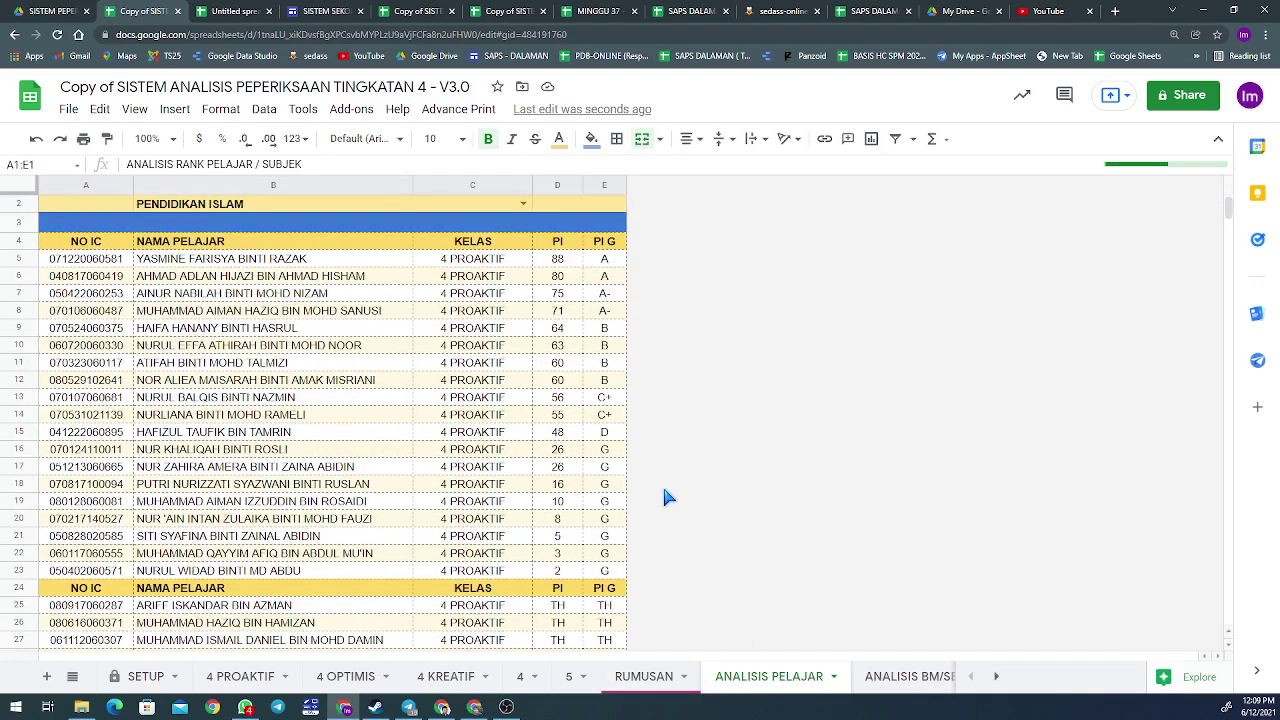
pyautogui.scroll(1, 669, 497)
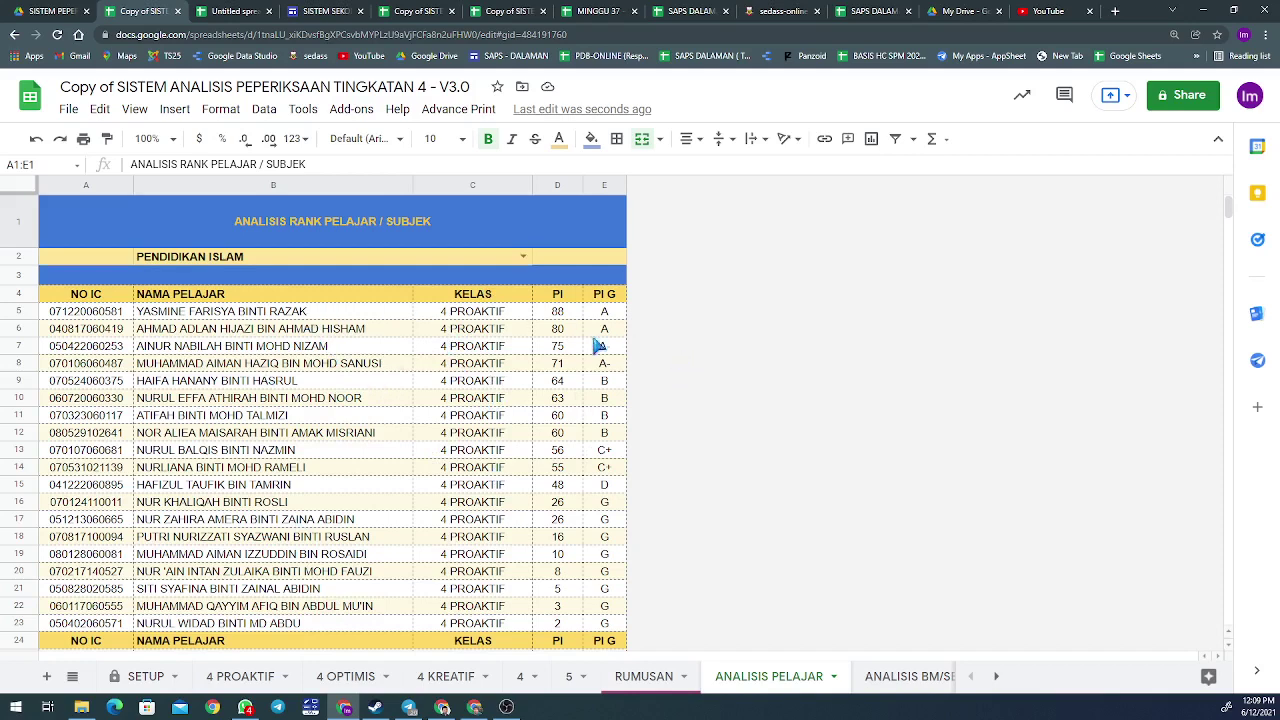
pyautogui.scroll(-1, 566, 325)
pyautogui.scroll(-2, 560, 367)
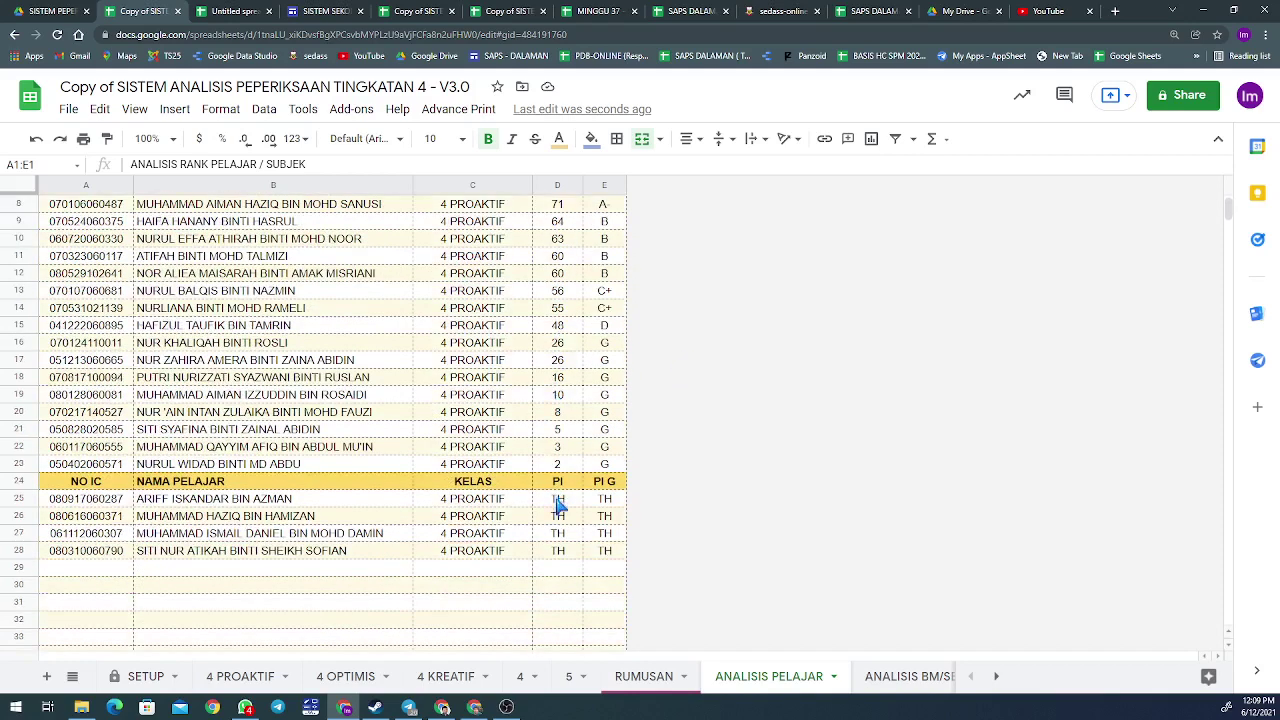
pyautogui.scroll(3, 614, 543)
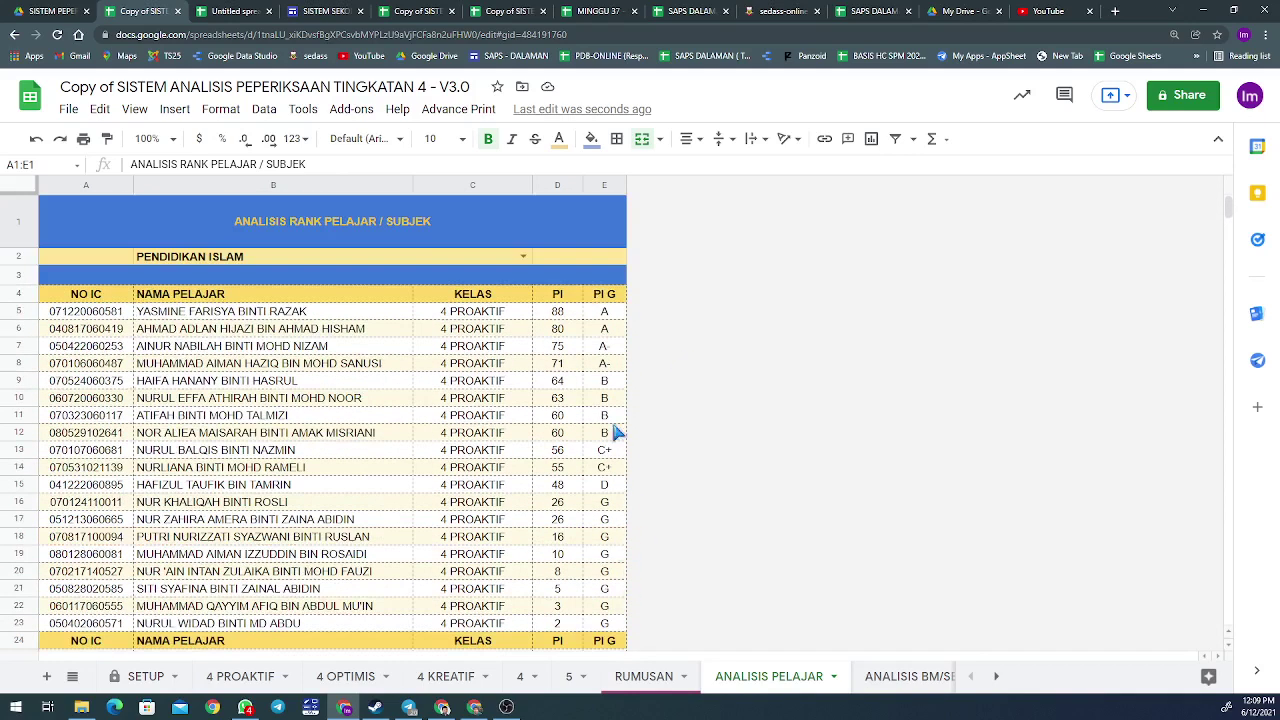
# Set the subject of the ANALISIS PELAJAR ranking to MATEMATIK and review the full student list.
pyautogui.click(509, 261)
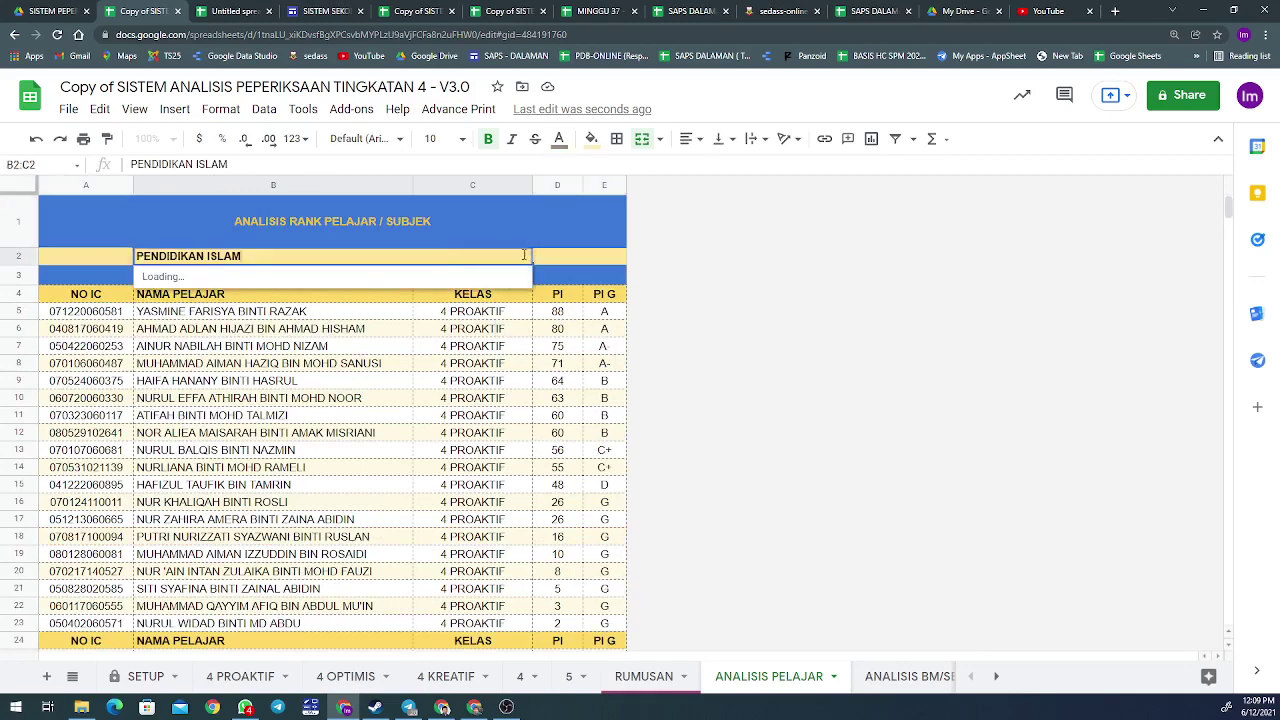
pyautogui.click(191, 317)
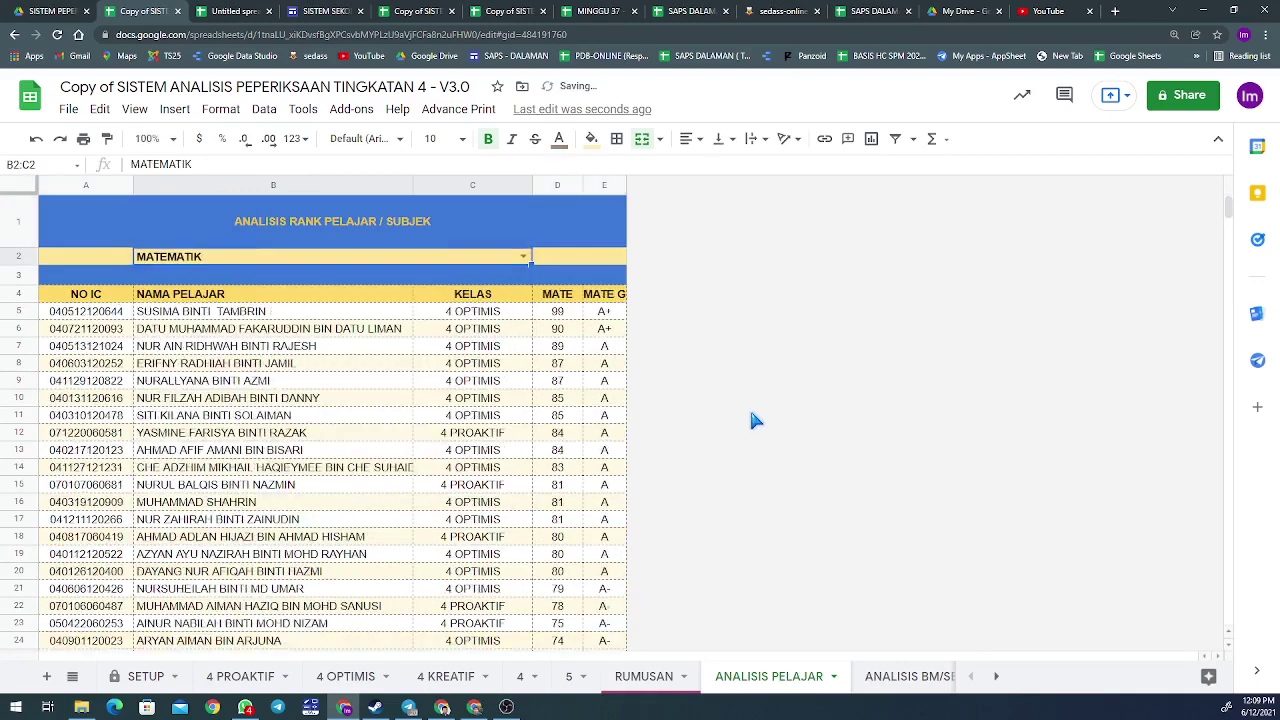
pyautogui.scroll(-5, 617, 400)
pyautogui.scroll(-2, 617, 400)
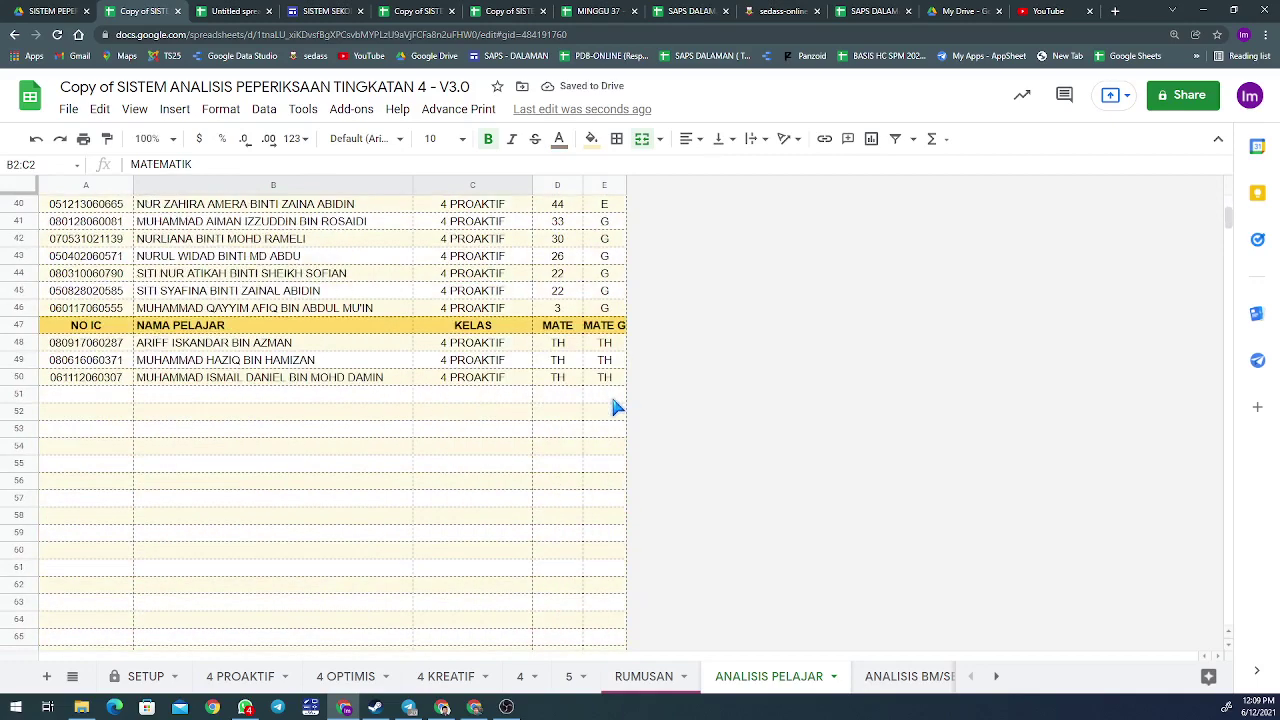
pyautogui.scroll(5, 617, 400)
pyautogui.scroll(3, 612, 400)
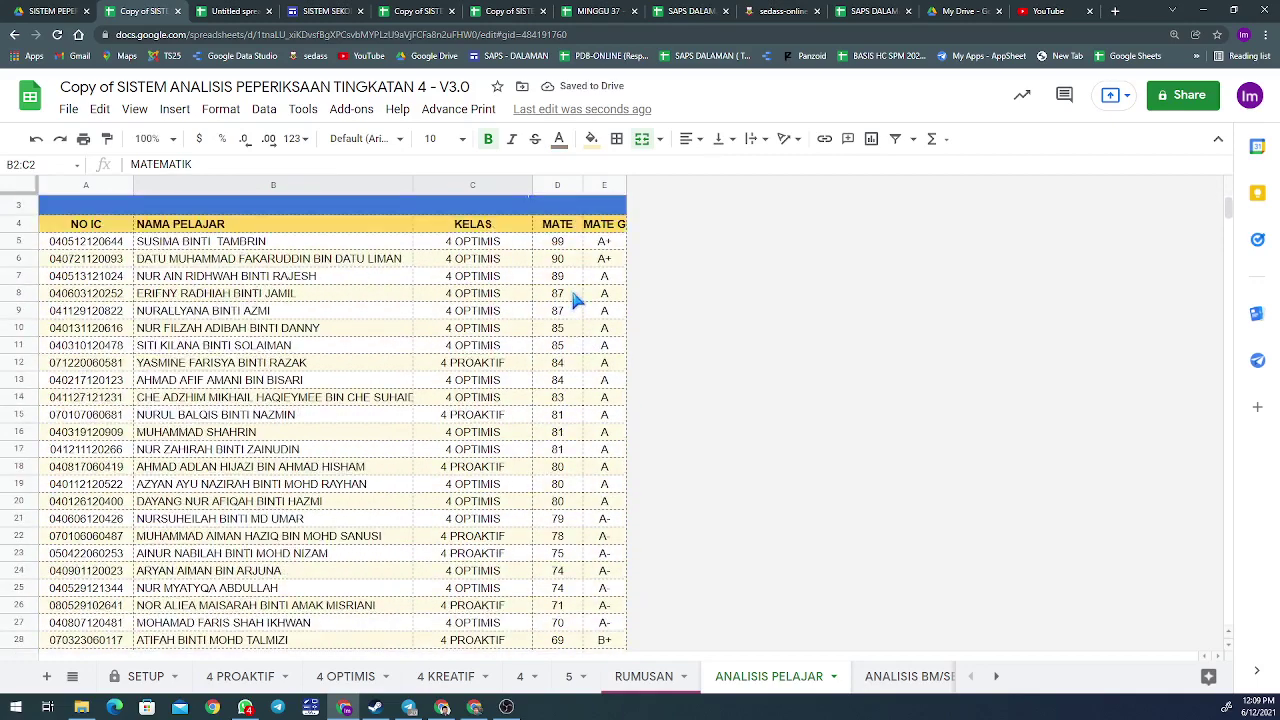
# Set the SUBJEK filter on the ANALISIS BM/SEJARAH sheet to GAGAL SEJARAH SAHAJA.
pyautogui.click(886, 677)
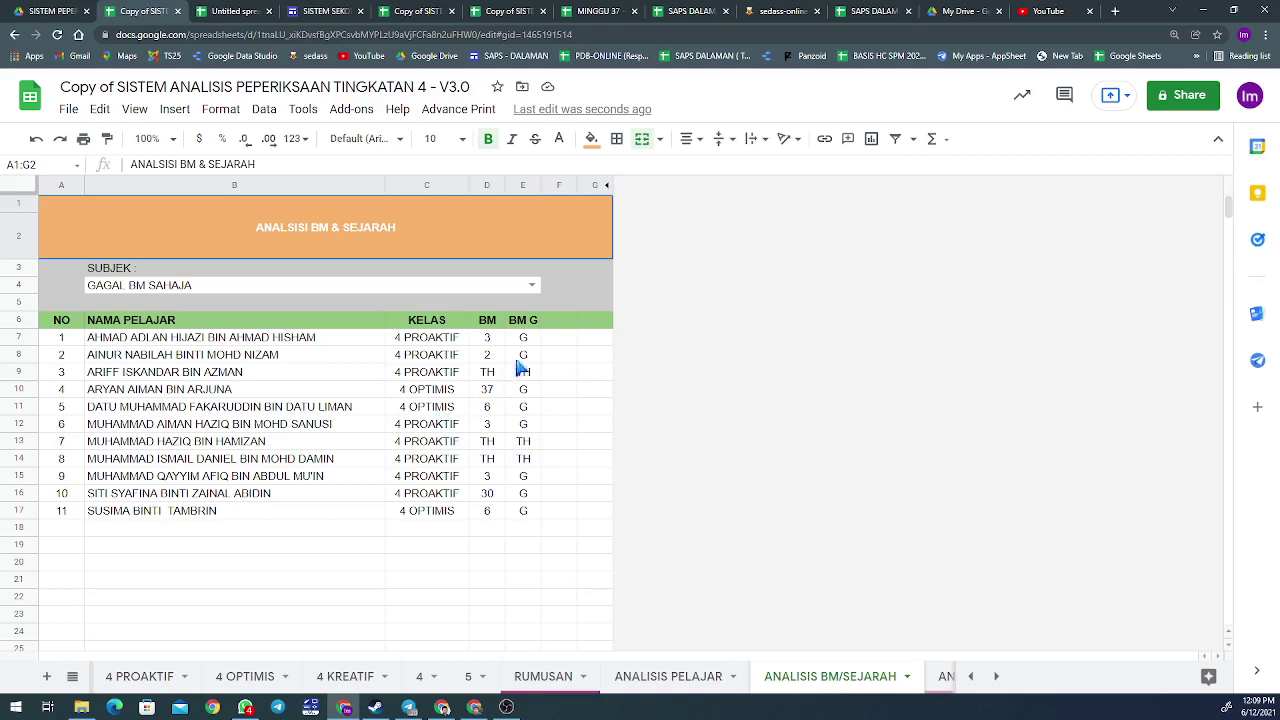
pyautogui.click(531, 285)
pyautogui.click(276, 330)
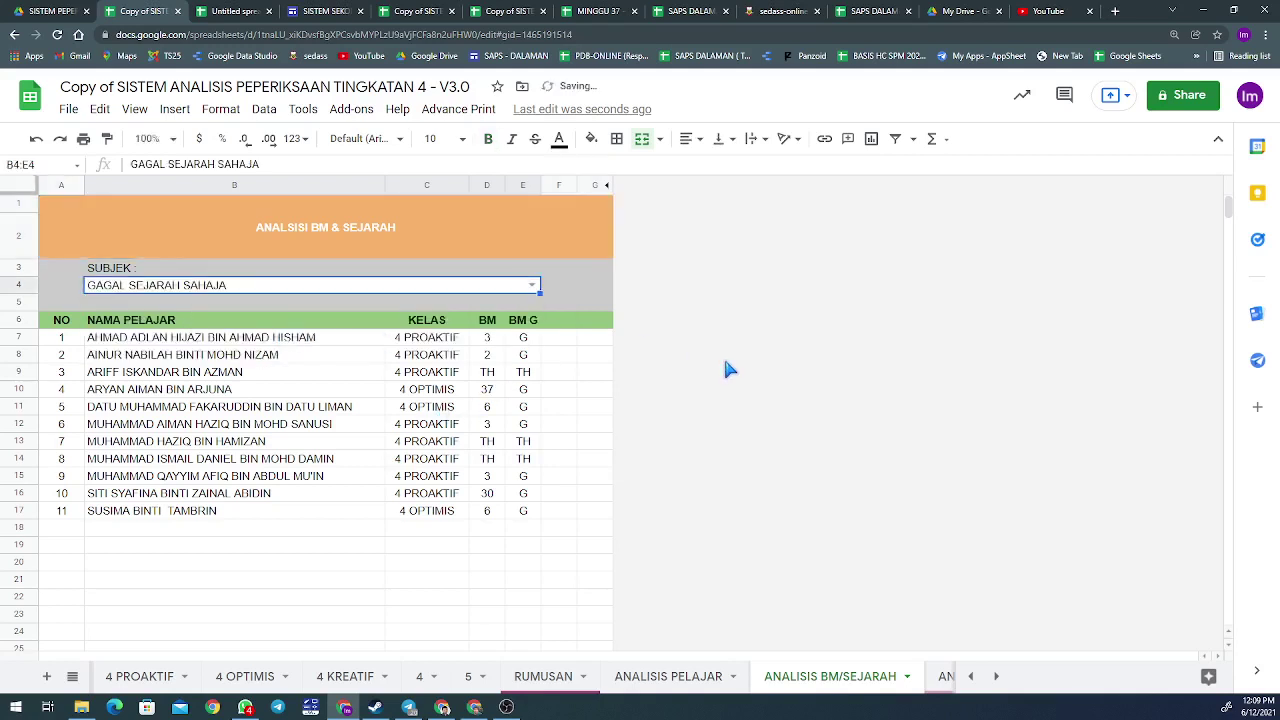
# Set the SUBJEK filter to GAGAL BM DAN SEJARAH and narrow the NO column slightly.
pyautogui.click(531, 285)
pyautogui.click(217, 347)
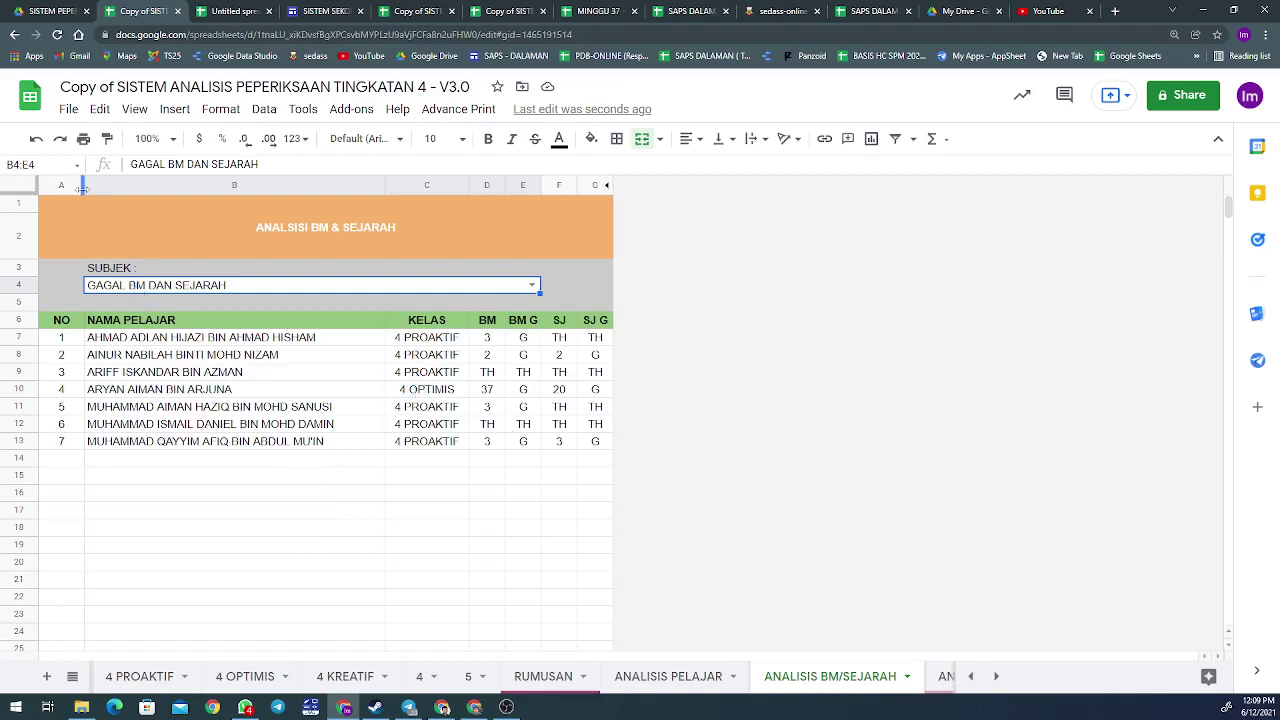
pyautogui.moveTo(83, 188); pyautogui.dragTo(72, 188)
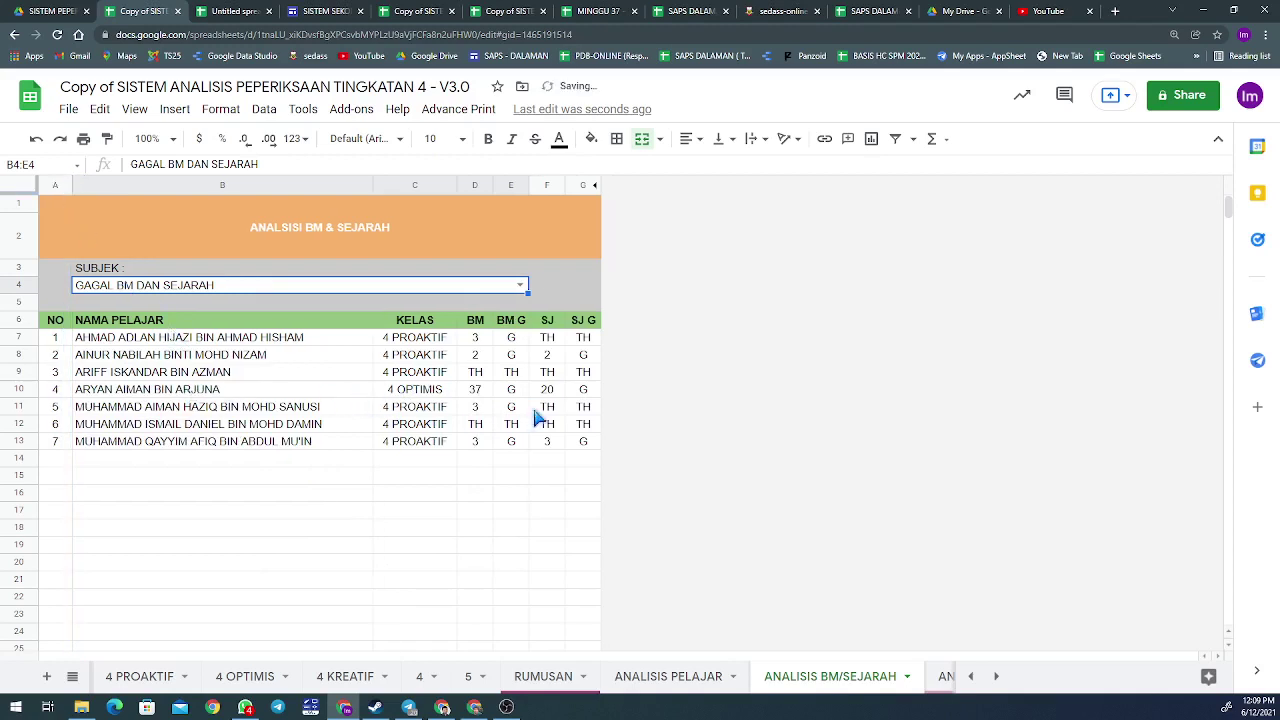
pyautogui.scroll(-2, 826, 688)
# Examine the class and subject achievement tables on the ANALISIS KESELURUHAN sheet.
pyautogui.click(826, 677)
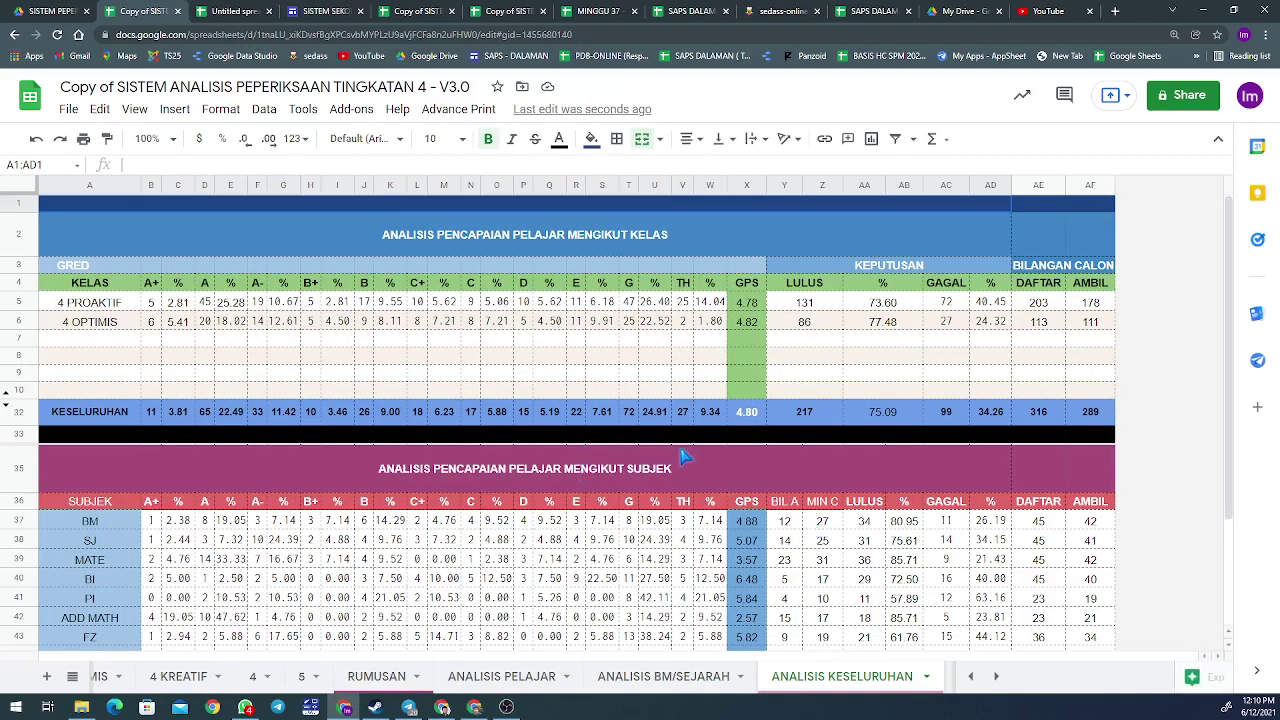
pyautogui.scroll(-3, 784, 468)
pyautogui.scroll(3, 784, 468)
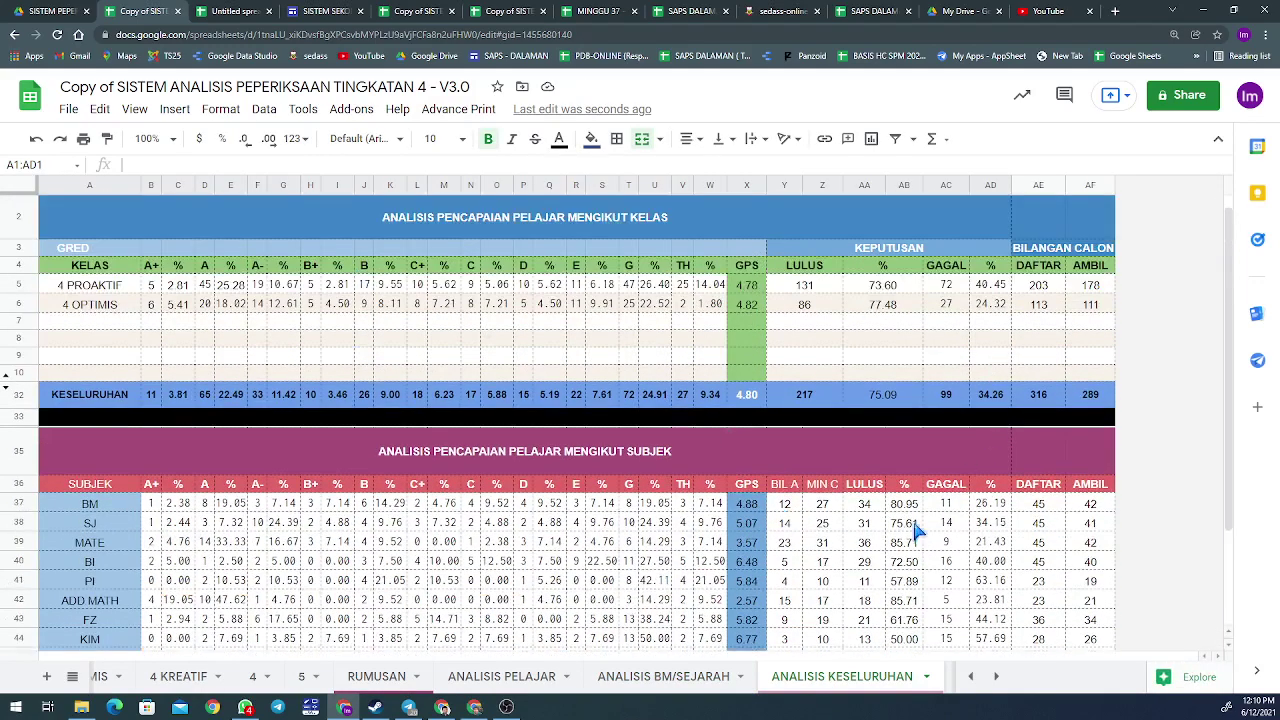
pyautogui.click(605, 455)
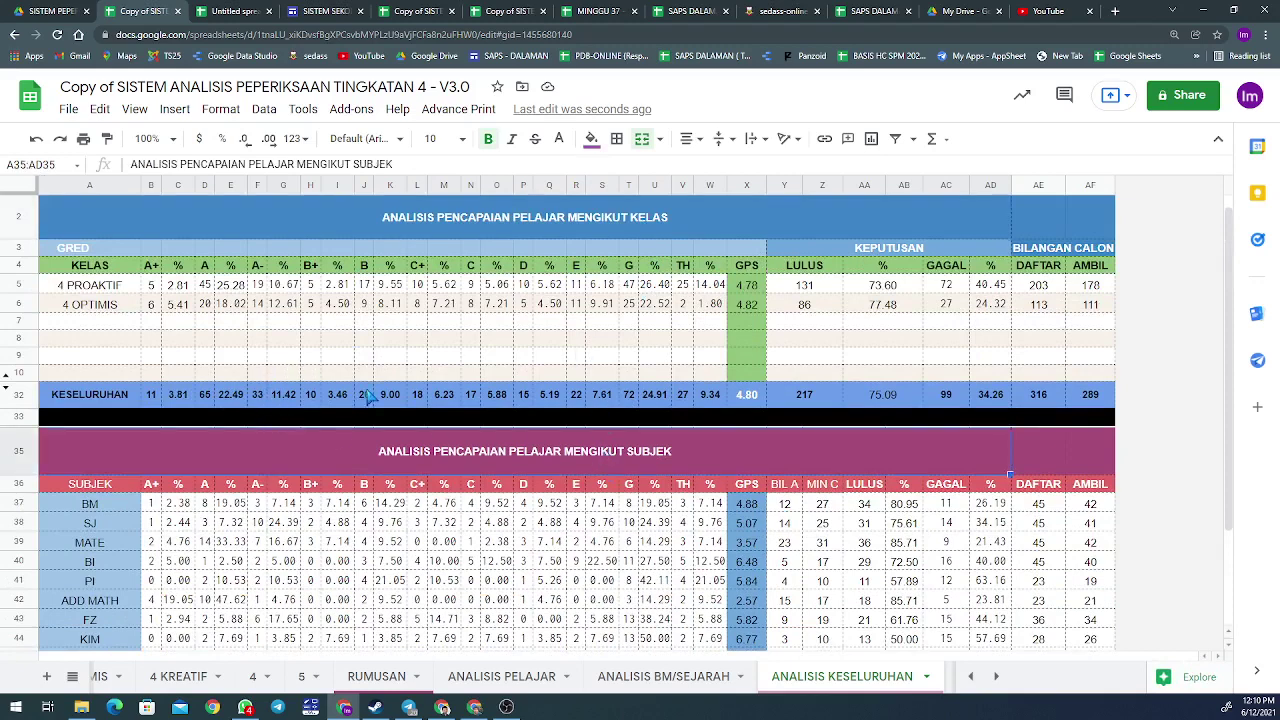
pyautogui.scroll(1, 370, 396)
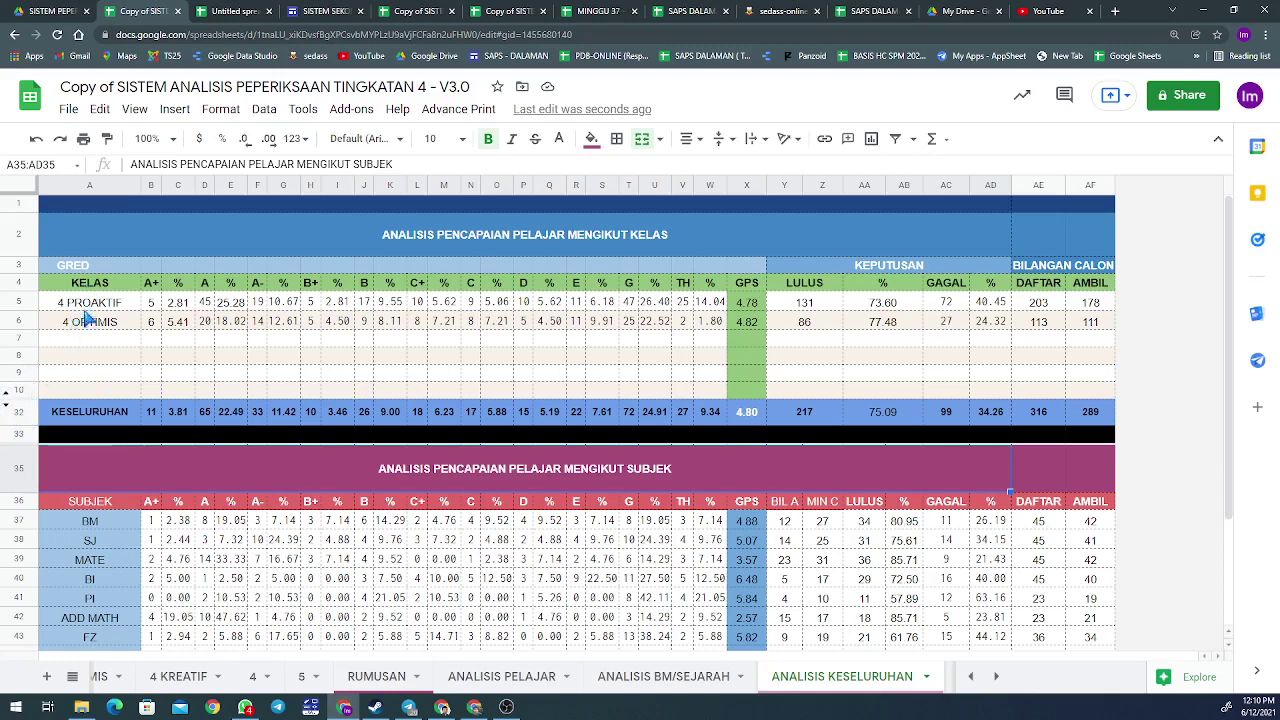
# Unhide rows 11 to 31 of the class achievement table on the ANALISIS KESELURUHAN sheet.
pyautogui.click(6, 394)
pyautogui.scroll(-4, 110, 420)
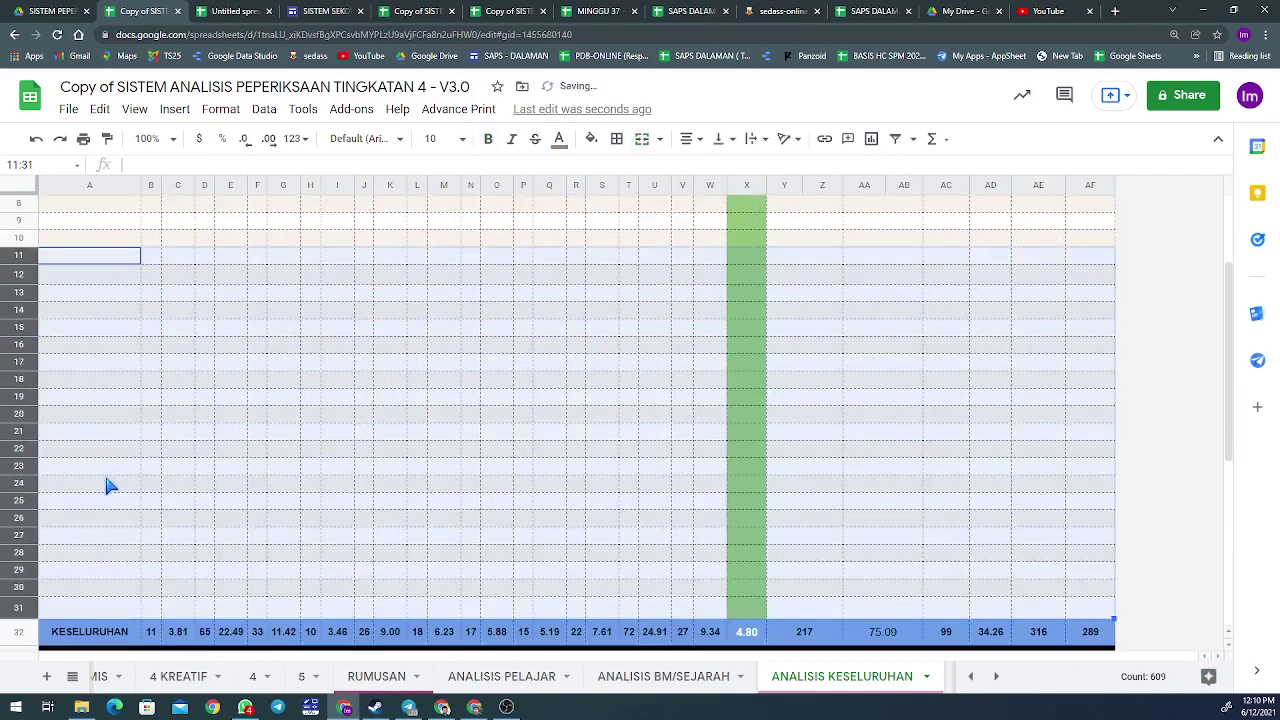
pyautogui.scroll(2, 108, 495)
pyautogui.scroll(1, 106, 496)
pyautogui.click(112, 492)
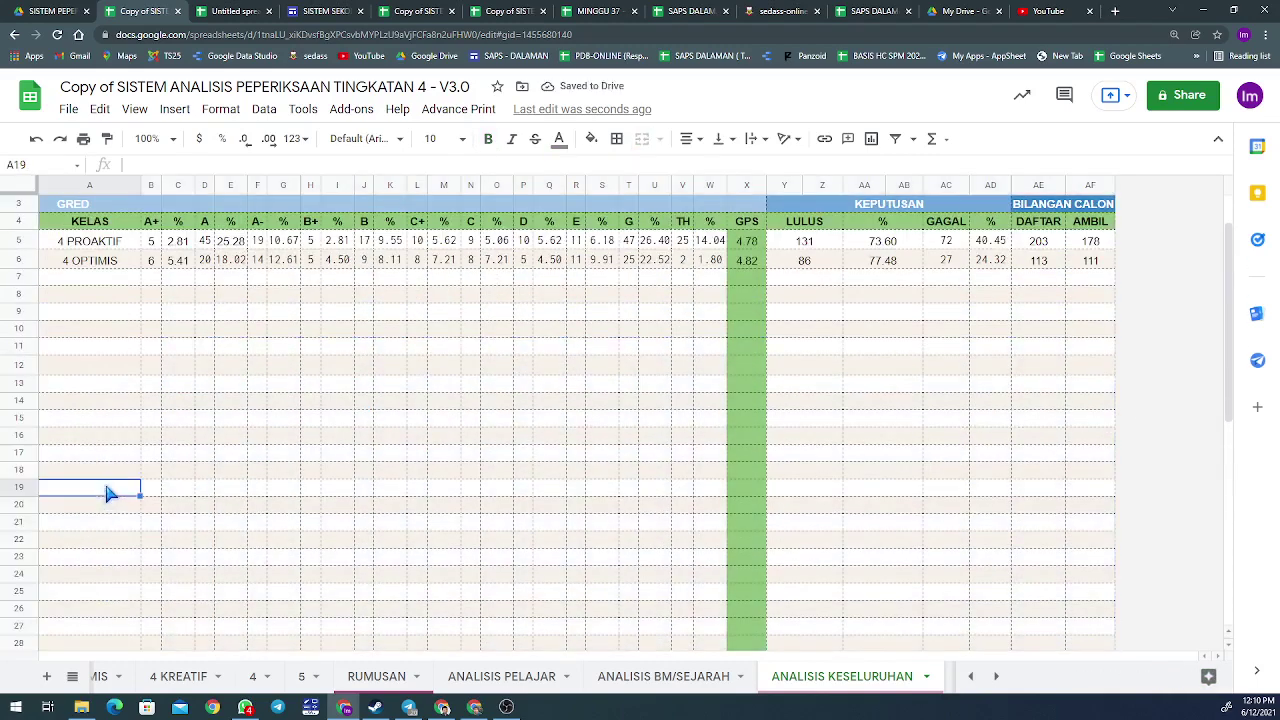
# Hide rows 14 to 31 of the class achievement table on the ANALISIS KESELURUHAN sheet.
pyautogui.scroll(-3, 36, 565)
pyautogui.moveTo(24, 484); pyautogui.dragTo(18, 248)
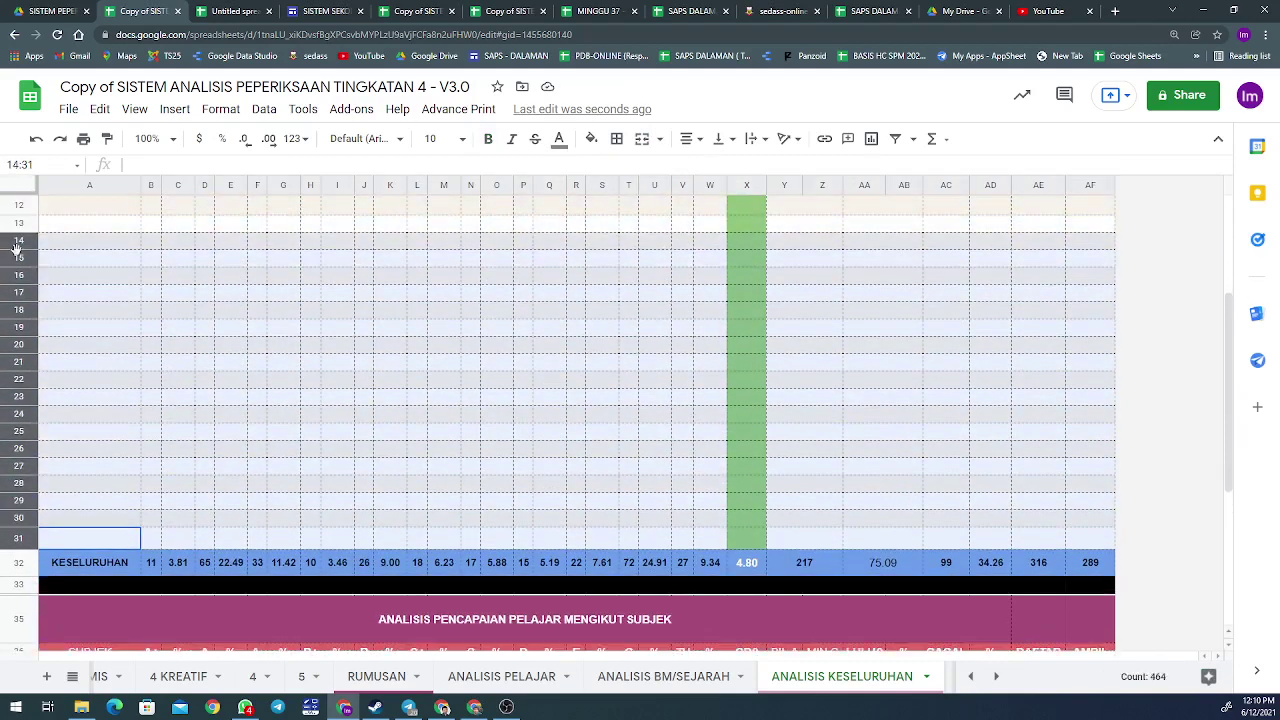
pyautogui.rightClick(16, 248)
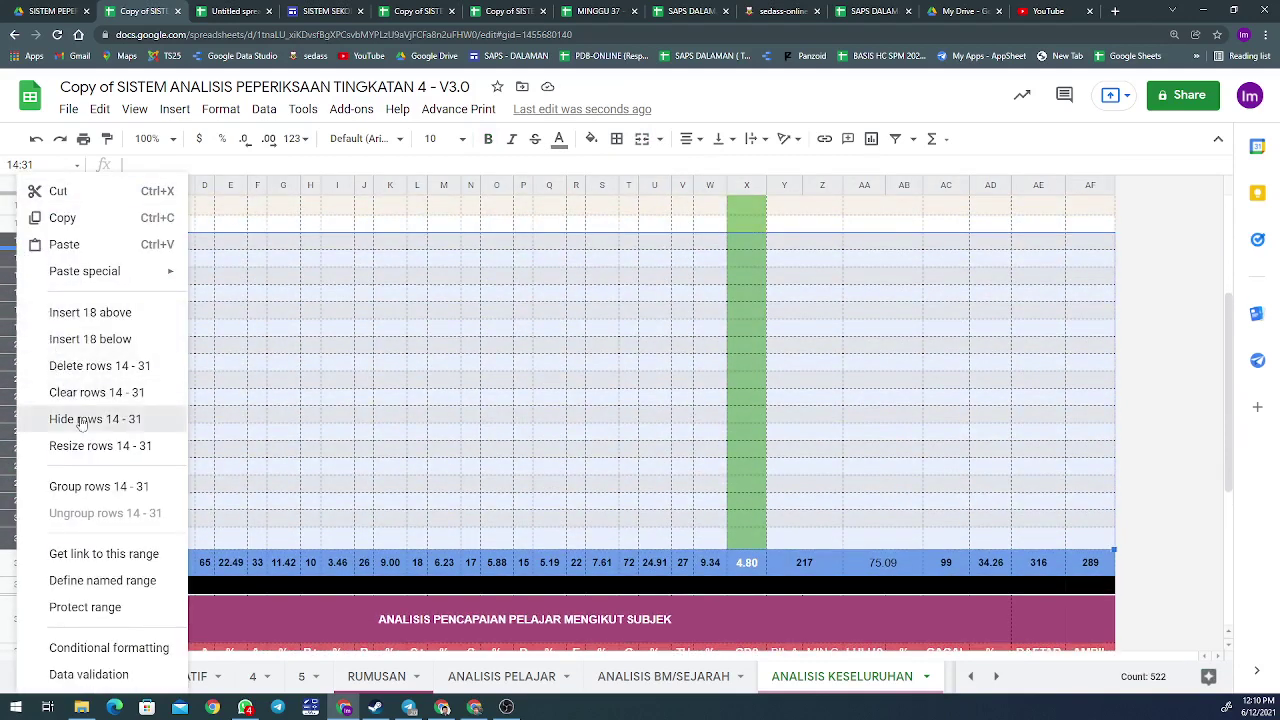
pyautogui.click(45, 418)
pyautogui.scroll(4, 310, 428)
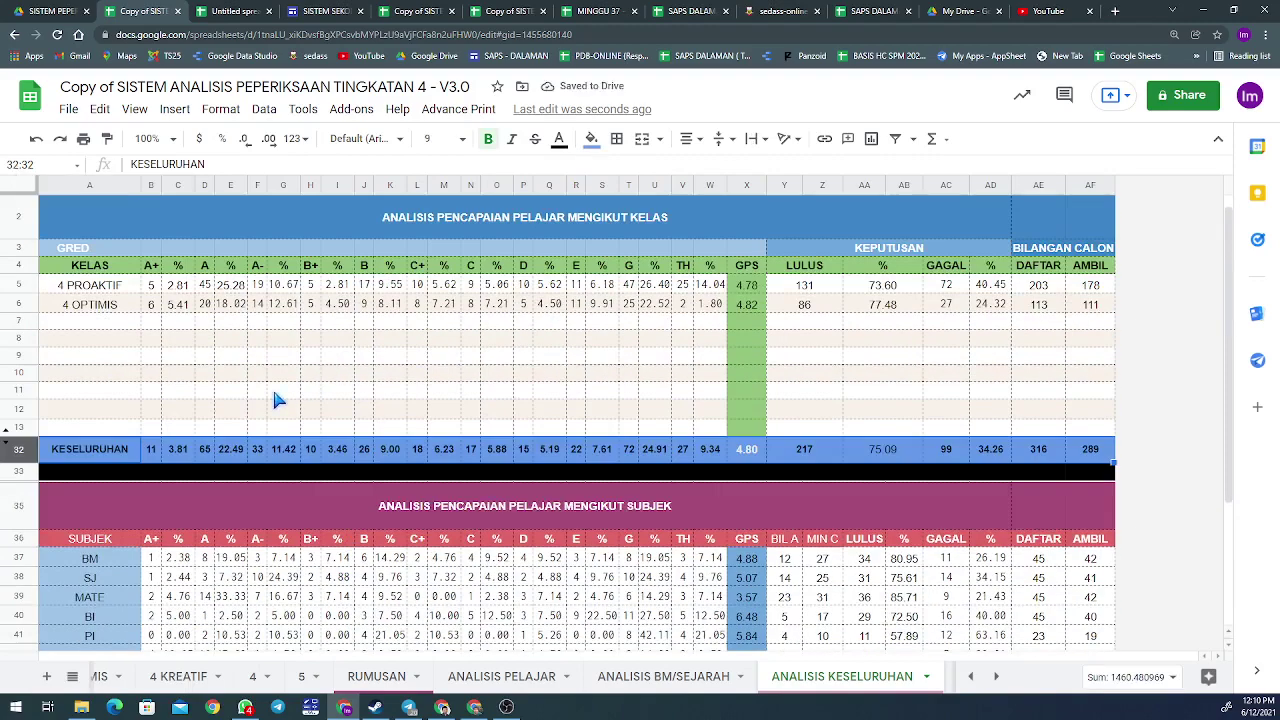
# Examine the subject achievement table, and the V1 and V2 tables on the ANALISIS PENUH sheet.
pyautogui.scroll(-3, 312, 400)
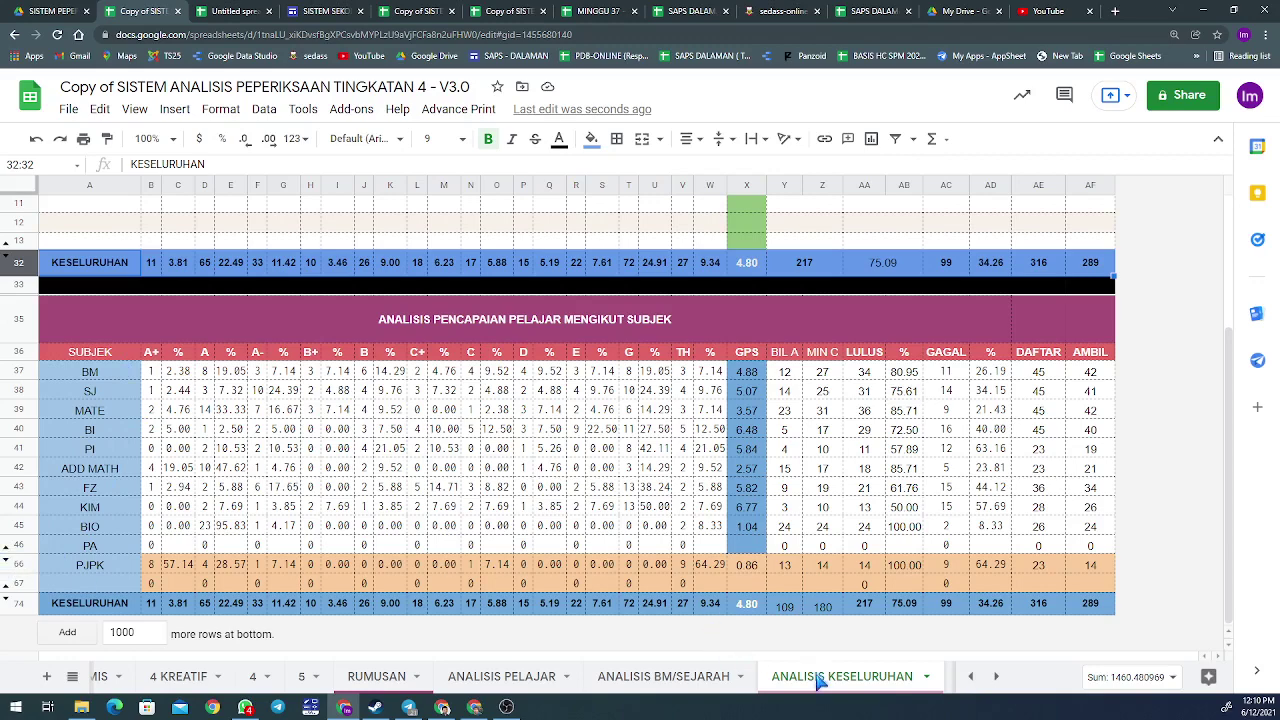
pyautogui.scroll(-2, 797, 674)
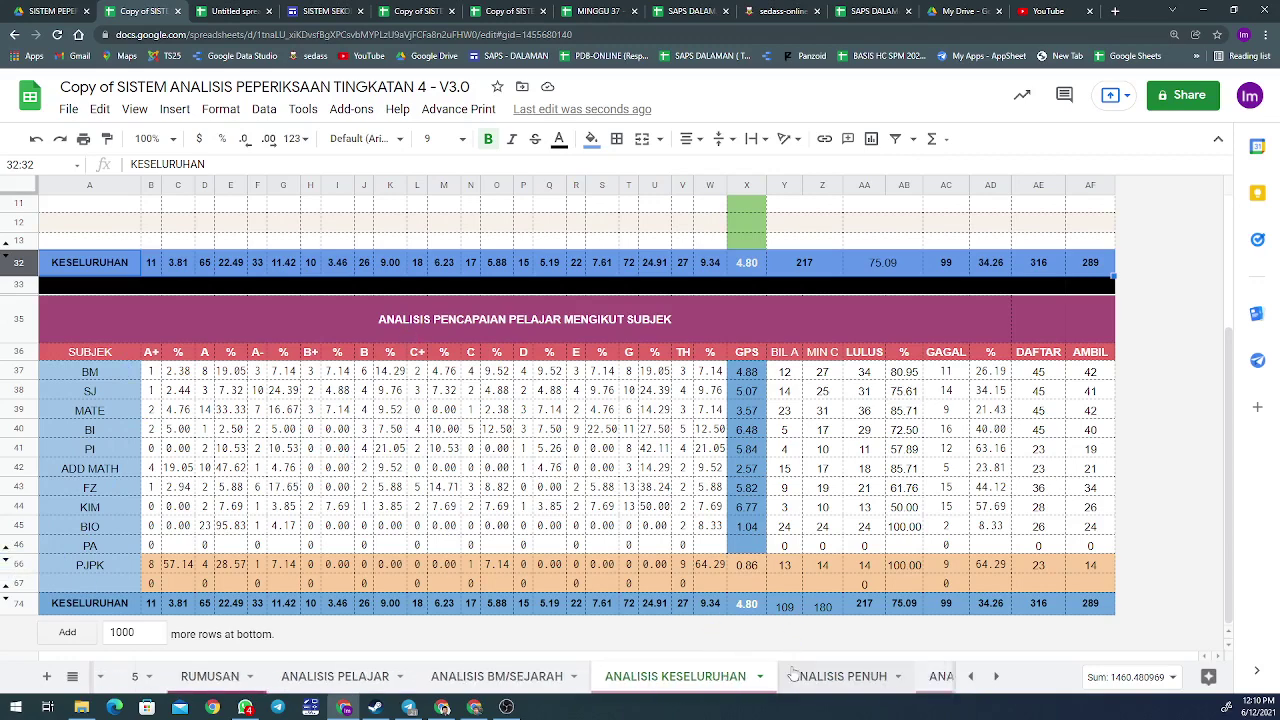
pyautogui.click(828, 677)
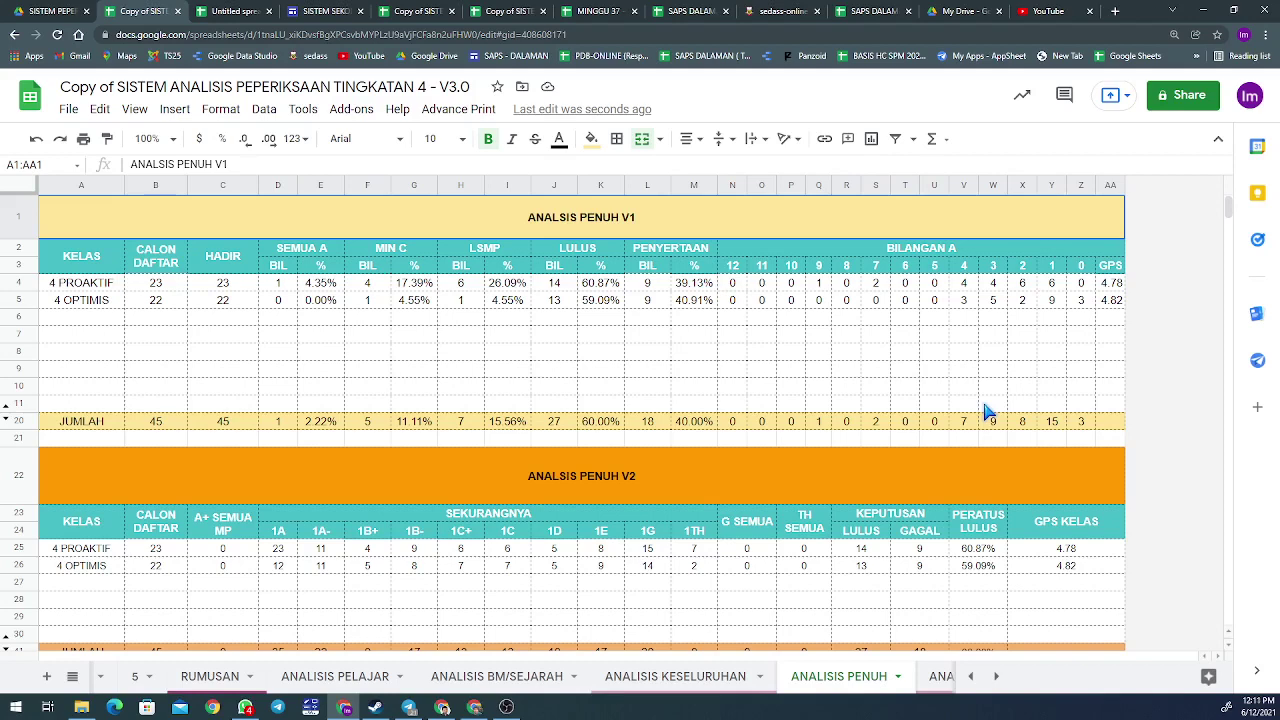
pyautogui.scroll(-1, 912, 505)
pyautogui.scroll(1, 904, 507)
pyautogui.scroll(-1, 1000, 545)
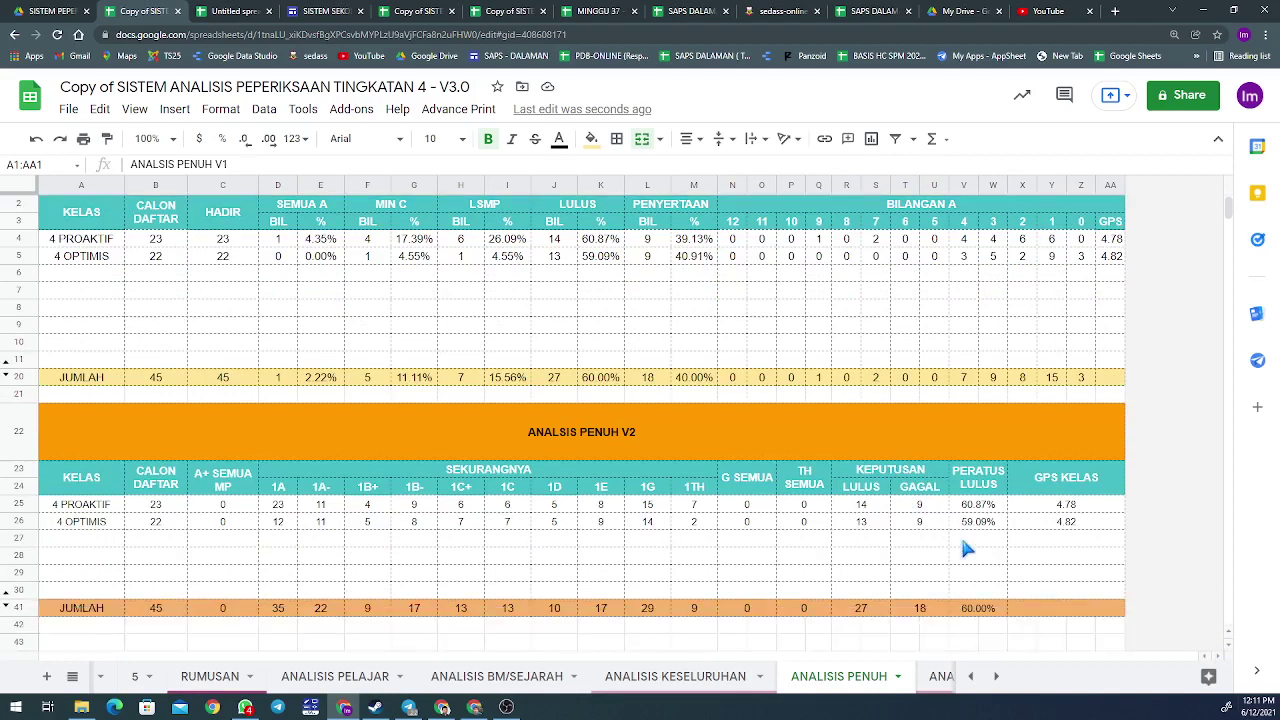
# Set the PILIH SUBJEK selection on the ANALISIS SUBJEK / KELAS sheet to MATEMATIK.
pyautogui.click(928, 677)
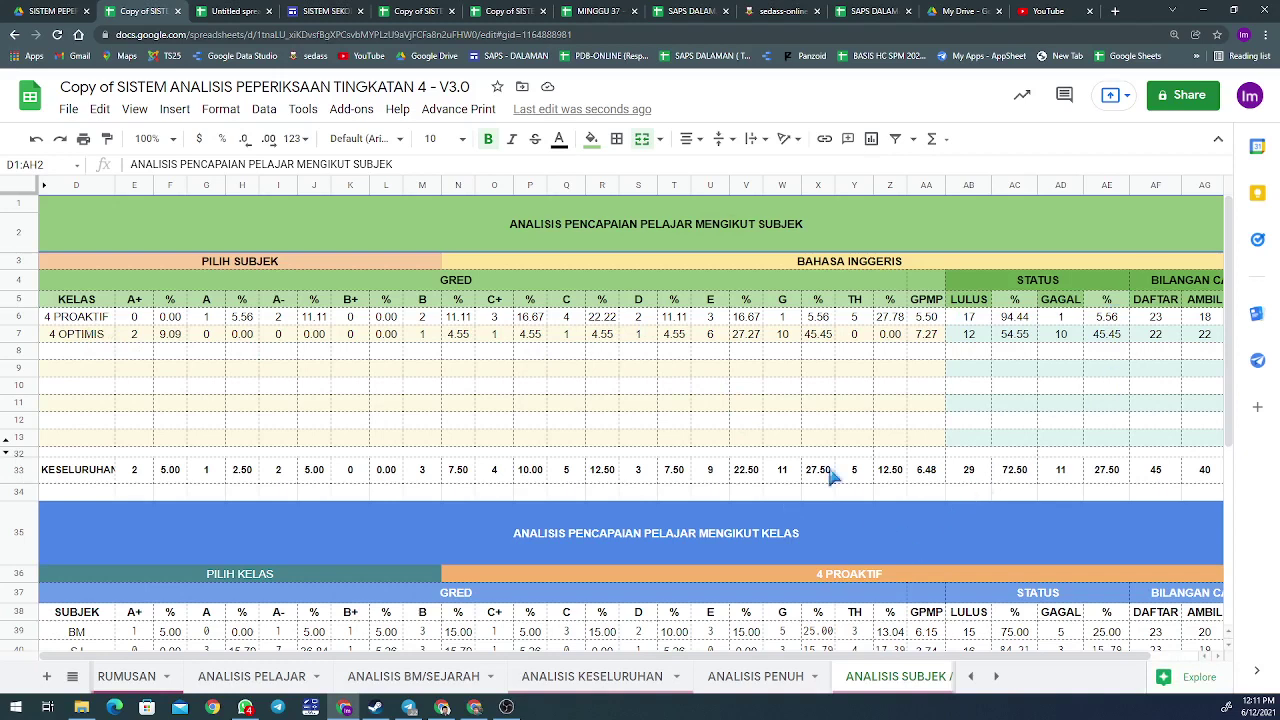
pyautogui.hscroll(2, 872, 650)
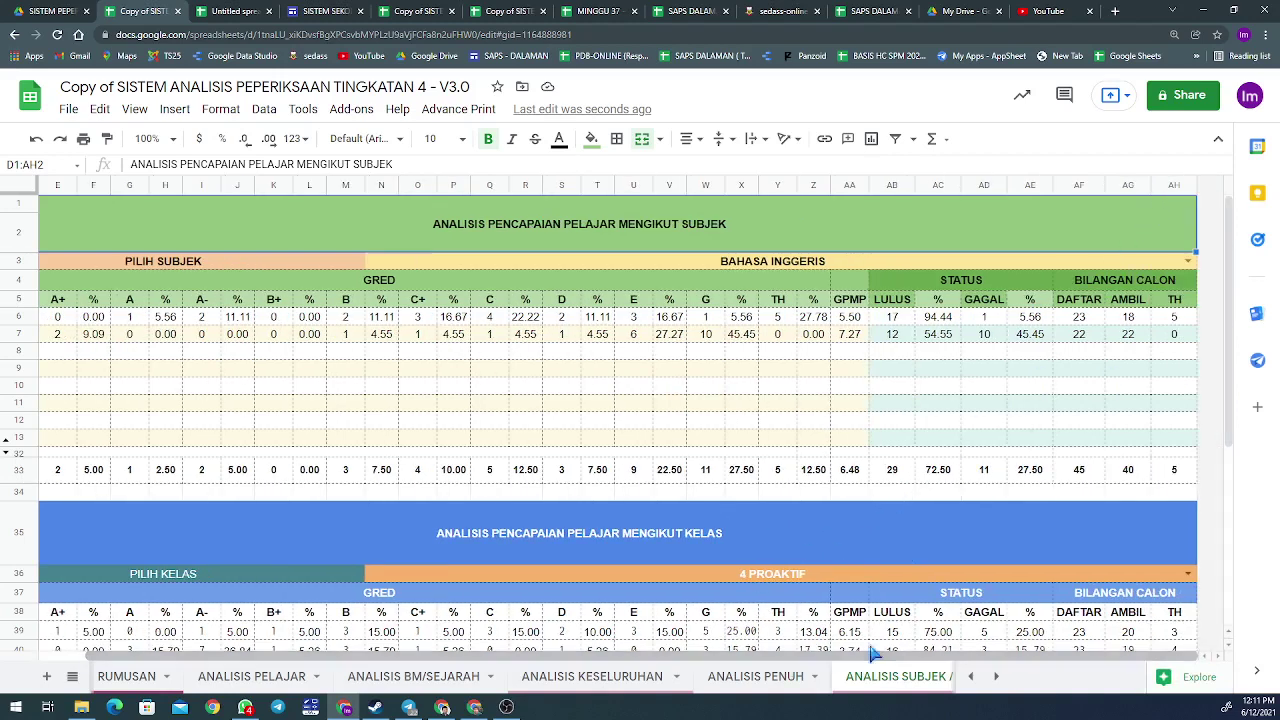
pyautogui.click(1188, 261)
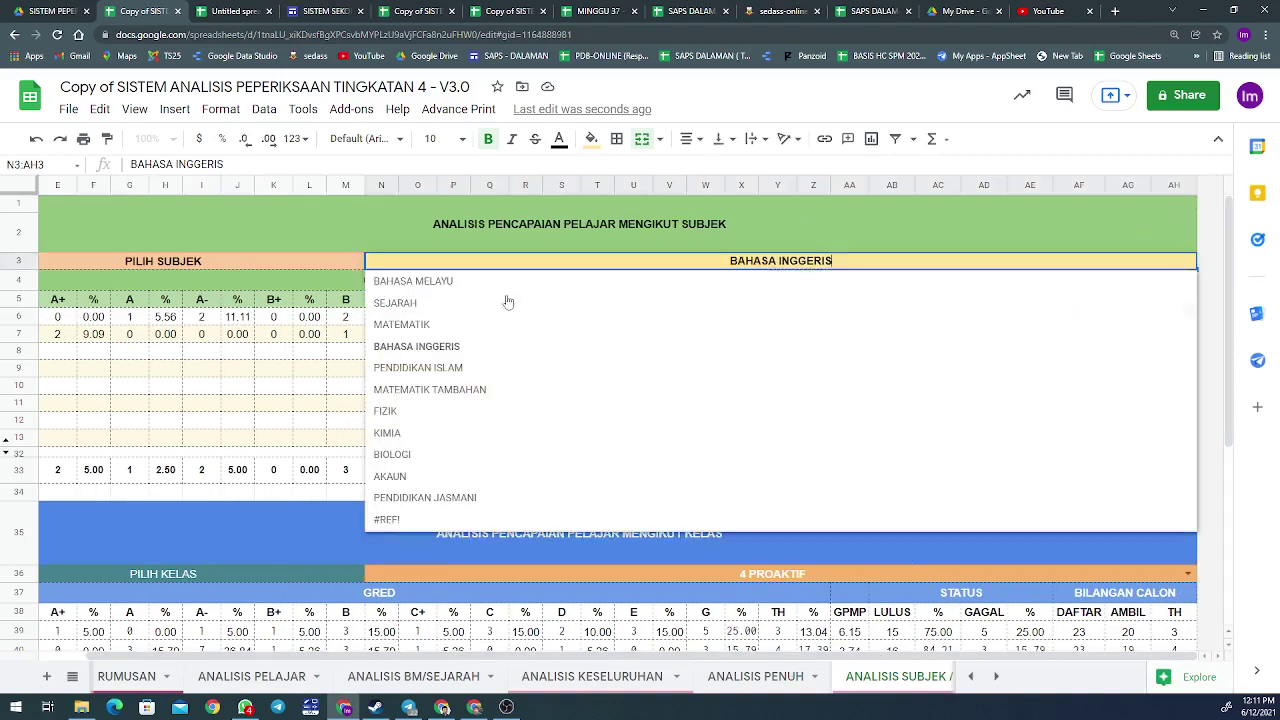
pyautogui.click(446, 333)
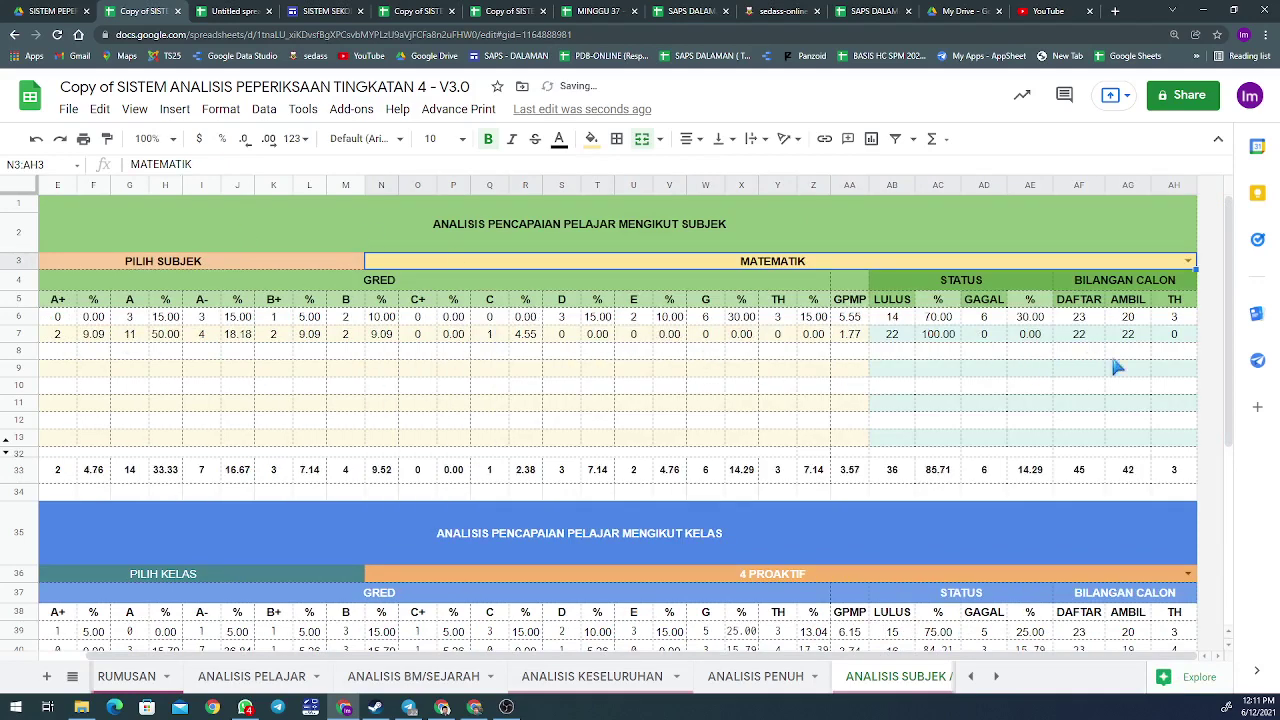
# Examine the achievement-by-class table for 4 PROAKTIF, from its subject names to the KESELURUHAN row.
pyautogui.scroll(-2, 672, 497)
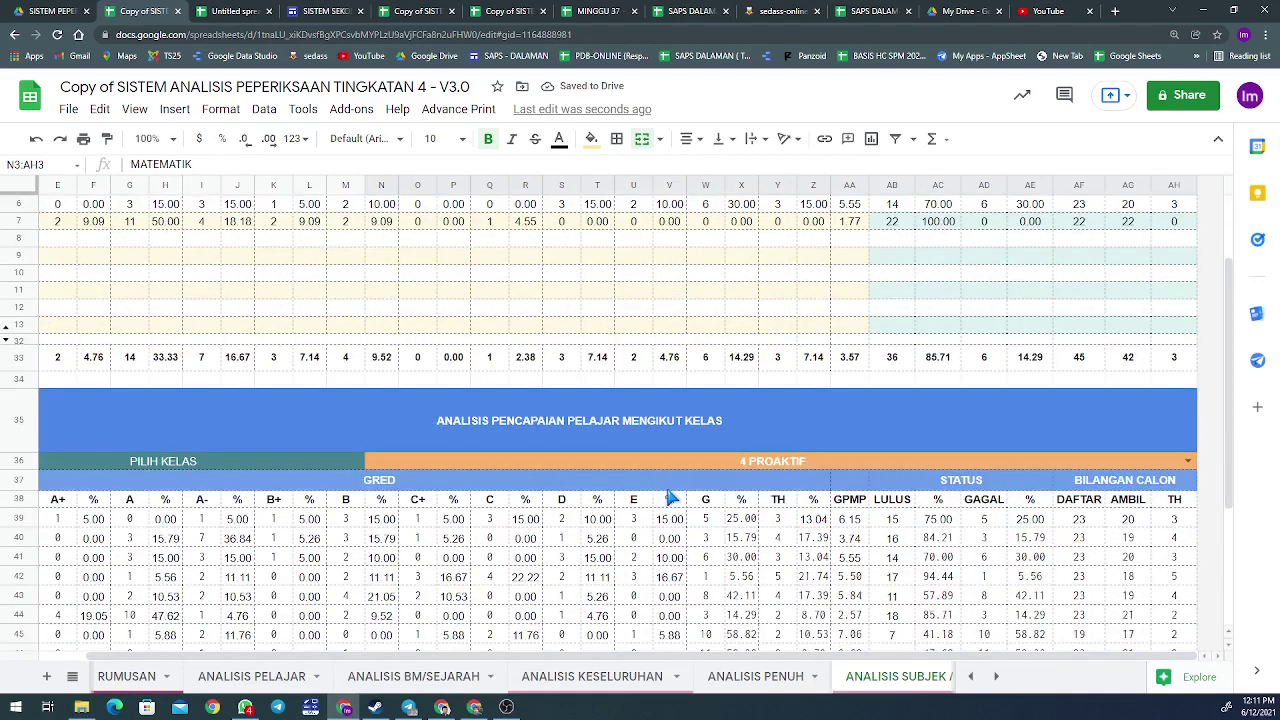
pyautogui.scroll(-1, 826, 466)
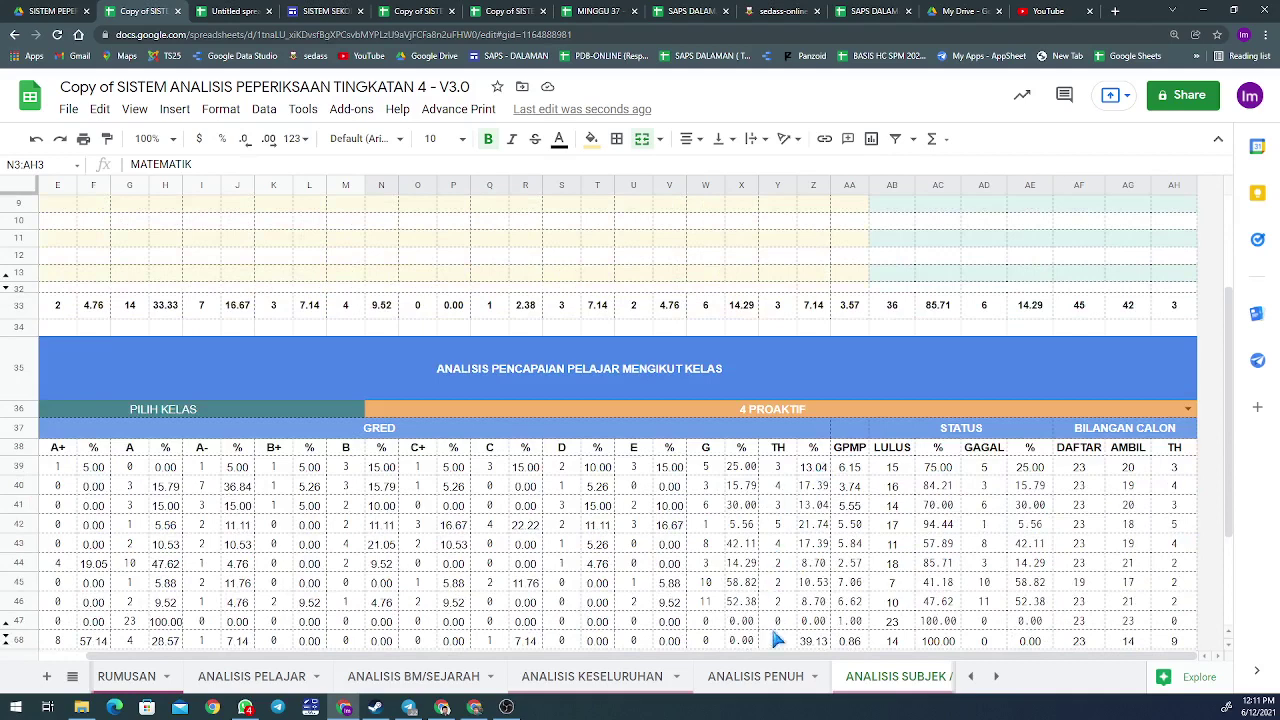
pyautogui.moveTo(775, 658); pyautogui.dragTo(553, 645)
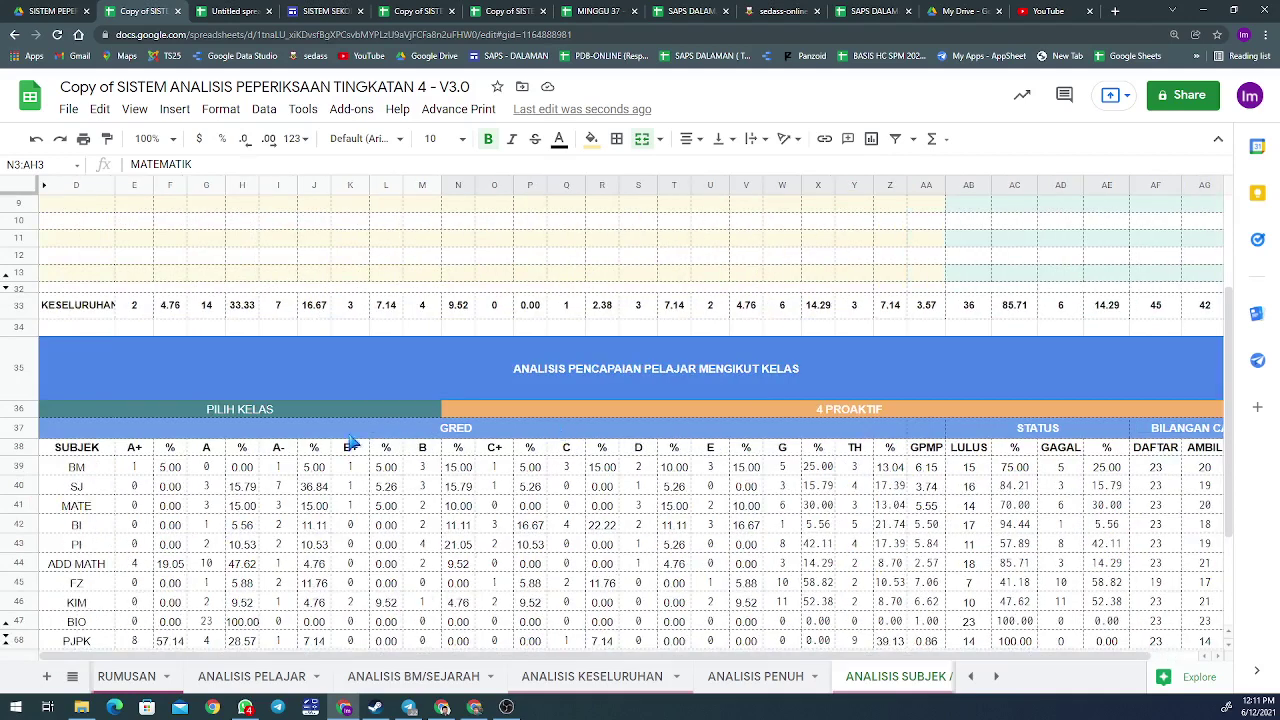
pyautogui.scroll(-1, 304, 472)
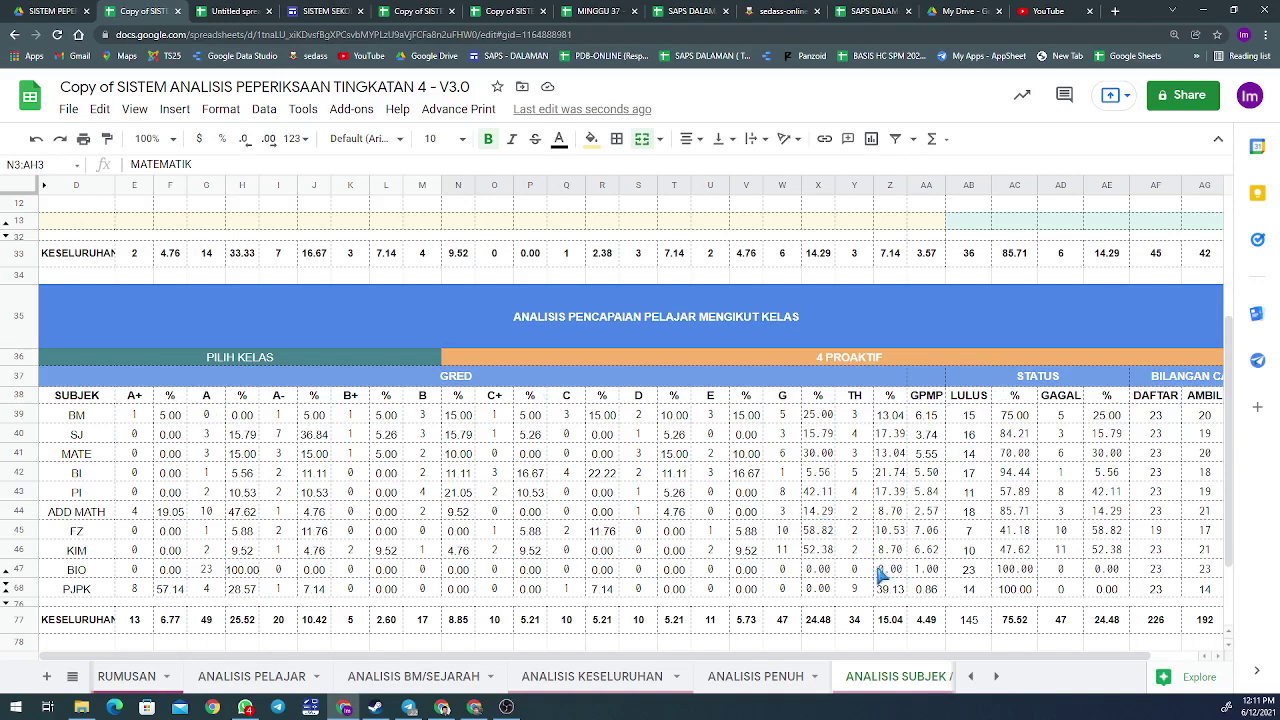
# Set the SUBJEK selection on the GRAF SUBJEK sheet to MATE and view the subject's grade chart.
pyautogui.scroll(-2, 867, 680)
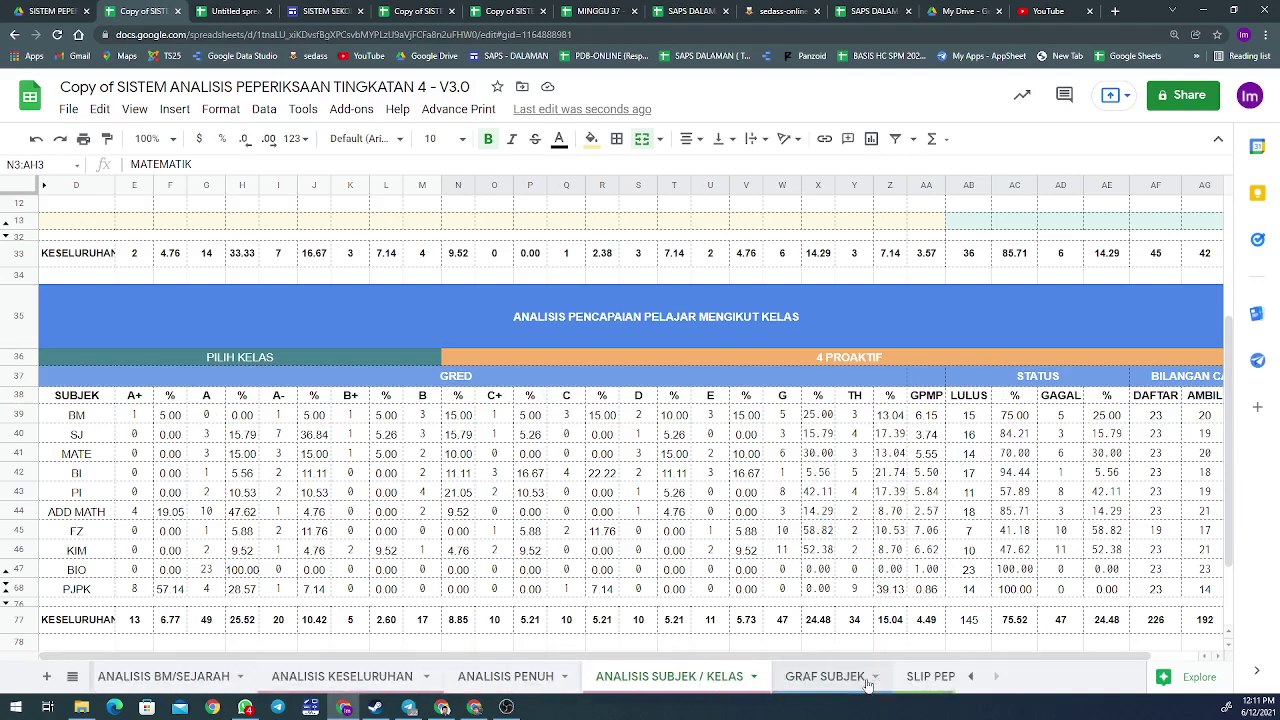
pyautogui.click(792, 676)
pyautogui.scroll(-3, 503, 466)
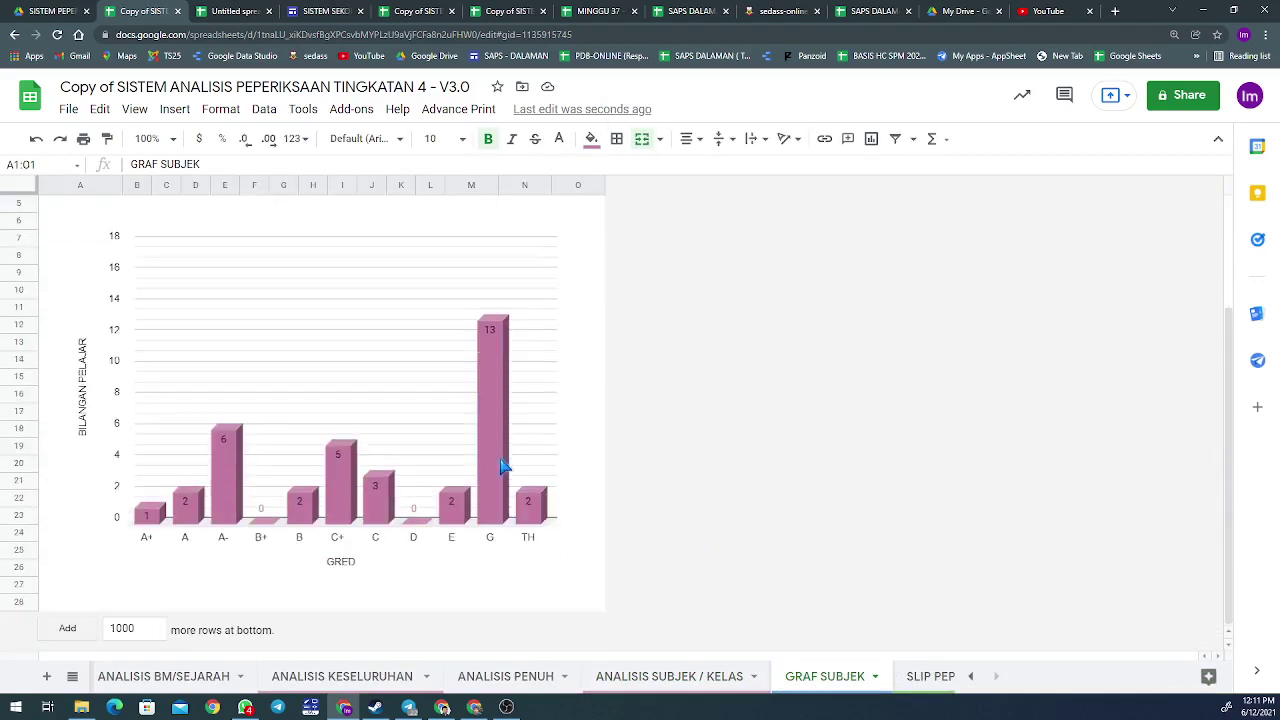
pyautogui.scroll(3, 503, 466)
pyautogui.scroll(-1, 503, 466)
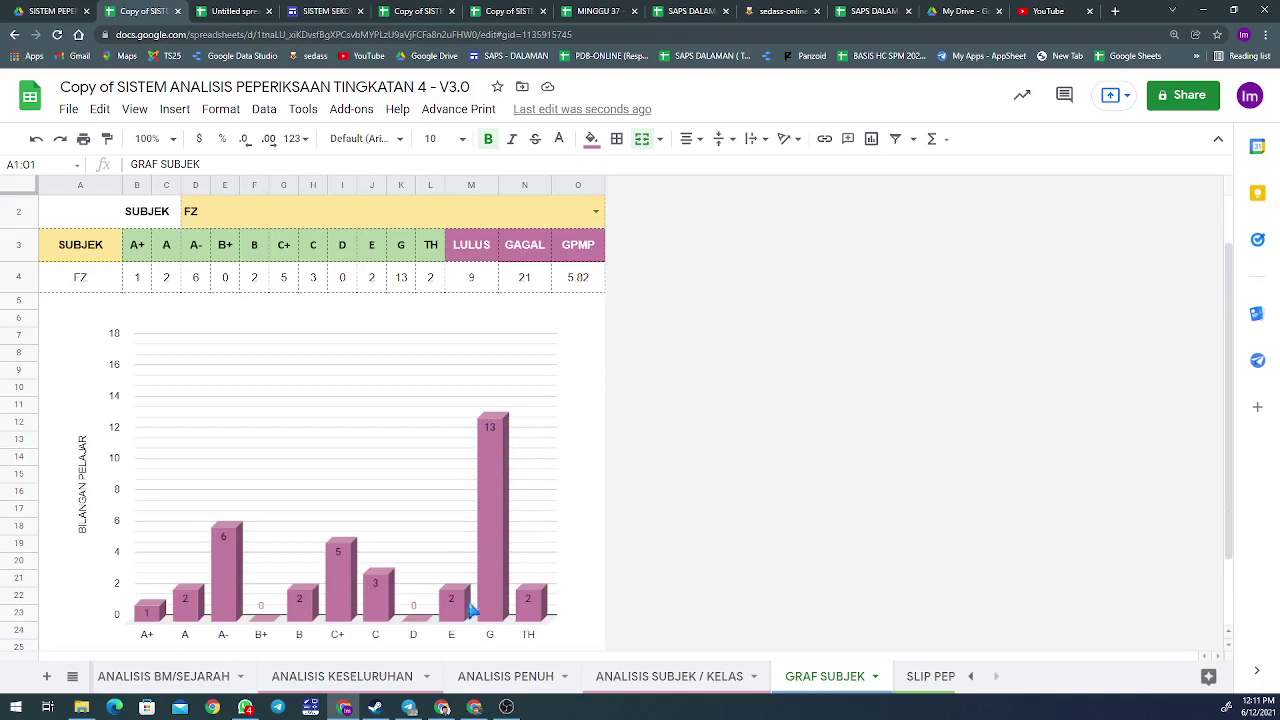
pyautogui.scroll(1, 573, 400)
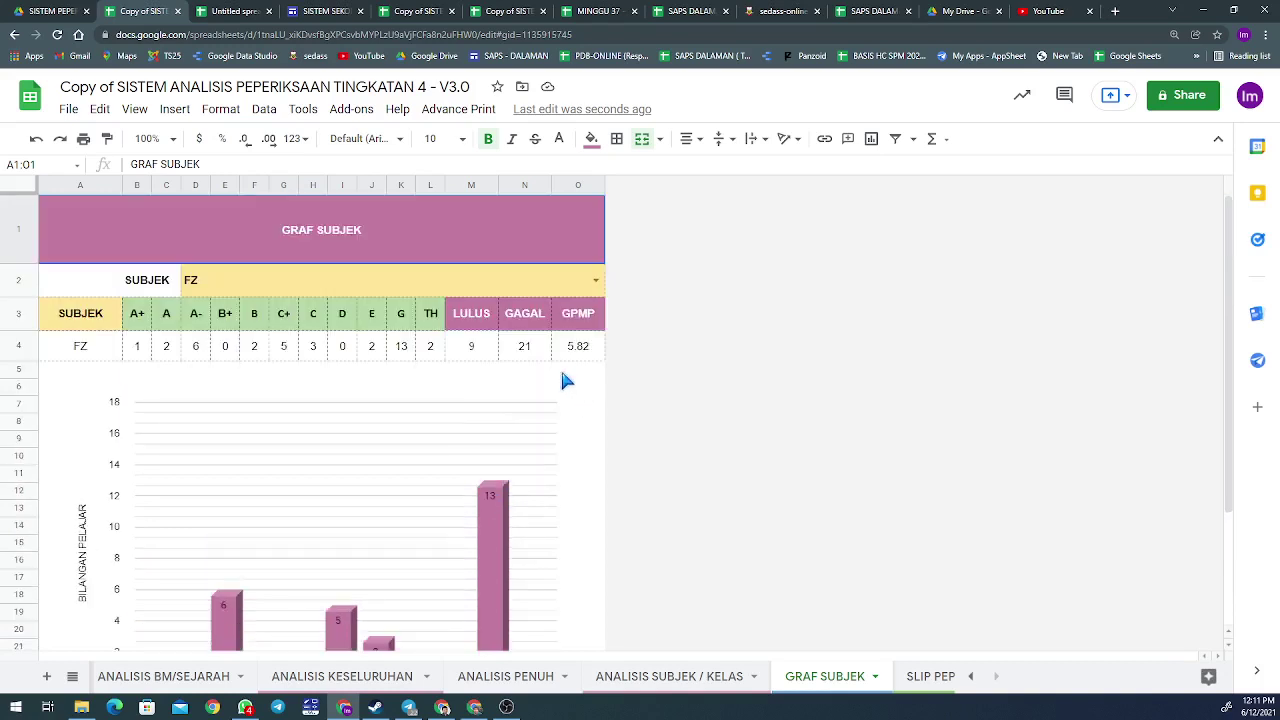
pyautogui.click(598, 283)
pyautogui.click(251, 356)
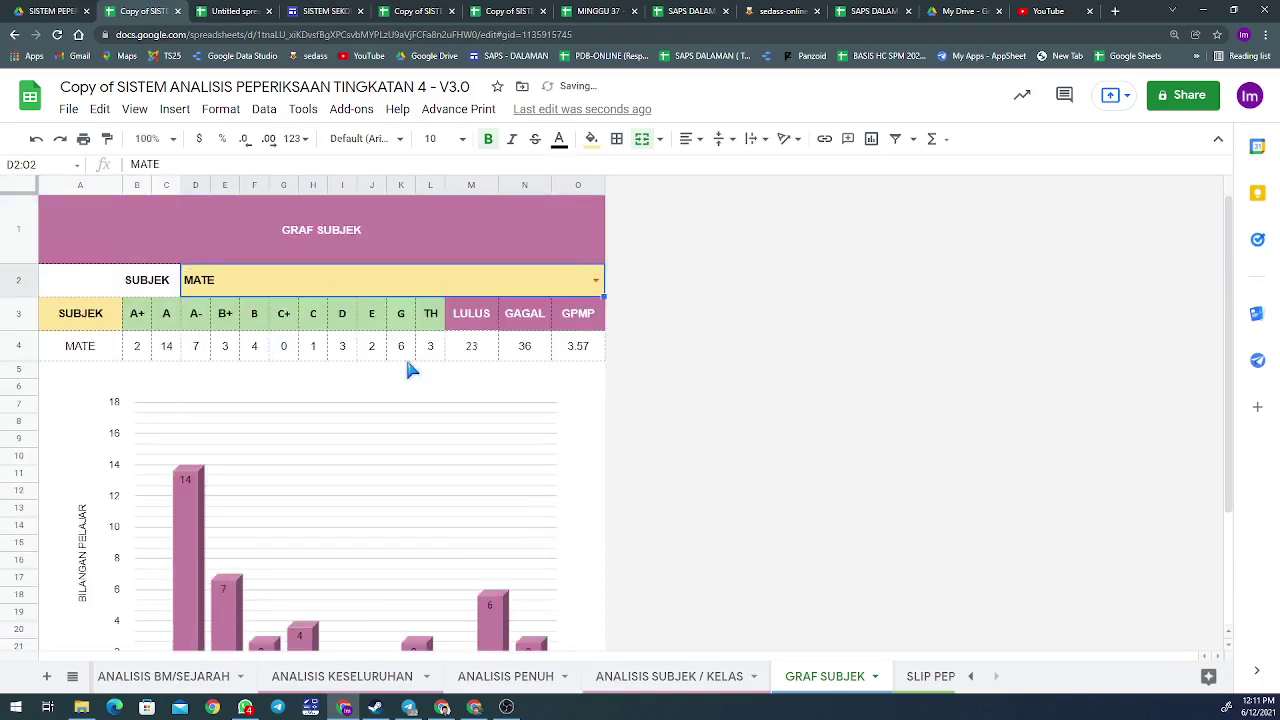
pyautogui.scroll(-2, 232, 556)
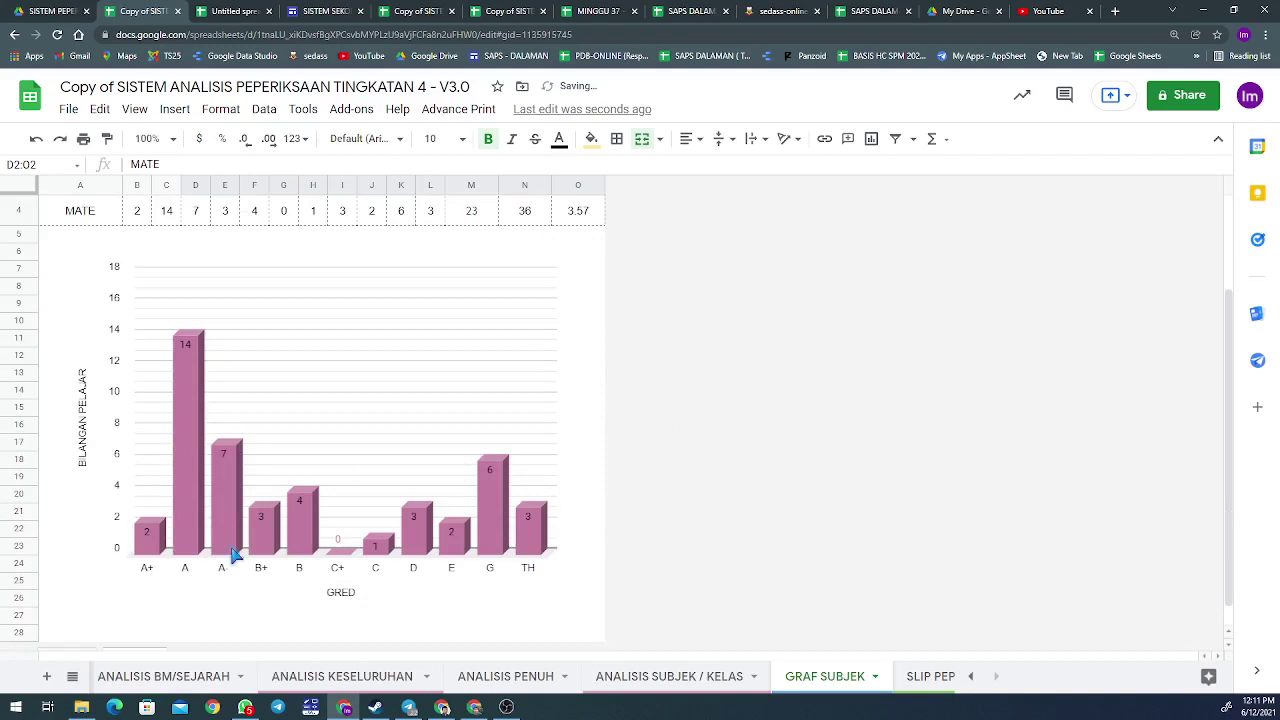
# Open the SLIP PEPERIKSAAN sheet and check the available Advance Print options.
pyautogui.click(905, 678)
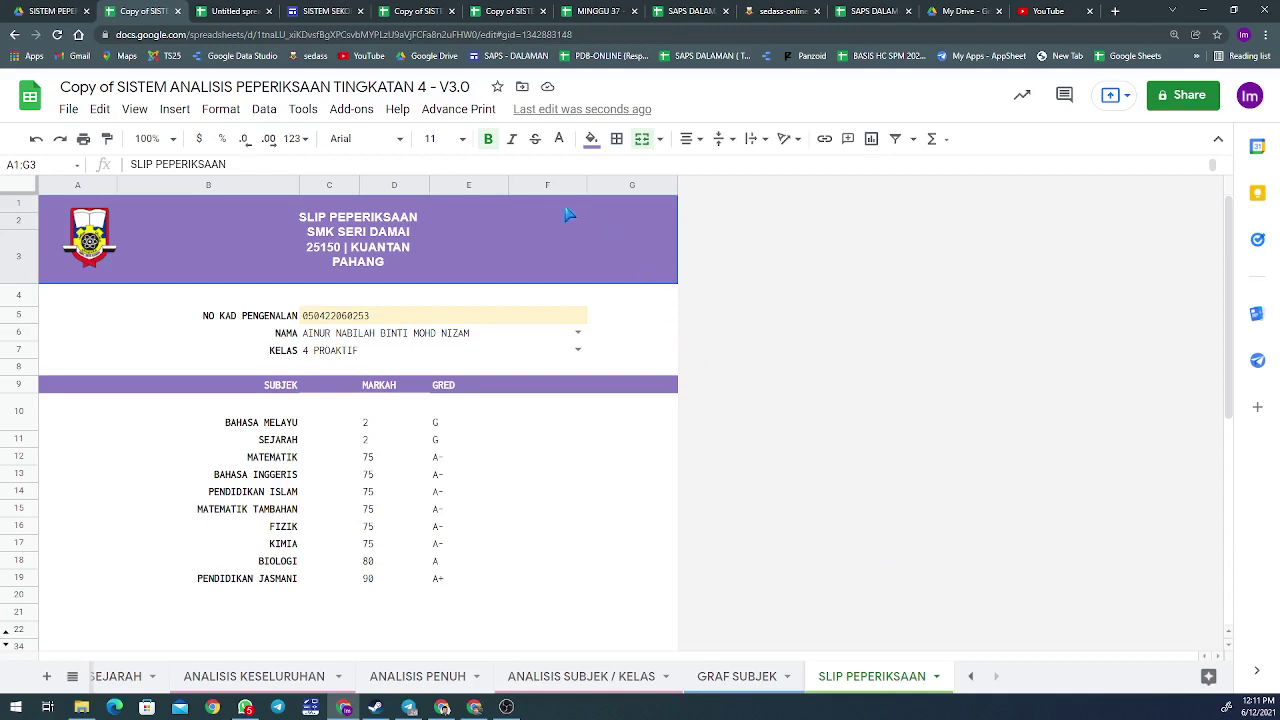
pyautogui.click(458, 108)
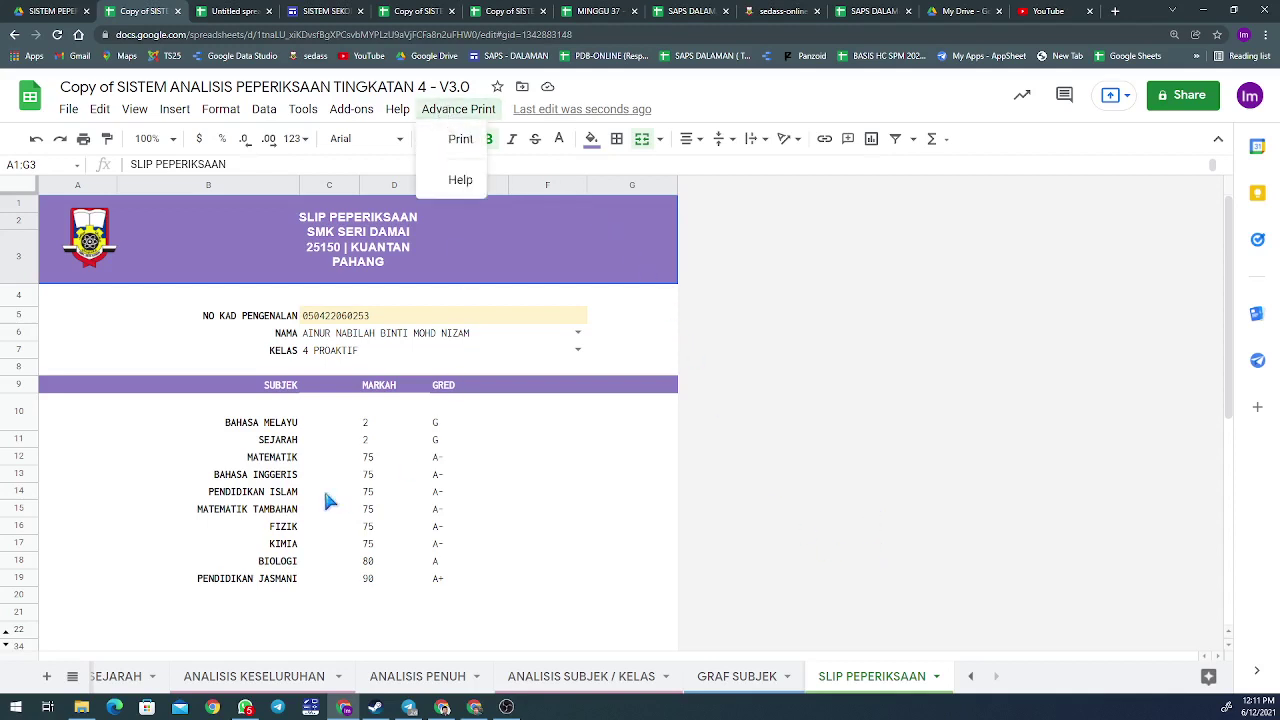
pyautogui.click(760, 460)
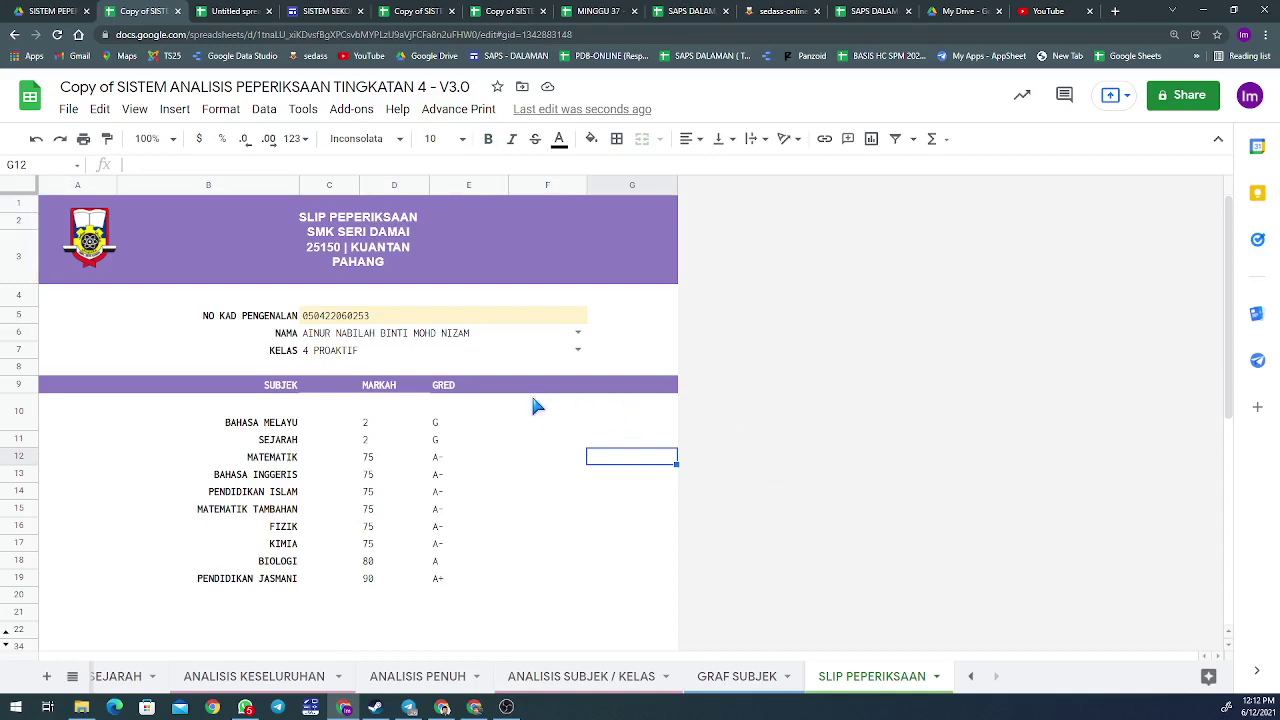
# Unhide rows 23 to 33 between the subject list and the RUMUSAN section of the exam slip.
pyautogui.scroll(-3, 476, 491)
pyautogui.scroll(2, 420, 320)
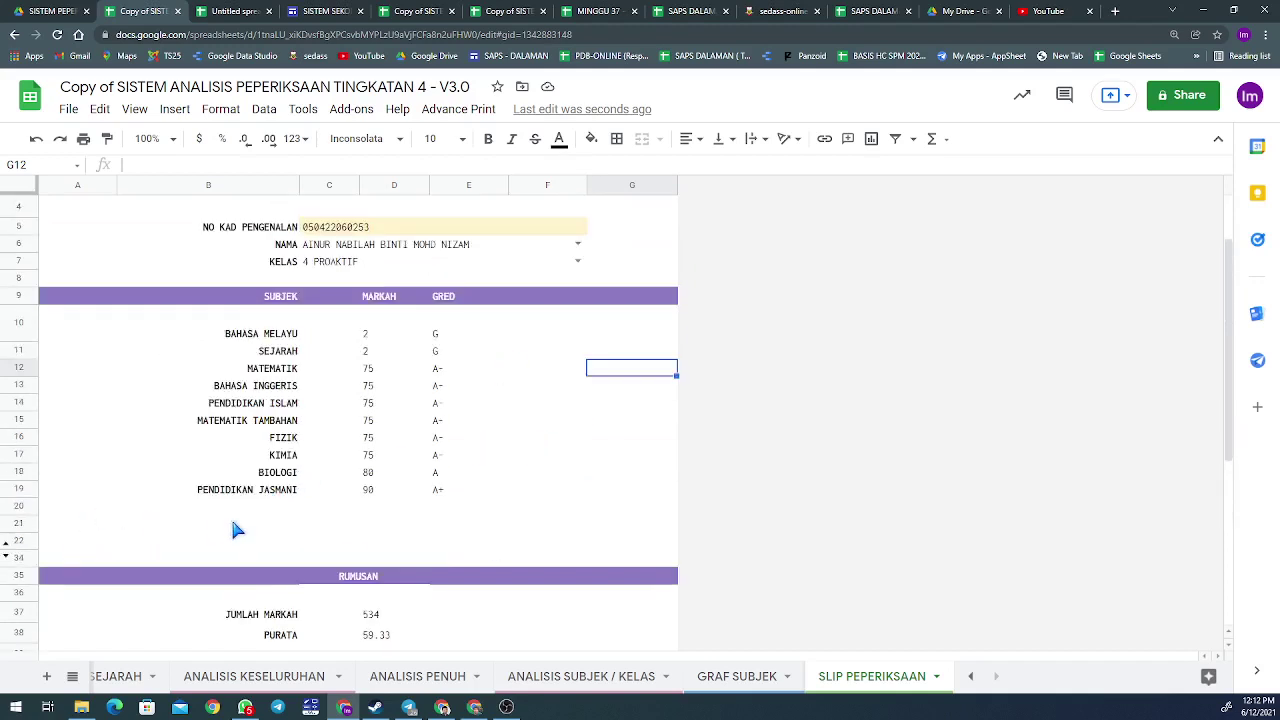
pyautogui.click(7, 563)
pyautogui.scroll(-3, 220, 509)
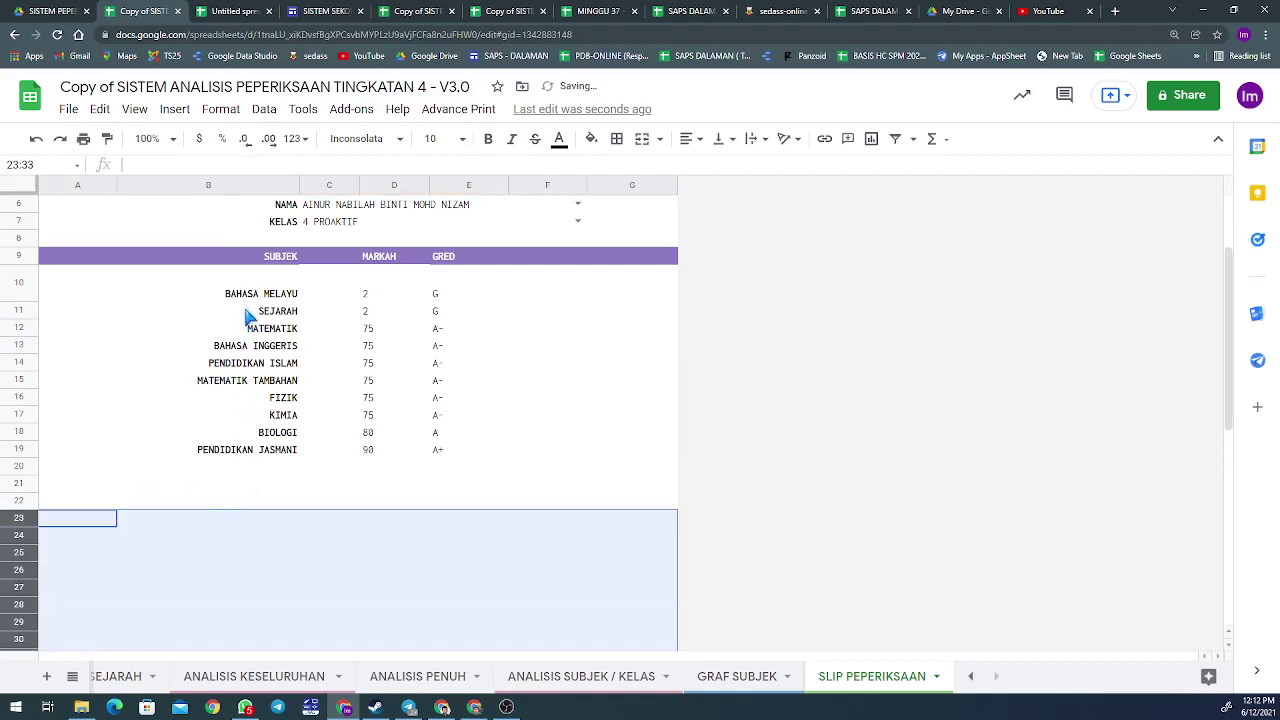
pyautogui.scroll(-2, 255, 440)
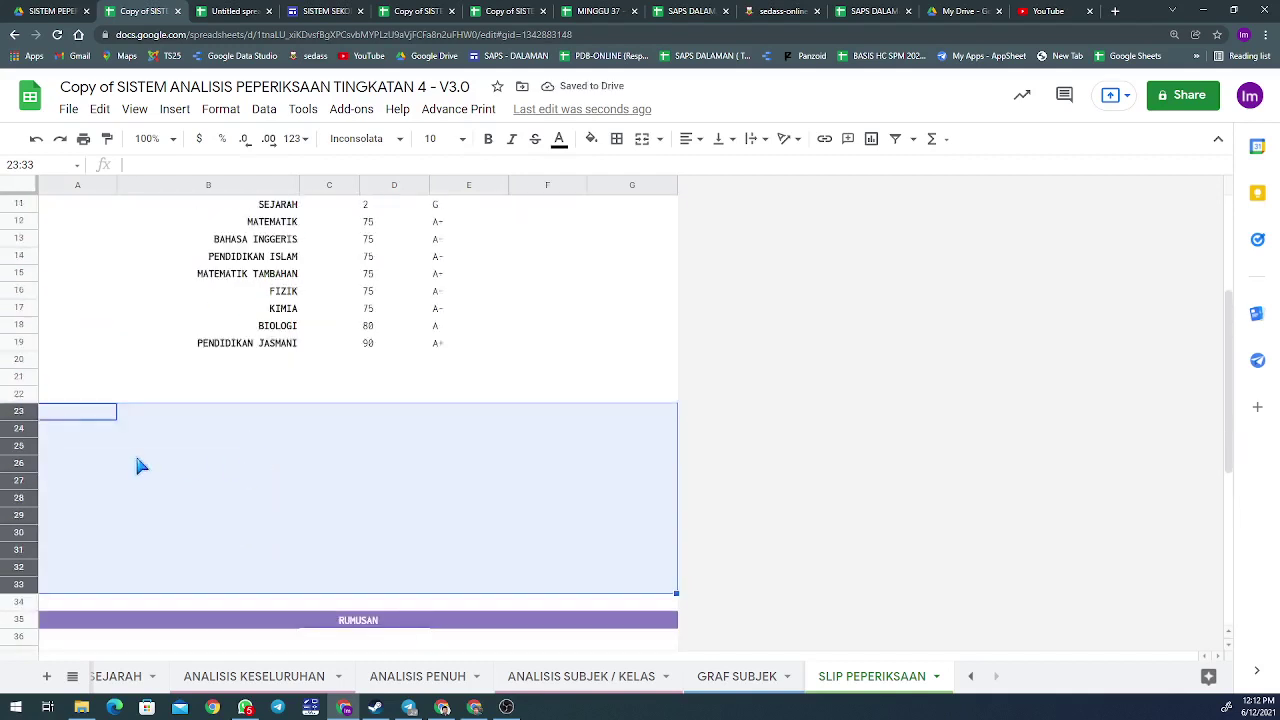
pyautogui.click(631, 428)
pyautogui.scroll(2, 500, 435)
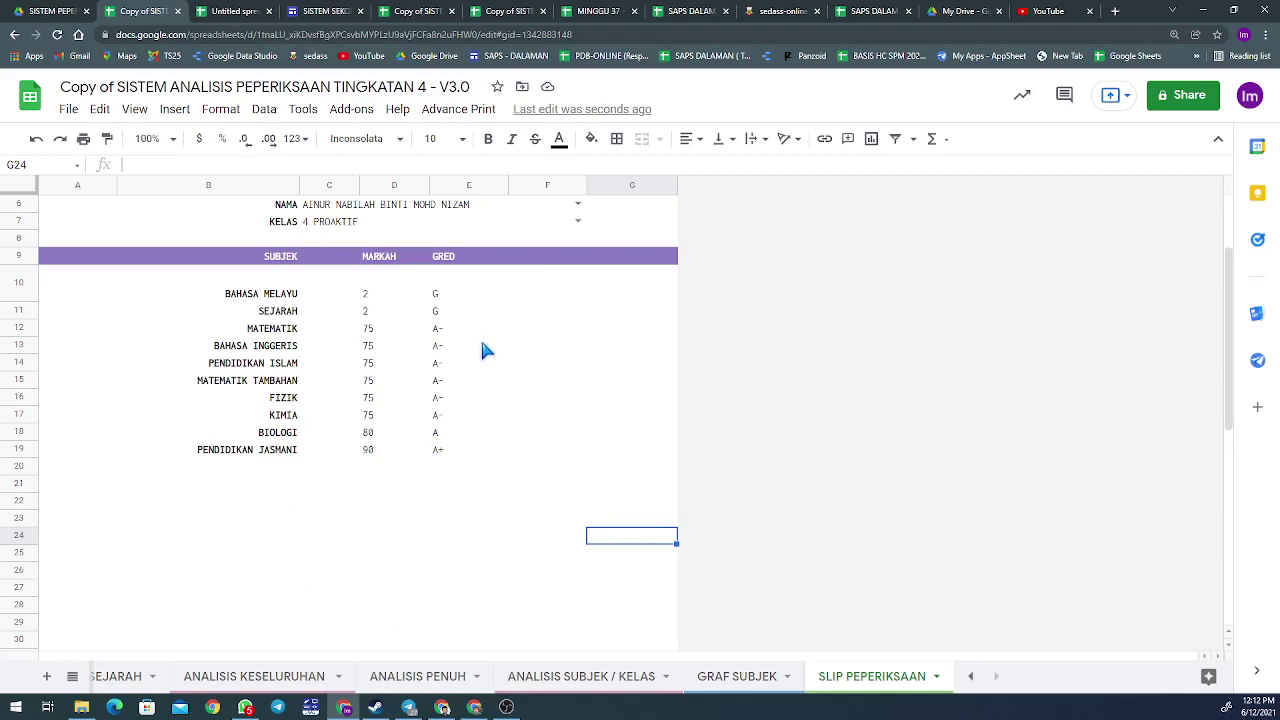
# Inspect the PENDIDIKAN JASMANI, BIOLOGI and MATEMATIK TAMBAHAN subject entries on the exam slip.
pyautogui.click(293, 449)
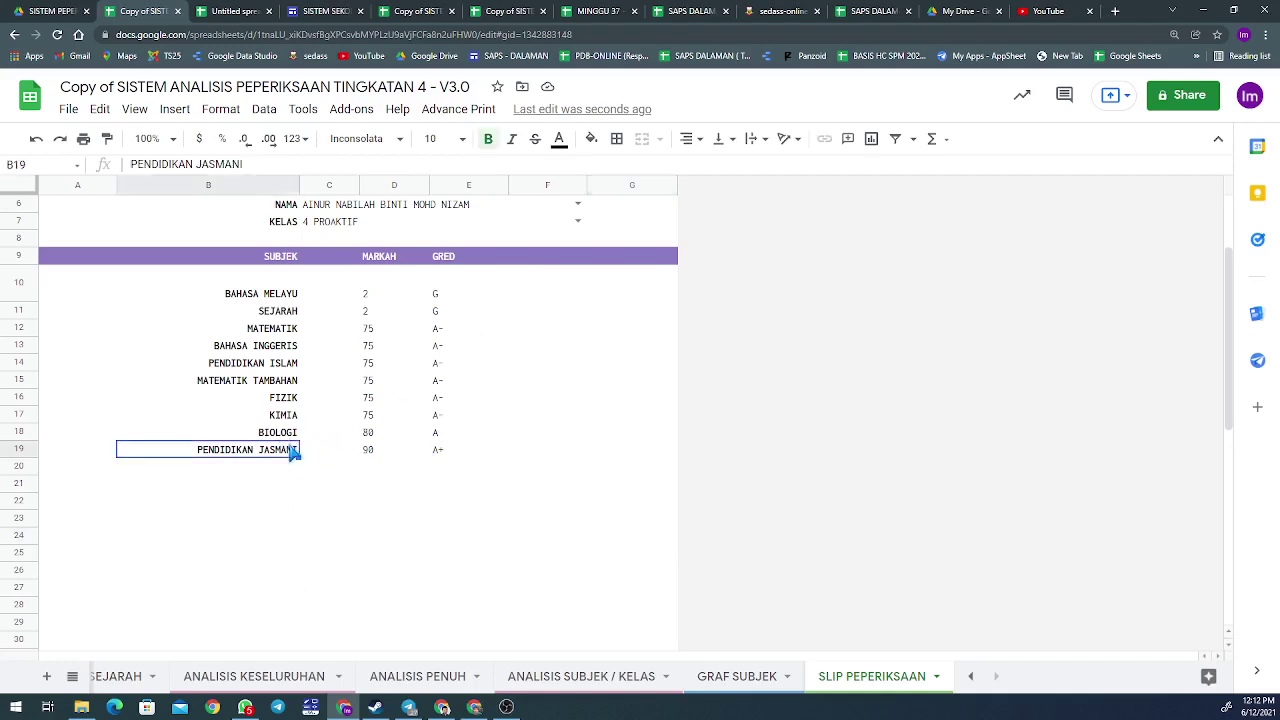
pyautogui.click(292, 437)
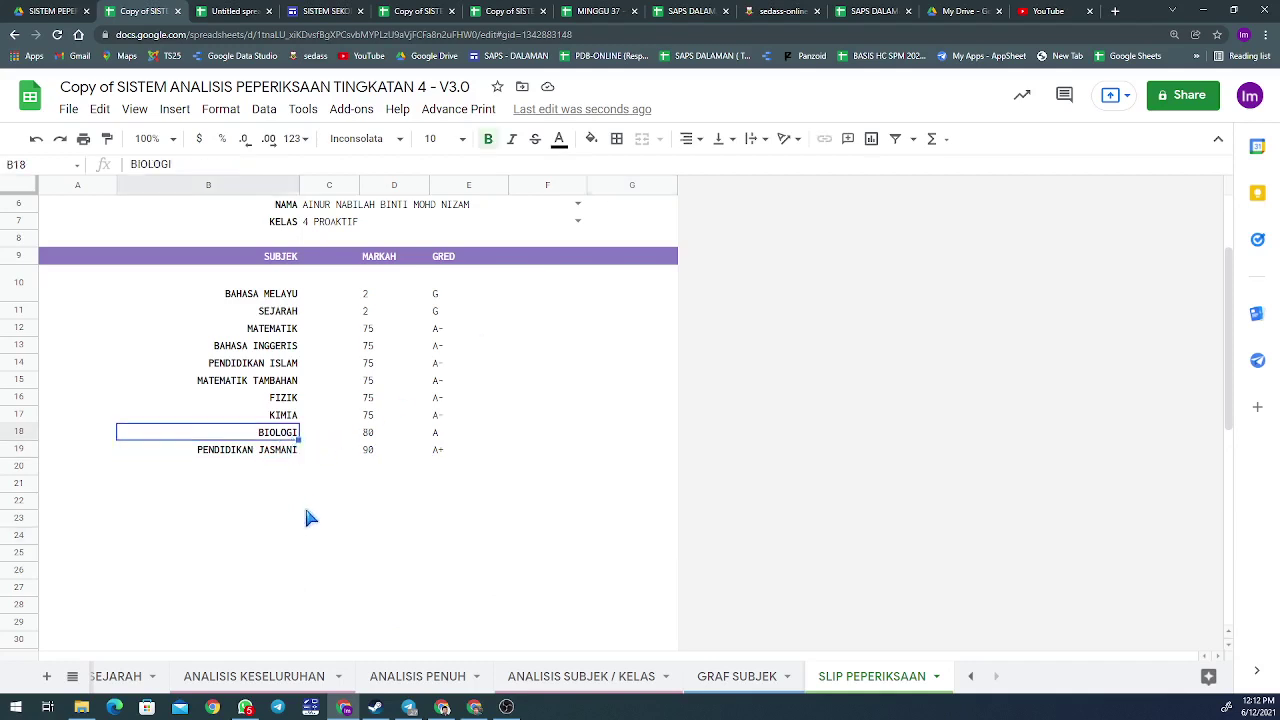
pyautogui.click(280, 385)
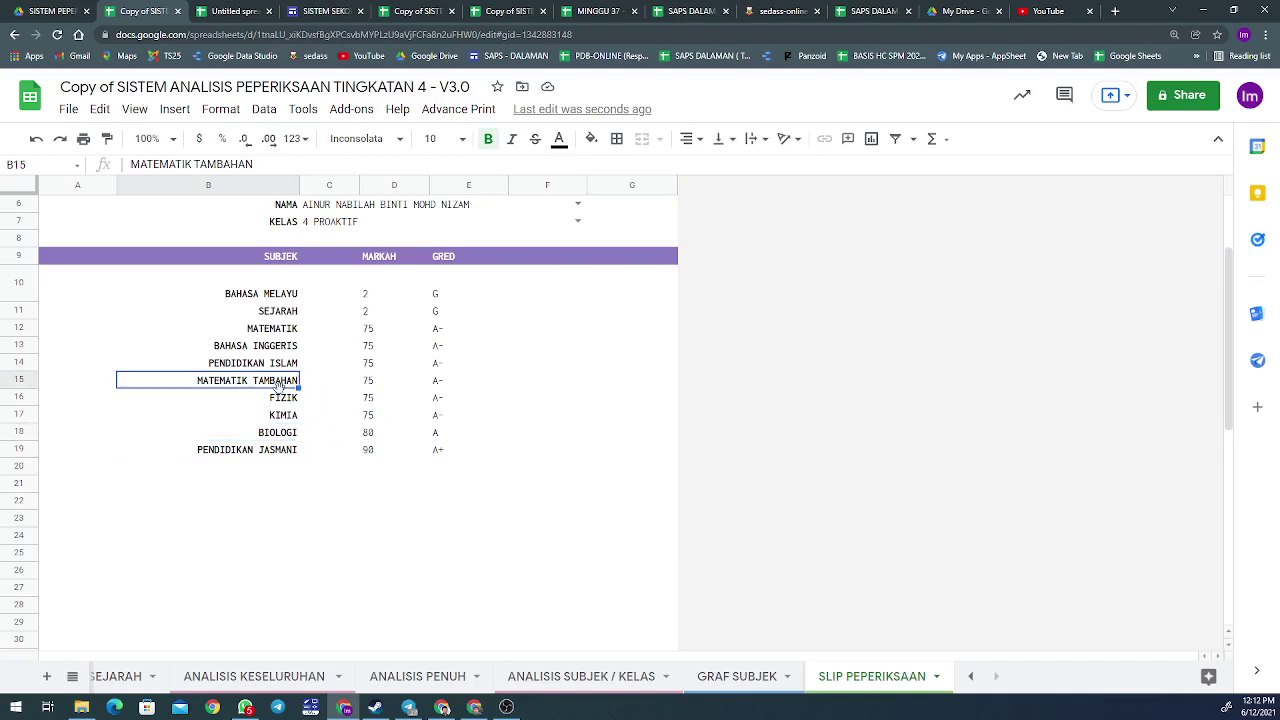
pyautogui.scroll(2, 280, 385)
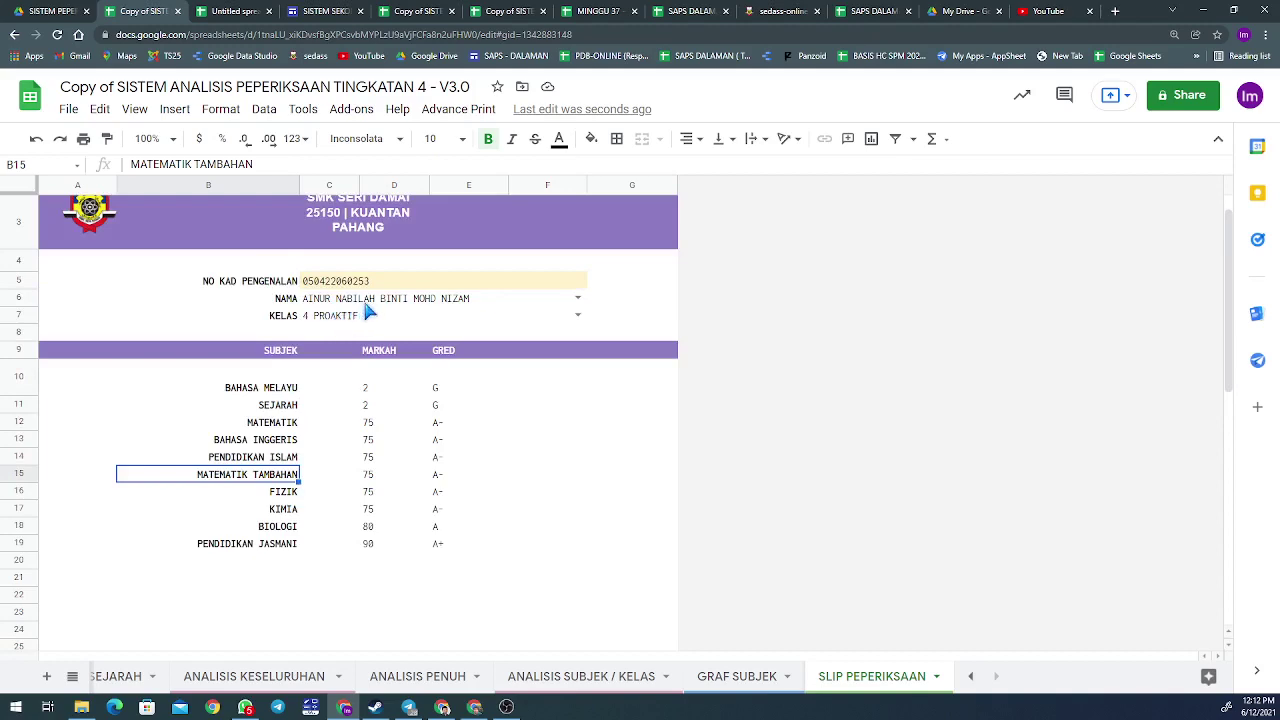
# Clear the ADD MATH mark and grade in cells O4:P4 on the 4 PROAKTIF sheet.
pyautogui.hscroll(-6, 210, 668)
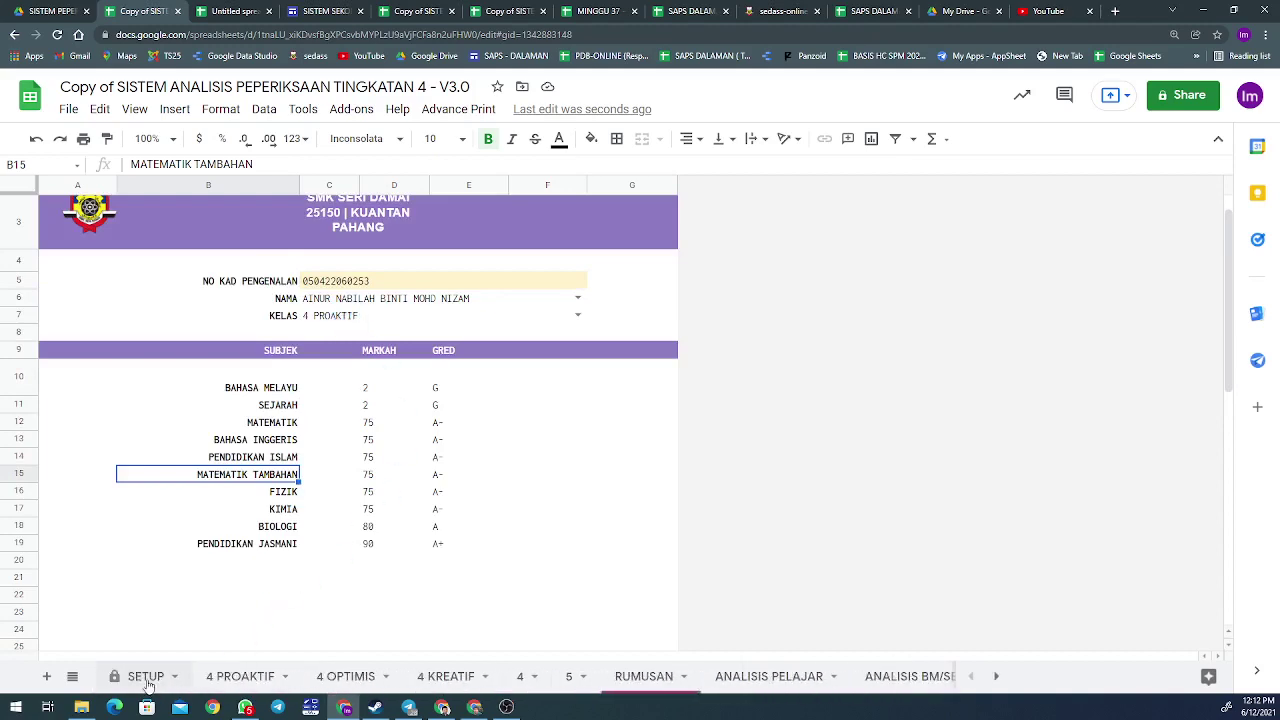
pyautogui.click(240, 676)
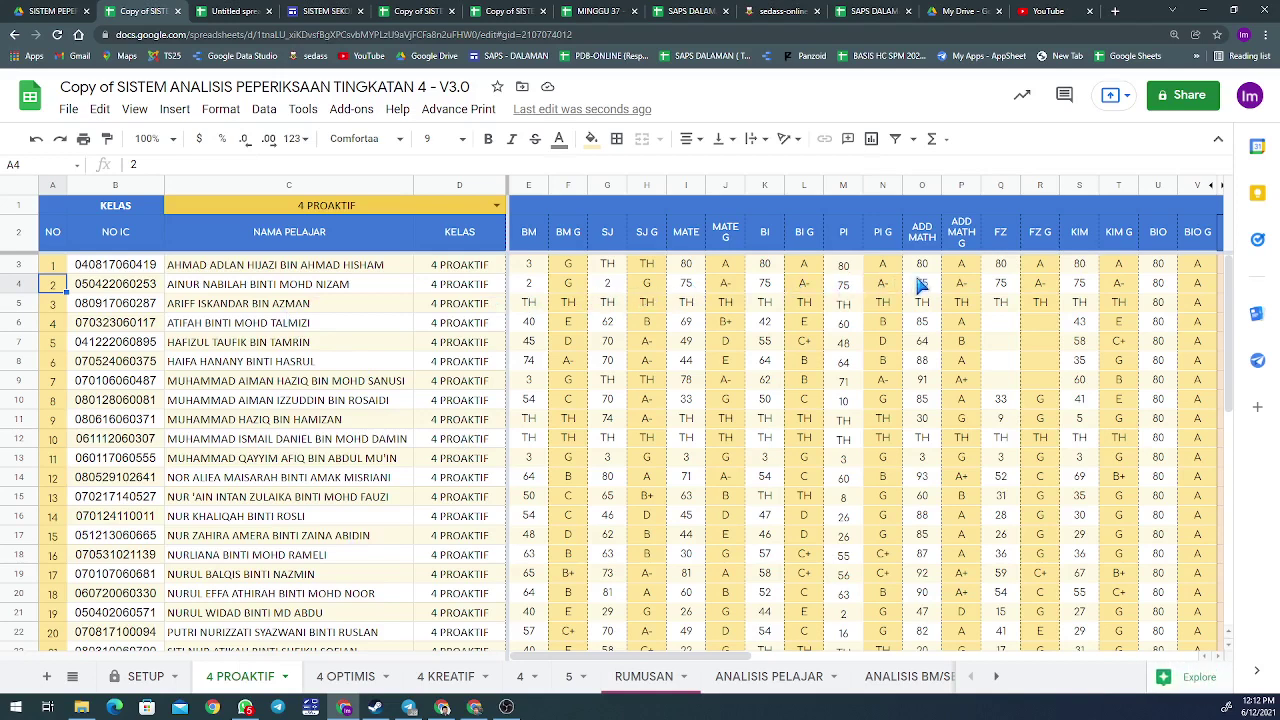
pyautogui.moveTo(922, 290); pyautogui.dragTo(950, 292)
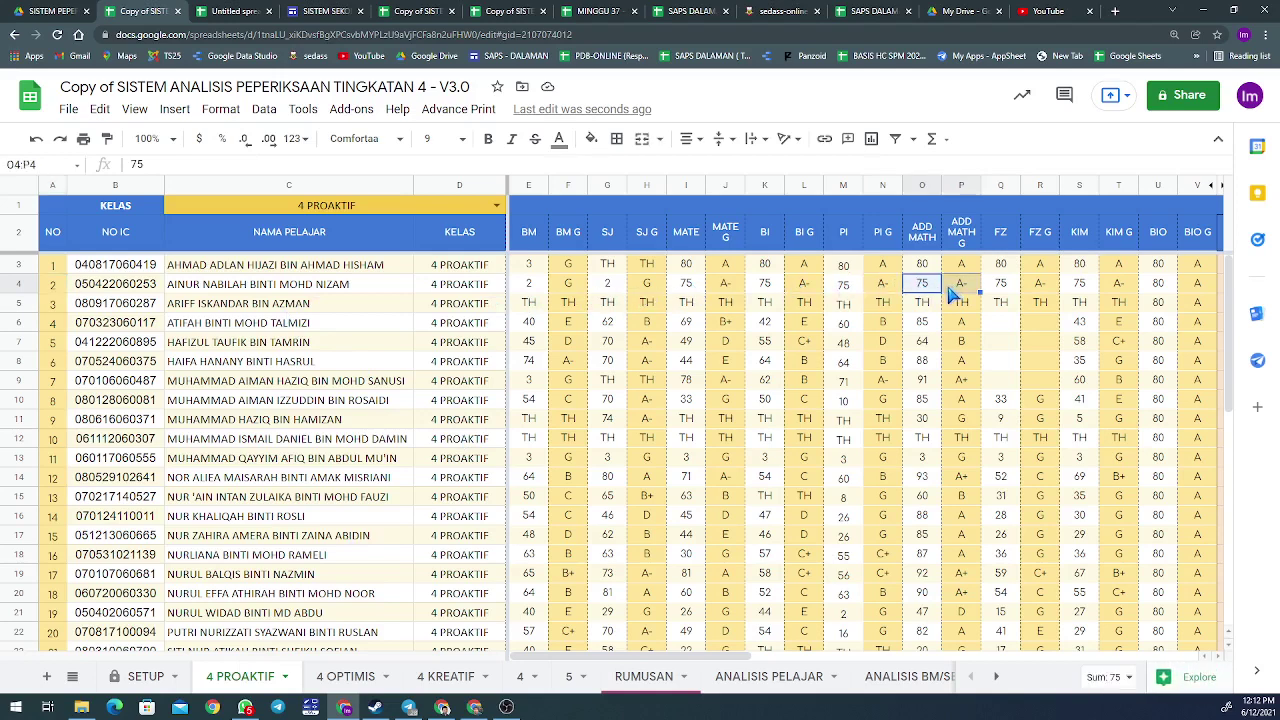
pyautogui.press('Delete')
pyautogui.click(966, 342)
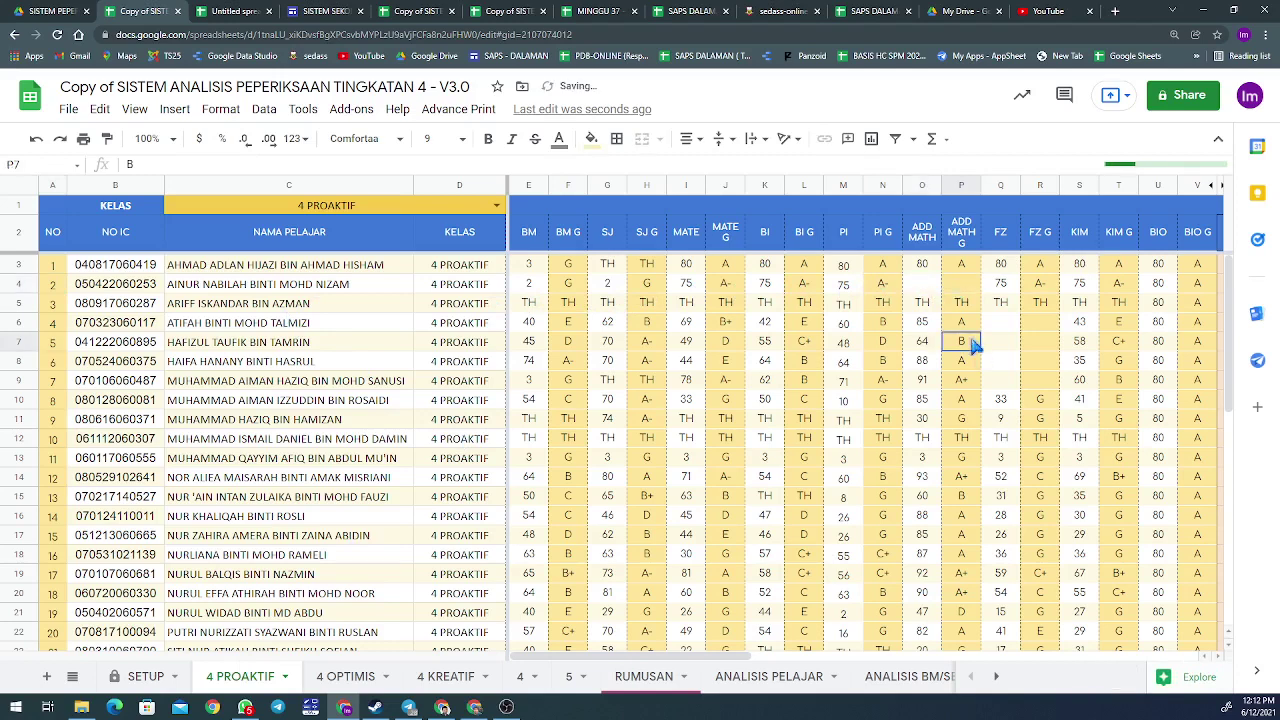
pyautogui.click(17, 284)
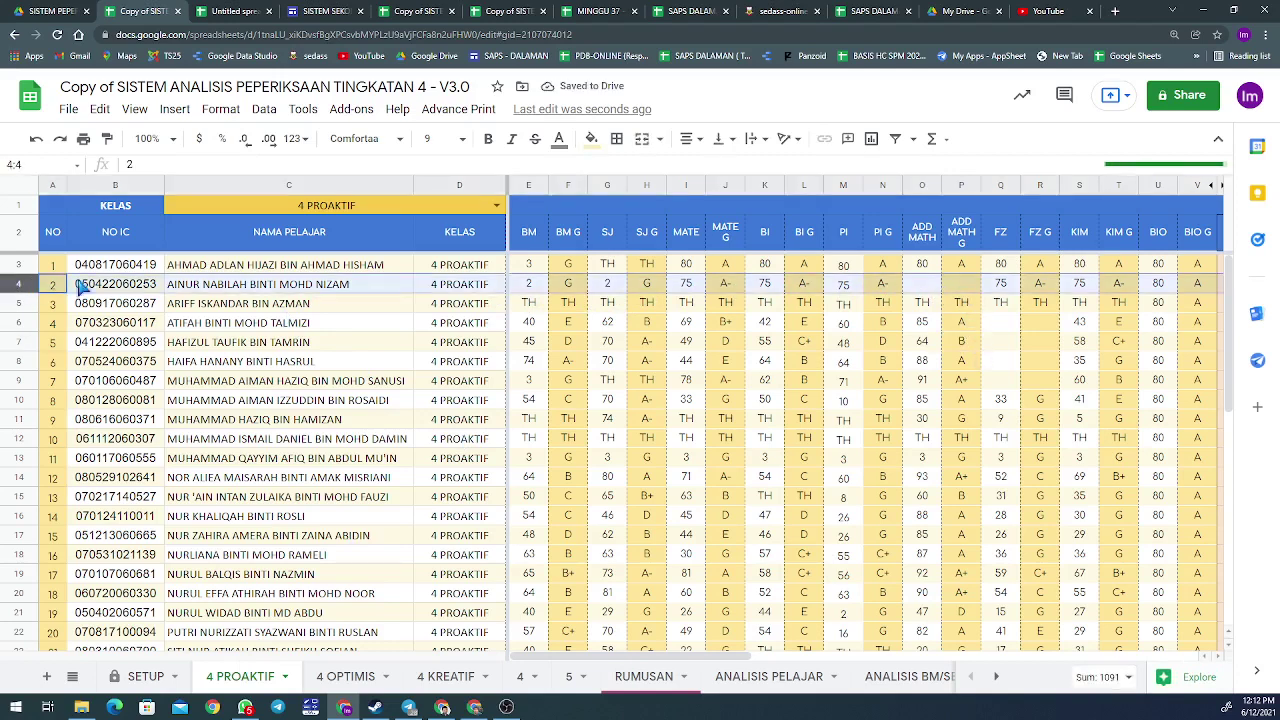
# Open the SLIP PEPERIKSAAN sheet and recheck the second student's ADD MATH cells on the 4 PROAKTIF sheet.
pyautogui.scroll(-5, 789, 682)
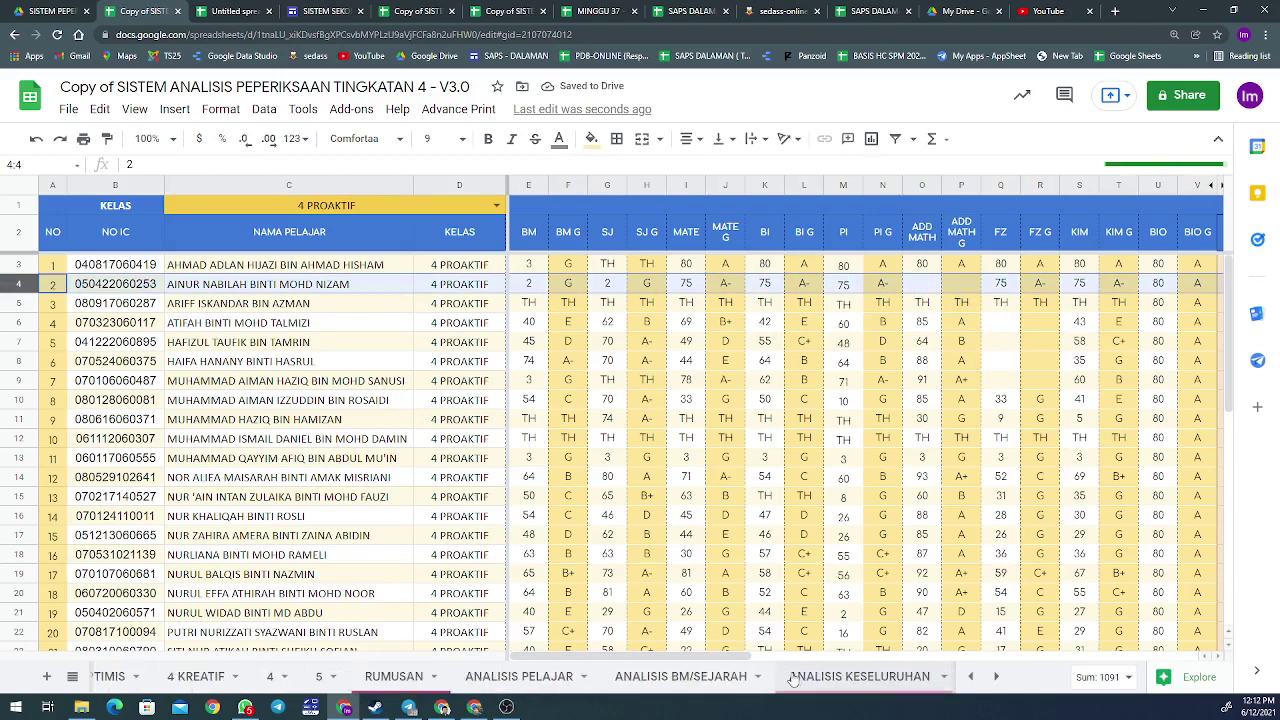
pyautogui.doubleClick(848, 684)
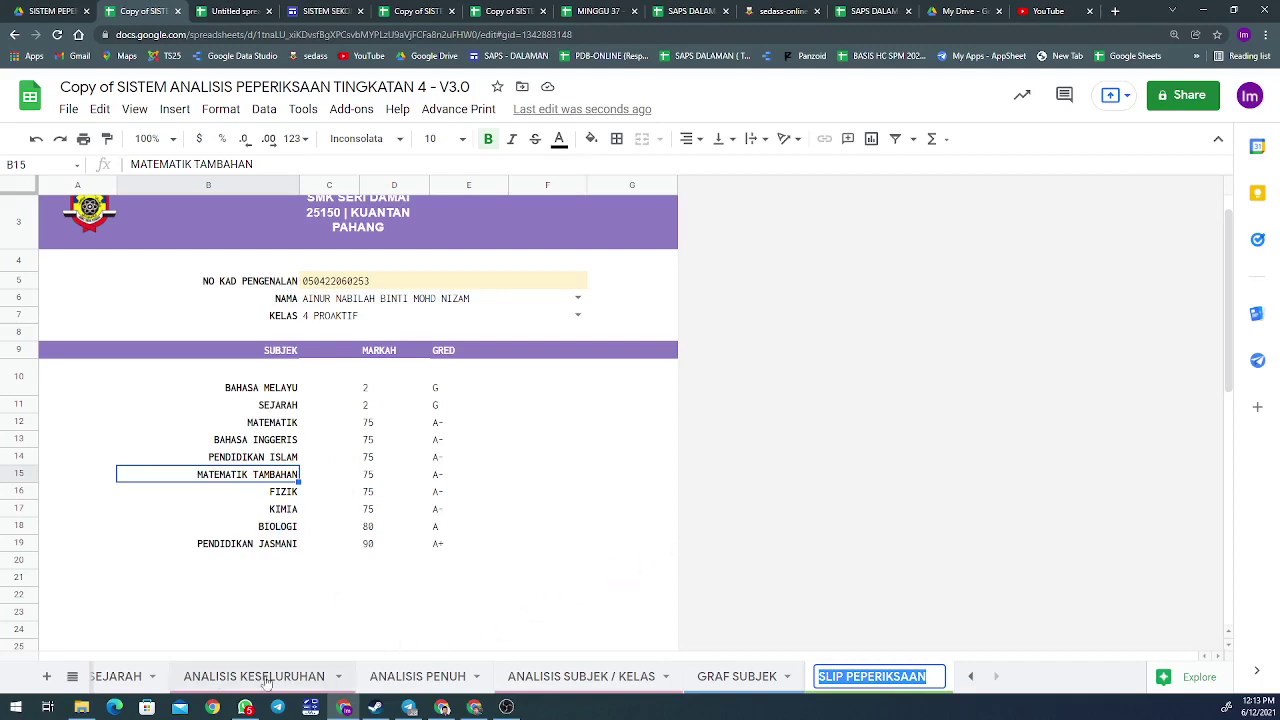
pyautogui.scroll(5, 125, 678)
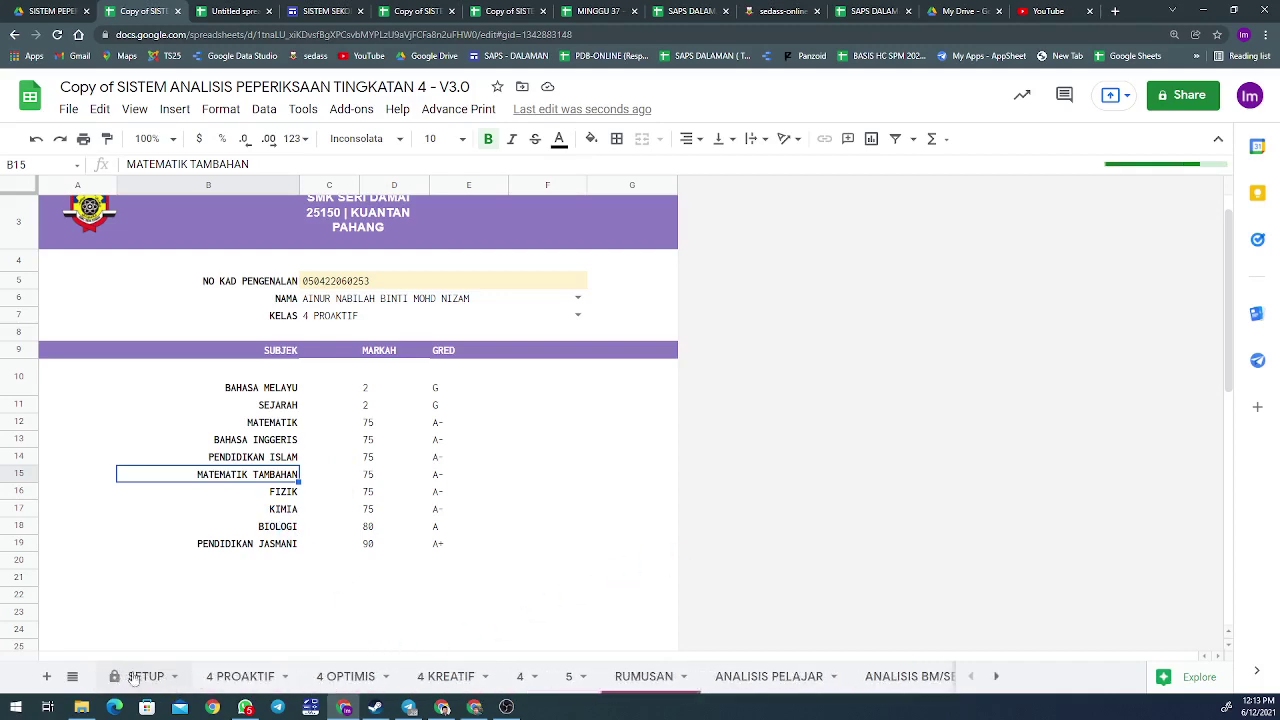
pyautogui.click(238, 678)
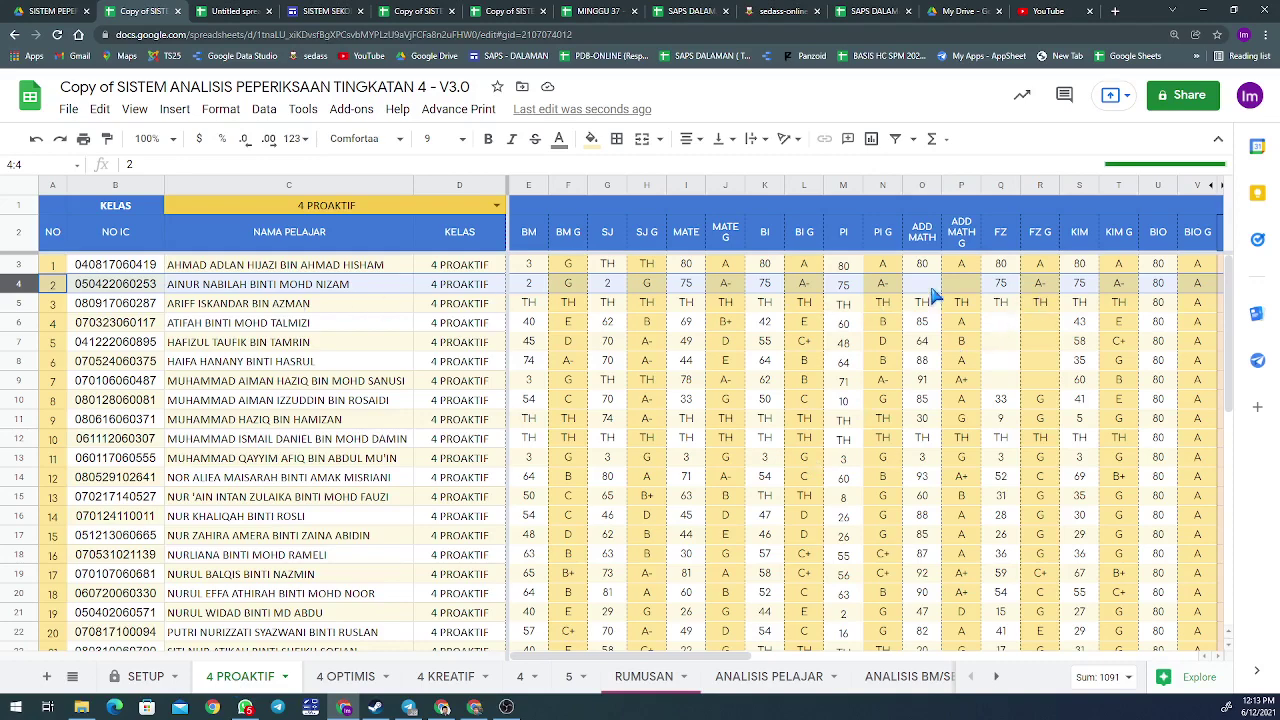
pyautogui.scroll(-5, 880, 680)
pyautogui.scroll(-3, 865, 682)
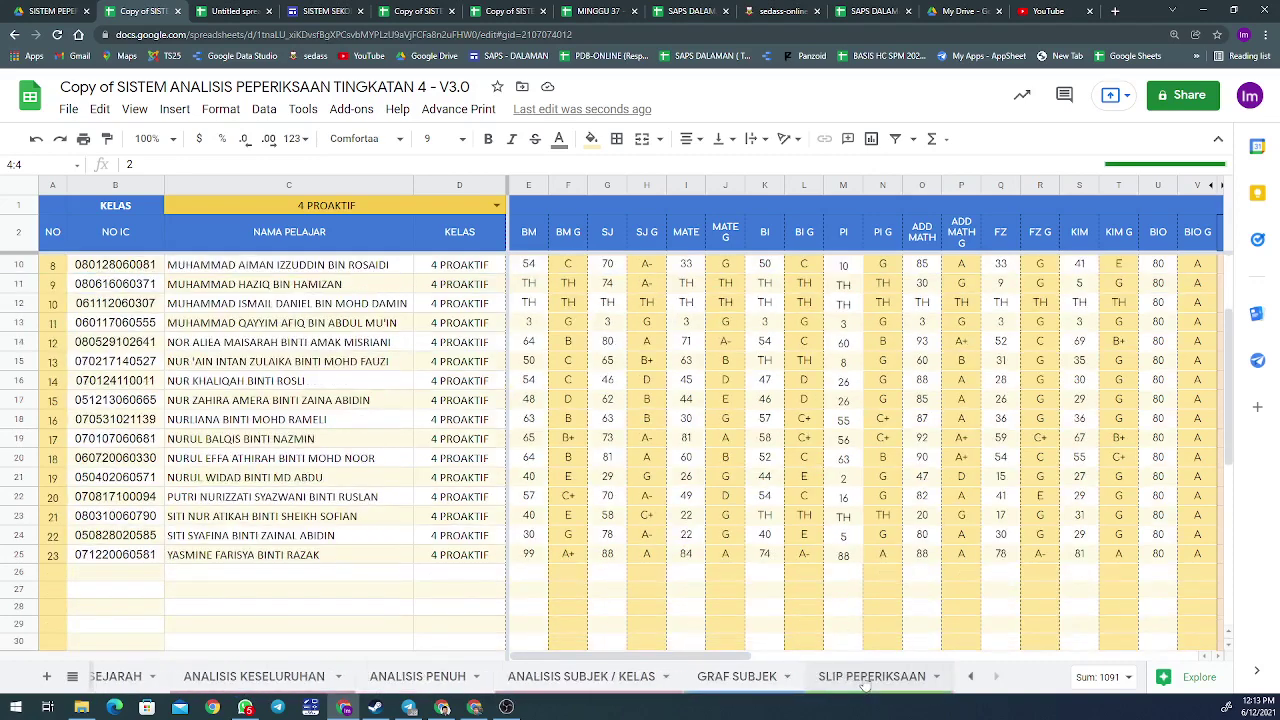
# Review the subject list and the RUMUSAN section on the SLIP PEPERIKSAAN sheet.
pyautogui.click(840, 680)
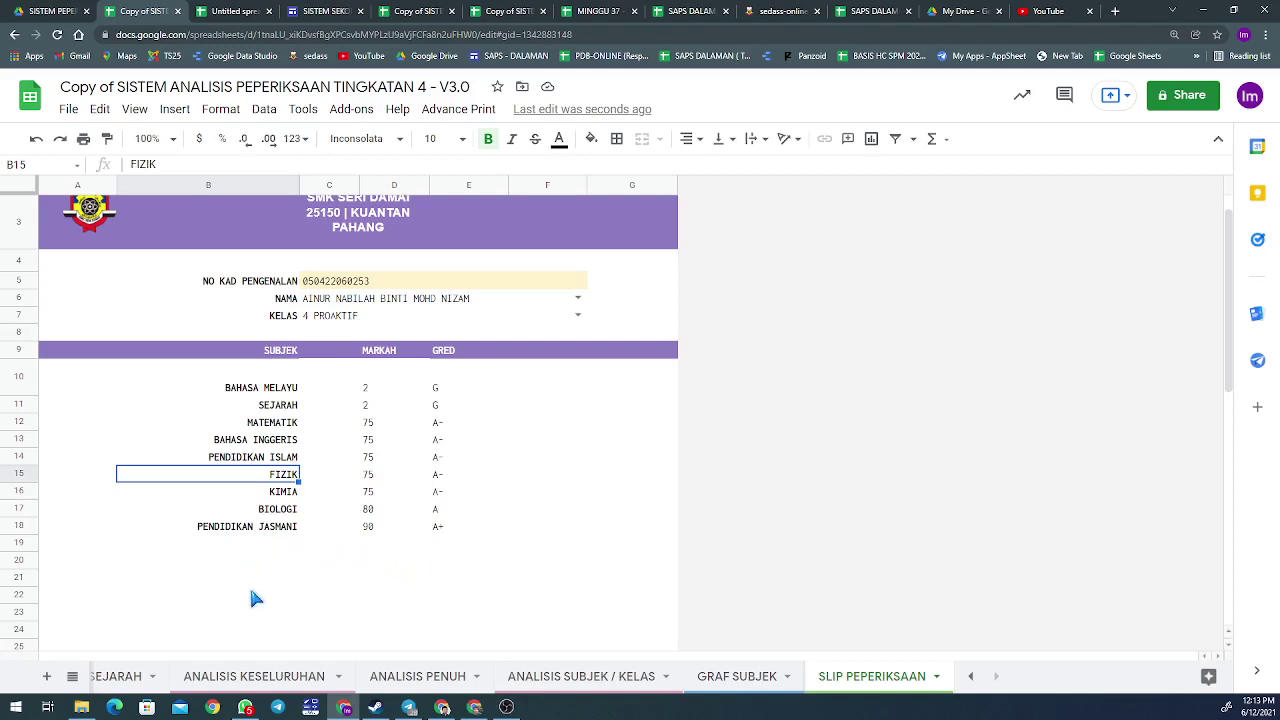
pyautogui.scroll(-5, 835, 541)
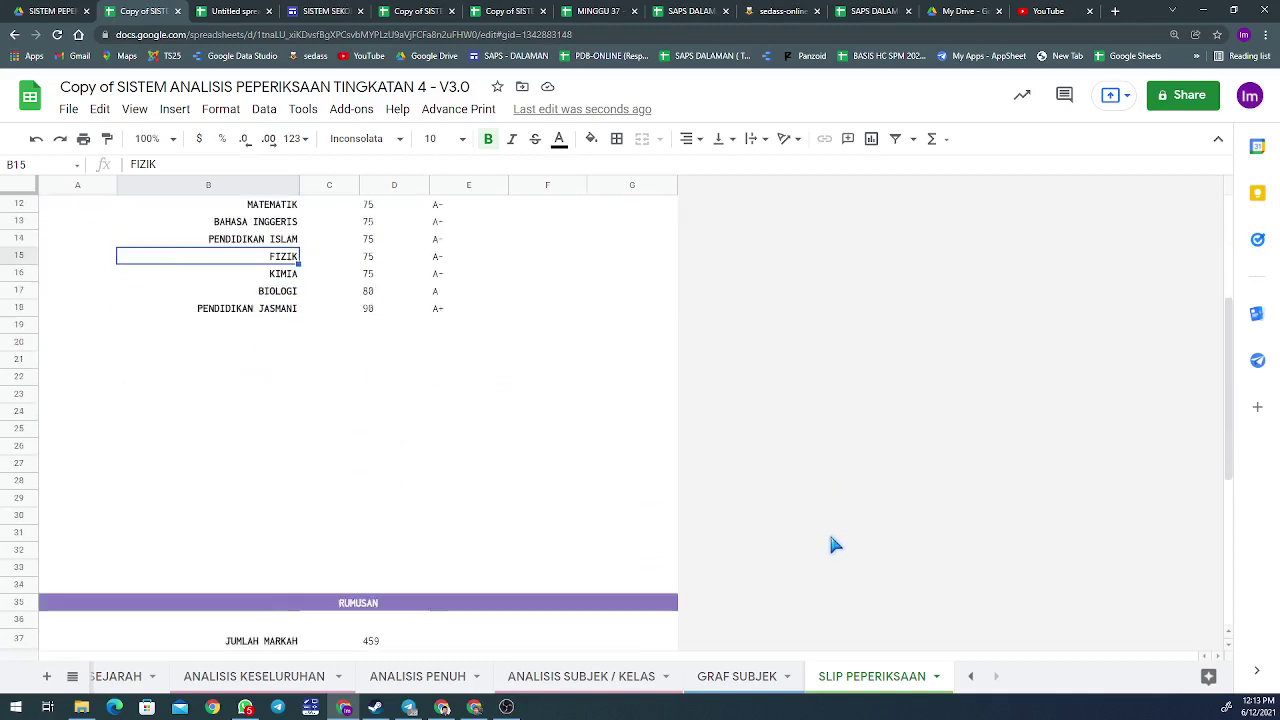
pyautogui.scroll(5, 835, 547)
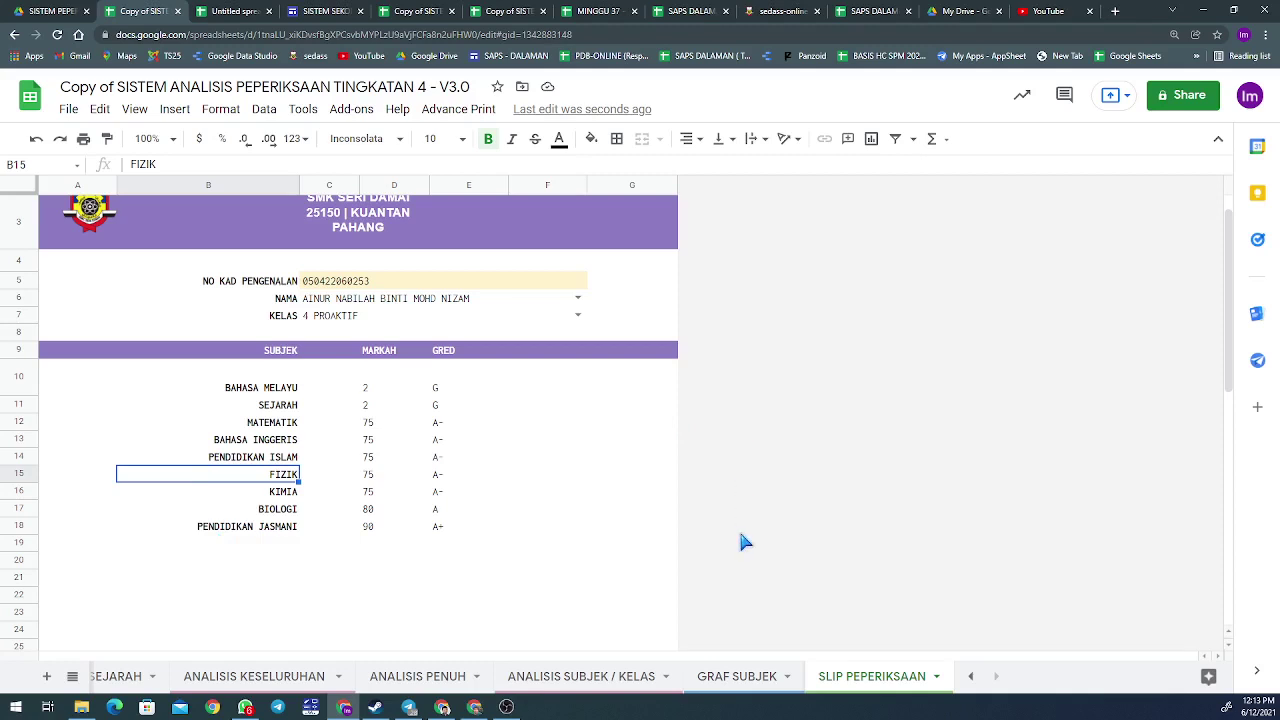
pyautogui.scroll(1, 776, 581)
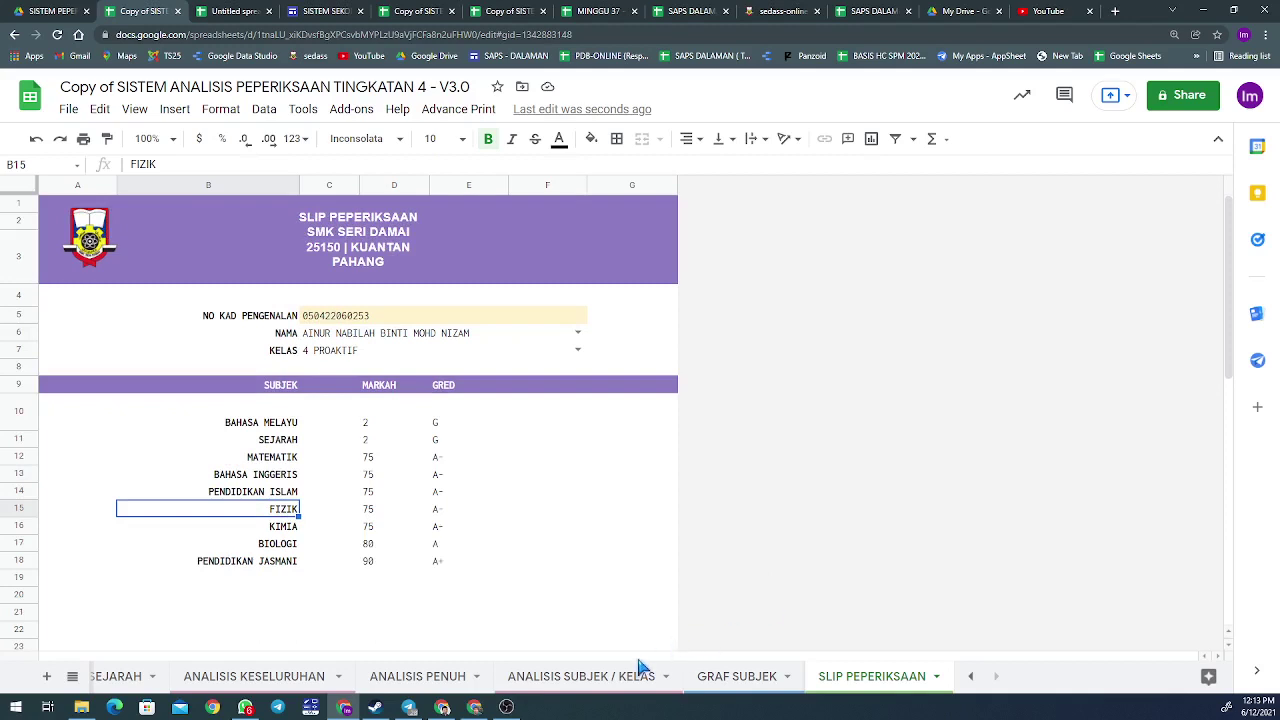
pyautogui.scroll(2, 632, 672)
pyautogui.scroll(3, 632, 672)
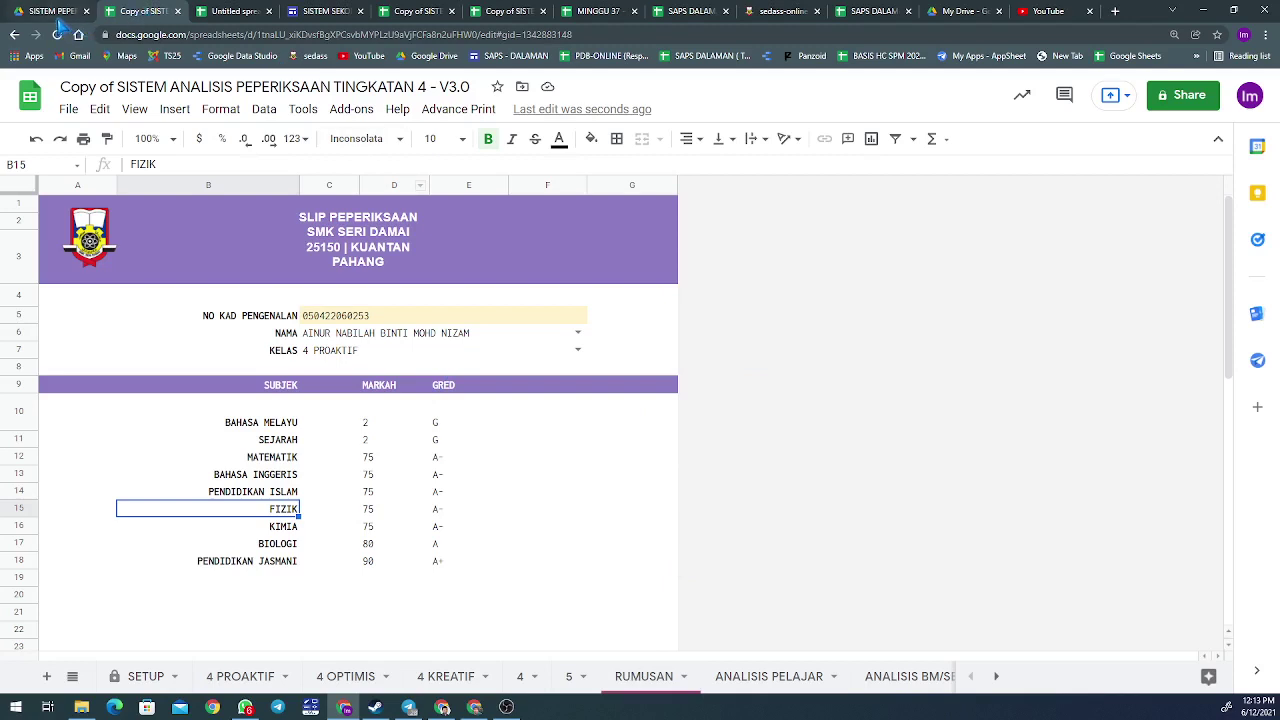
# Close the TINGKATAN 4 spreadsheet and make a copy of its file in the SISTEM PEPERIKSAAN Drive folder.
pyautogui.click(178, 12)
pyautogui.click(50, 11)
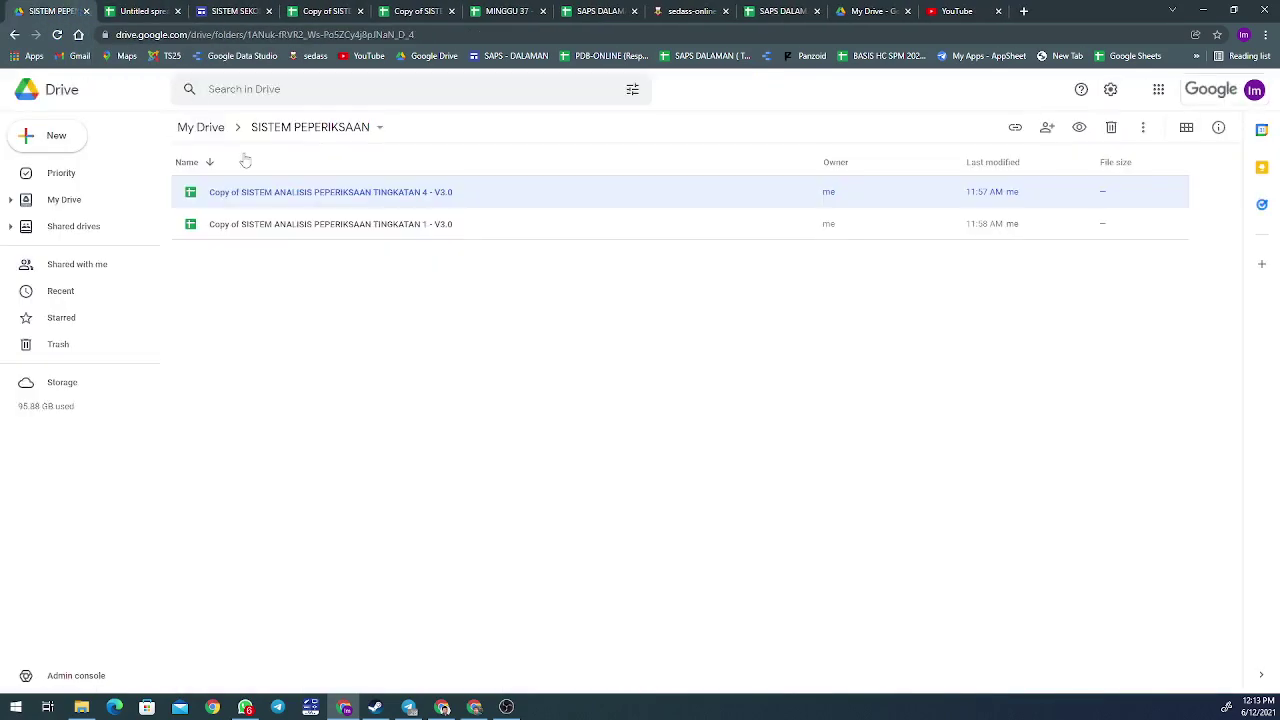
pyautogui.rightClick(320, 197)
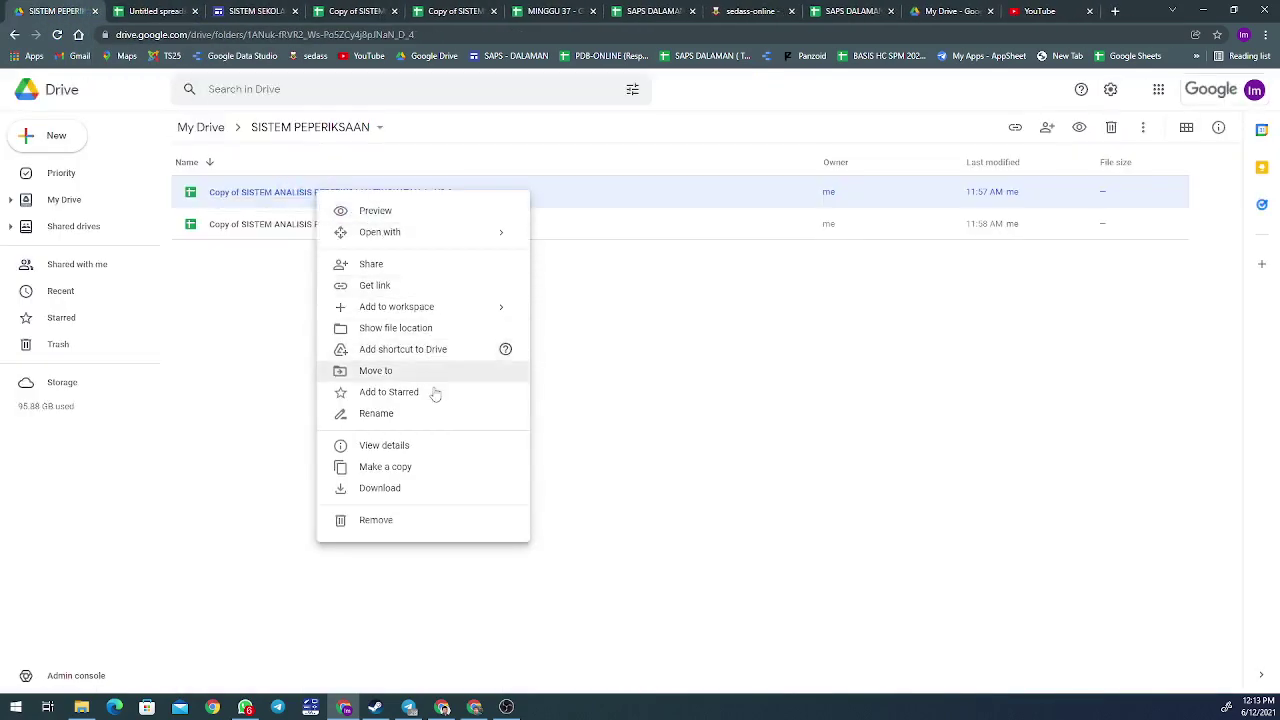
pyautogui.click(436, 468)
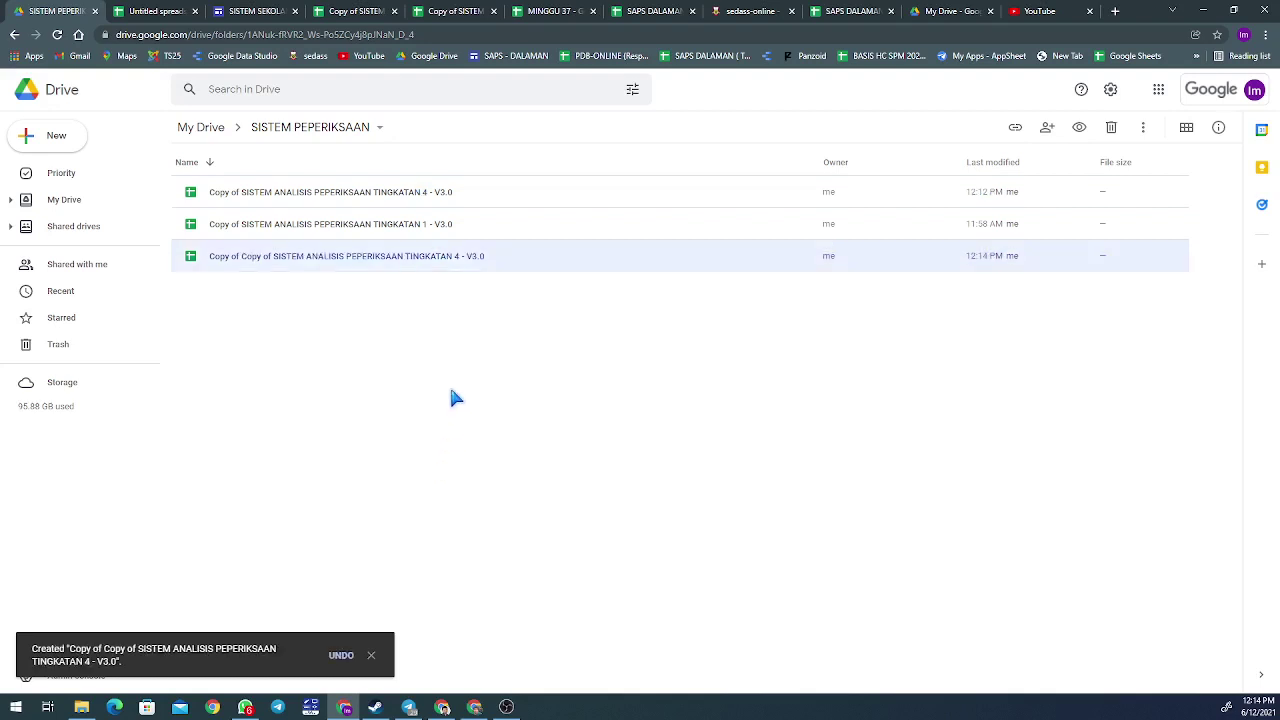
# Rename the new duplicate file as SISTEM ANALISIS PEPERIKSAAN TINGKATAN 5 - V3.0.
pyautogui.rightClick(475, 255)
pyautogui.click(527, 466)
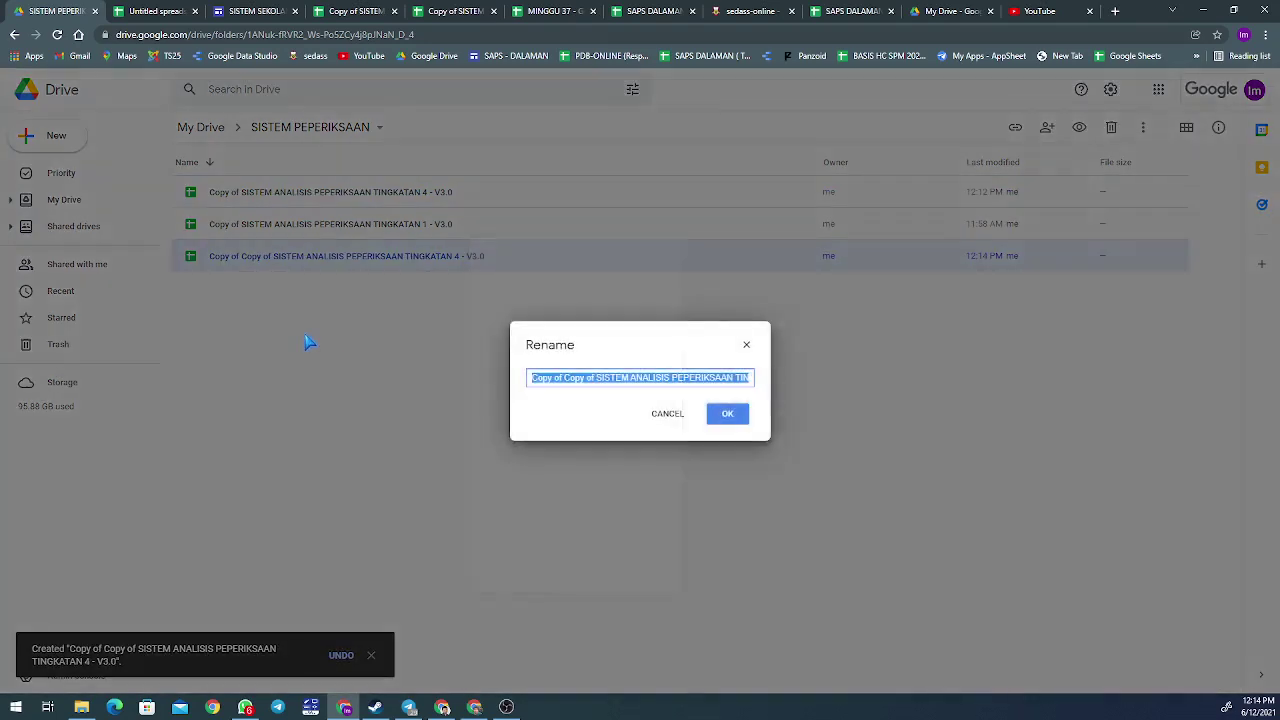
pyautogui.click(596, 378)
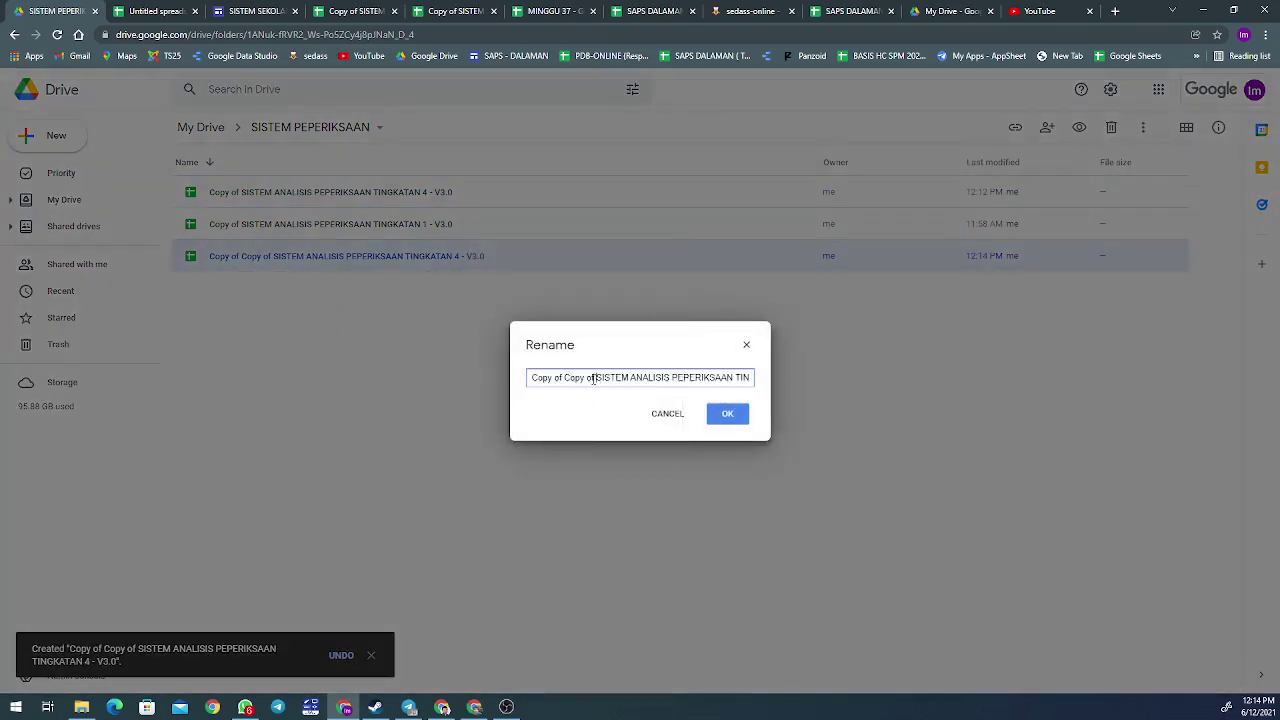
pyautogui.moveTo(596, 378); pyautogui.dragTo(414, 381)
pyautogui.press('BackSpace')
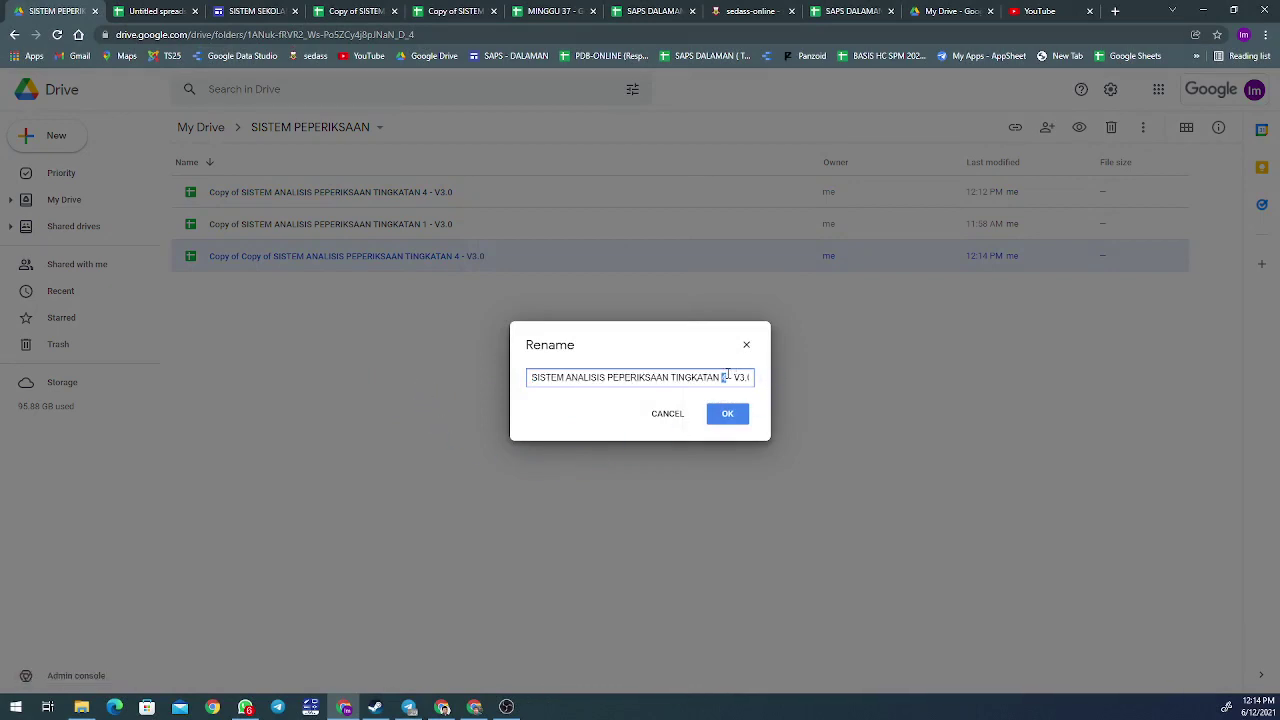
pyautogui.write('3')
pyautogui.click(728, 414)
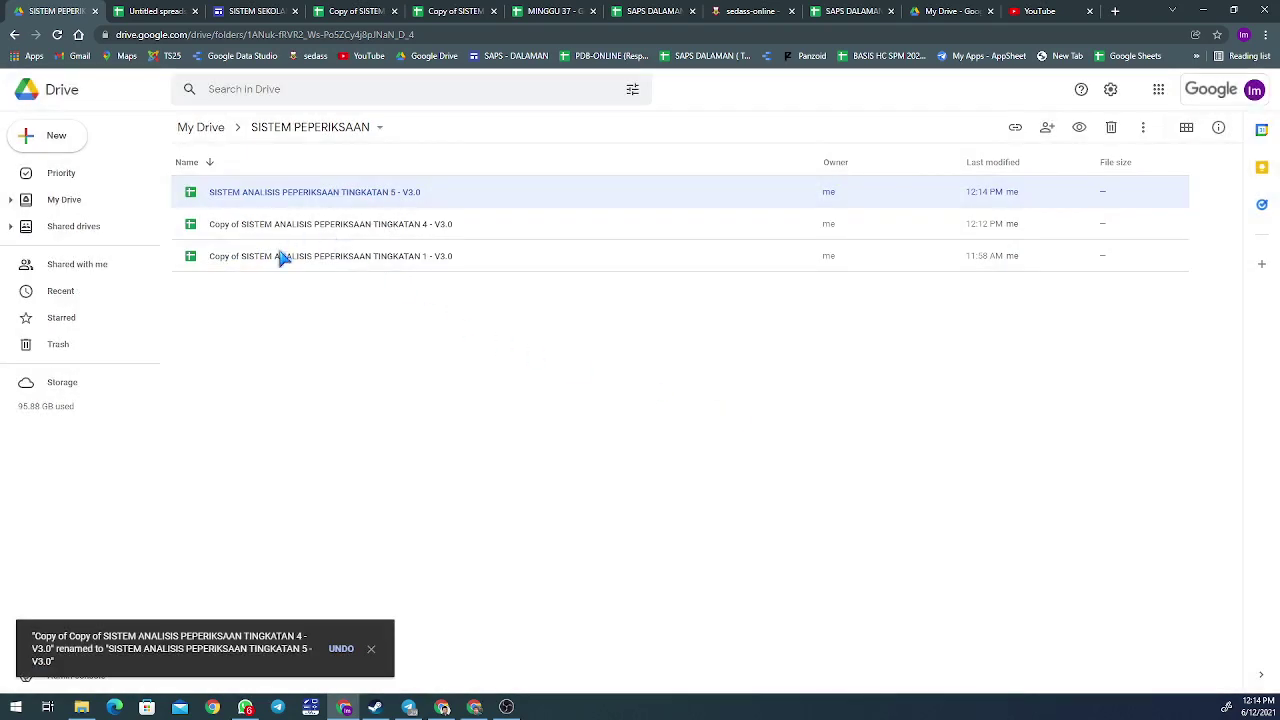
# Remove the "Copy of" prefix so the TINGKATAN 1 file is named SISTEM ANALISIS PEPERIKSAAN TINGKATAN 1 - V3.0.
pyautogui.rightClick(283, 258)
pyautogui.click(370, 481)
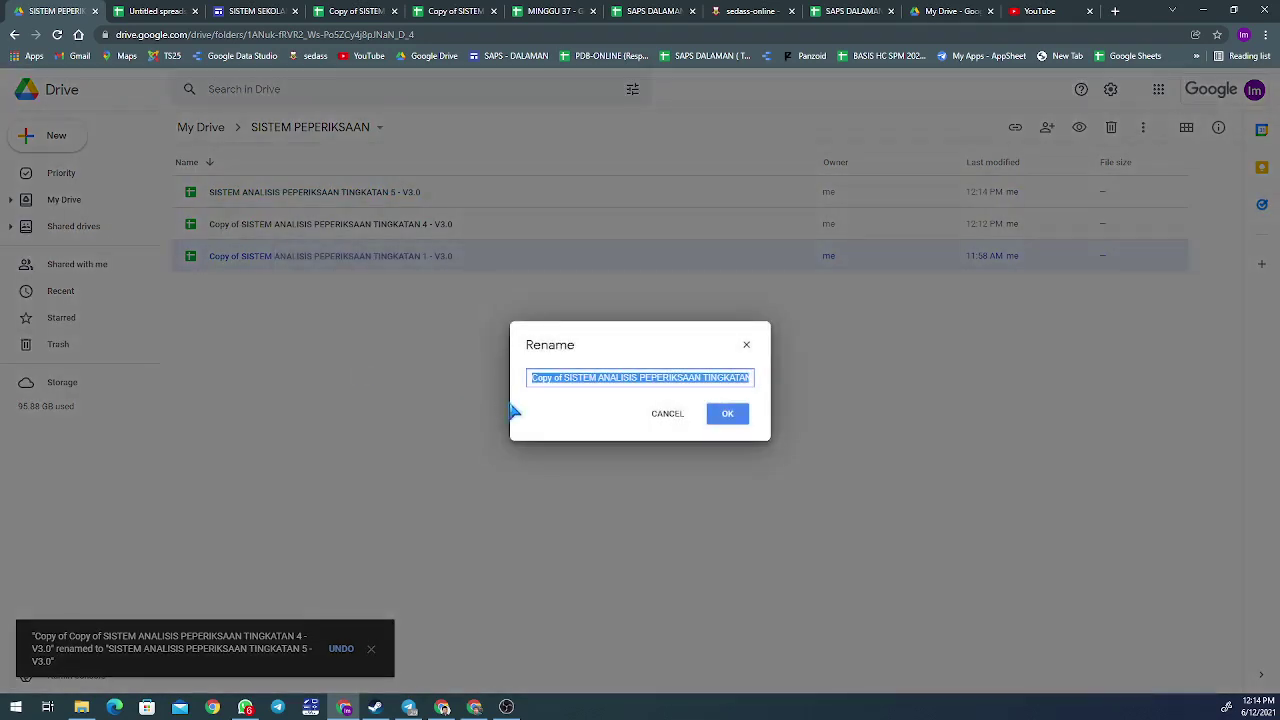
pyautogui.click(564, 378)
pyautogui.moveTo(564, 378); pyautogui.dragTo(452, 372)
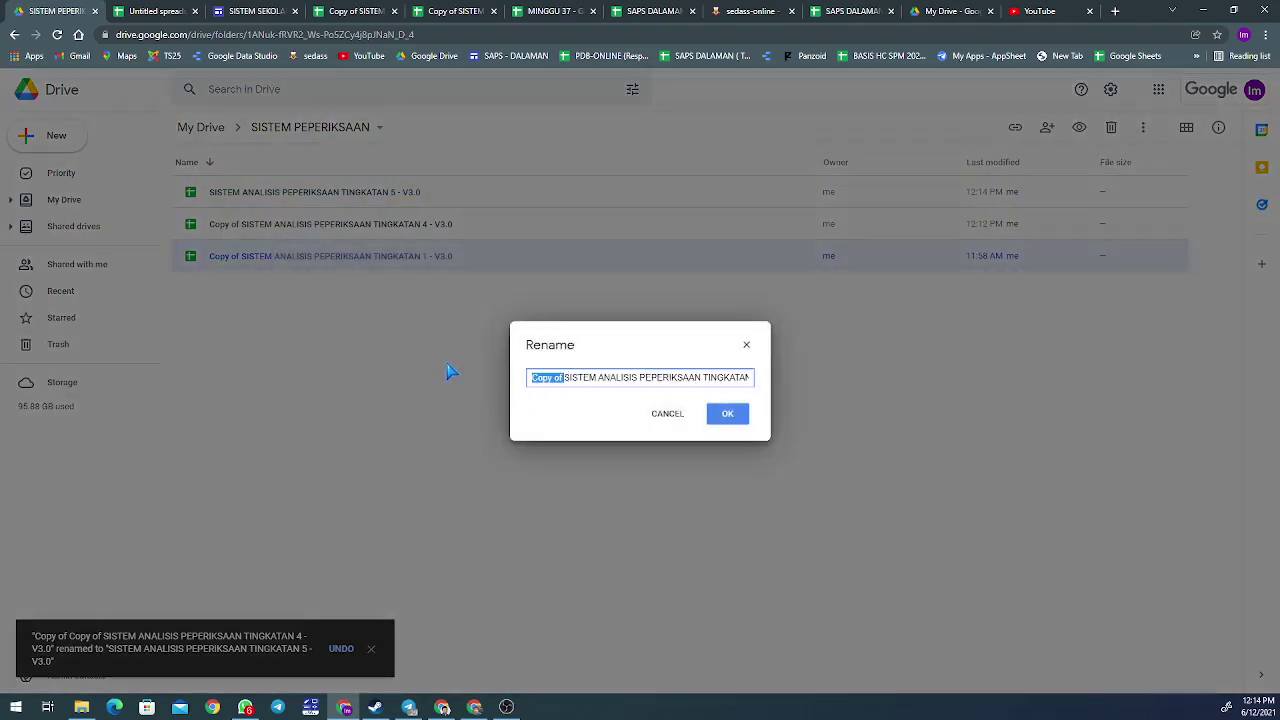
pyautogui.press('BackSpace')
pyautogui.click(728, 414)
# Remove the "Copy of" prefix so the TINGKATAN 4 file is named SISTEM ANALISIS PEPERIKSAAN TINGKATAN 4 - V3.0.
pyautogui.rightClick(283, 256)
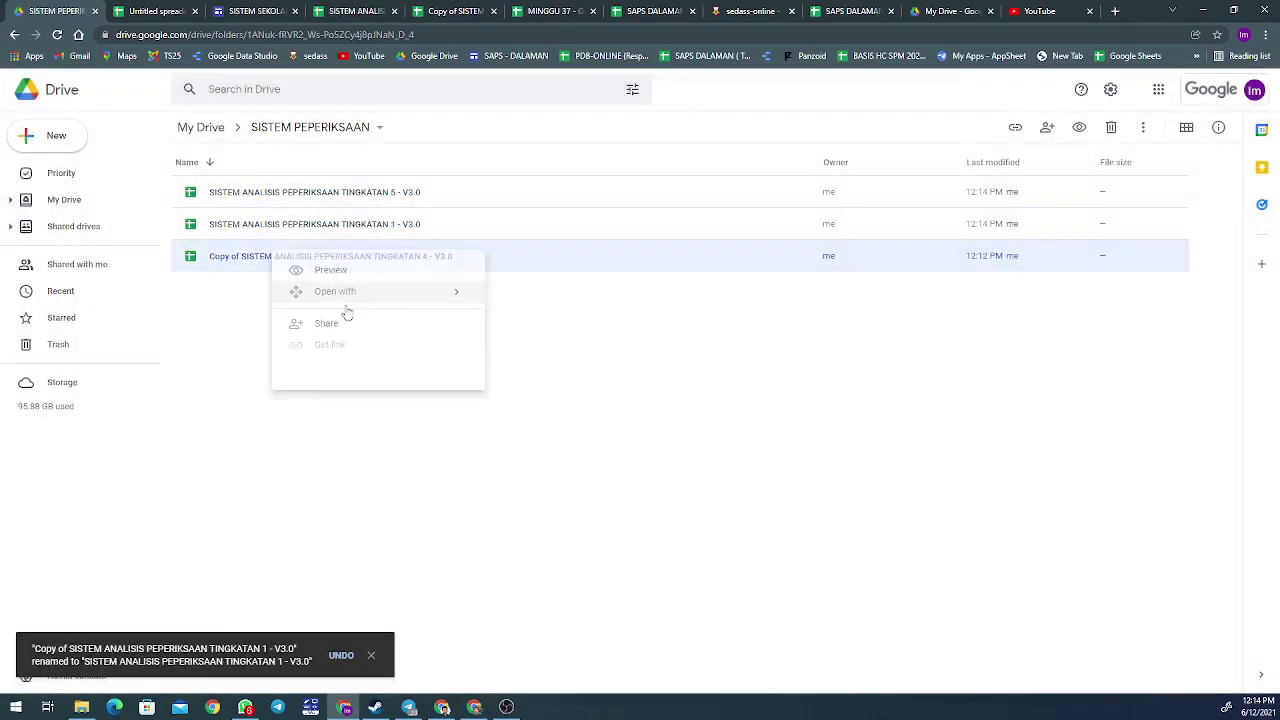
pyautogui.click(355, 478)
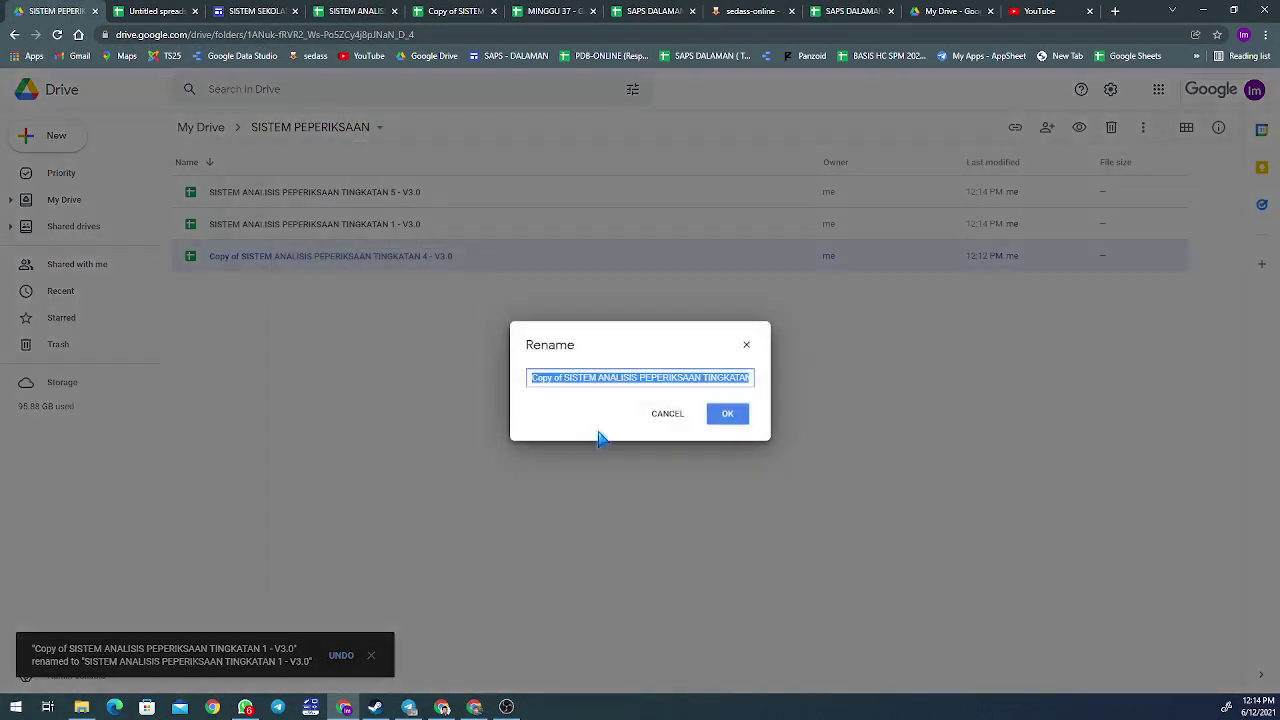
pyautogui.click(566, 378)
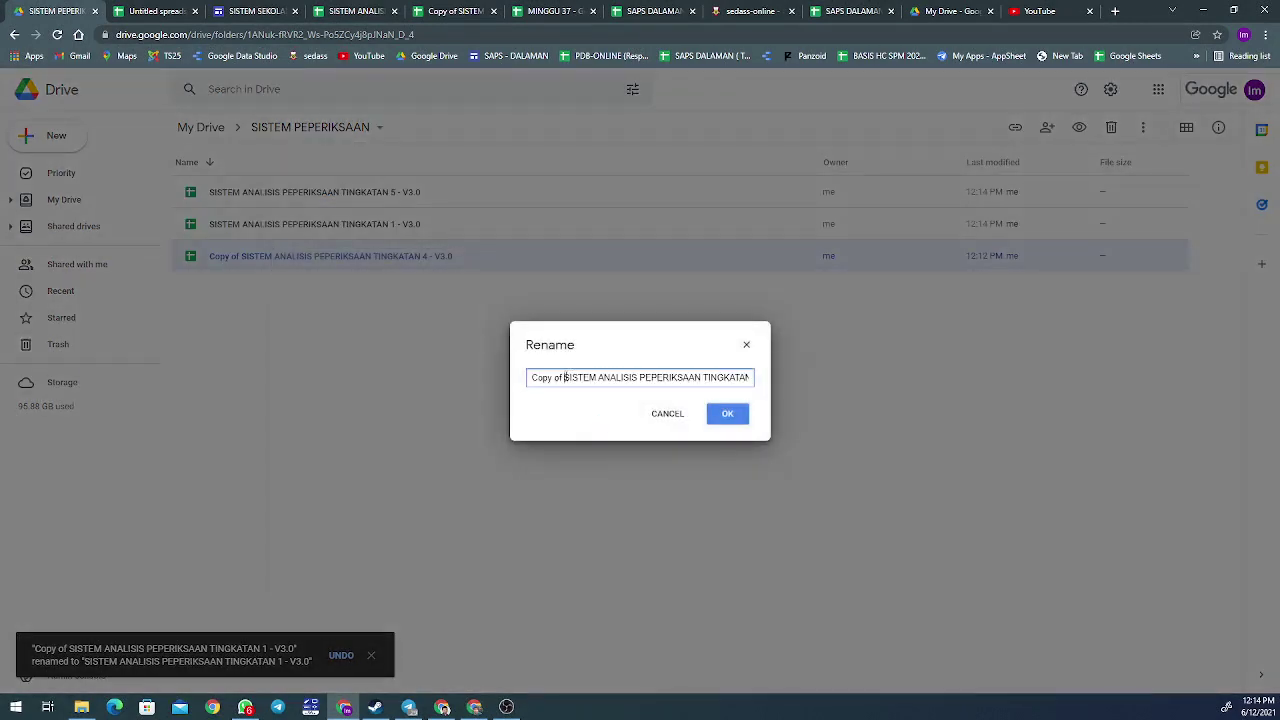
pyautogui.moveTo(565, 378); pyautogui.dragTo(446, 375)
pyautogui.press('BackSpace')
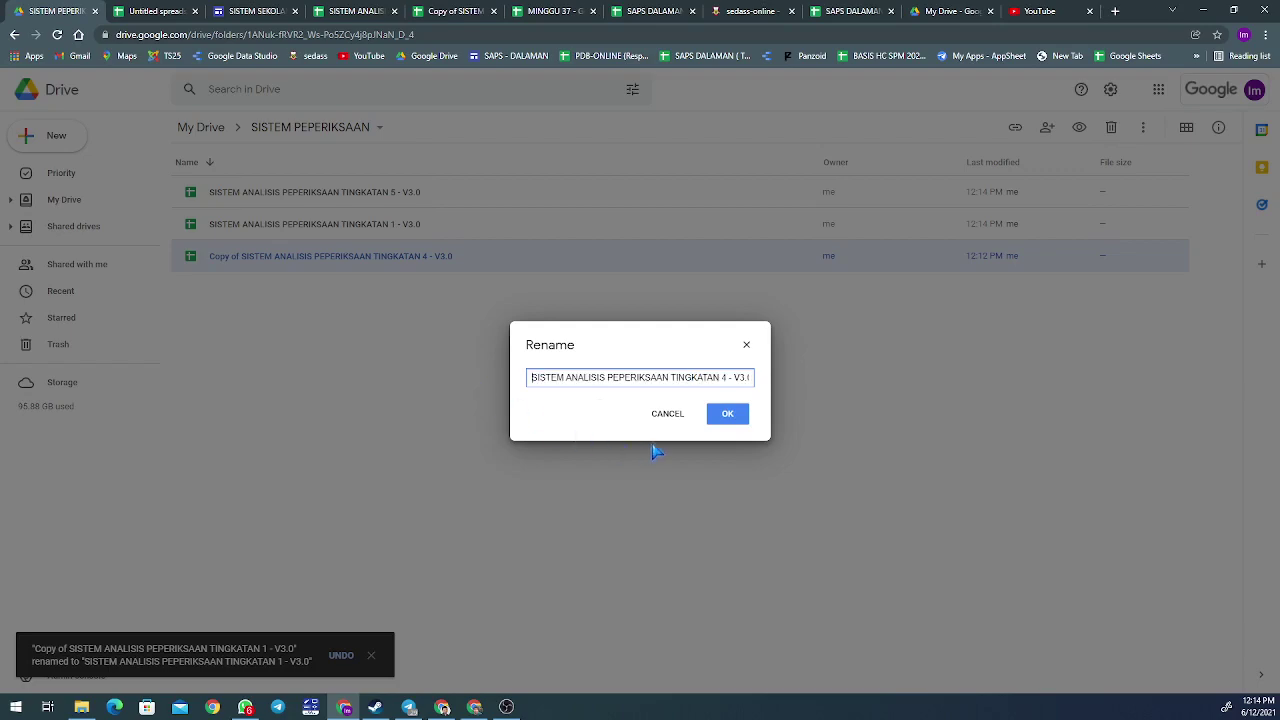
pyautogui.click(726, 416)
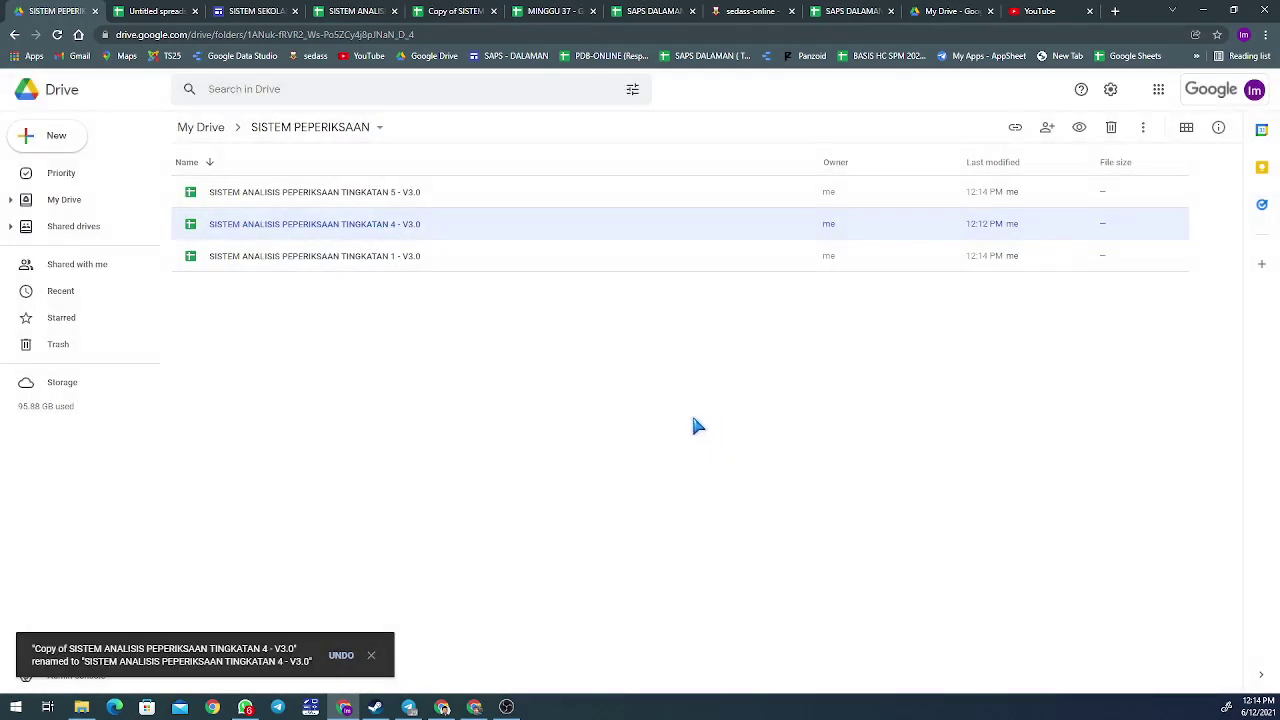
# Open the TINGKATAN 5 spreadsheet and clear the student data in rows 3 to 34 of the 4 PROAKTIF sheet.
pyautogui.doubleClick(440, 192)
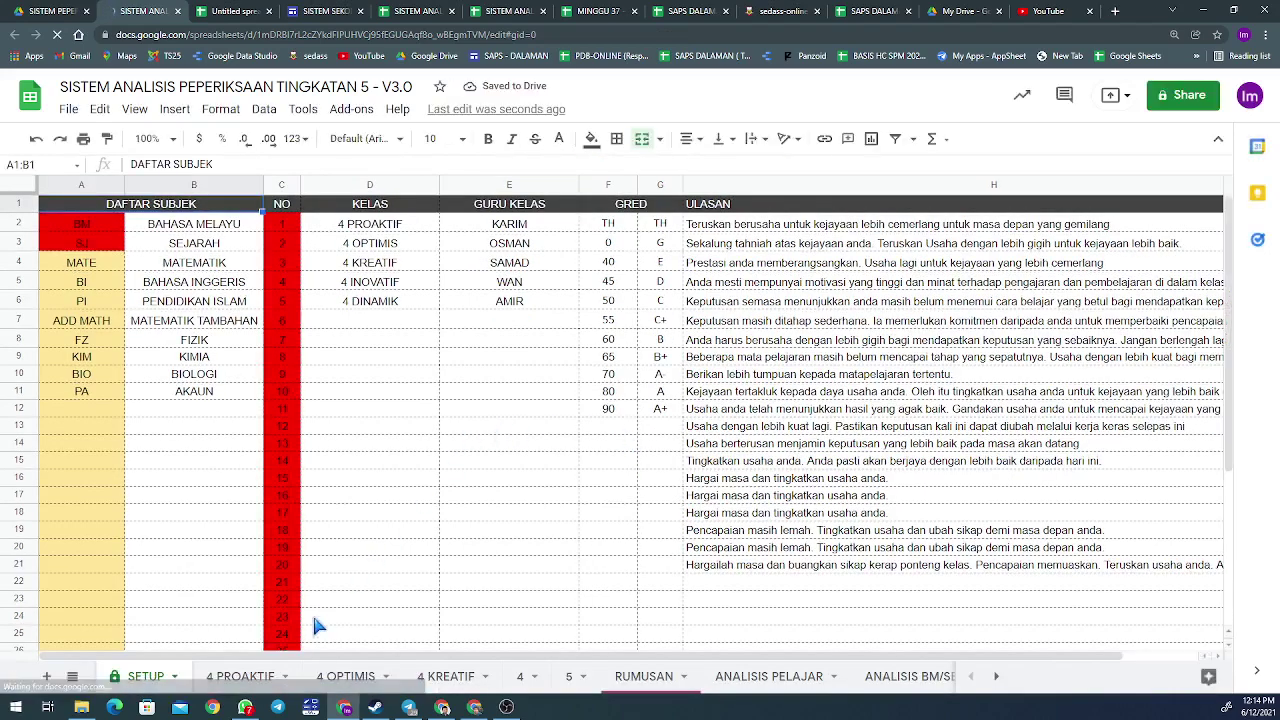
pyautogui.click(237, 677)
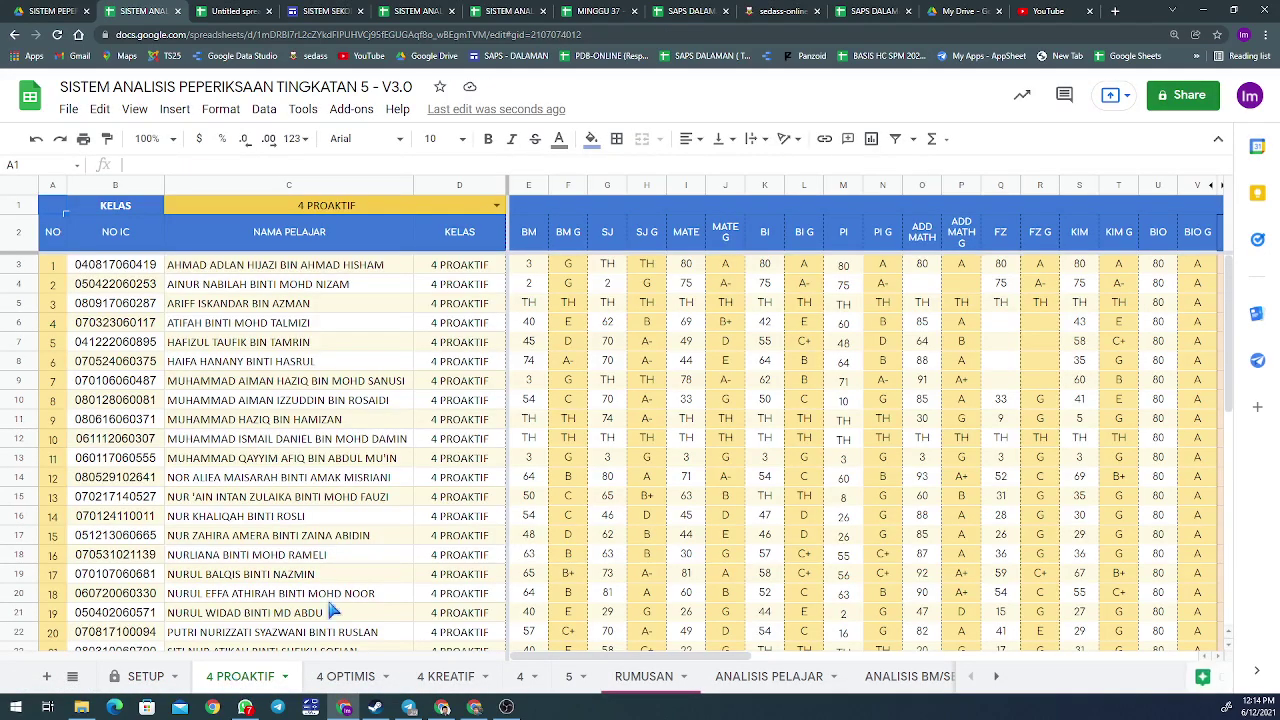
pyautogui.moveTo(20, 270); pyautogui.dragTo(90, 530)
pyautogui.scroll(5, 95, 528)
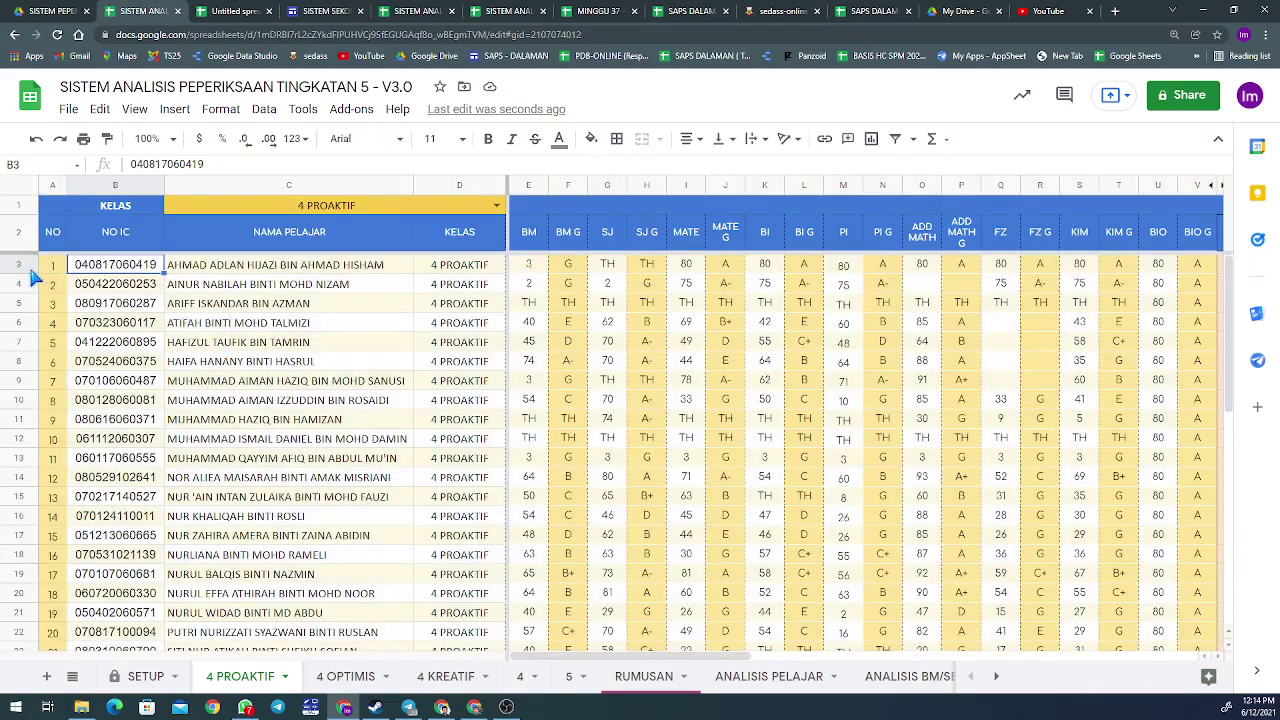
pyautogui.moveTo(20, 264); pyautogui.dragTo(246, 503)
# Clear the contents of rows 3 to 39 on the 4 OPTIMIS sheet and open the 4 KREATIF sheet.
pyautogui.click(345, 677)
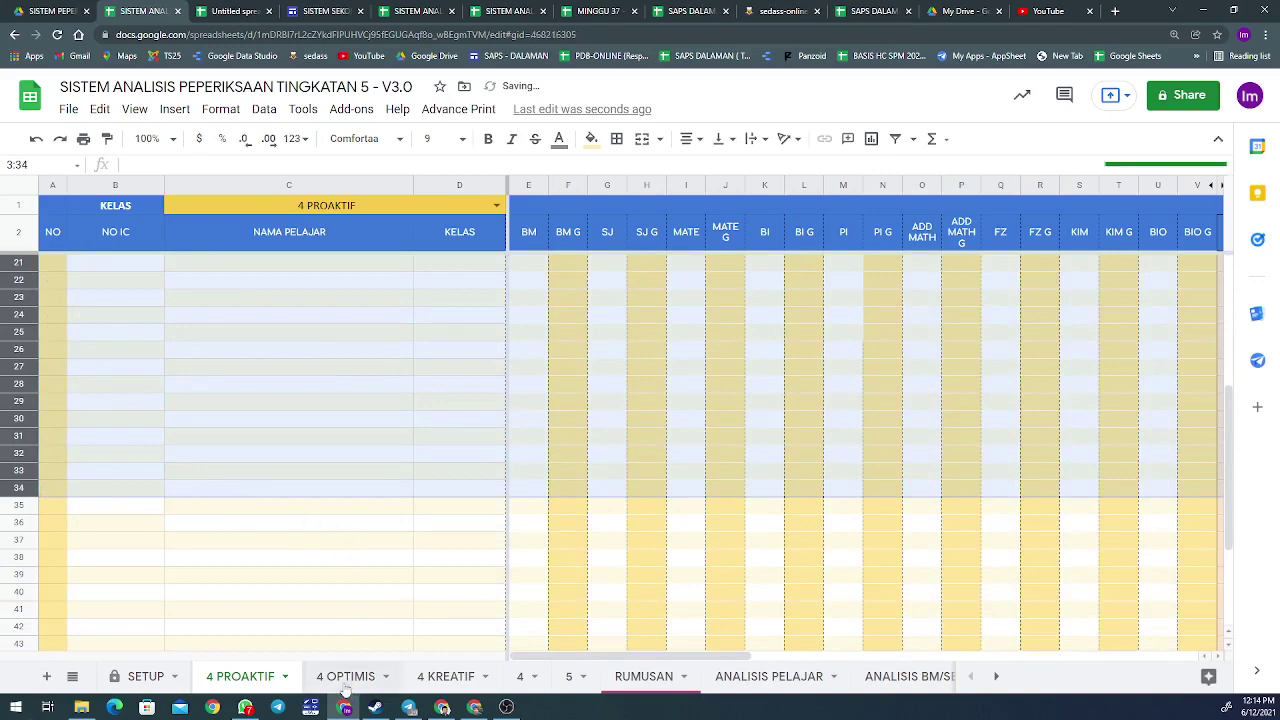
pyautogui.moveTo(20, 256); pyautogui.dragTo(57, 575)
pyautogui.press('Delete')
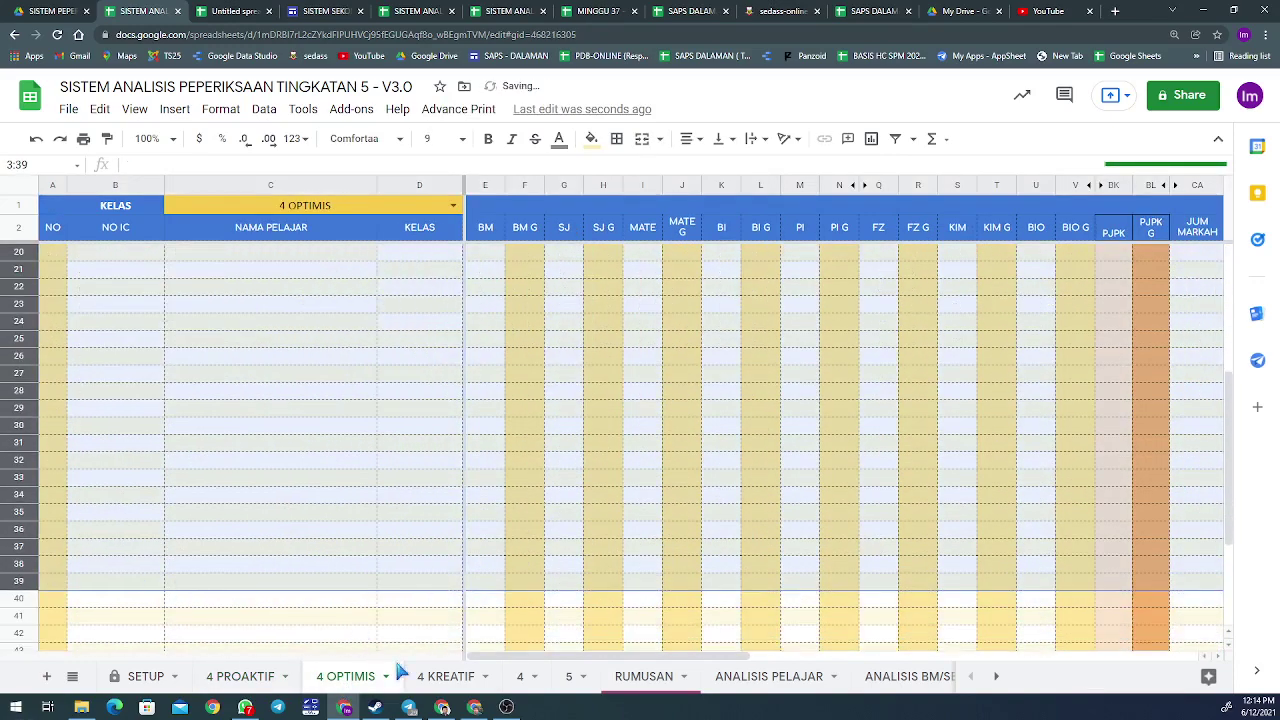
pyautogui.click(421, 679)
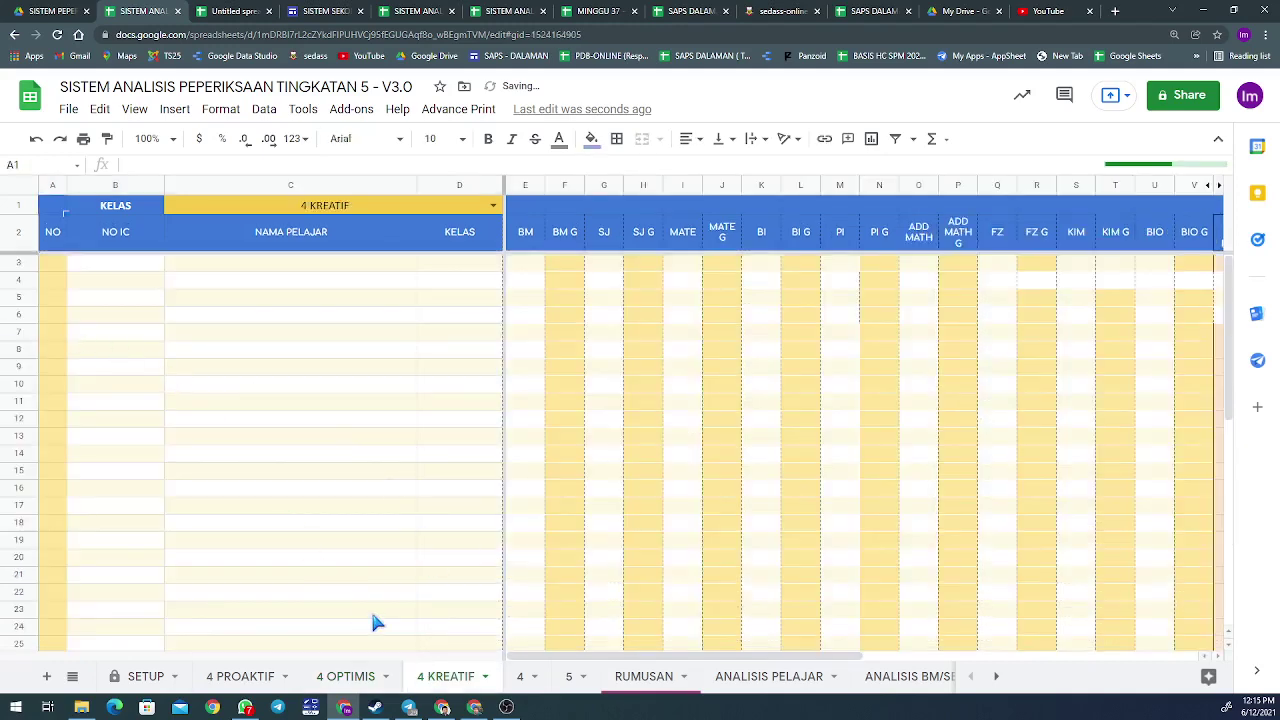
# Check the 4, 5, 4 OPTIMIS and RUMUSAN sheets for remaining student data.
pyautogui.click(521, 677)
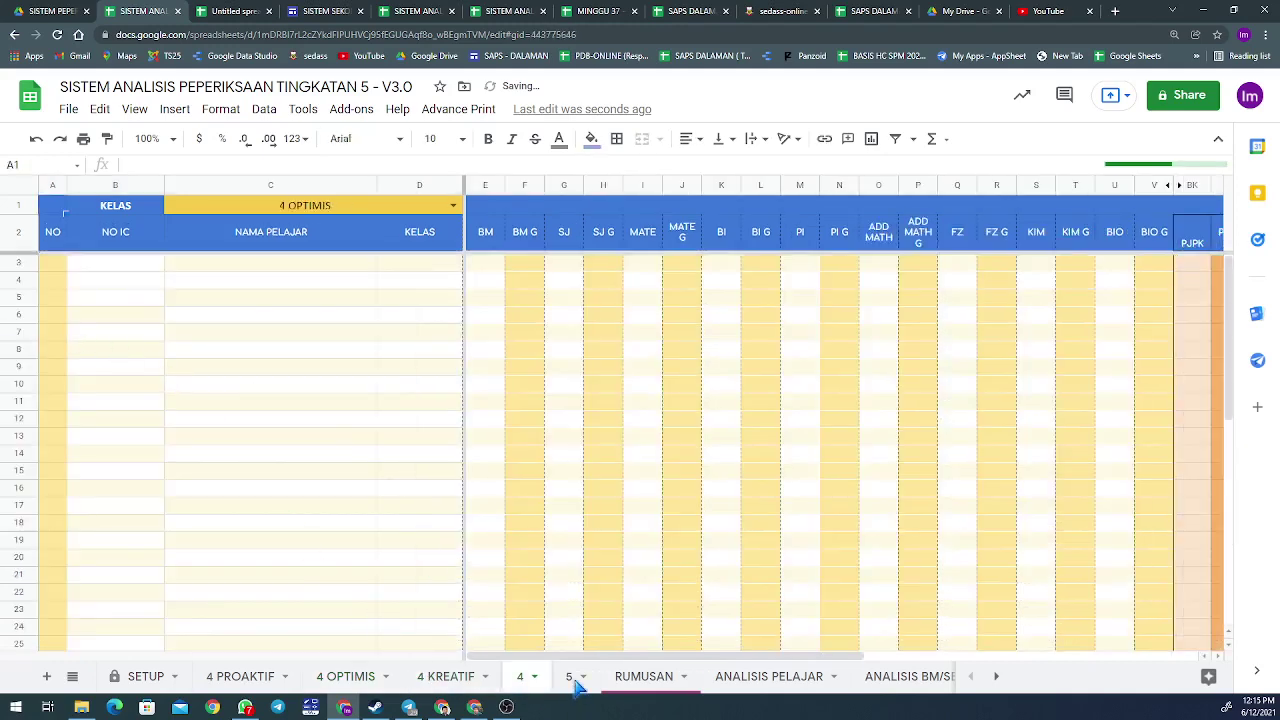
pyautogui.click(572, 678)
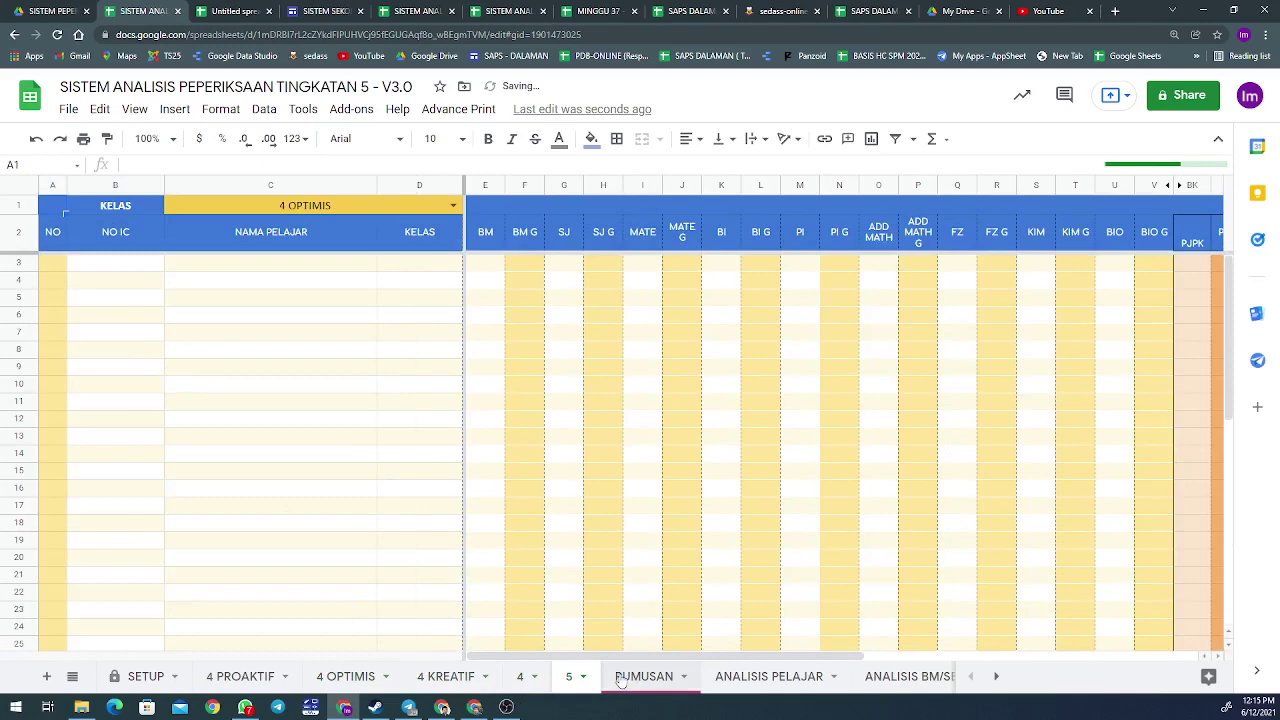
pyautogui.click(620, 678)
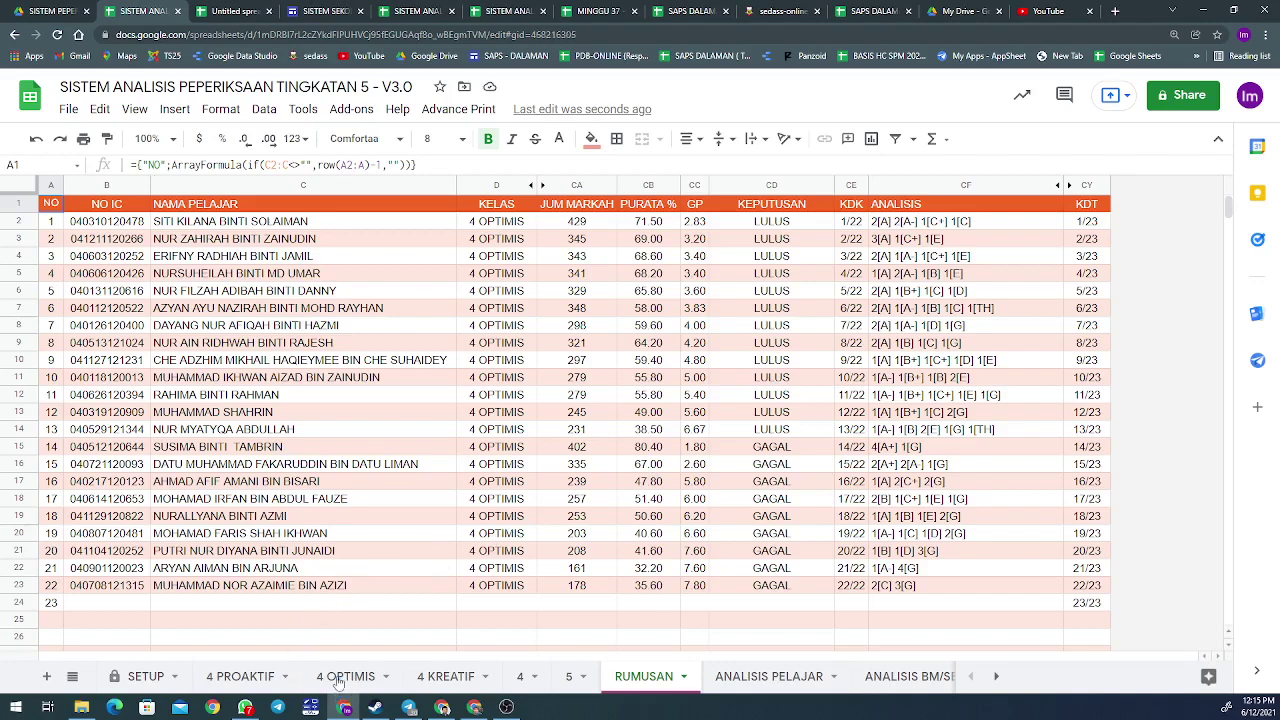
pyautogui.click(343, 677)
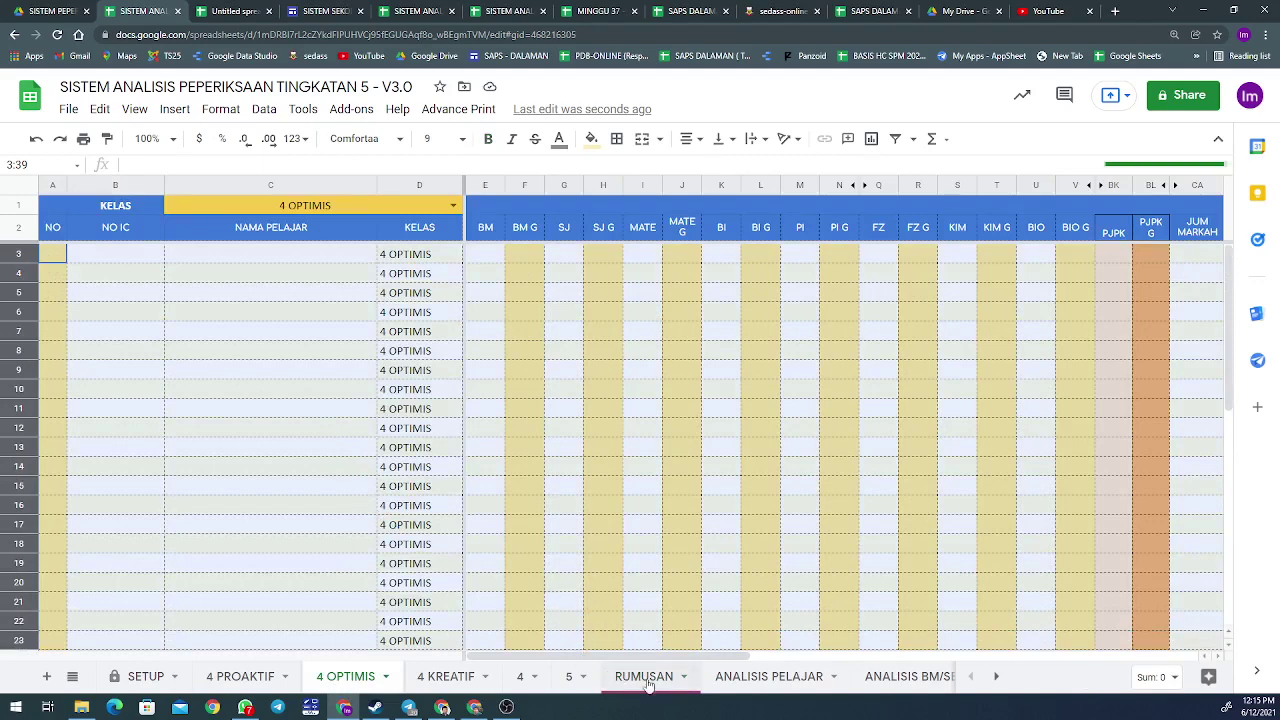
pyautogui.hscroll(3, 700, 680)
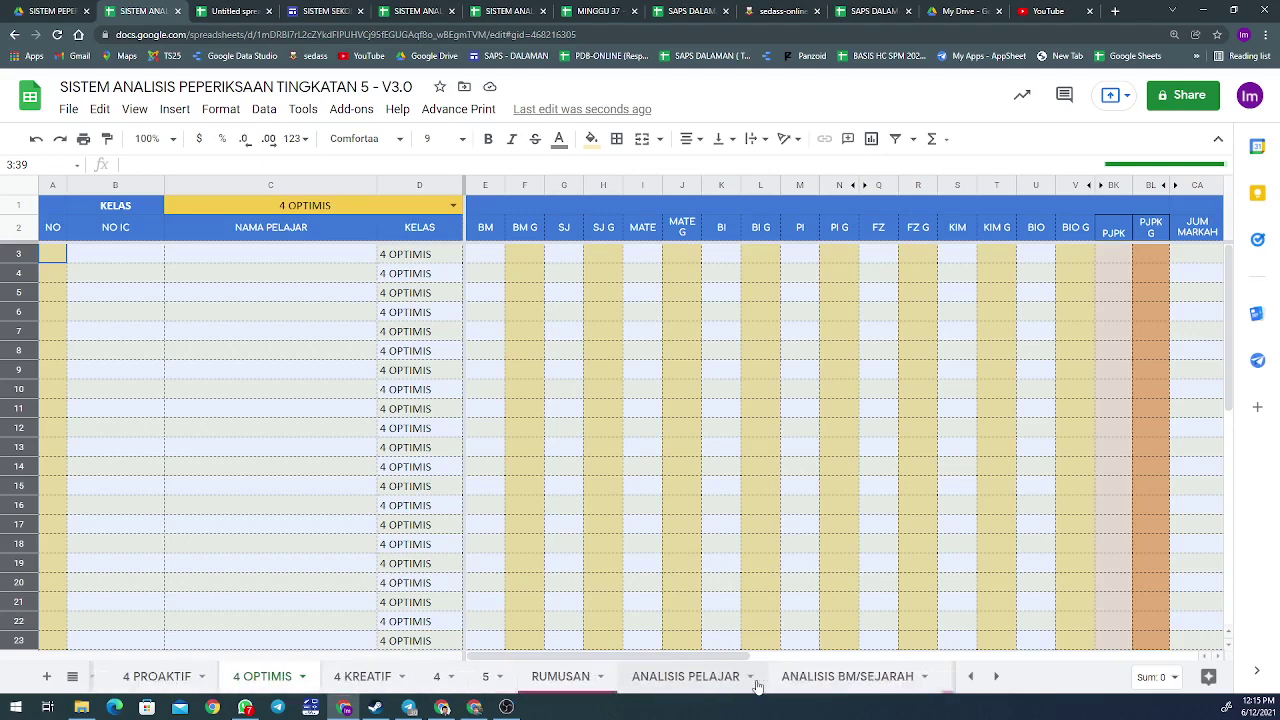
pyautogui.hscroll(-3, 757, 686)
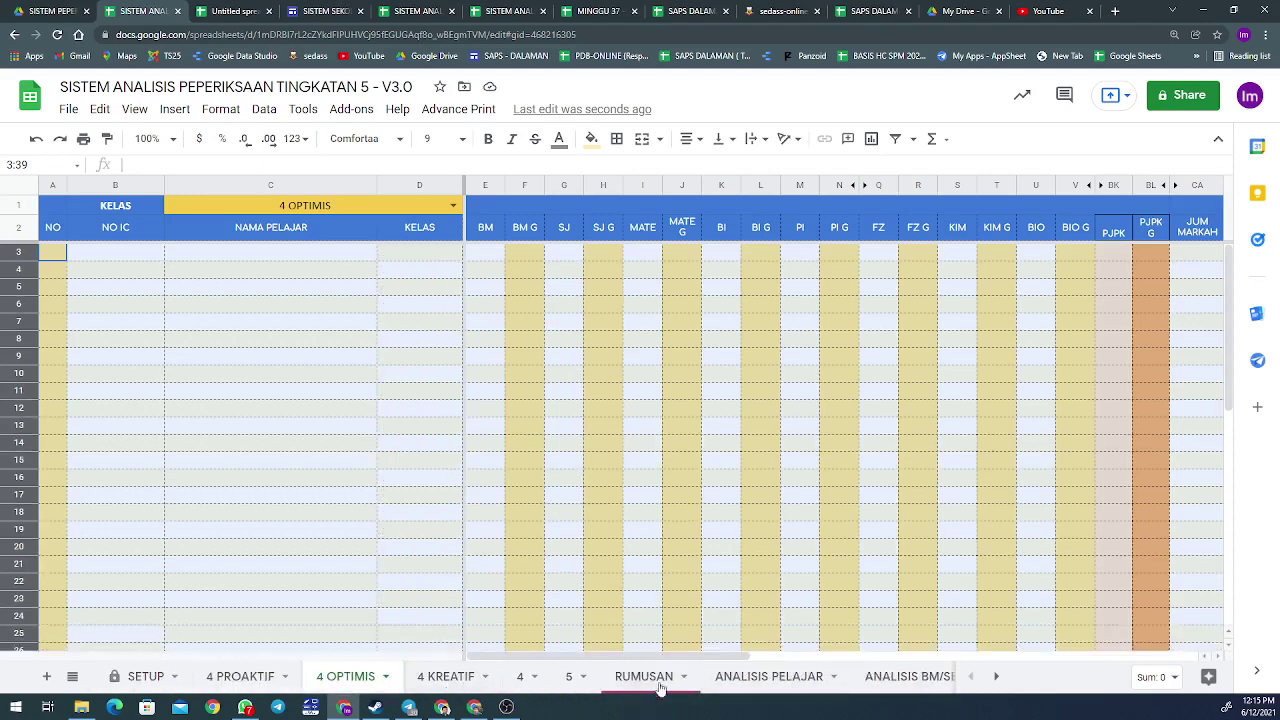
pyautogui.hscroll(3, 660, 688)
pyautogui.click(484, 676)
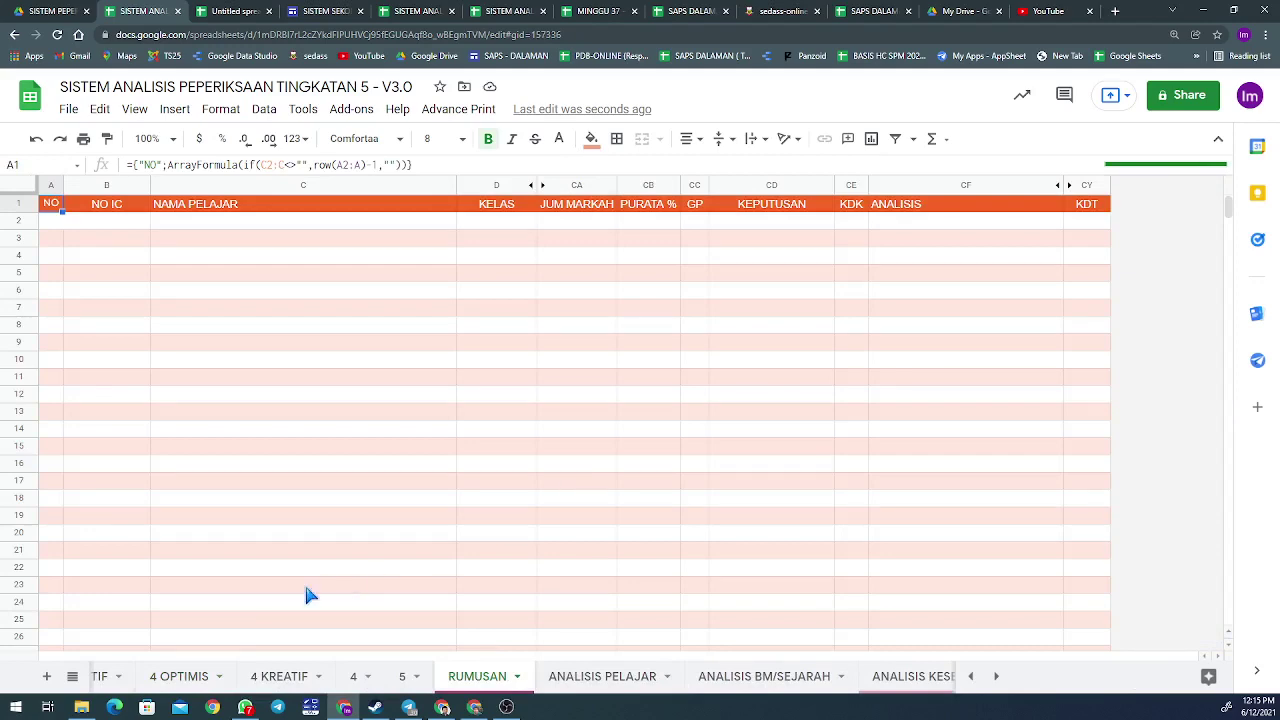
pyautogui.hscroll(-2, 280, 680)
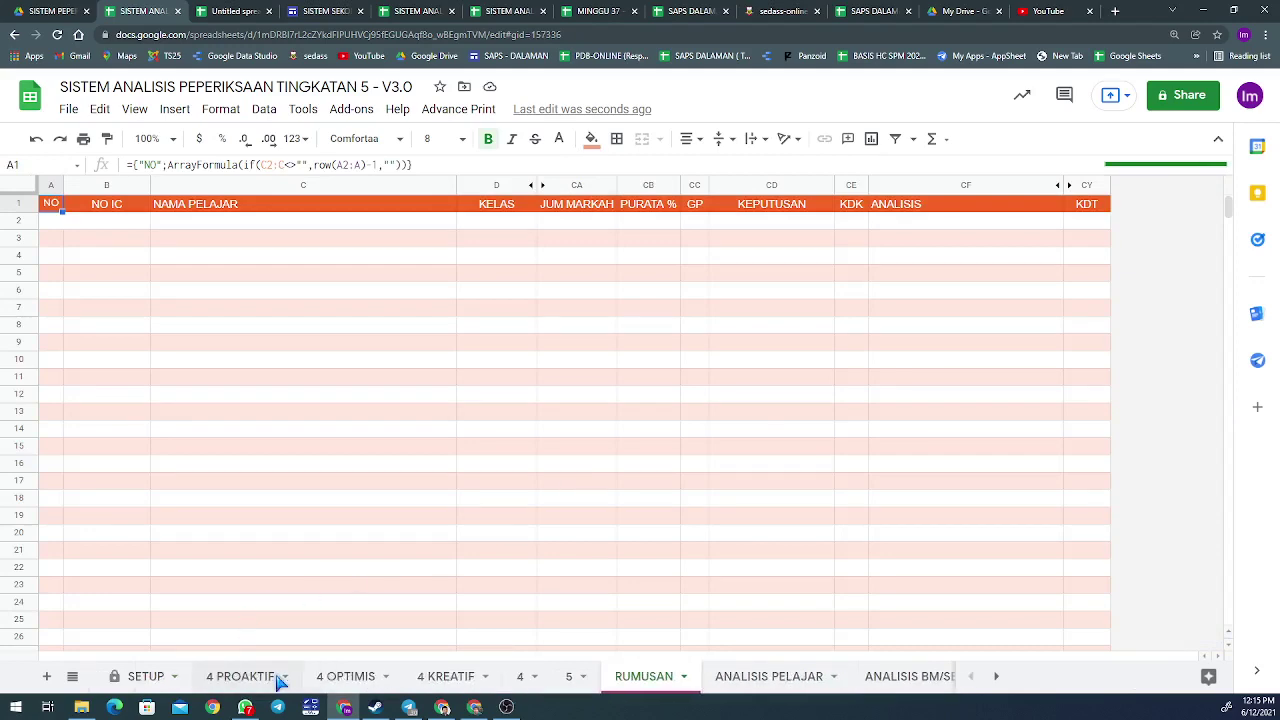
# Examine the class names and class teacher entries on the SETUP sheet.
pyautogui.click(150, 684)
pyautogui.click(338, 232)
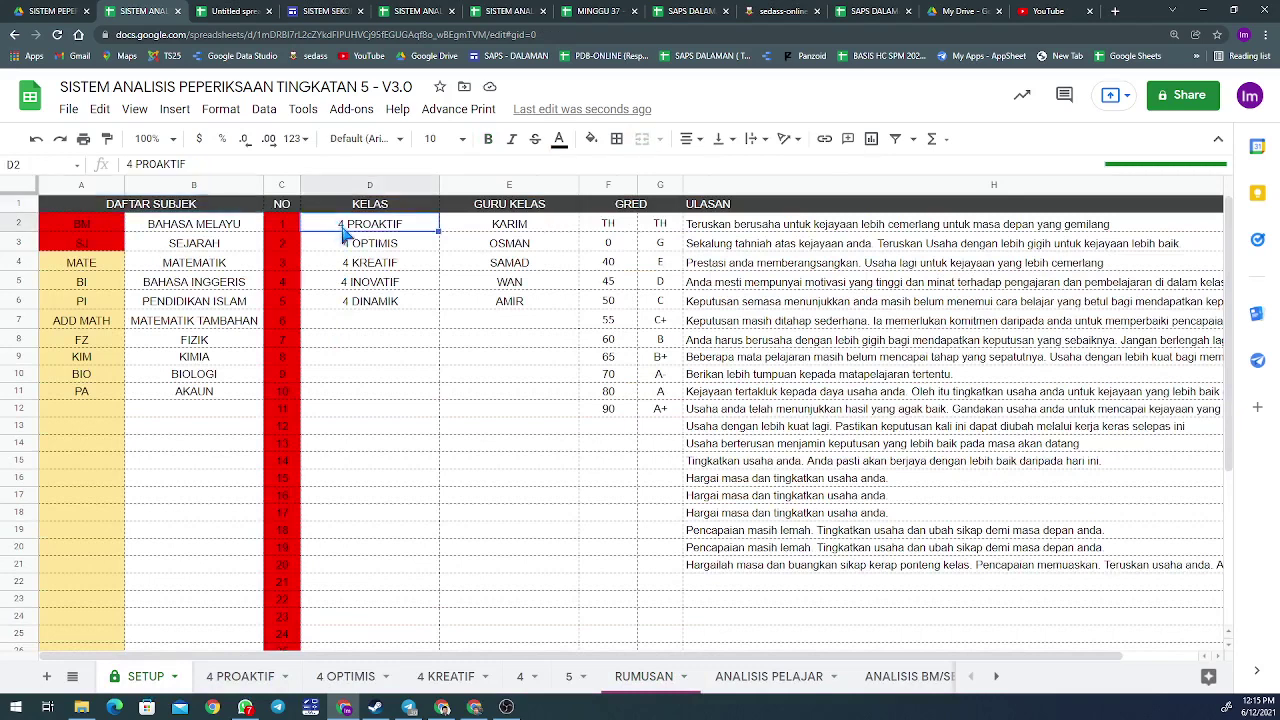
pyautogui.click(345, 245)
pyautogui.press('Down')
pyautogui.press('Down')
pyautogui.press('Down')
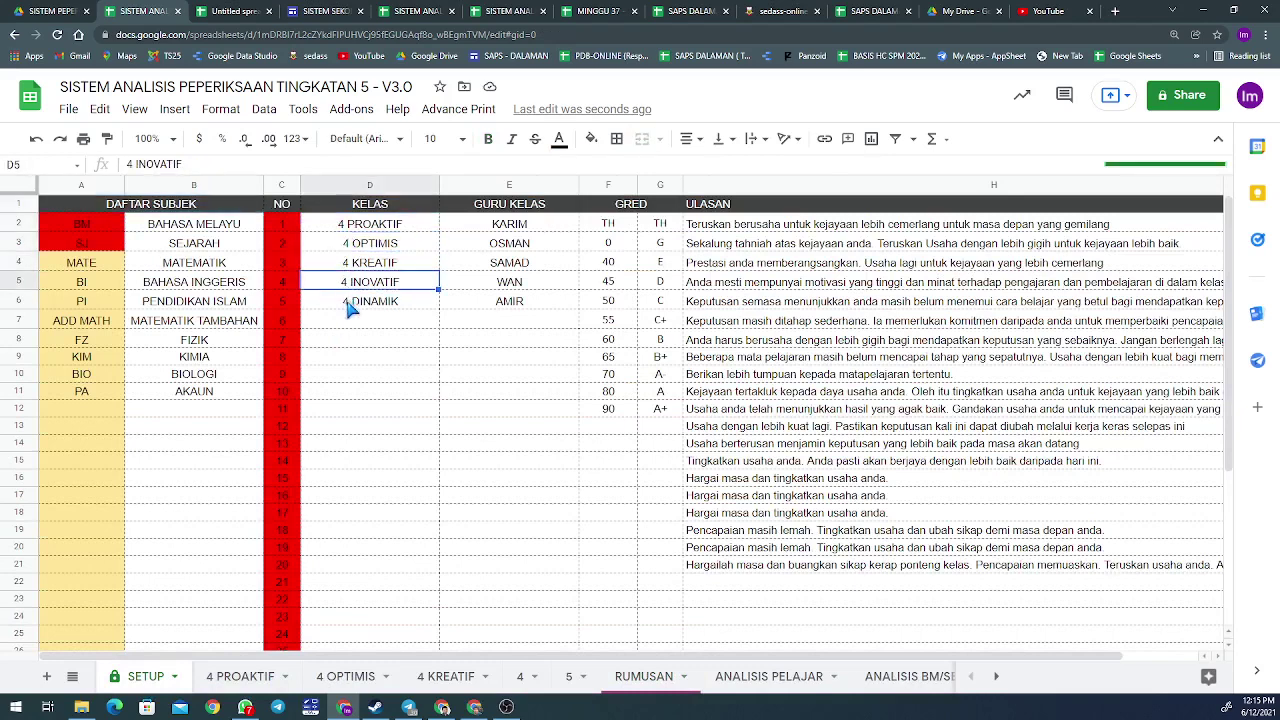
pyautogui.click(536, 224)
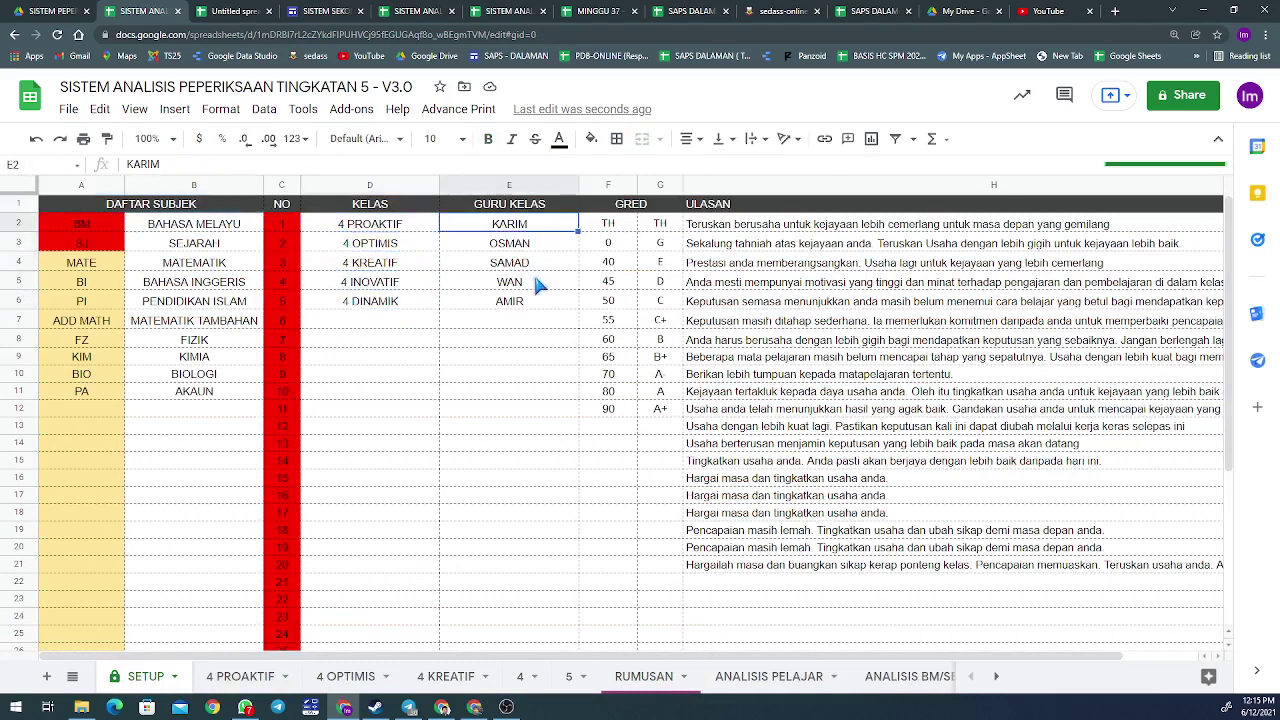
pyautogui.click(540, 303)
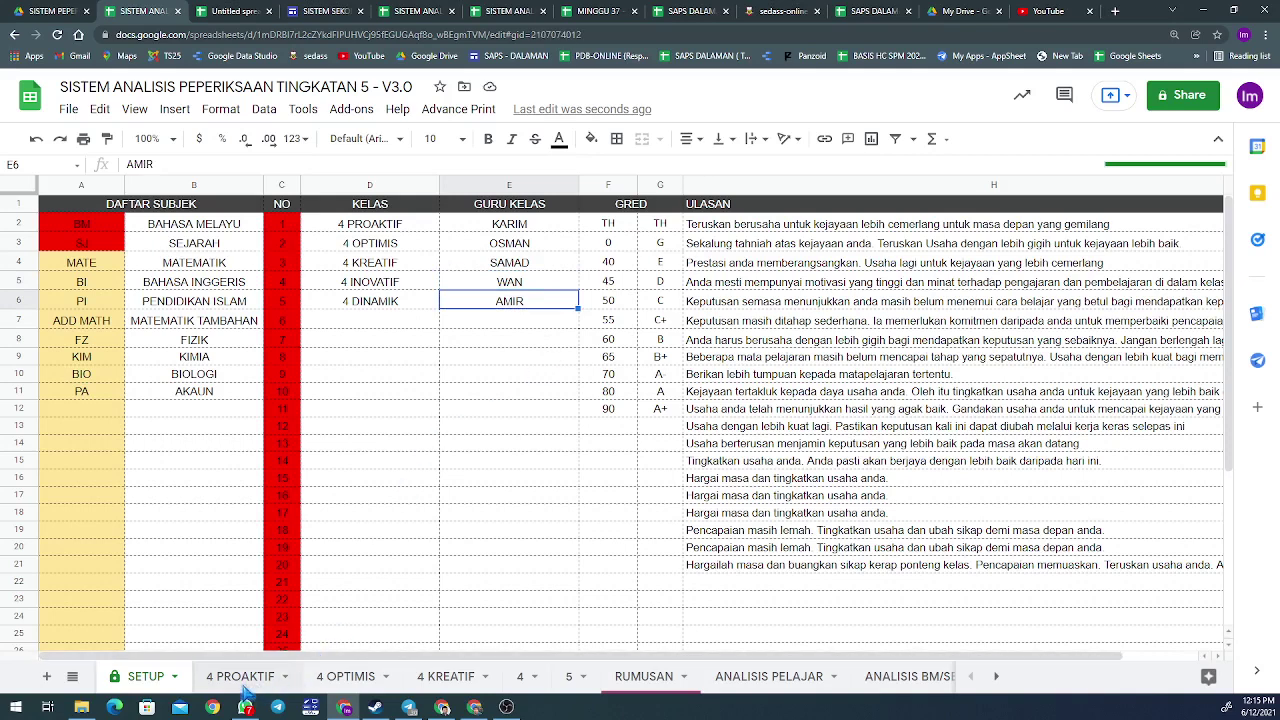
pyautogui.click(232, 680)
pyautogui.doubleClick(228, 677)
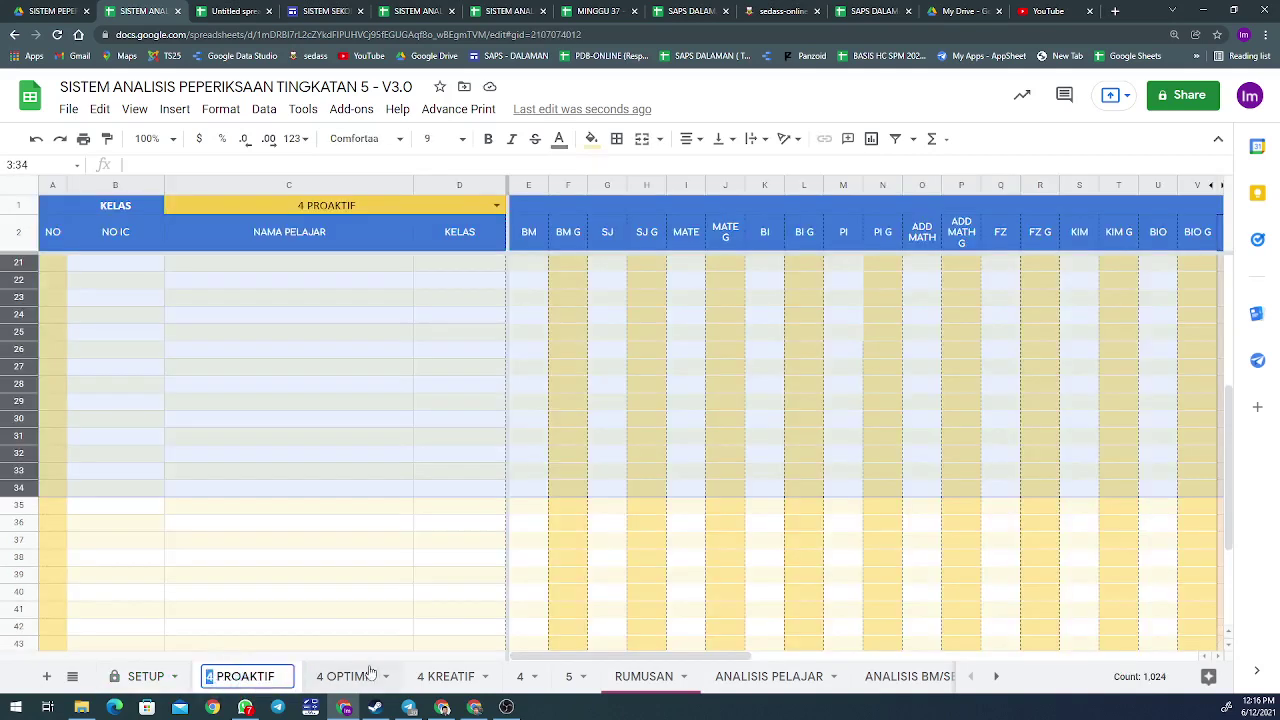
pyautogui.click(361, 445)
pyautogui.scroll(5, 358, 455)
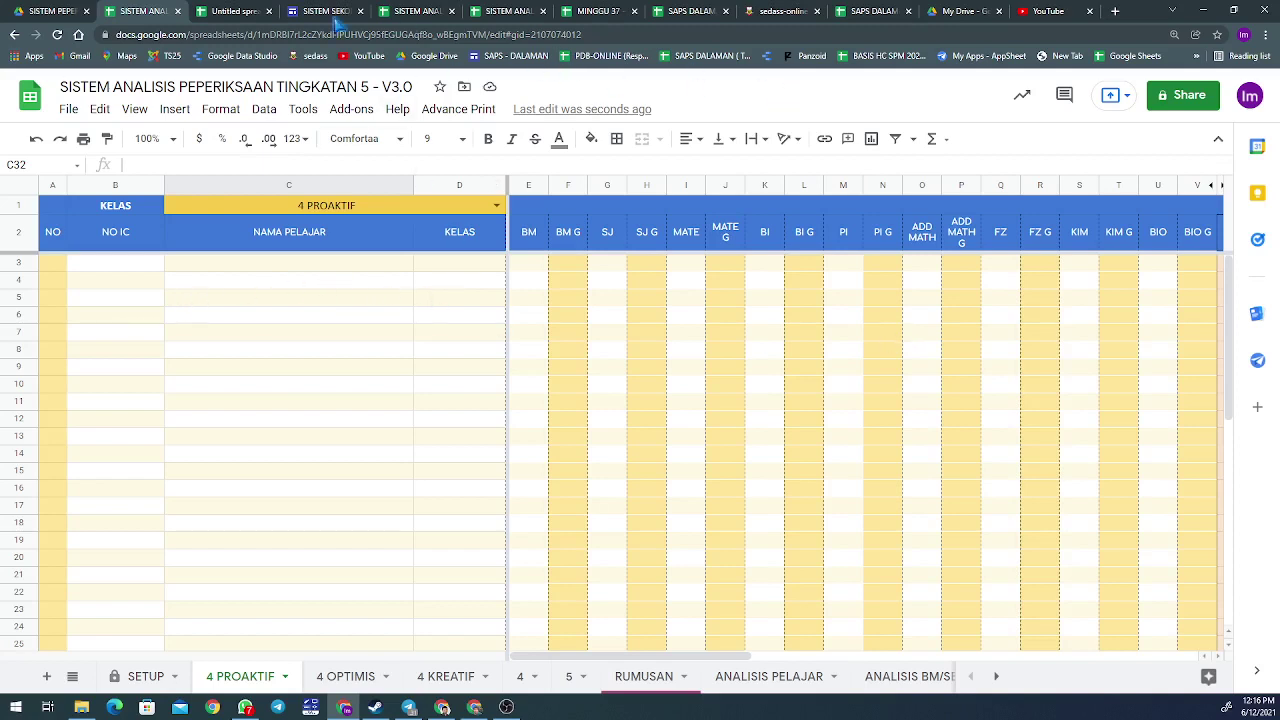
# Switch to Google Drive and share the TINGKATAN 5 file with anyone with the link.
pyautogui.click(65, 11)
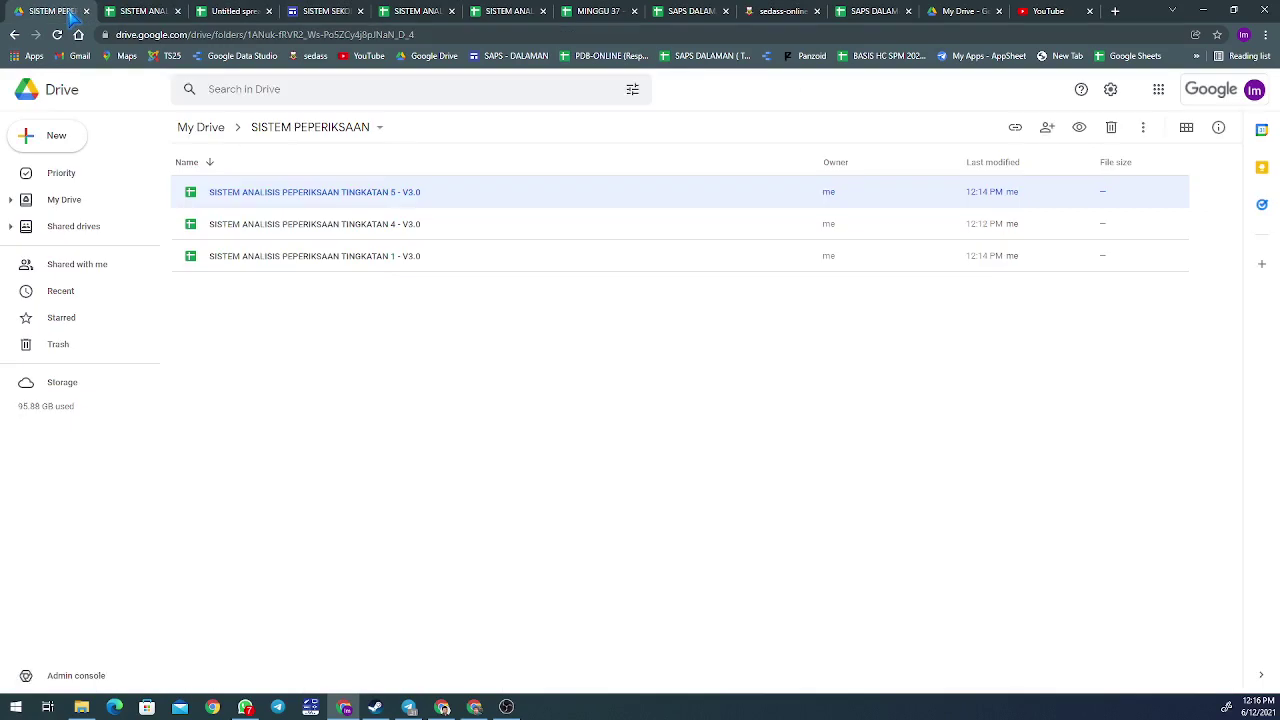
pyautogui.rightClick(405, 200)
pyautogui.click(468, 267)
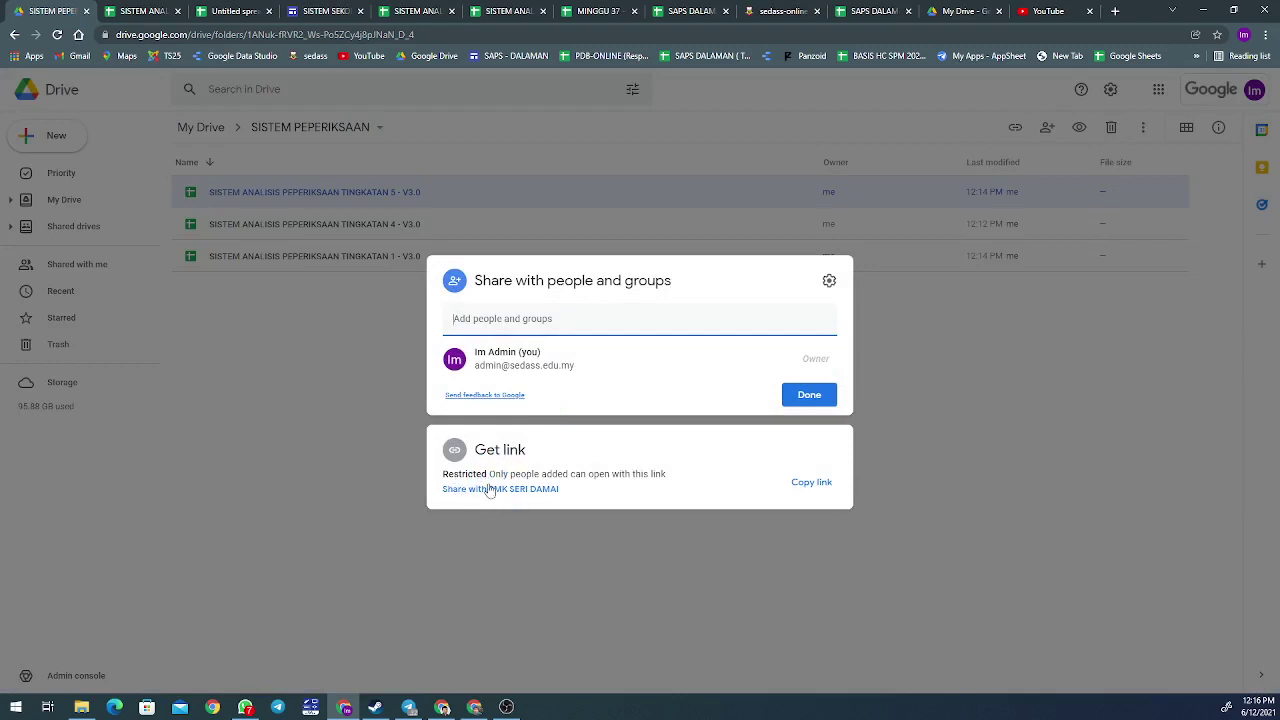
pyautogui.click(490, 489)
pyautogui.click(524, 435)
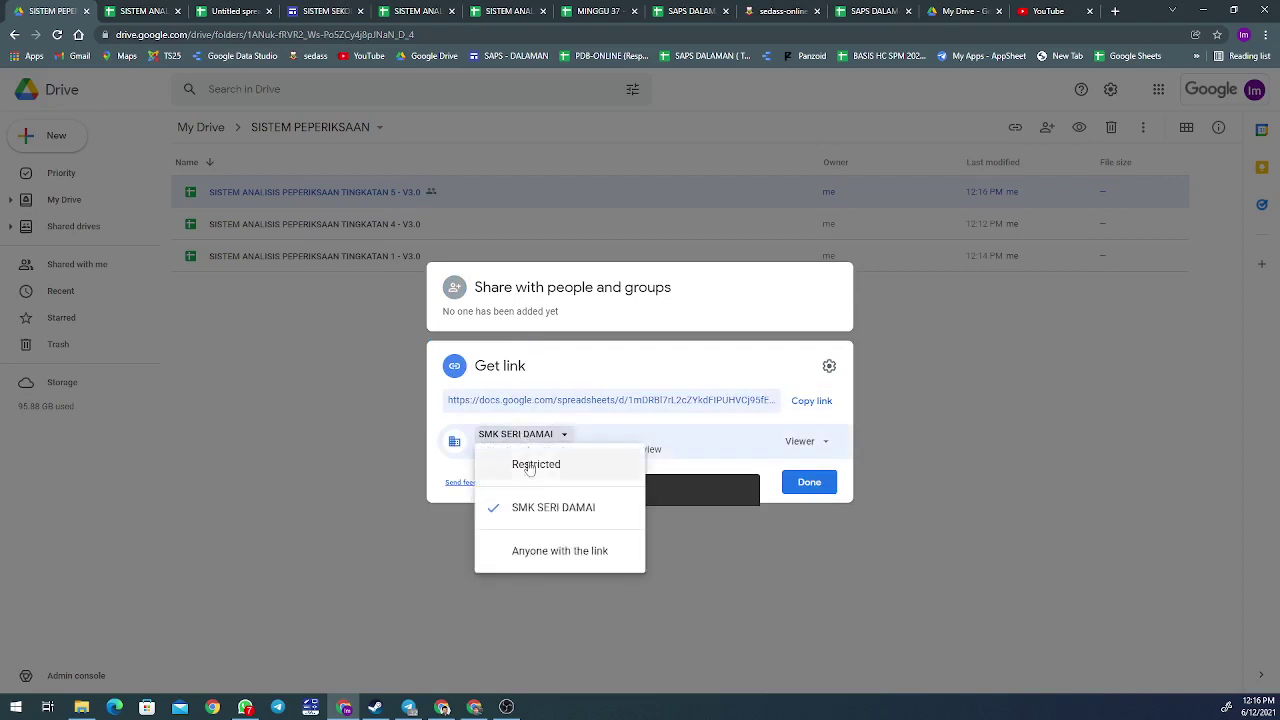
pyautogui.click(545, 551)
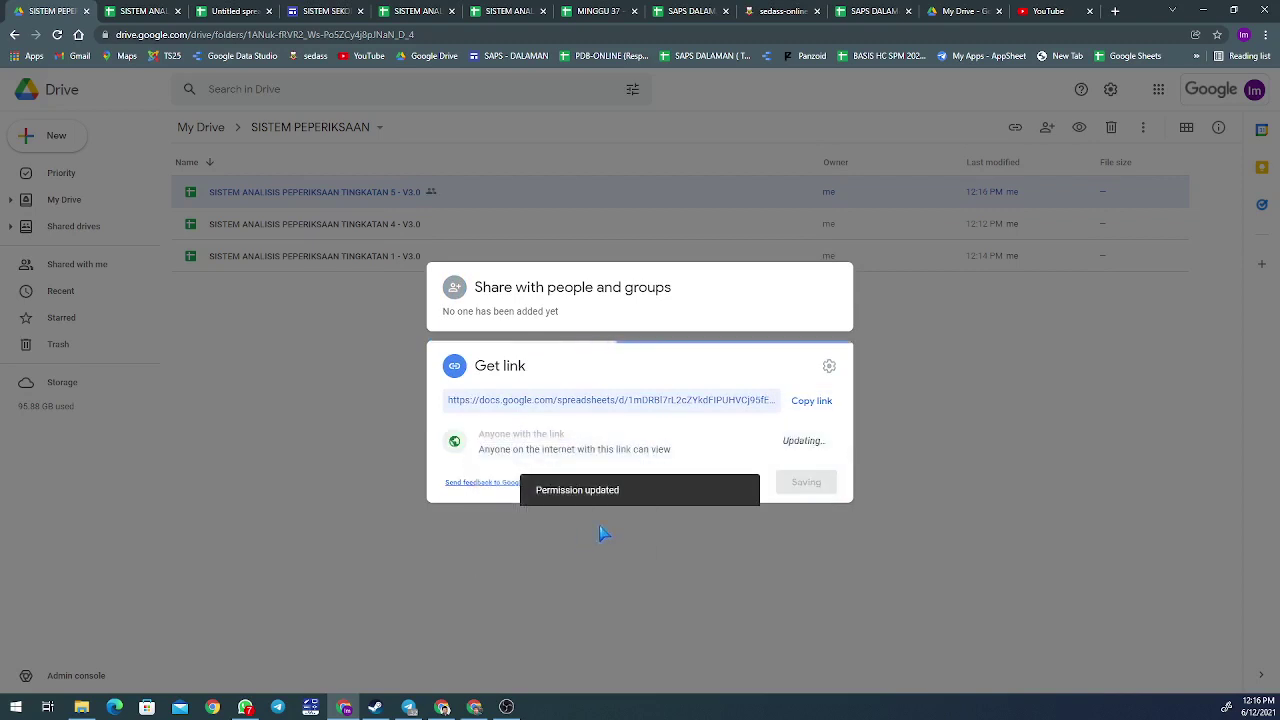
# Give link holders the Editor role, copy the TINGKATAN 5 file's link and close the sharing settings.
pyautogui.click(803, 440)
pyautogui.click(832, 538)
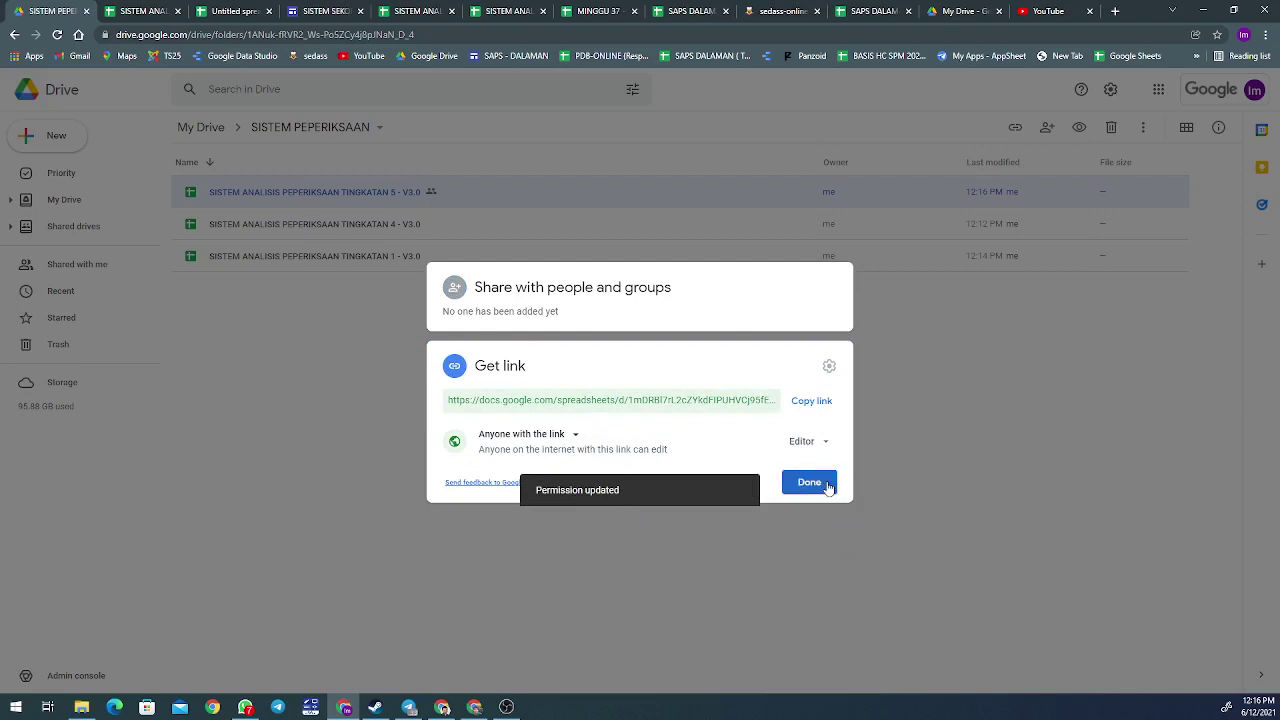
pyautogui.click(811, 400)
pyautogui.click(775, 547)
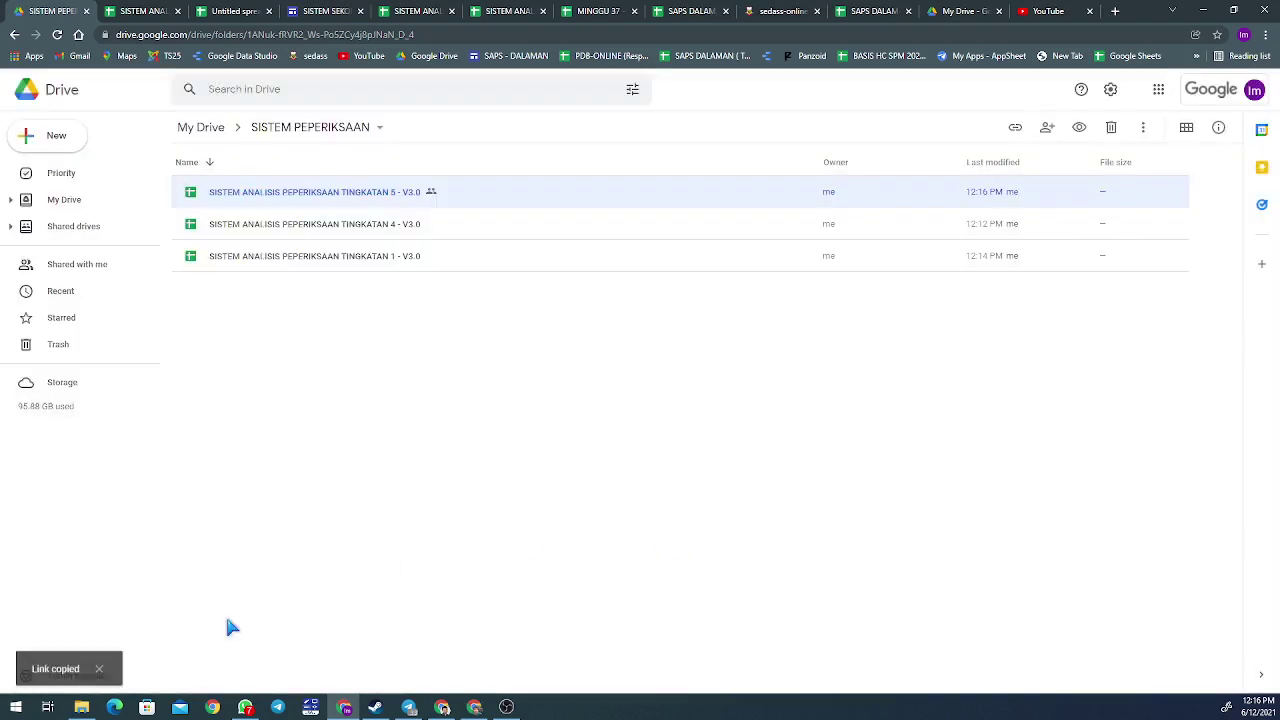
# Switch to Telegram, open Saved Messages and replace the draft message with the copied TINGKATAN 5 file link.
pyautogui.click(16, 708)
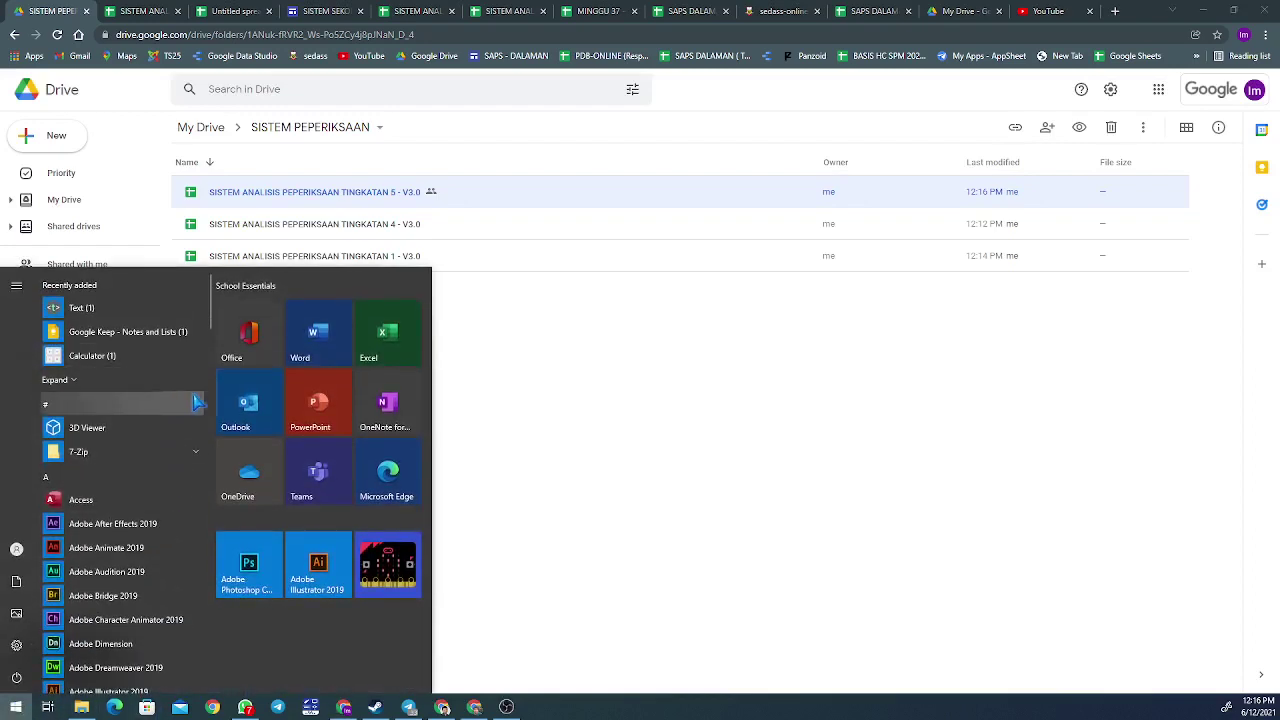
pyautogui.write('tele')
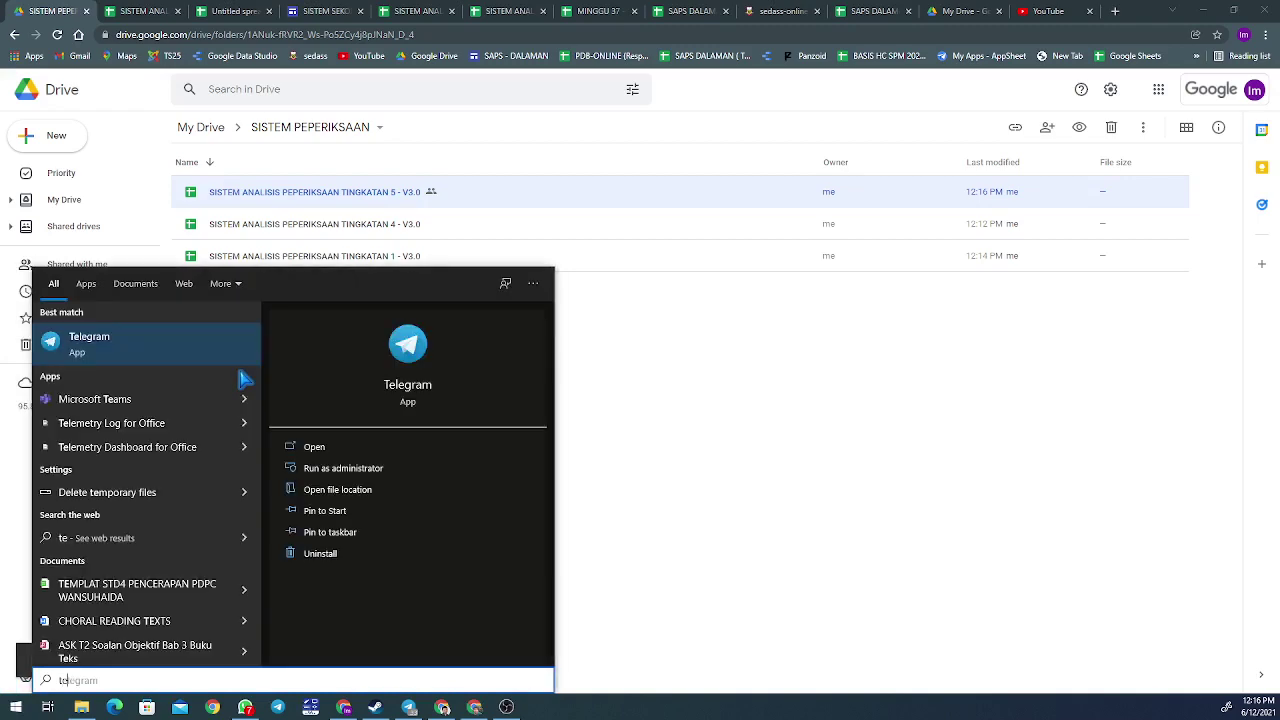
pyautogui.click(230, 348)
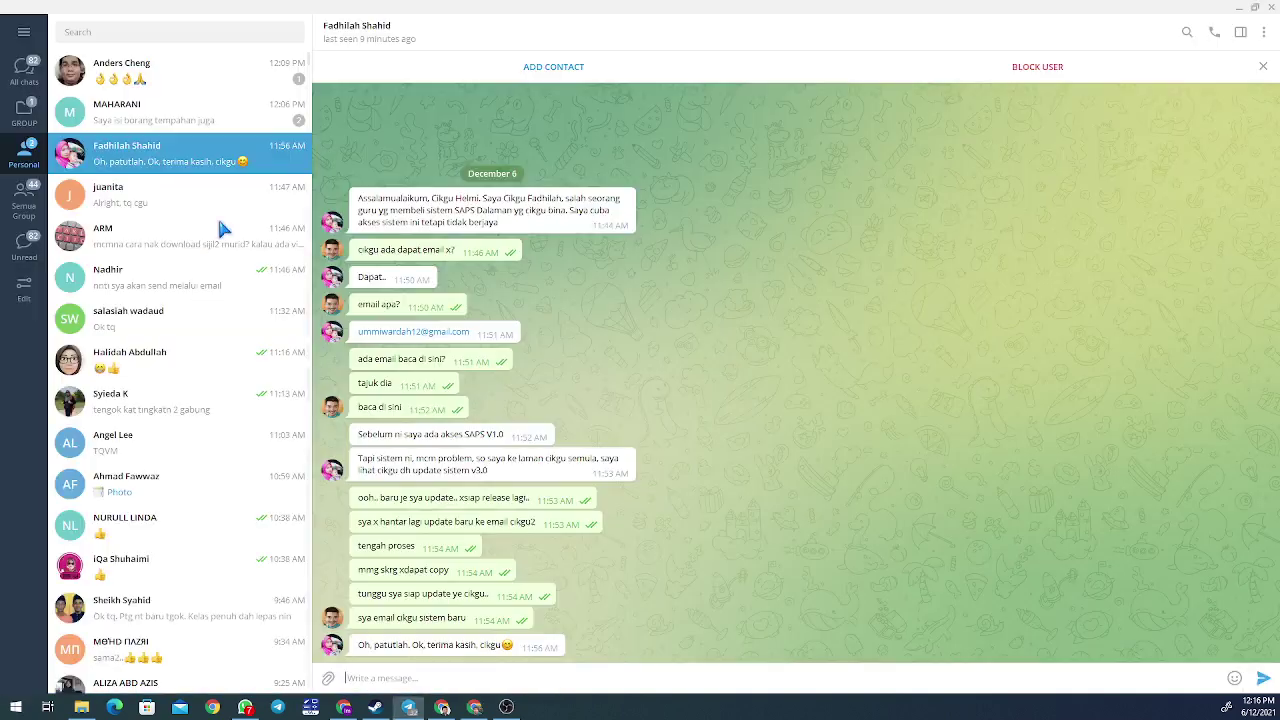
pyautogui.click(24, 33)
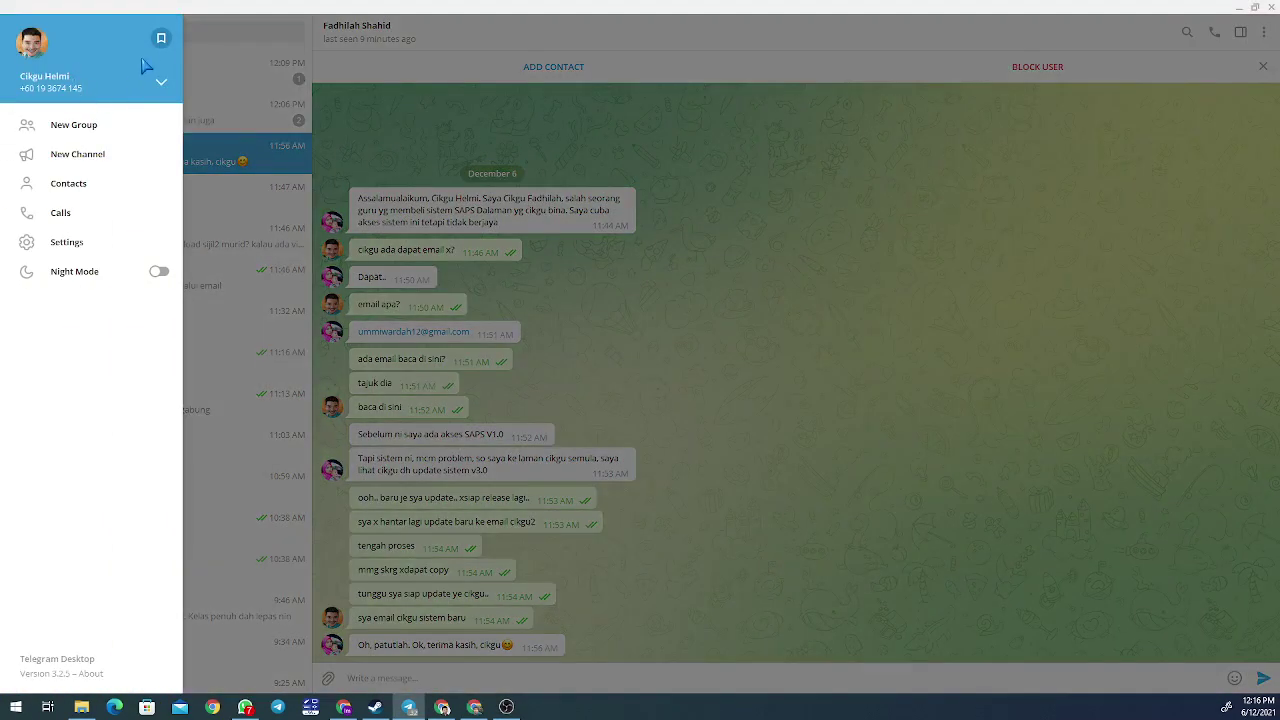
pyautogui.click(158, 32)
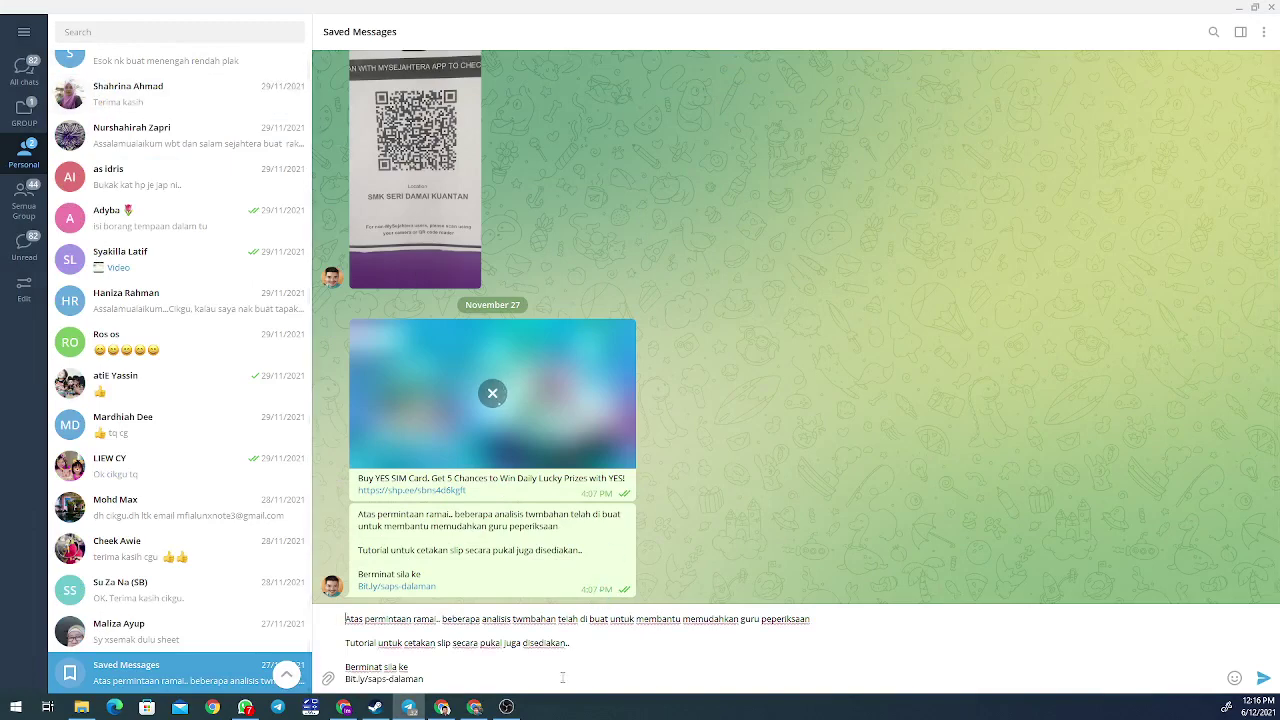
pyautogui.hotkey('ctrl', 'a')
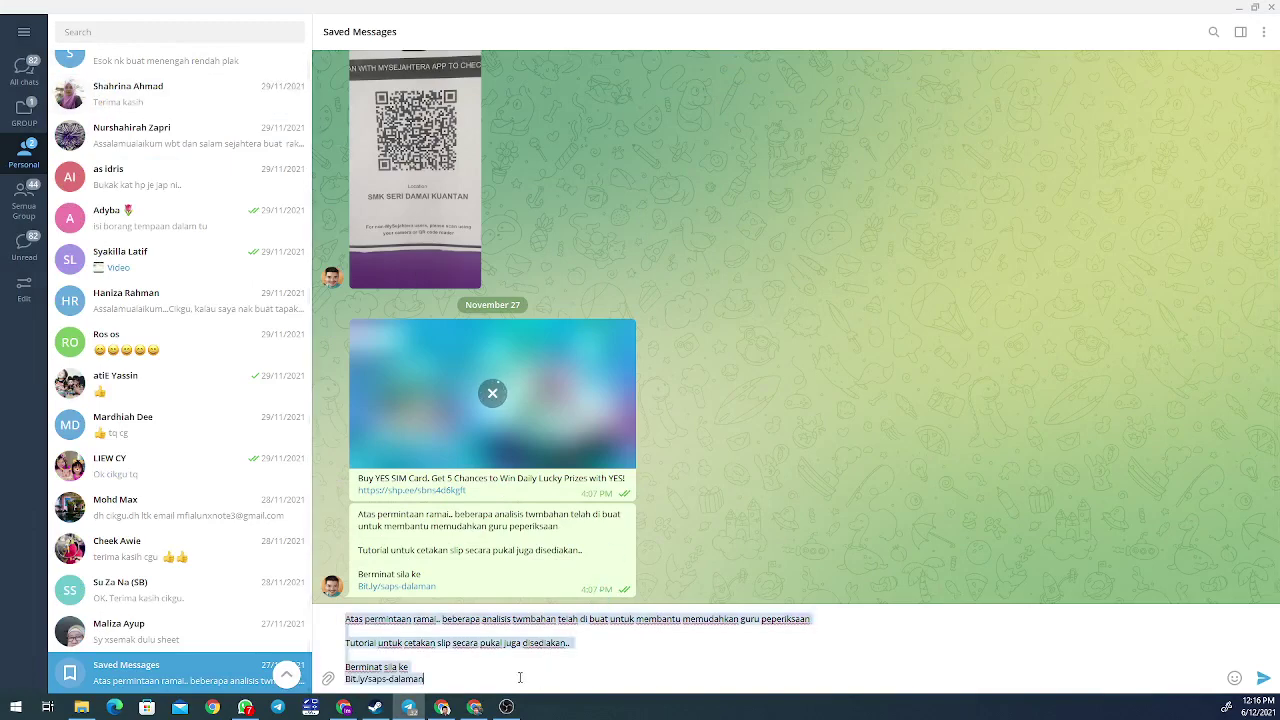
pyautogui.hotkey('ctrl', 'v')
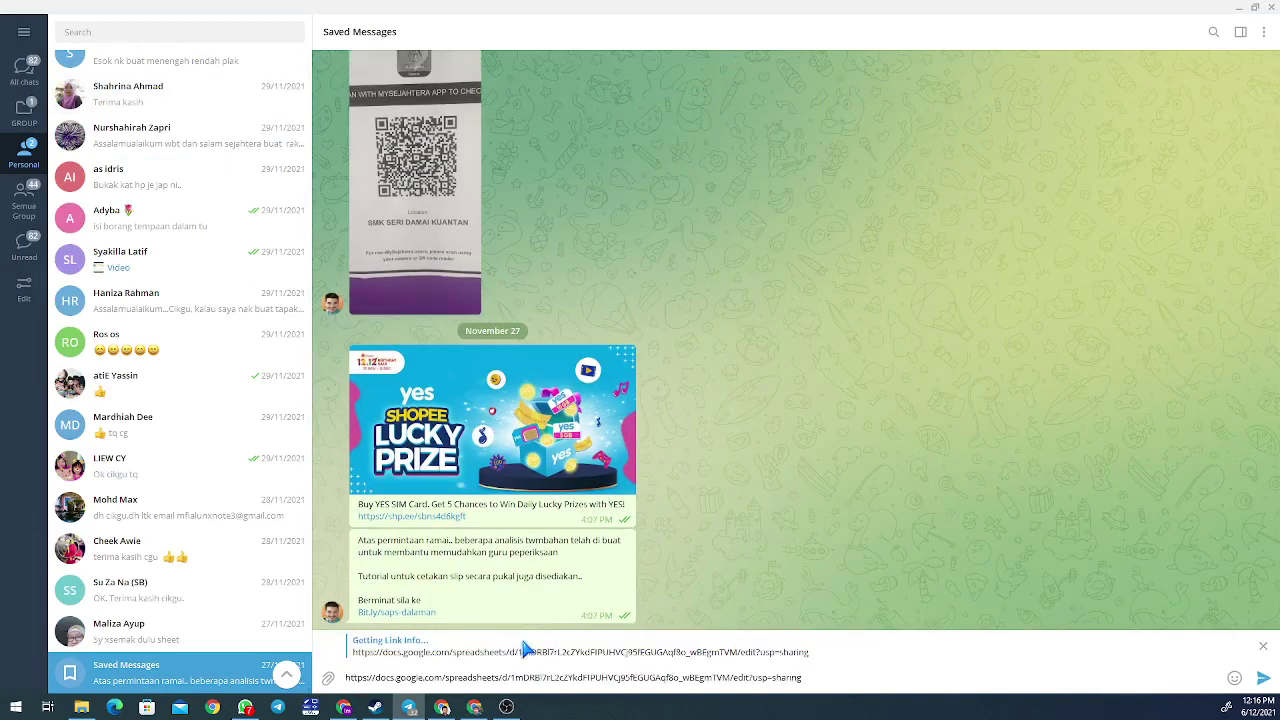
# Try to add a label starting with "TINGKA" below the link, erase the draft and leave Saved Messages.
pyautogui.hotkey('shift', 'Return')
pyautogui.write('TING')
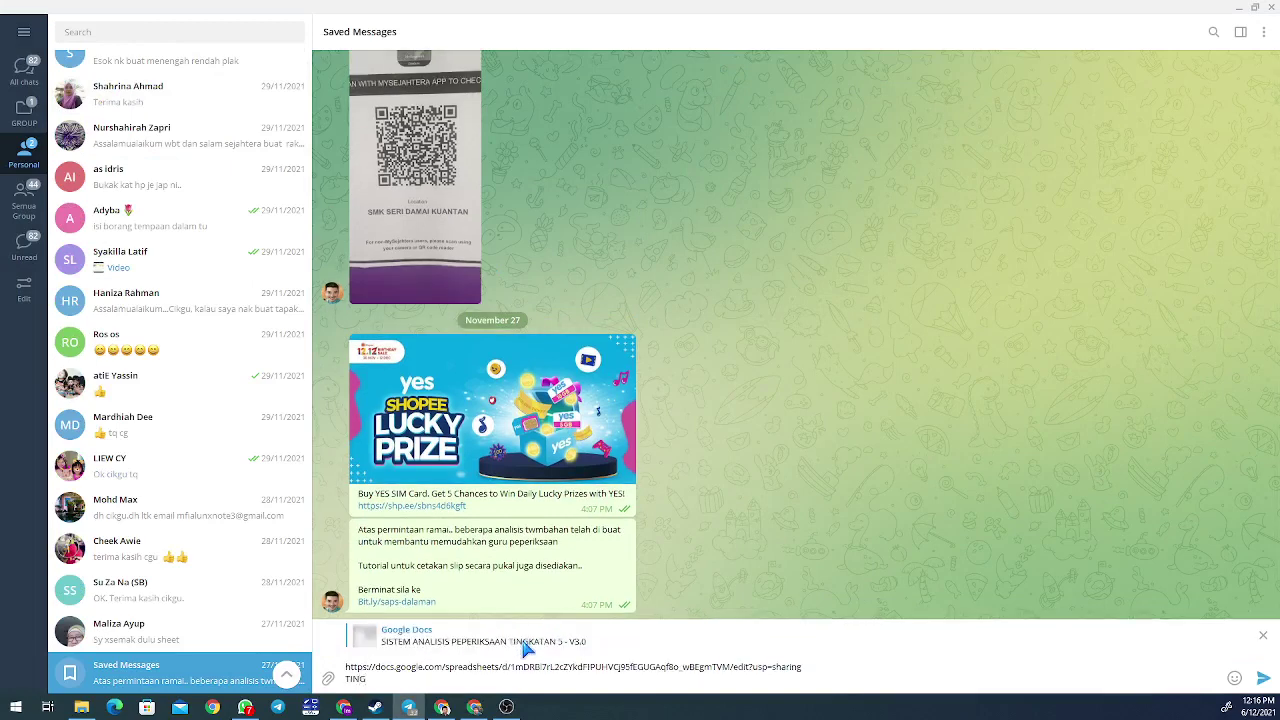
pyautogui.write('KA')
pyautogui.press('BackSpace')
pyautogui.write('KA')
pyautogui.press('BackSpace')
pyautogui.press('BackSpace')
pyautogui.press('BackSpace')
pyautogui.press('BackSpace')
pyautogui.press('BackSpace')
pyautogui.press('BackSpace')
pyautogui.press('BackSpace')
pyautogui.press('BackSpace')
pyautogui.press('BackSpace')
pyautogui.press('BackSpace')
pyautogui.press('BackSpace')
pyautogui.press('BackSpace')
pyautogui.press('BackSpace')
pyautogui.press('BackSpace')
pyautogui.press('BackSpace')
pyautogui.press('BackSpace')
pyautogui.press('BackSpace')
pyautogui.press('BackSpace')
pyautogui.press('BackSpace')
pyautogui.press('BackSpace')
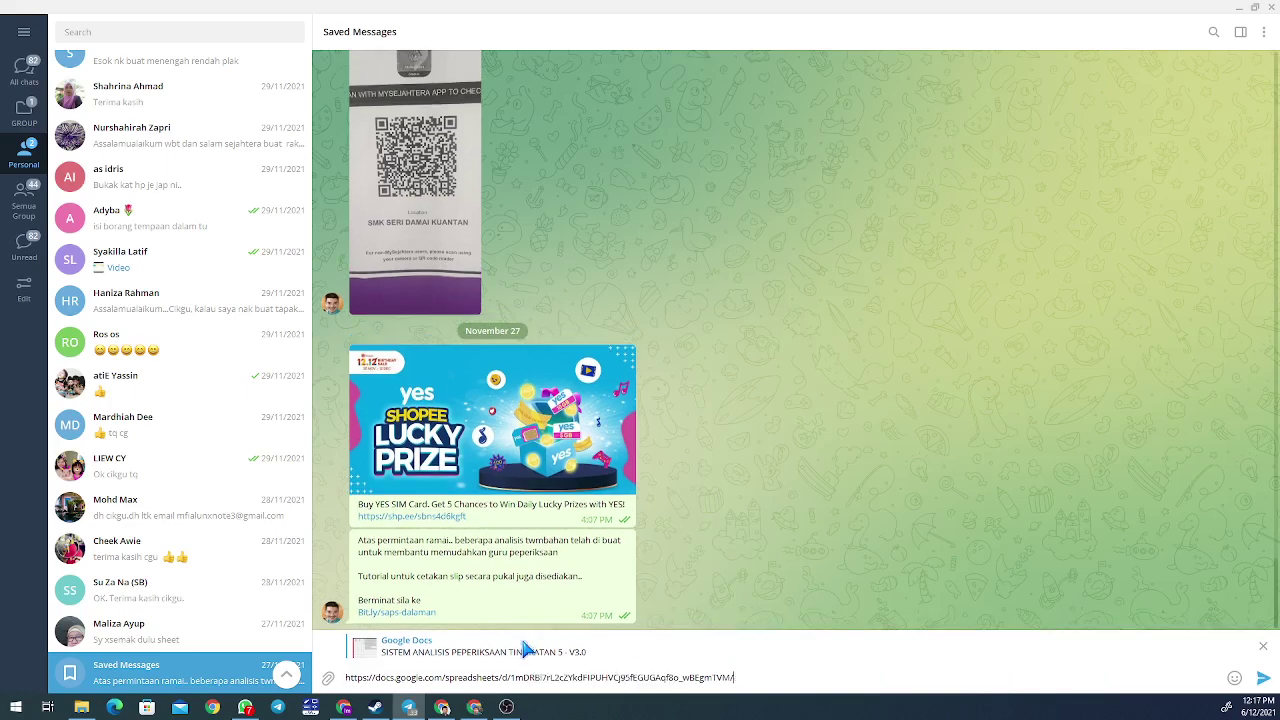
pyautogui.press('BackSpace')
pyautogui.press('BackSpace')
pyautogui.press('BackSpace')
pyautogui.press('BackSpace')
pyautogui.press('BackSpace')
pyautogui.press('BackSpace')
pyautogui.press('BackSpace')
pyautogui.press('BackSpace')
pyautogui.press('BackSpace')
pyautogui.press('BackSpace')
pyautogui.press('BackSpace')
pyautogui.press('BackSpace')
pyautogui.press('BackSpace')
pyautogui.press('BackSpace')
pyautogui.press('BackSpace')
pyautogui.press('BackSpace')
pyautogui.press('BackSpace')
pyautogui.press('BackSpace')
pyautogui.press('BackSpace')
pyautogui.press('BackSpace')
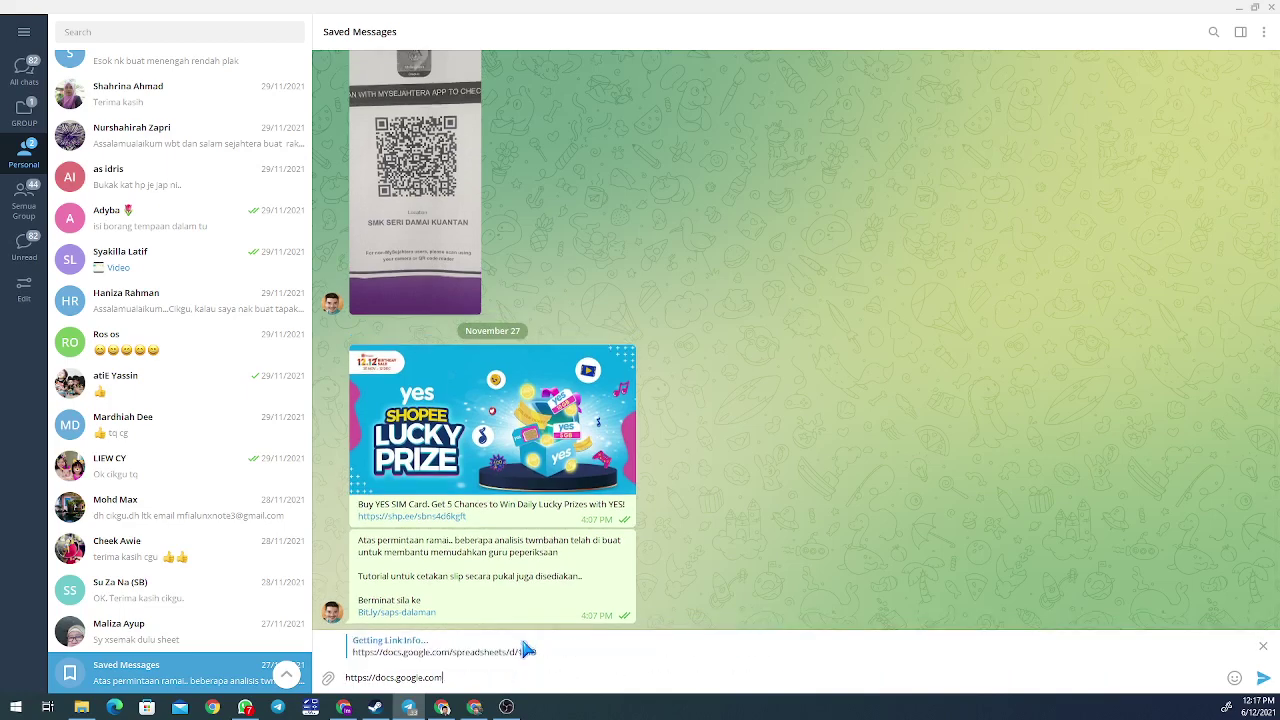
pyautogui.press('Escape')
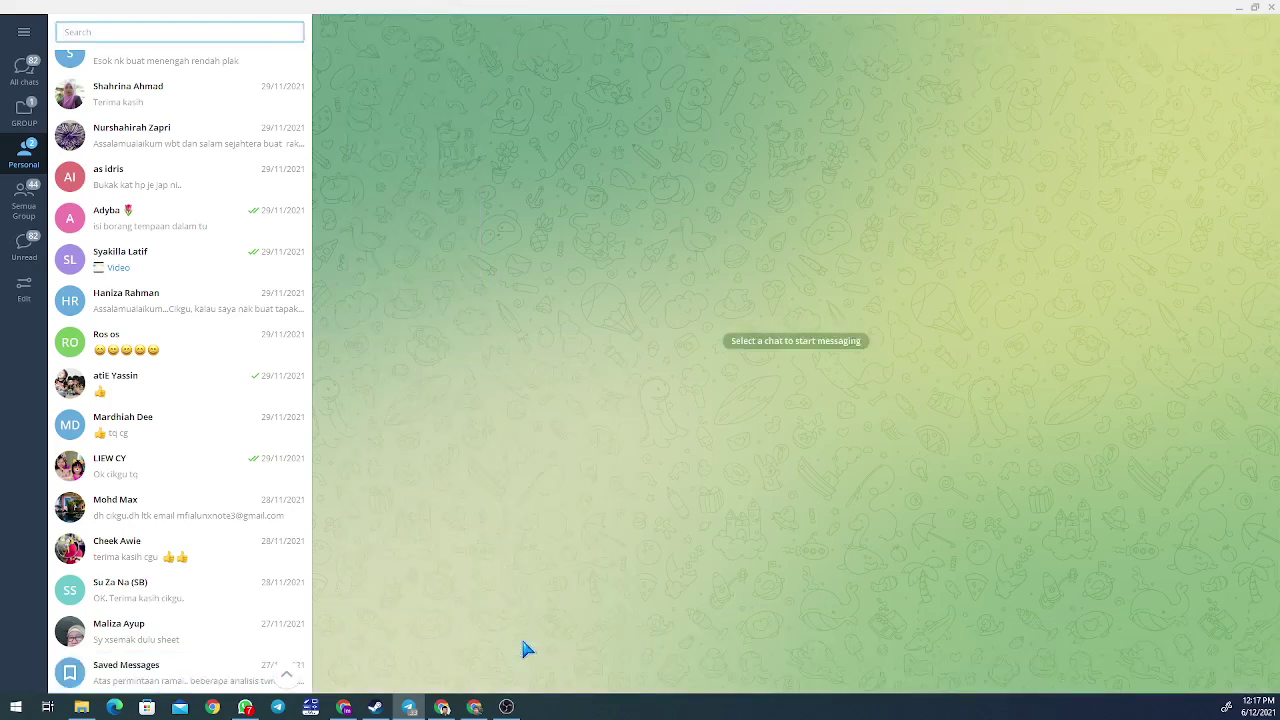
# Switch back to Google Drive and view the actions available for the SISTEM PEPERIKSAAN folder.
pyautogui.hotkey('alt', 'Tab')
pyautogui.click(336, 130)
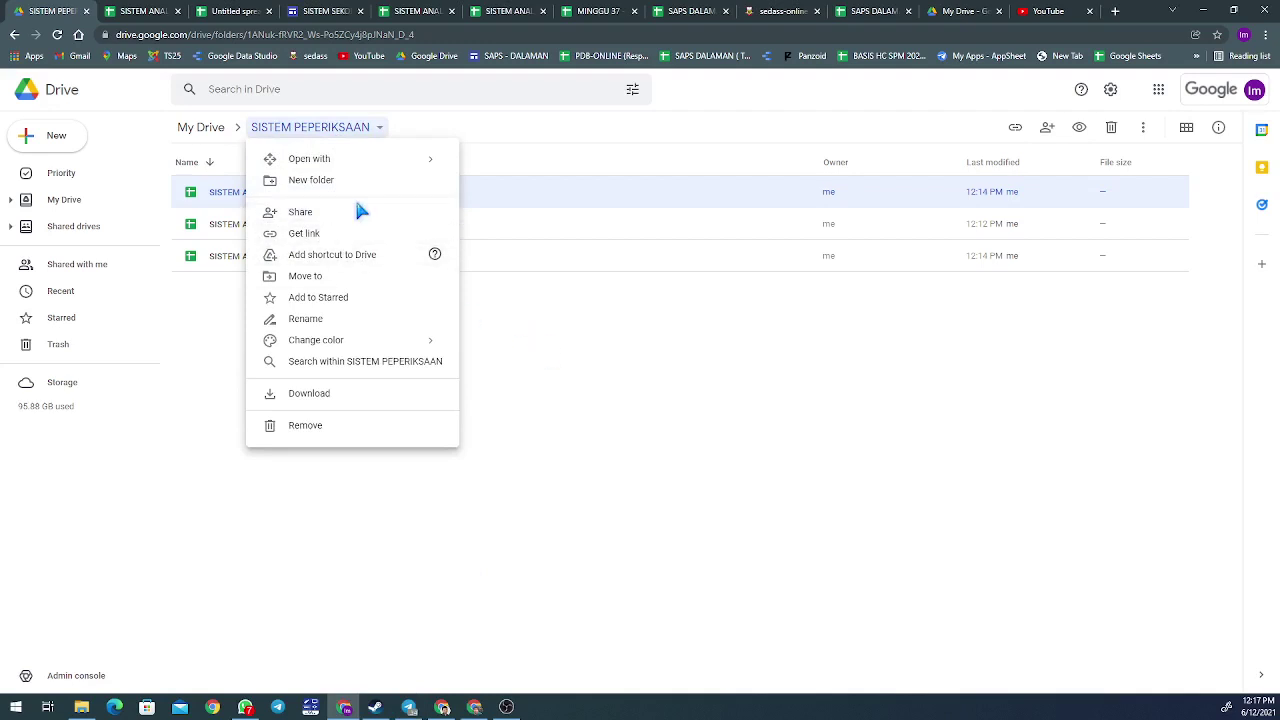
pyautogui.click(545, 330)
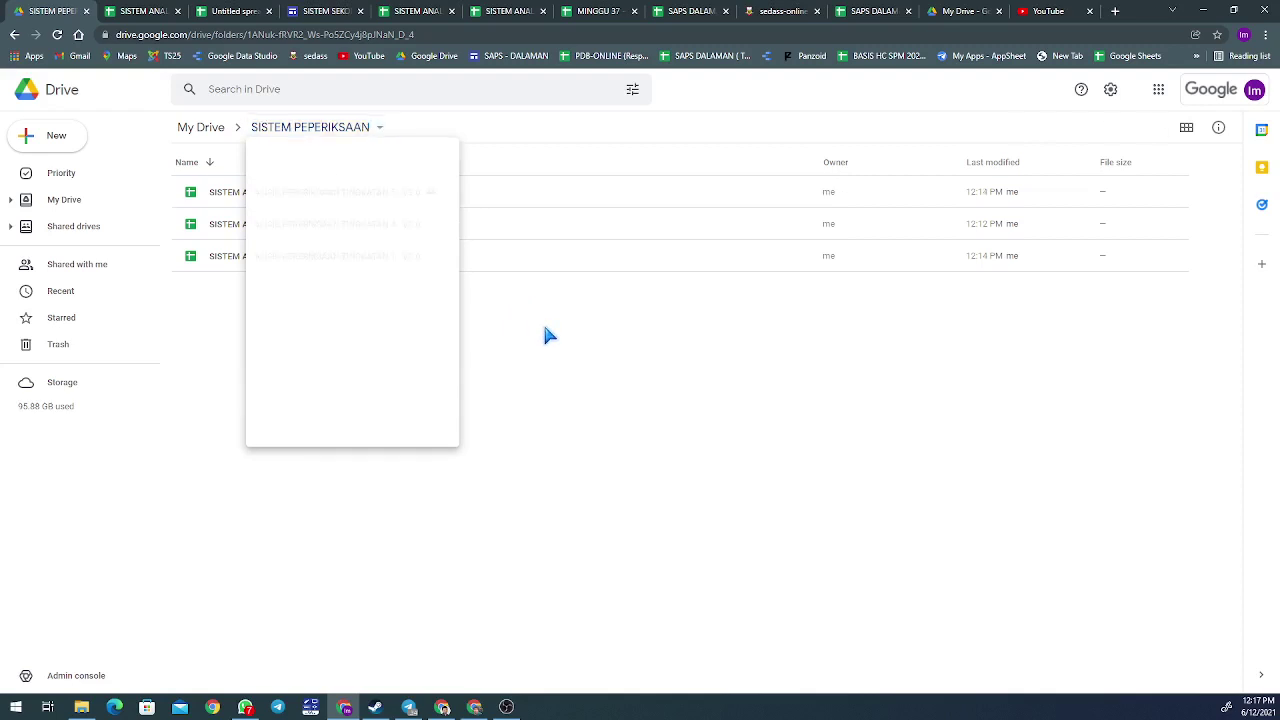